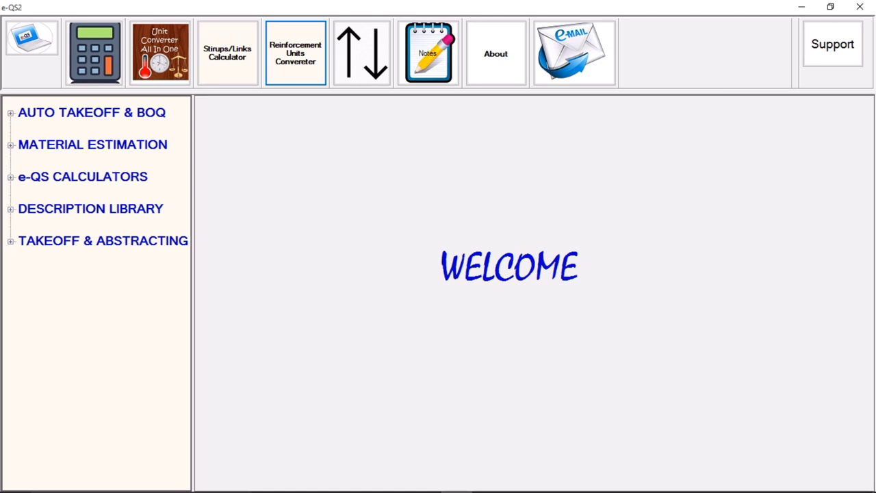
Page through the floor plan, roof plan, section, elevations and door/window schedule PDFs, ending on the site plan.
click(305, 482)
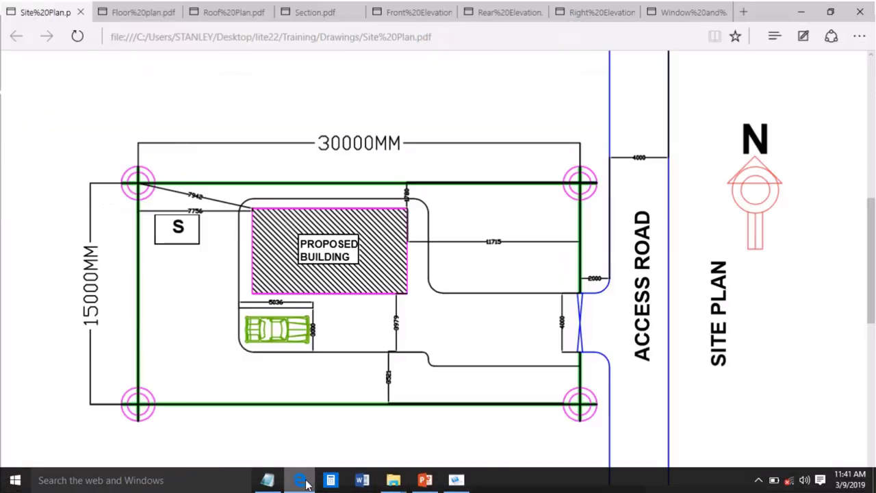
scroll(452, 202, down, 1)
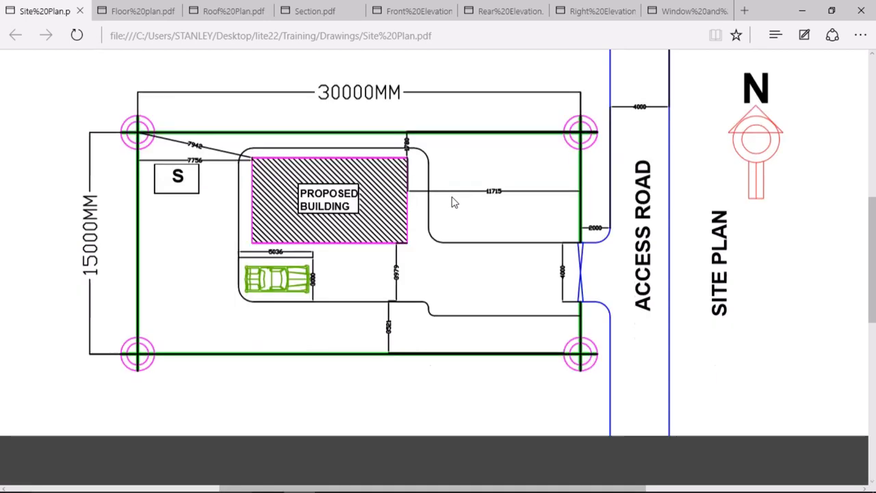
scroll(451, 201, up, 1)
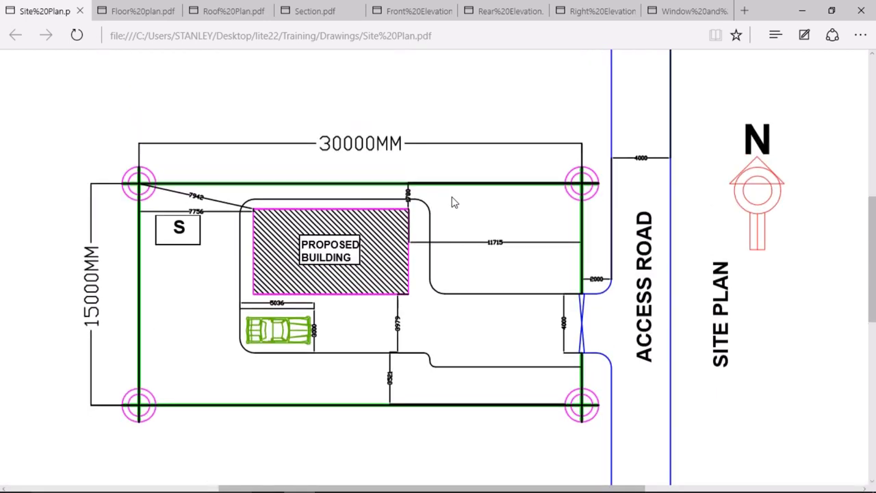
click(145, 12)
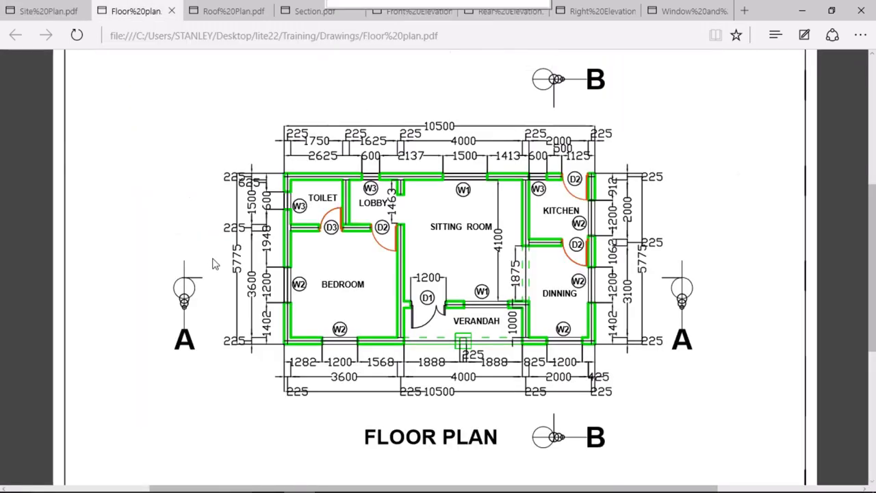
click(228, 19)
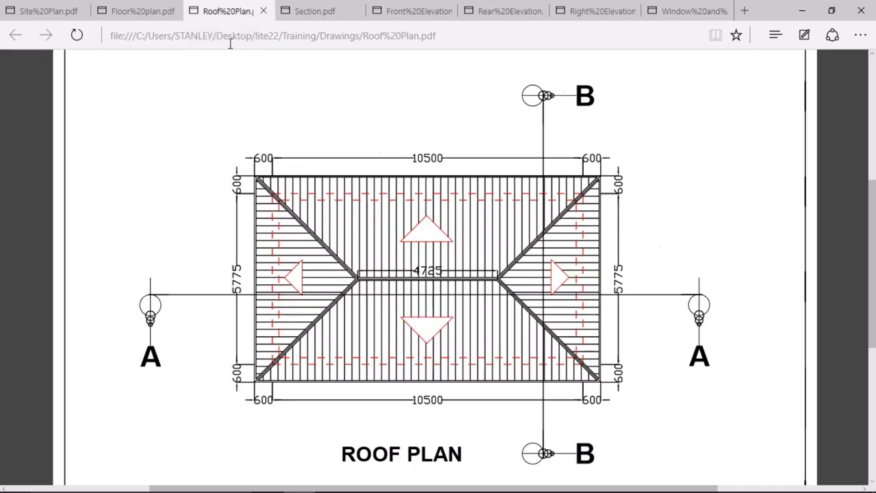
click(316, 16)
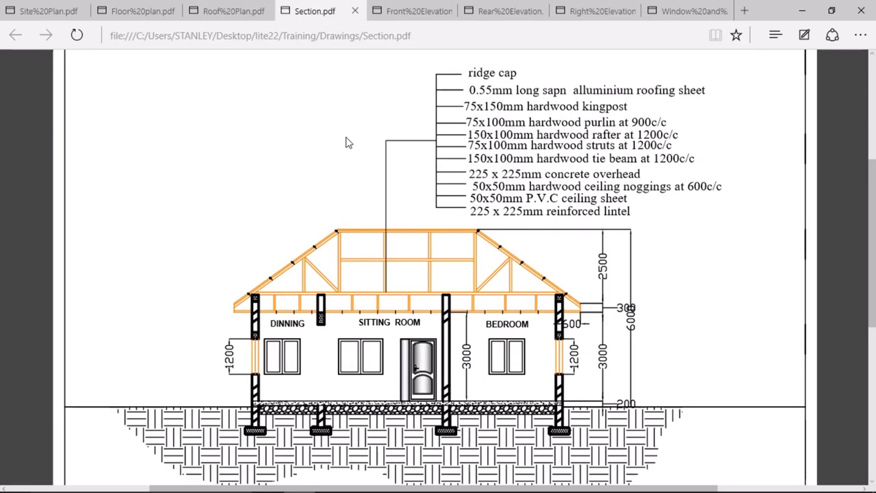
click(405, 15)
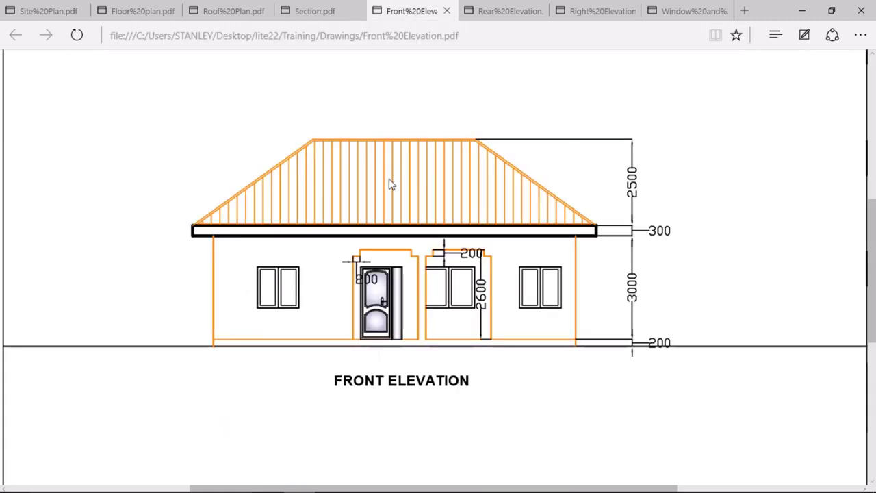
click(515, 11)
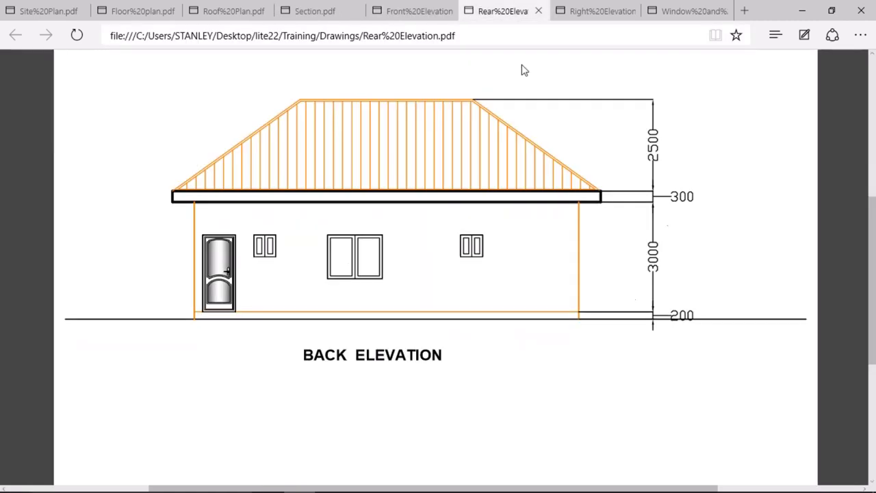
click(596, 19)
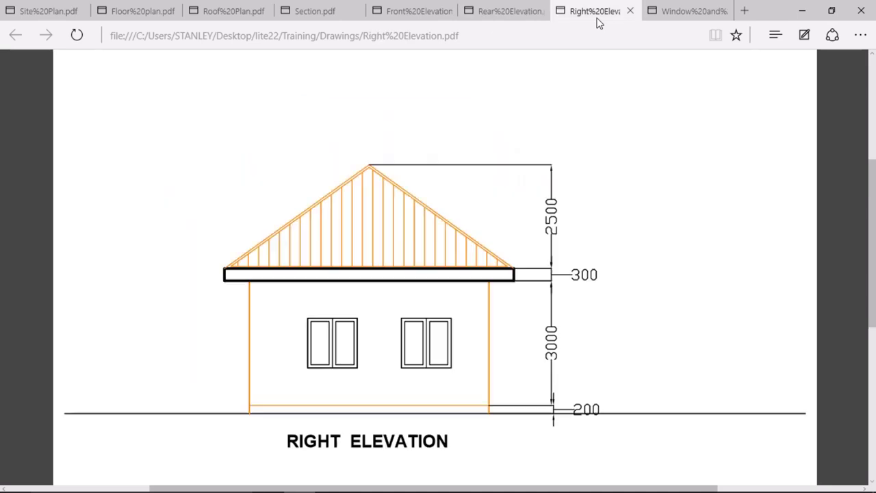
click(677, 19)
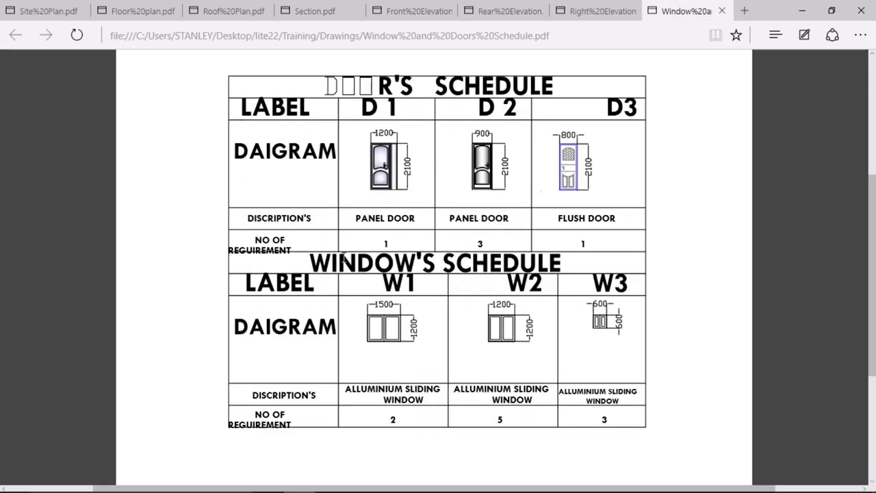
click(51, 11)
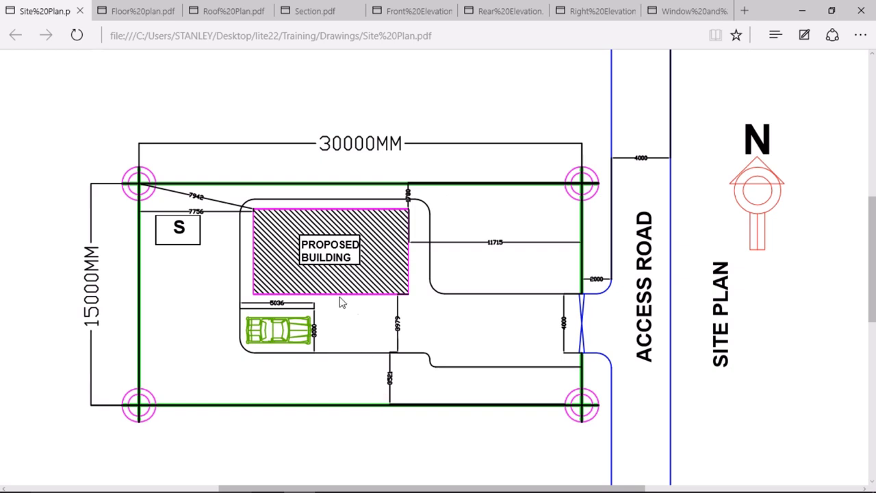
Bring up the quantity notes and highlight the site area through wall girth figures.
mouse_move(318, 489)
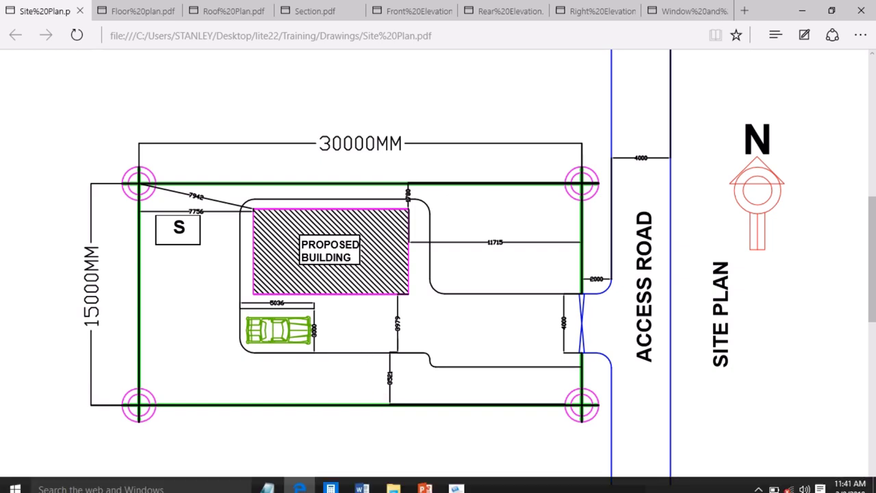
click(267, 487)
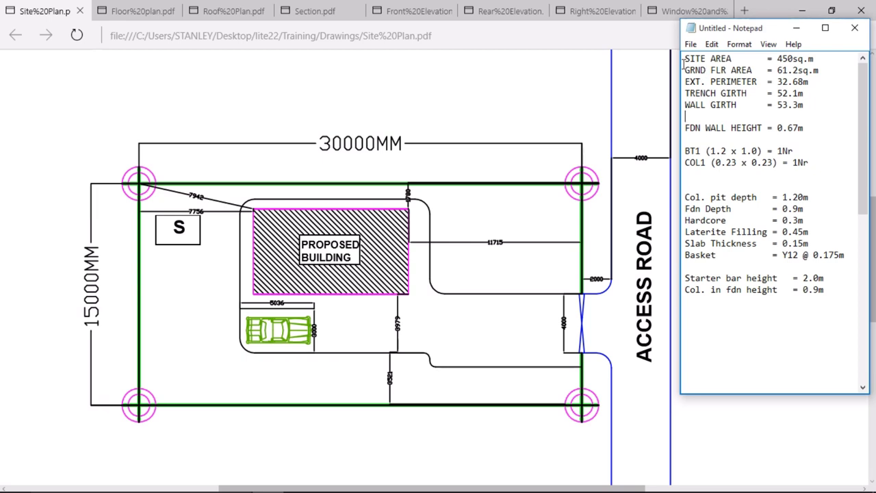
drag(685, 58, 814, 106)
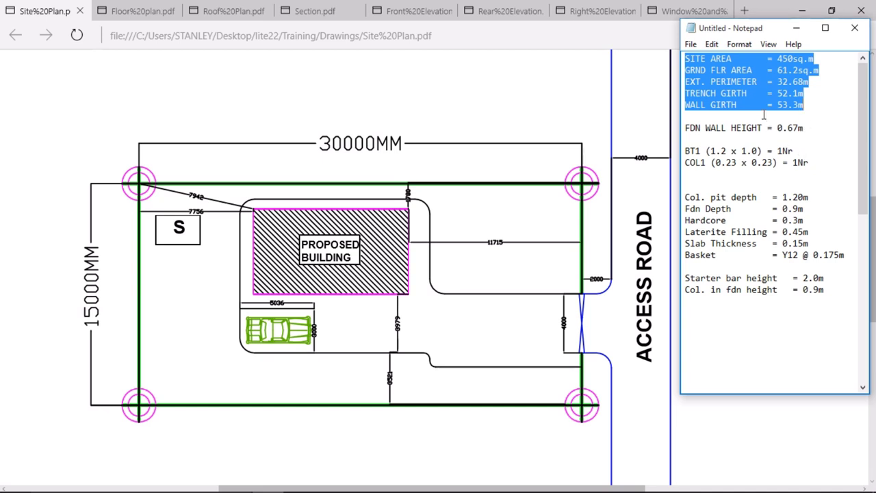
click(764, 117)
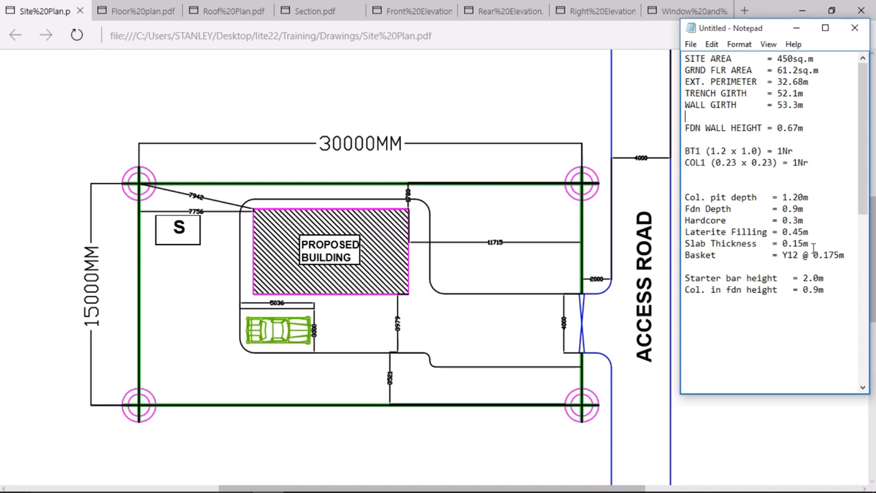
Review the foundation data lines against the site figures, then show the floor plan drawing.
drag(833, 298, 685, 127)
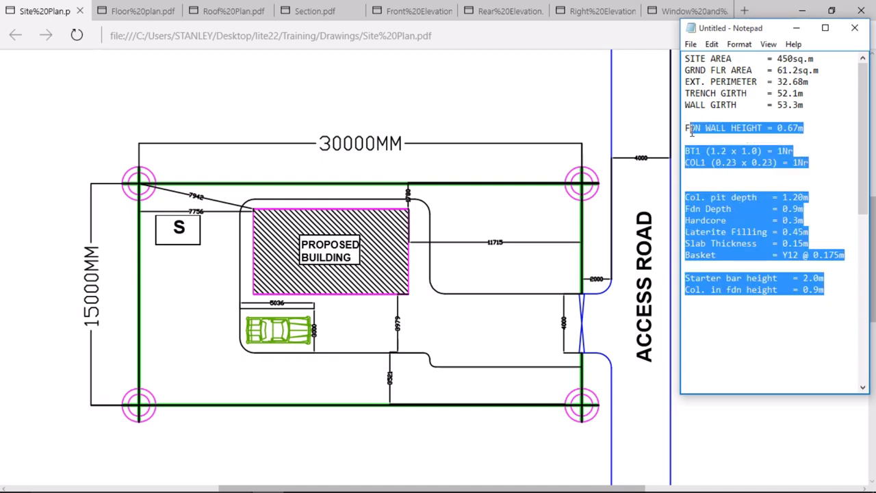
double_click(692, 127)
drag(800, 109, 680, 58)
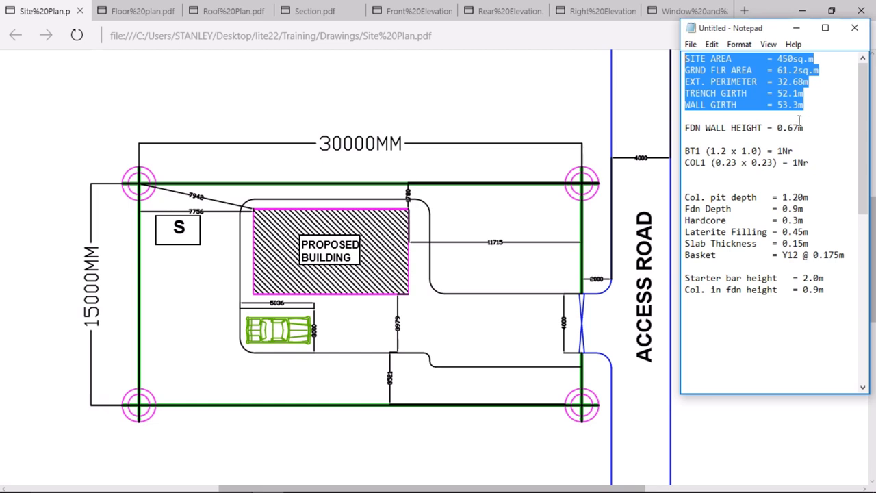
click(724, 127)
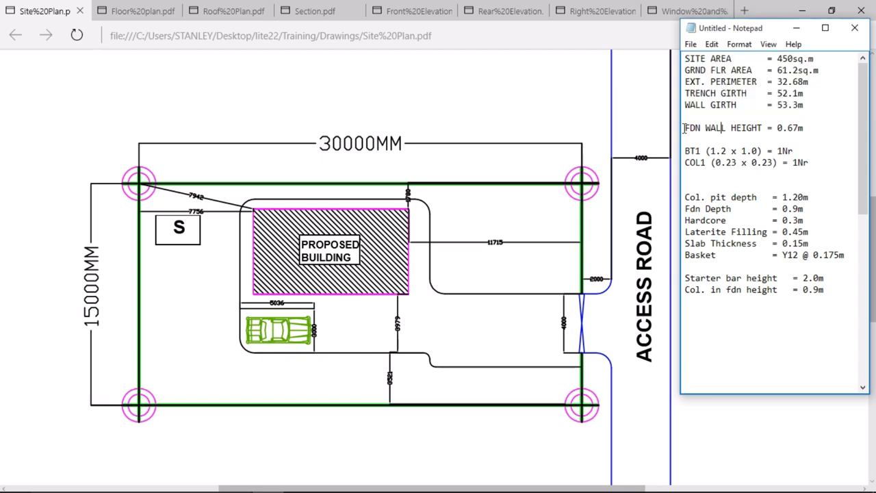
drag(685, 127, 842, 299)
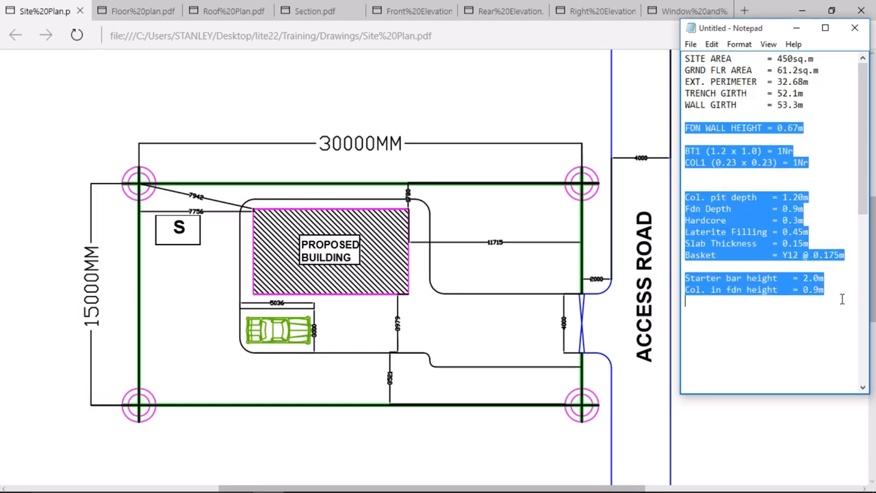
click(806, 128)
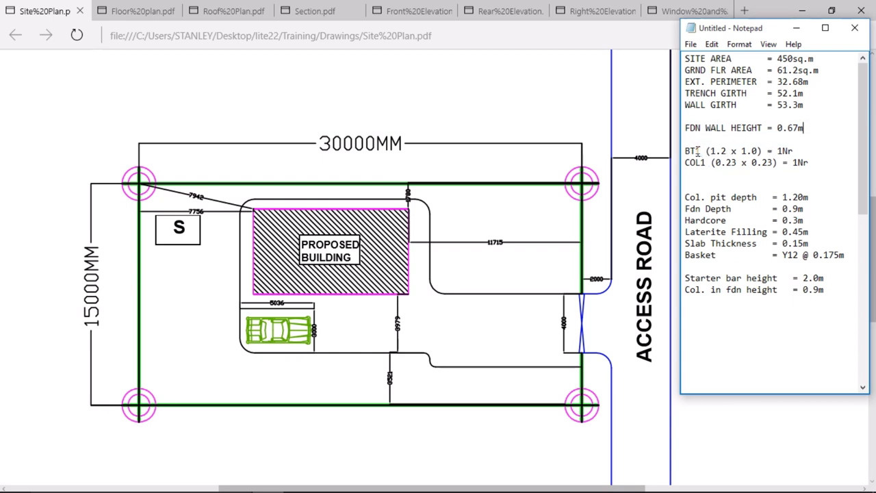
click(119, 15)
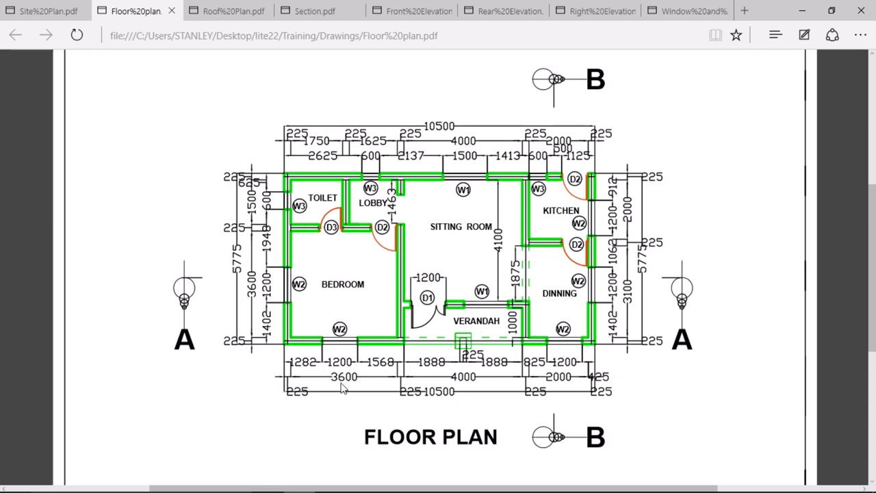
Check the filling-to-column-height figures and the Basket Y12 @ 0.175m line in the notes.
mouse_move(301, 485)
click(270, 481)
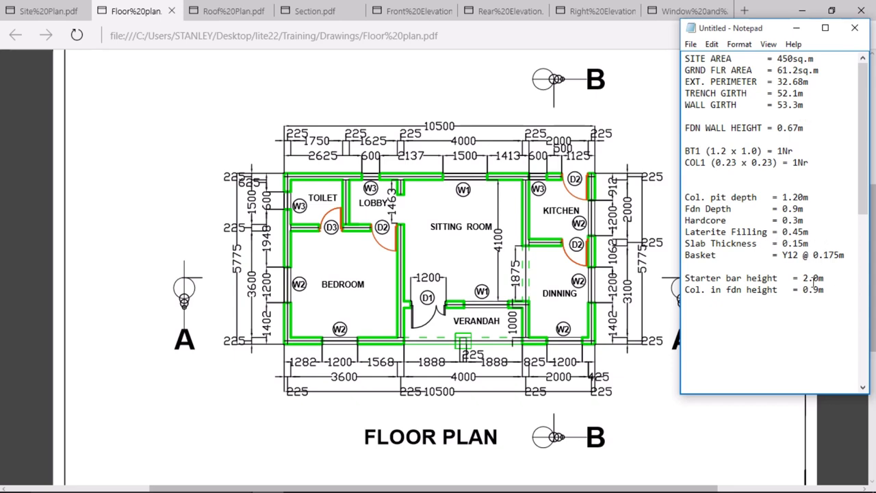
drag(832, 291, 690, 198)
click(796, 244)
drag(685, 256, 851, 256)
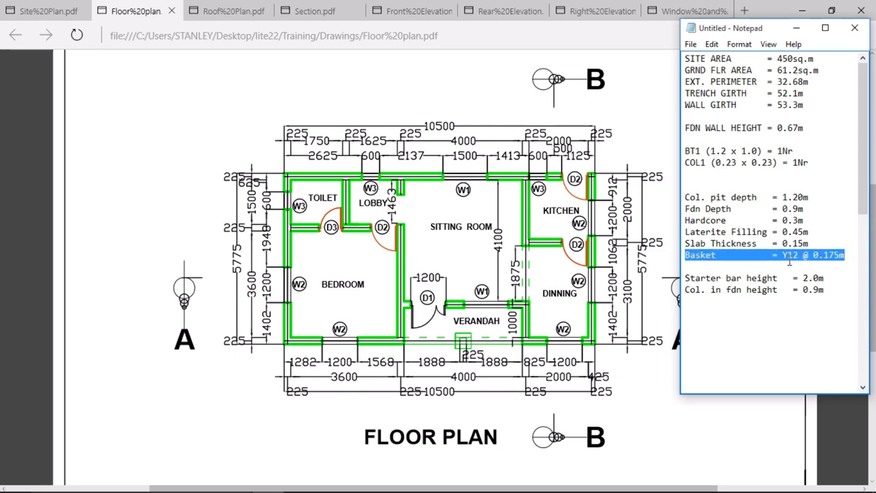
click(856, 258)
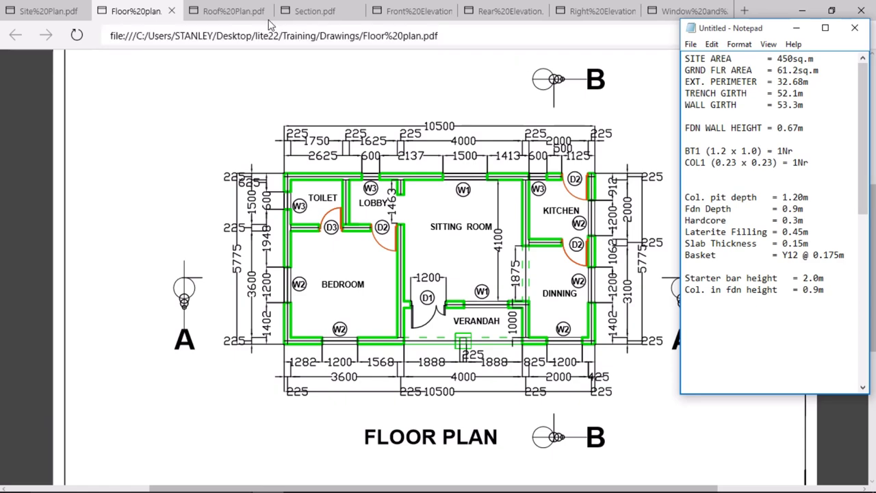
Compare the site and floor plan drawings with the notes, then bring up e-QS2.
click(43, 12)
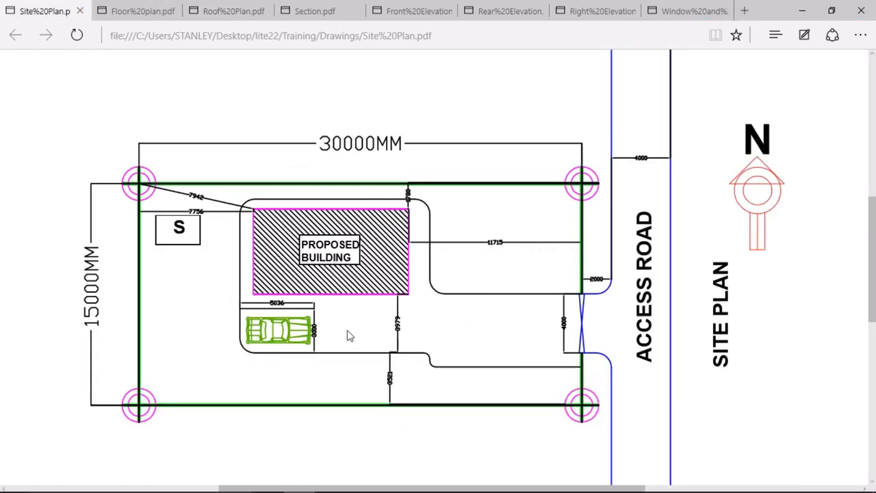
click(267, 480)
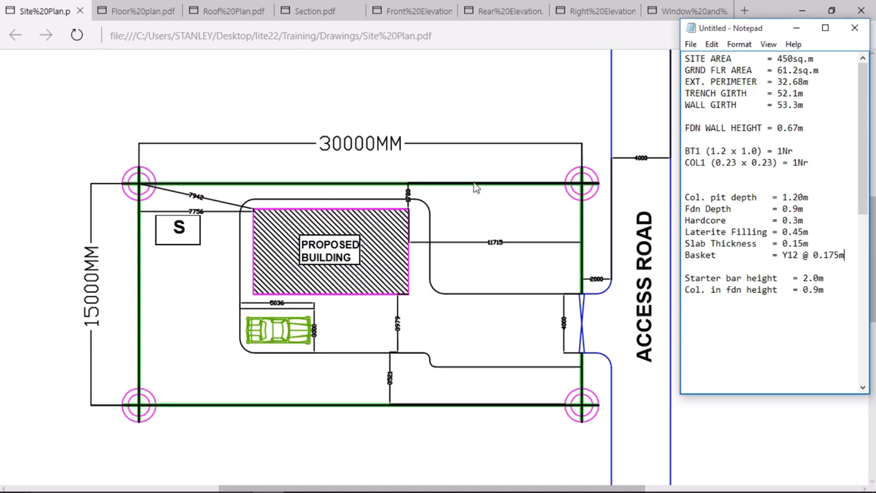
click(133, 13)
click(133, 14)
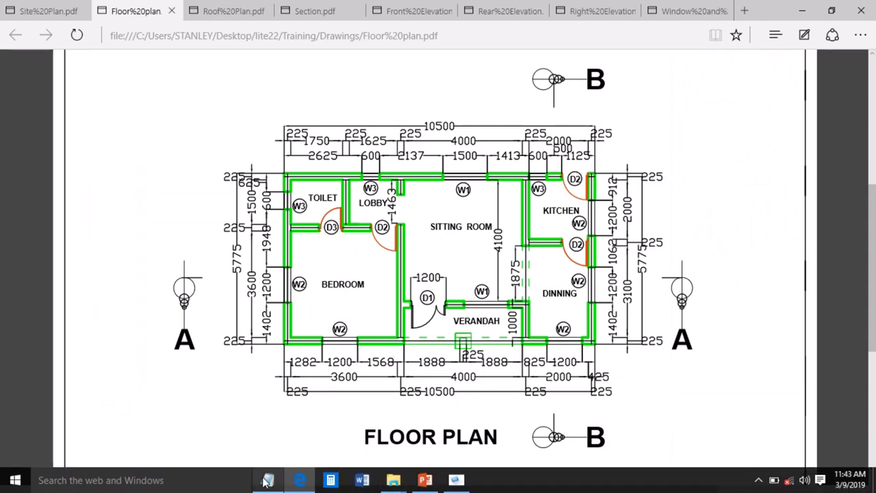
click(268, 480)
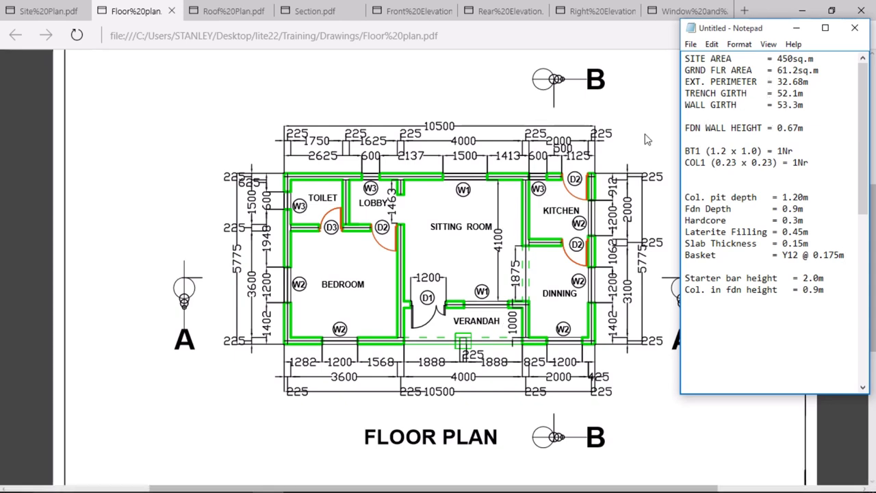
click(456, 485)
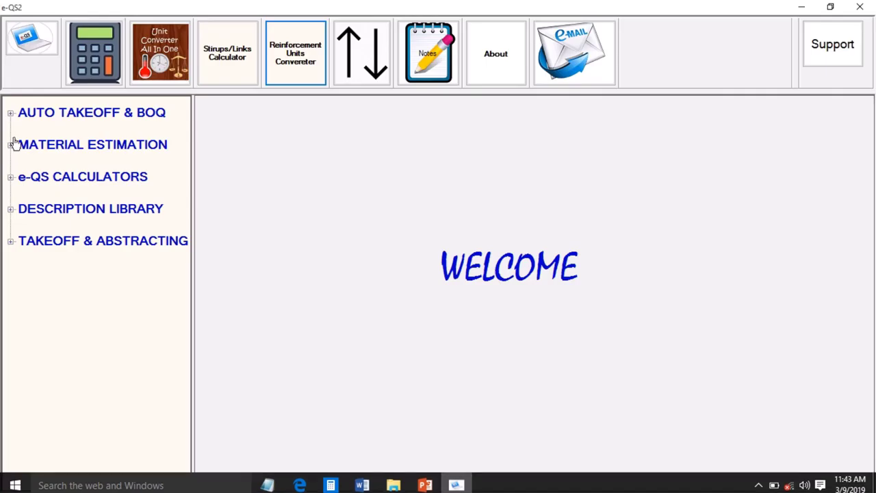
Open Building Takeoff>>BOQ under AUTO TAKEOFF & BOQ and collapse the navigation panel.
click(11, 112)
click(114, 207)
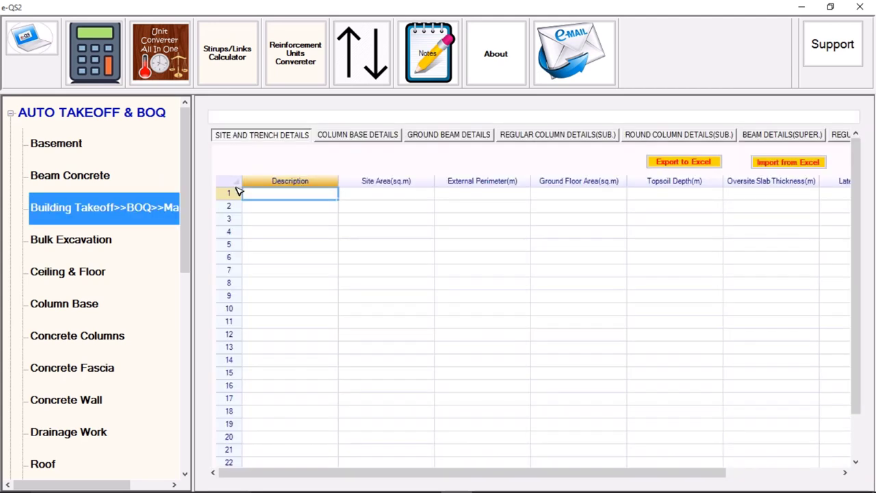
click(194, 156)
drag(152, 166, 20, 163)
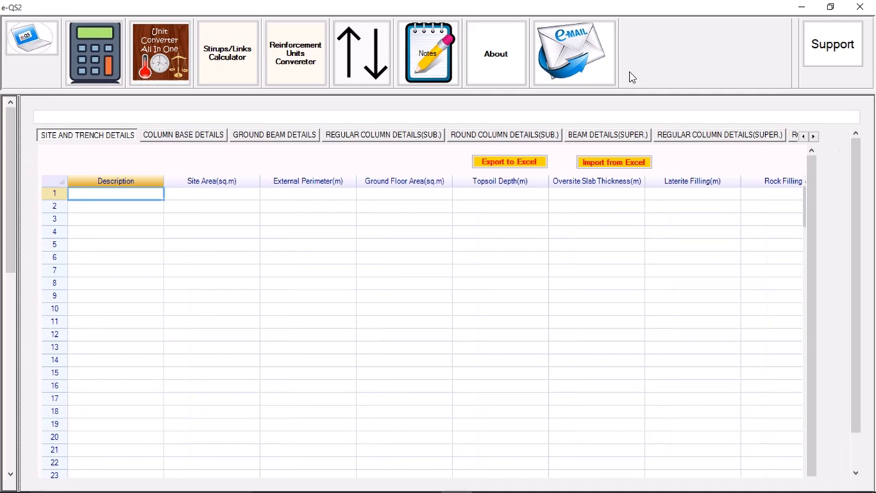
Restore and resize the e-QS2 window so the Notepad measurements show alongside.
click(830, 7)
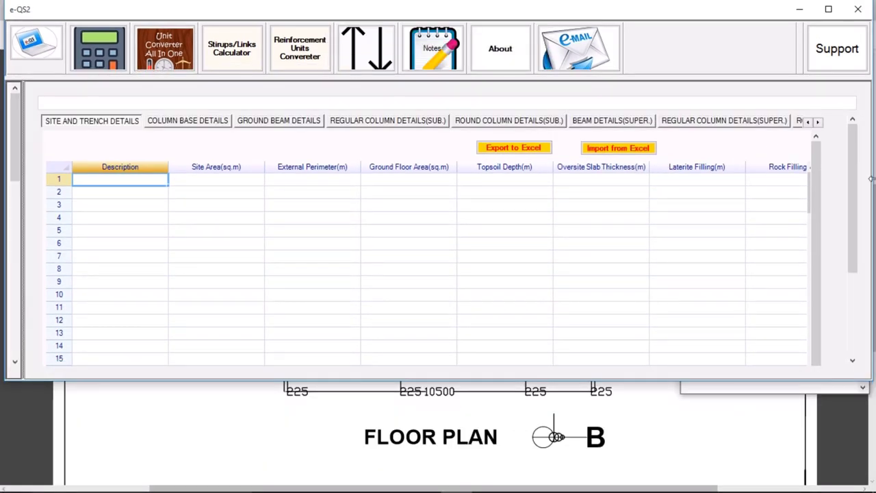
drag(871, 178, 672, 177)
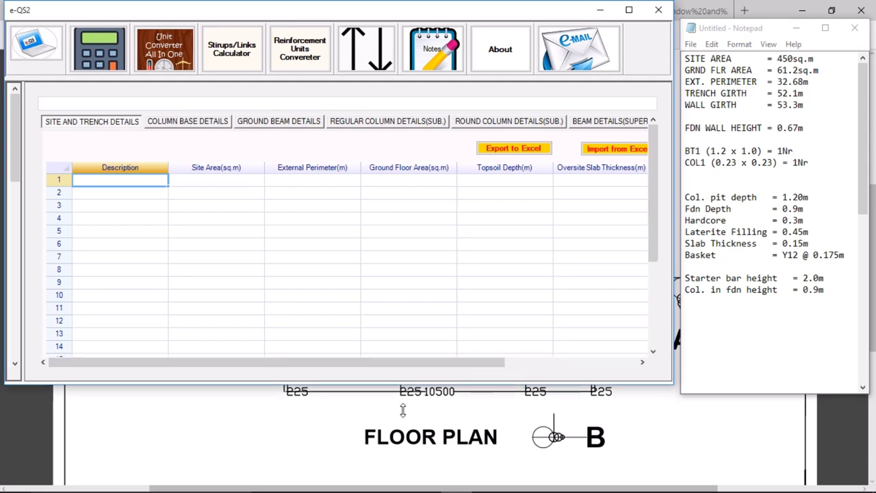
drag(406, 381, 404, 470)
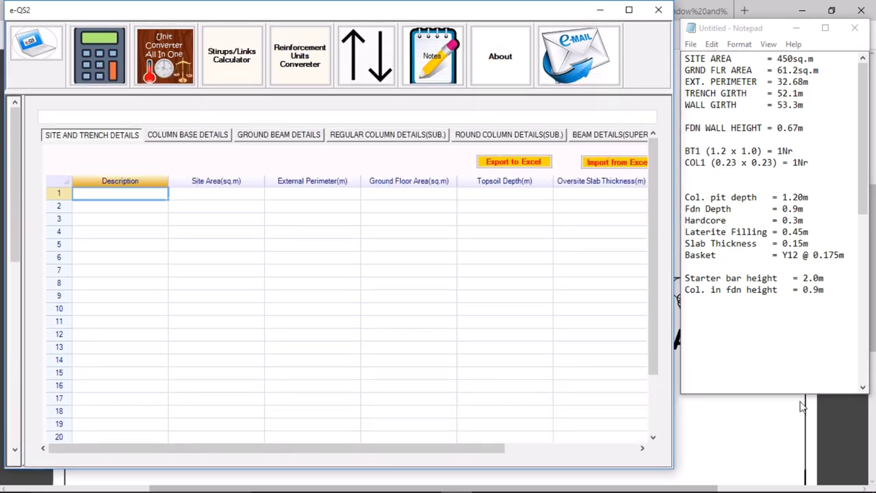
mouse_move(785, 395)
mouse_down()
mouse_move(785, 469)
mouse_move(783, 383)
mouse_move(787, 391)
mouse_up()
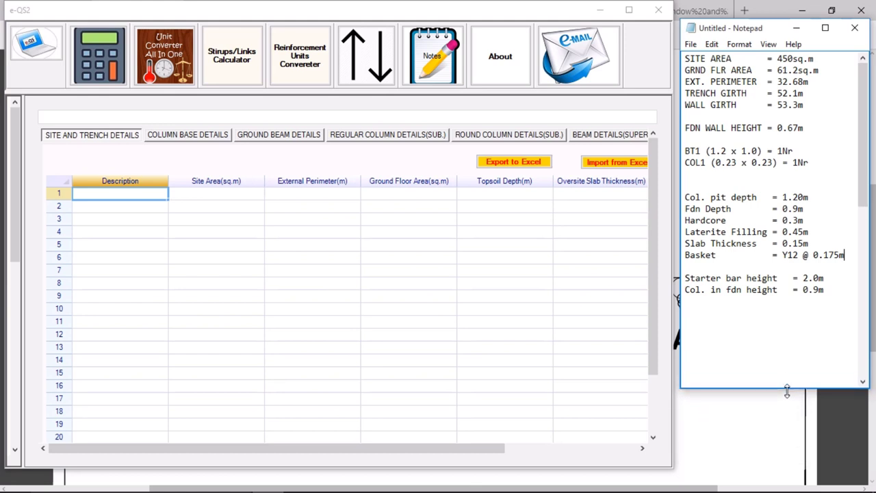
Enter the row 1 description ONE BEDROOM FLAT.
click(146, 196)
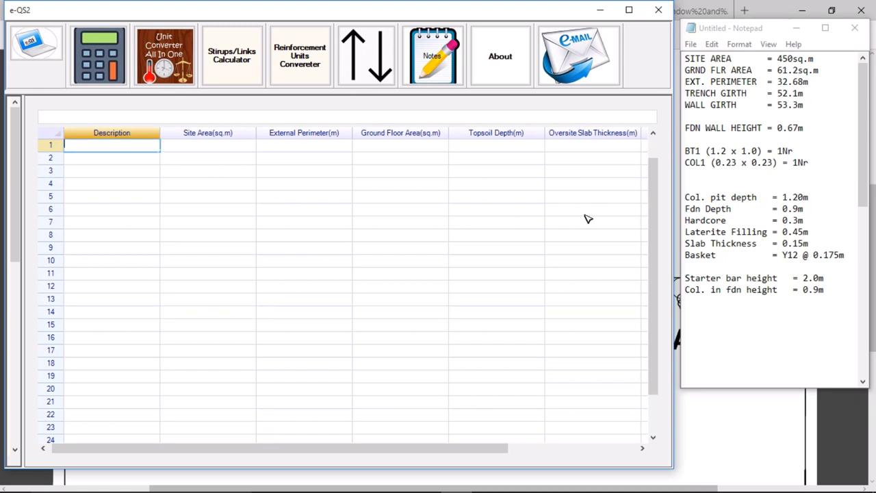
click(137, 168)
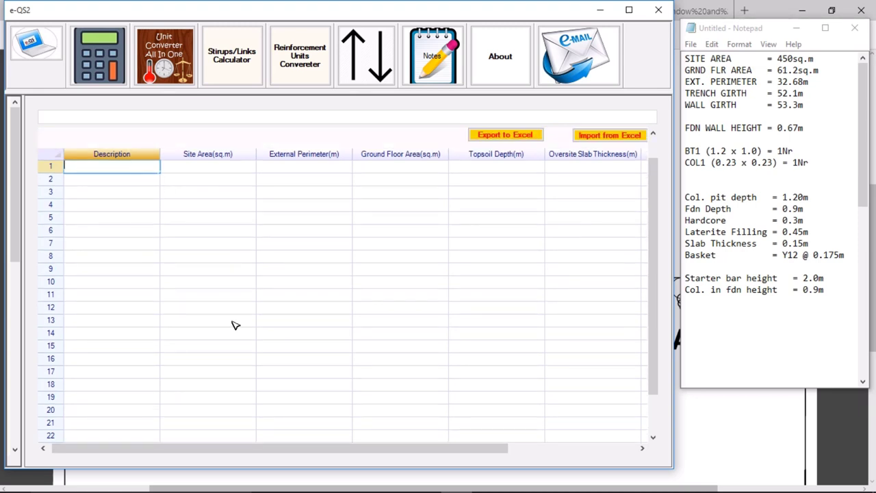
text(ONE BEDROOM FLAT)
Commit the description and enter a site area of 450 in row 1.
key(Tab)
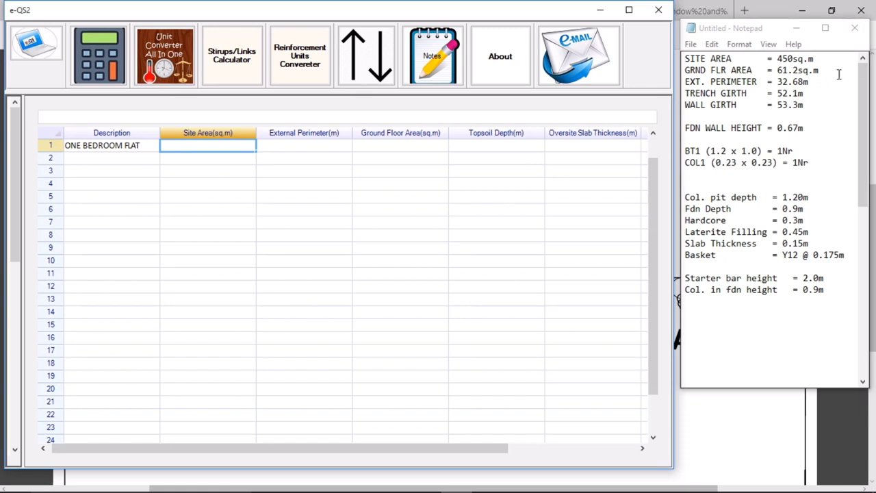
drag(816, 60, 766, 59)
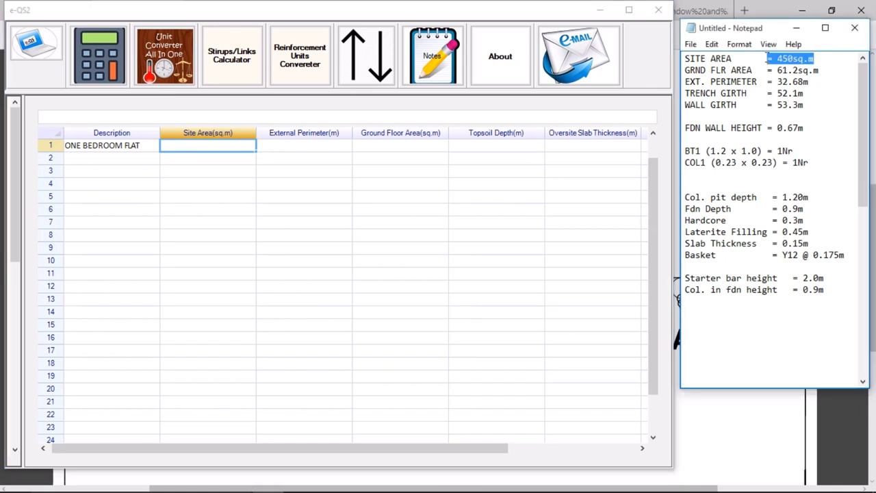
click(218, 147)
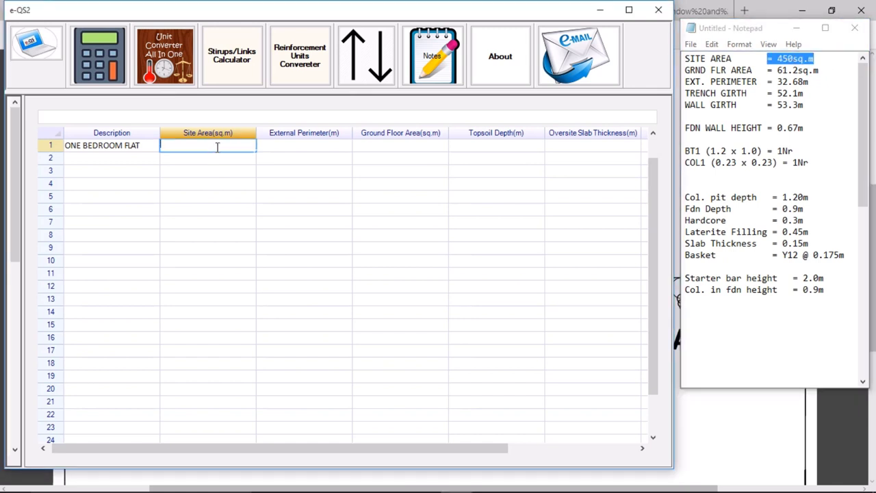
text(450)
key(Tab)
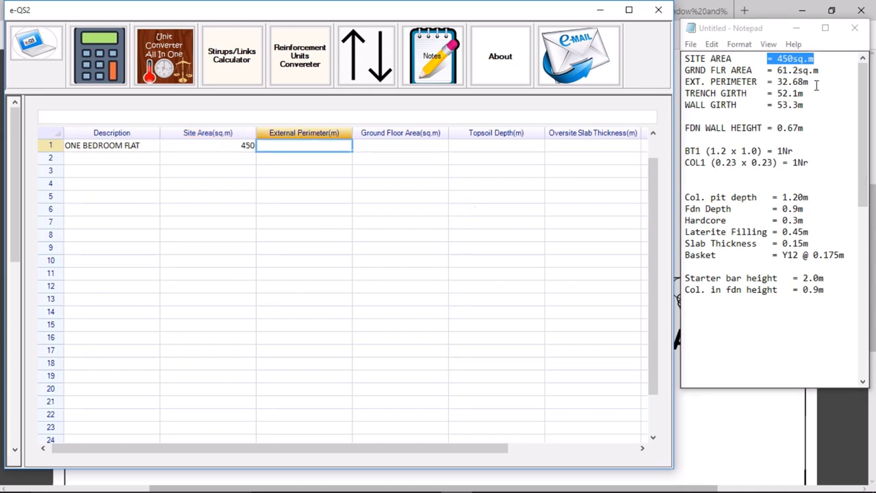
Enter the external perimeter of 32.68 read from the notes.
drag(810, 81, 777, 82)
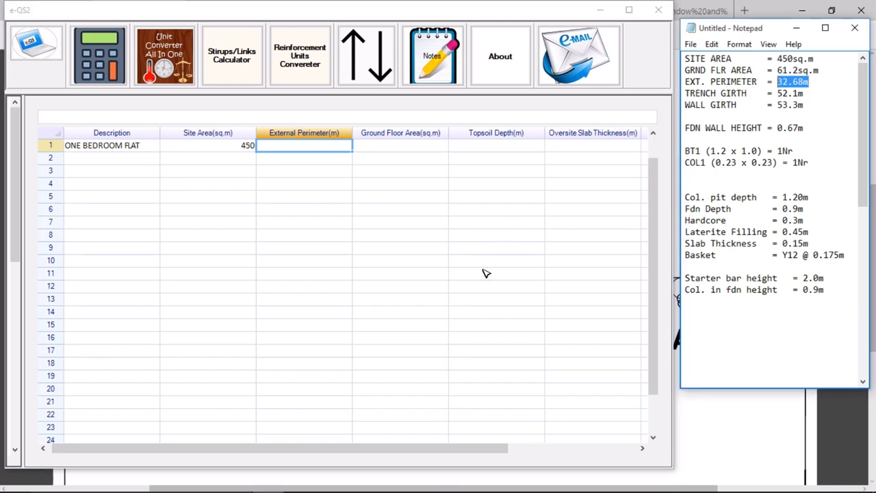
text(32.68)
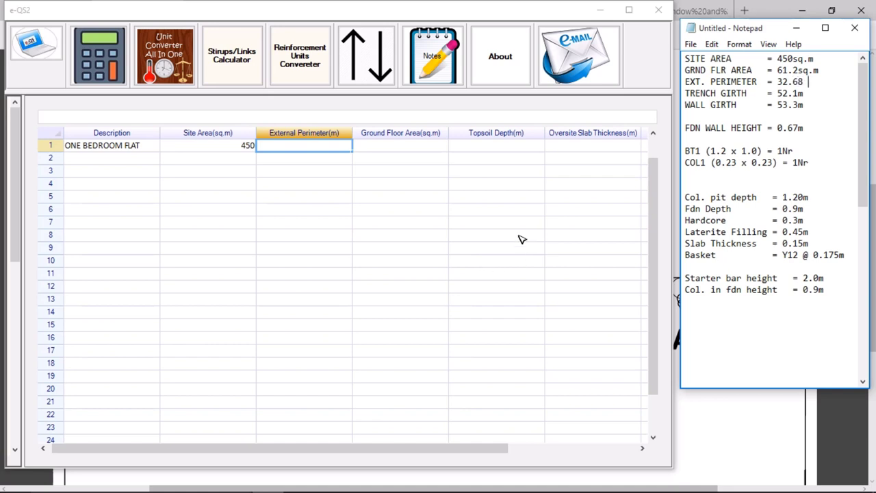
click(395, 147)
click(325, 148)
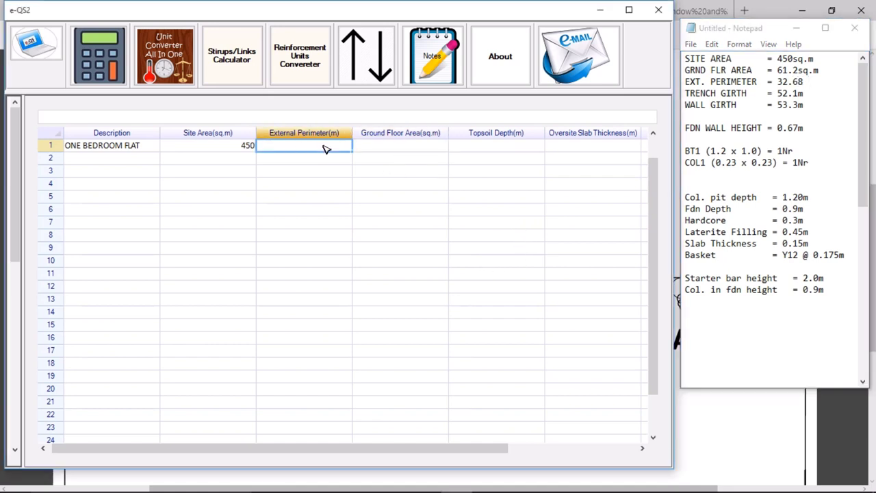
click(324, 145)
text(32.68)
key(Tab)
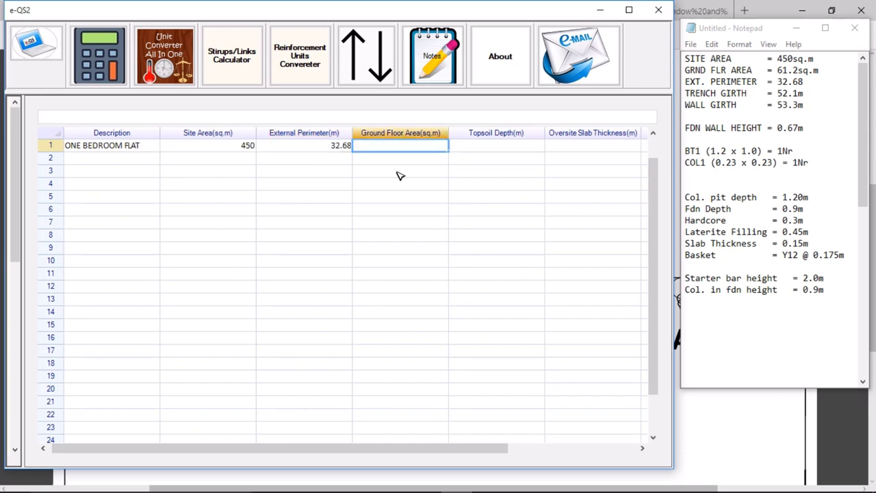
Enter ground floor area 61.2, topsoil depth 0.15 and oversite slab thickness 0.15.
click(396, 145)
text(61)
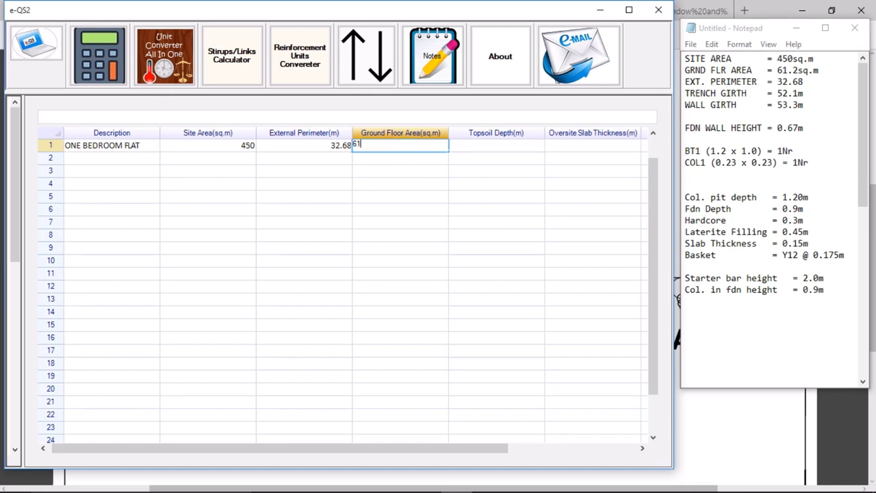
text(.2)
key(Tab)
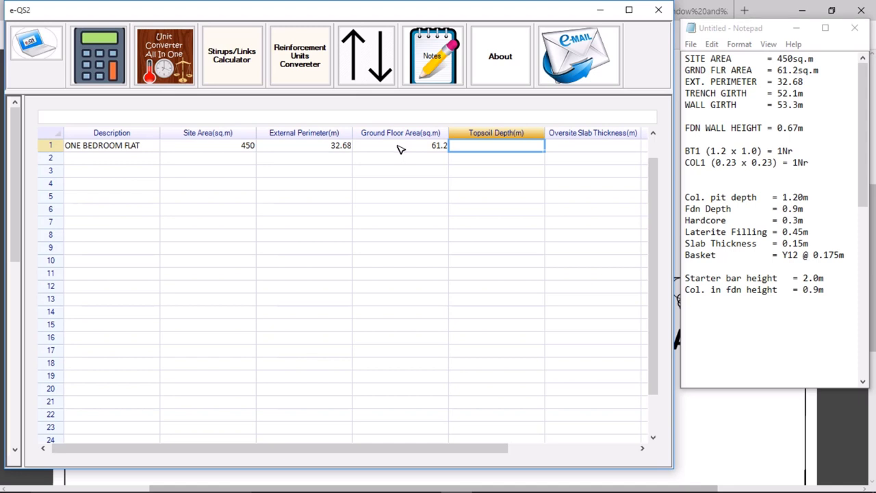
text(0.15)
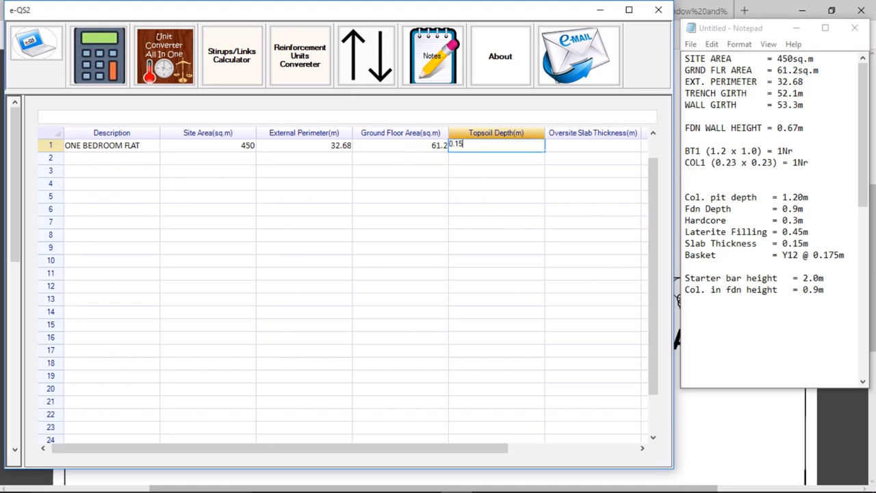
key(Tab)
scroll(401, 149, right, 3)
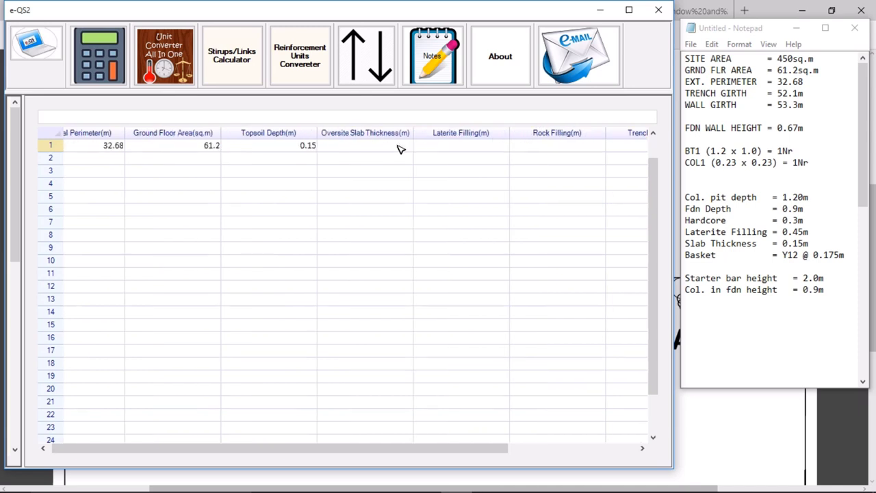
click(387, 148)
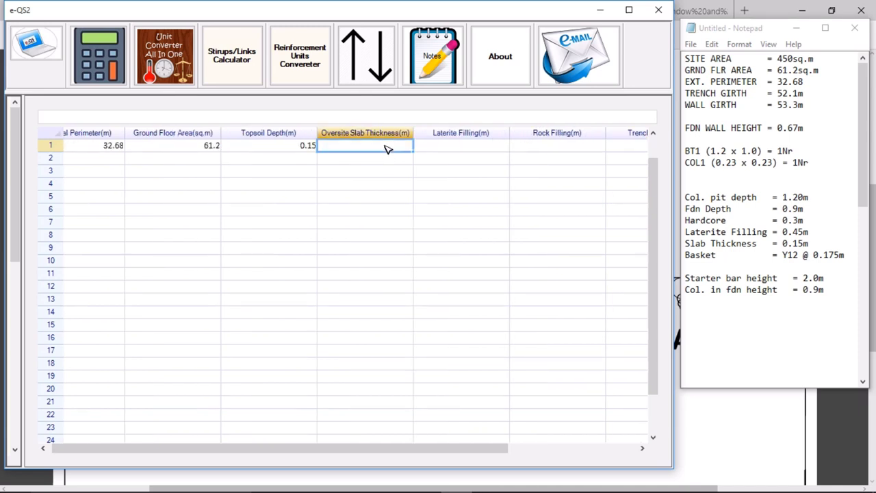
text(0.15)
key(Tab)
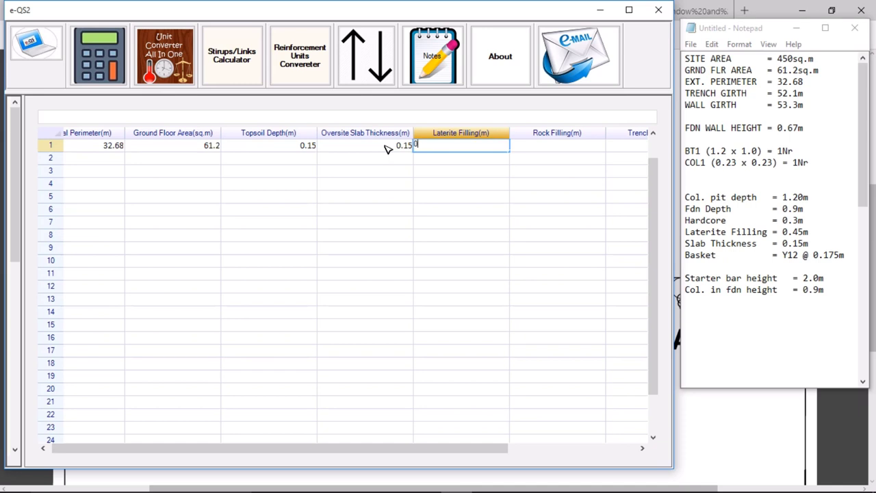
Enter laterite filling 0.45 and rock filling 0.3 from the hardcore depth note.
text(0)
key(Tab)
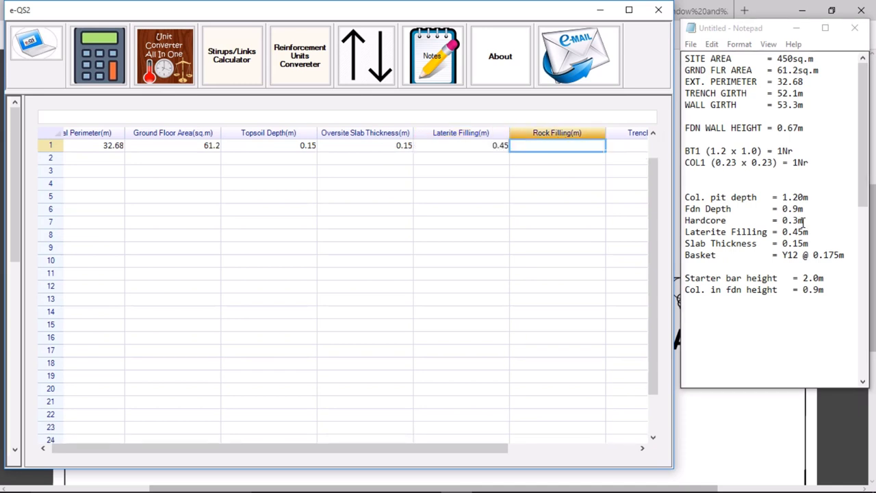
drag(804, 220, 775, 220)
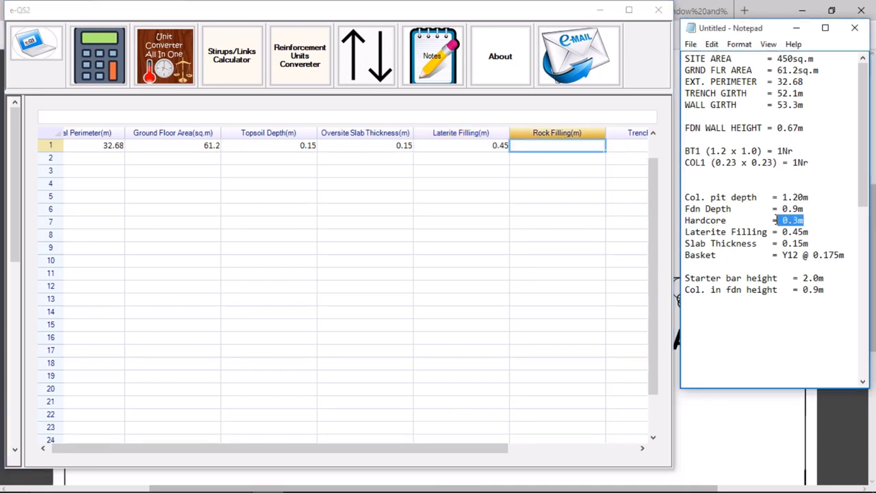
click(575, 144)
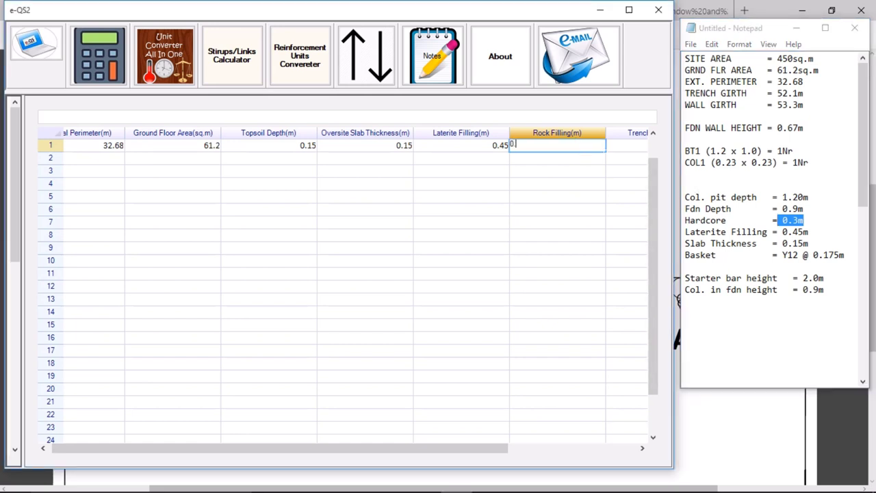
text(0.3)
key(Tab)
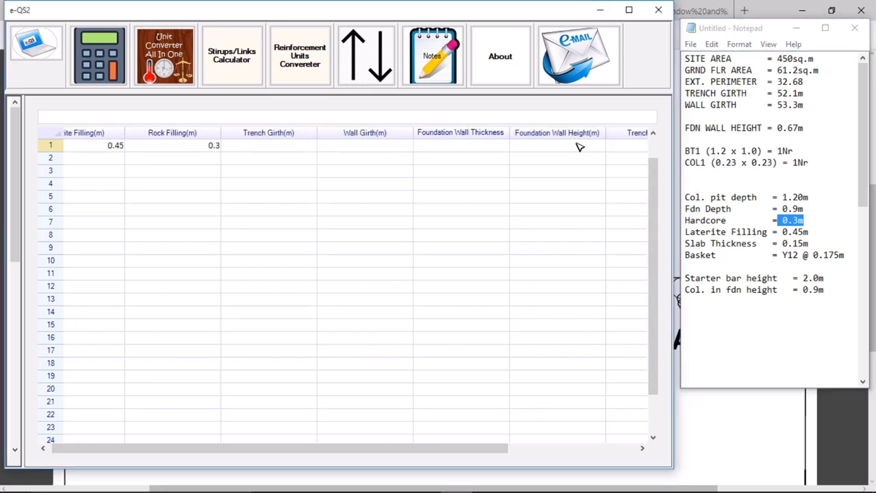
Enter the trench girth of 52.1 read from the notes.
click(299, 151)
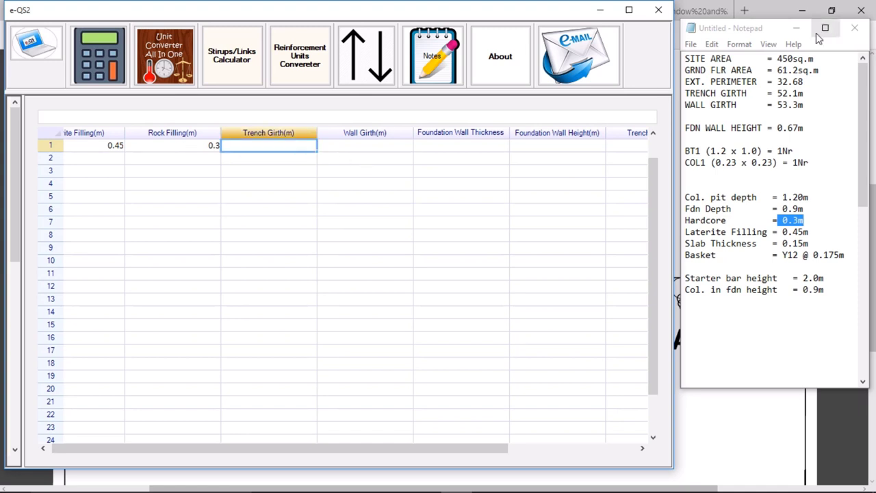
click(815, 92)
drag(805, 93, 772, 93)
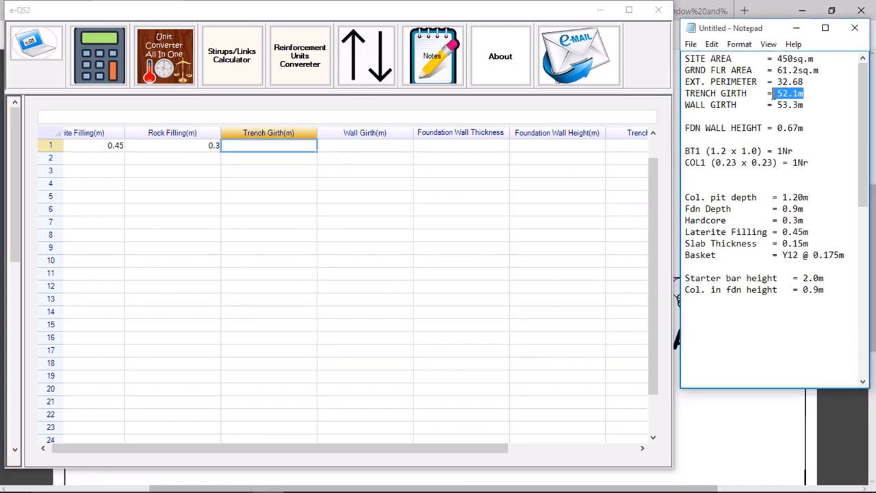
click(258, 146)
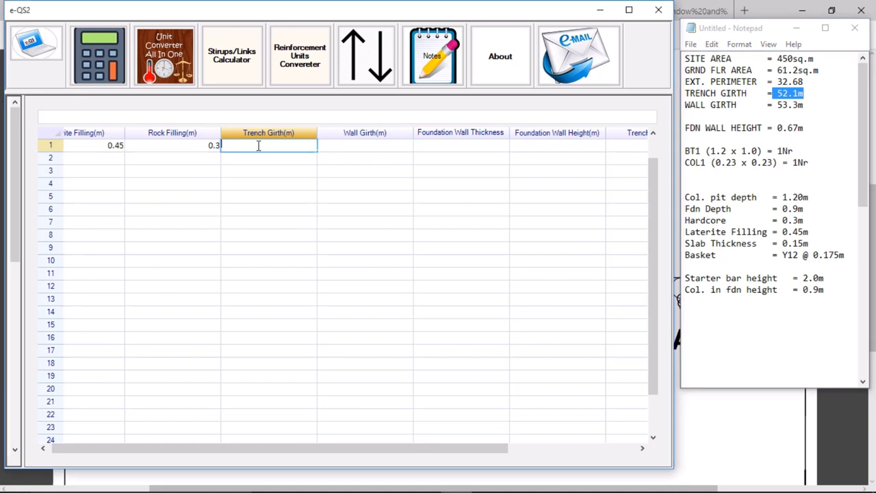
text(52.1)
key(Tab)
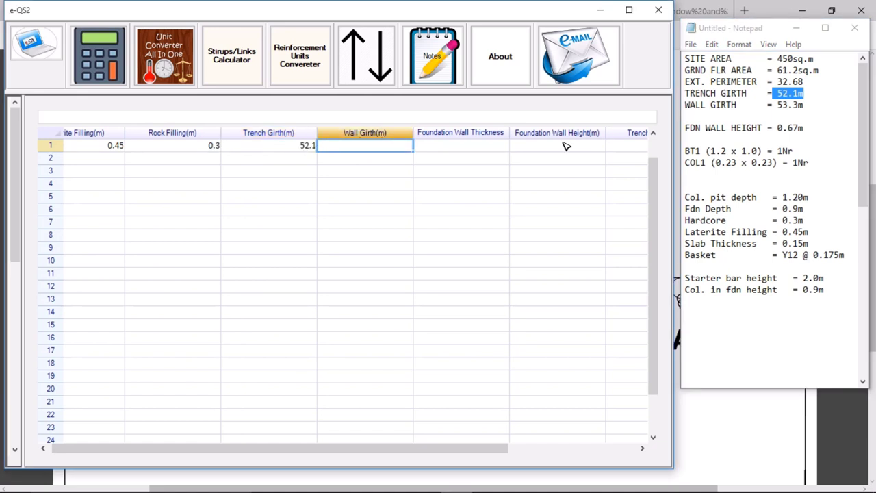
Enter wall girth 53.3 and foundation wall thickness 0.23.
drag(815, 104, 777, 104)
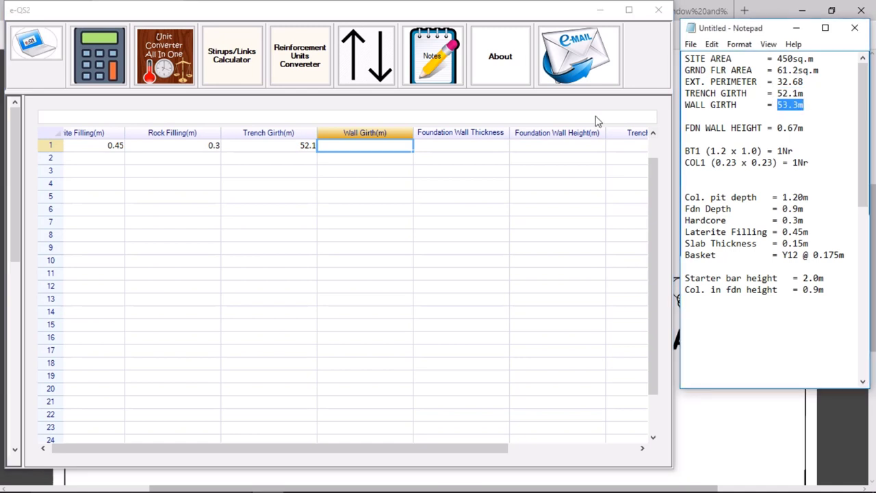
click(375, 148)
click(375, 148)
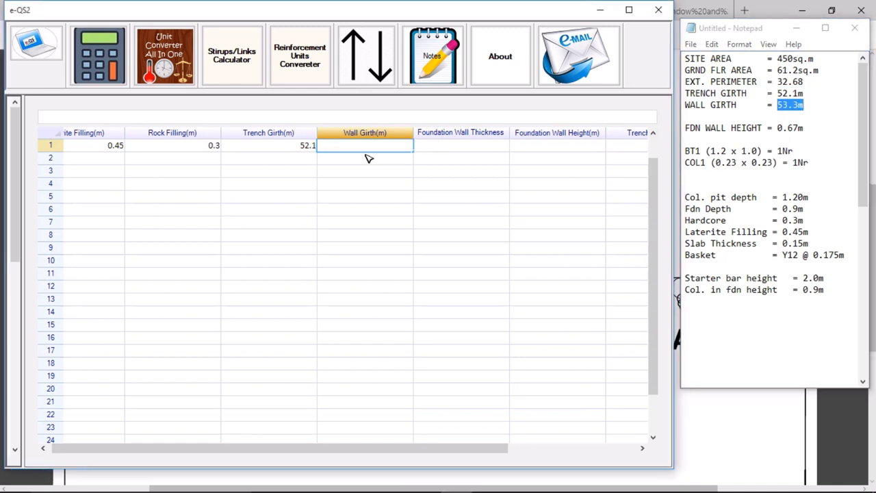
text(53.3)
key(Tab)
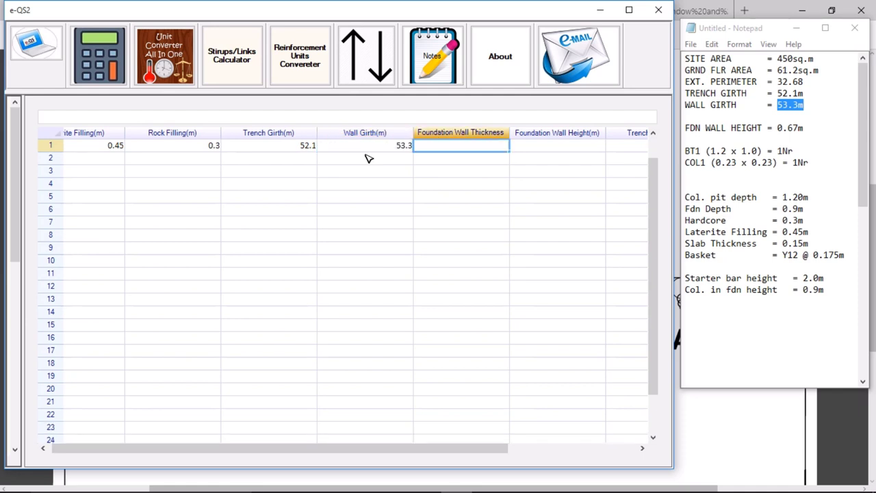
text(0.23)
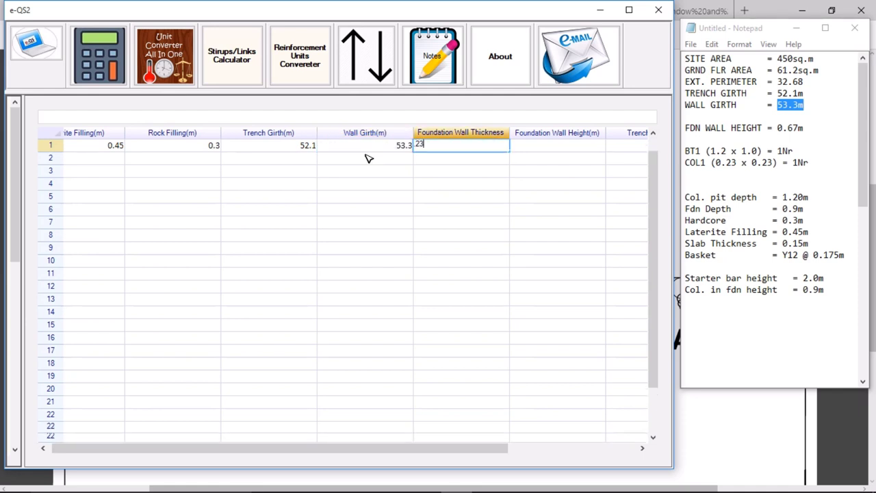
key(Tab)
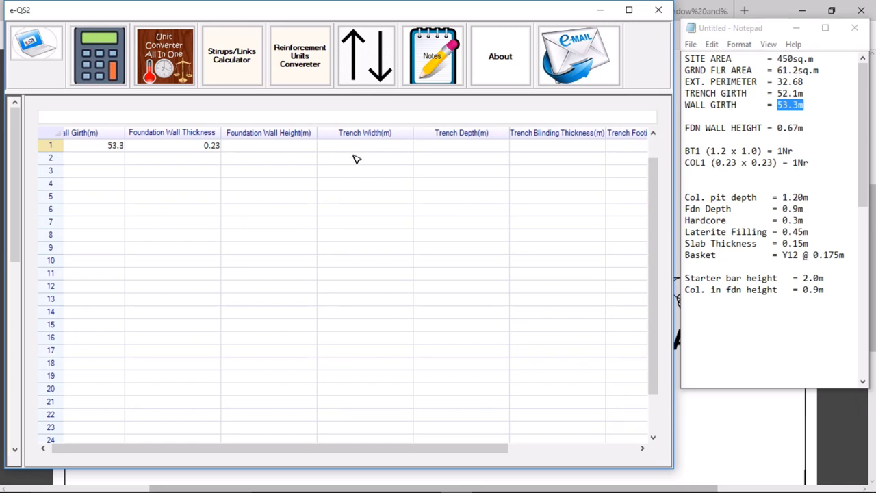
click(288, 149)
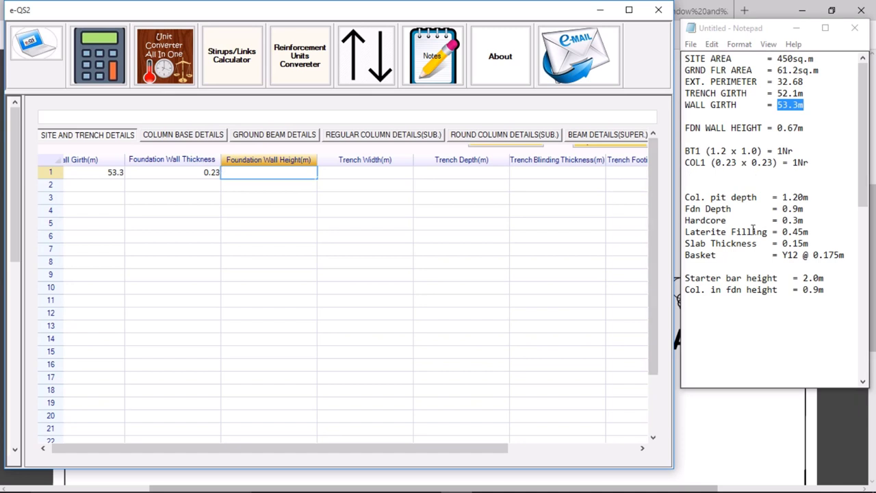
Enter foundation wall height 0.67 and trench width 0.69 in row 1.
drag(804, 128, 777, 128)
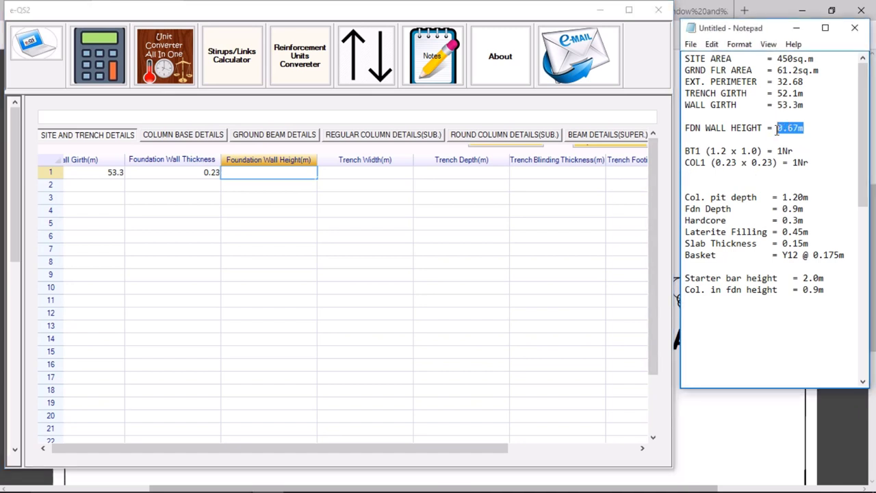
click(259, 173)
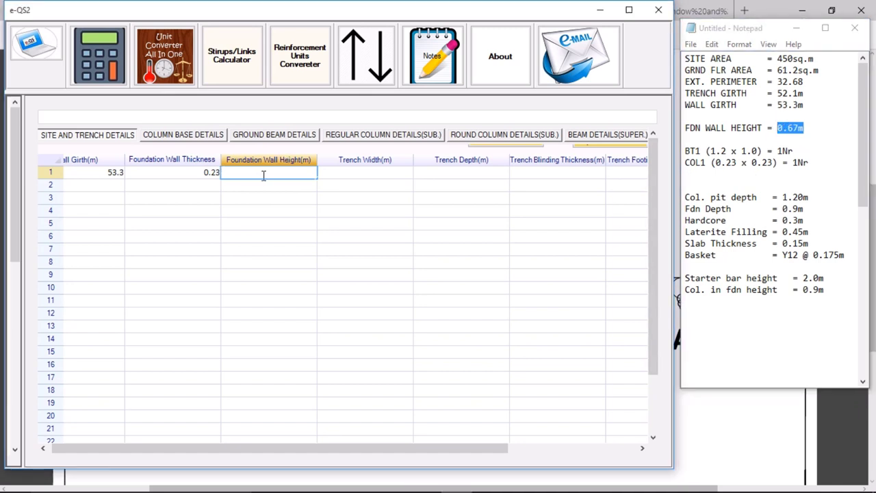
text(0.67)
key(Tab)
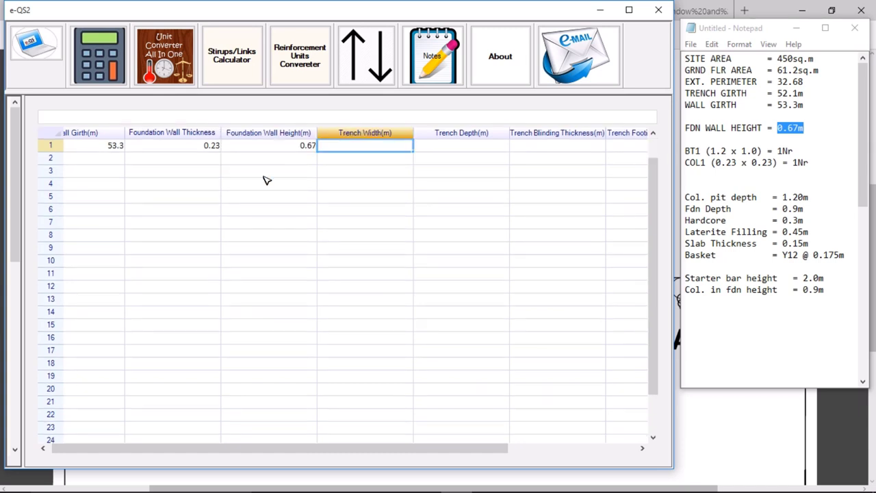
text(0.6)
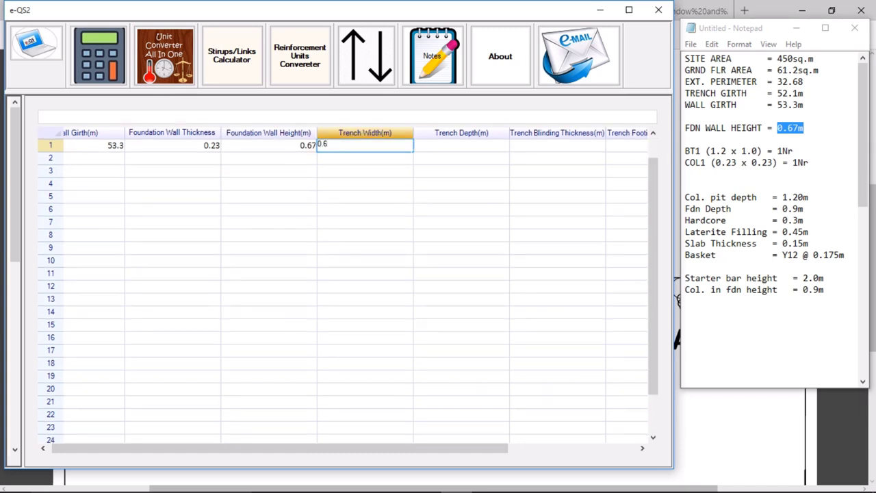
key(Tab)
key(Tab)
key(Tab)
key(Tab)
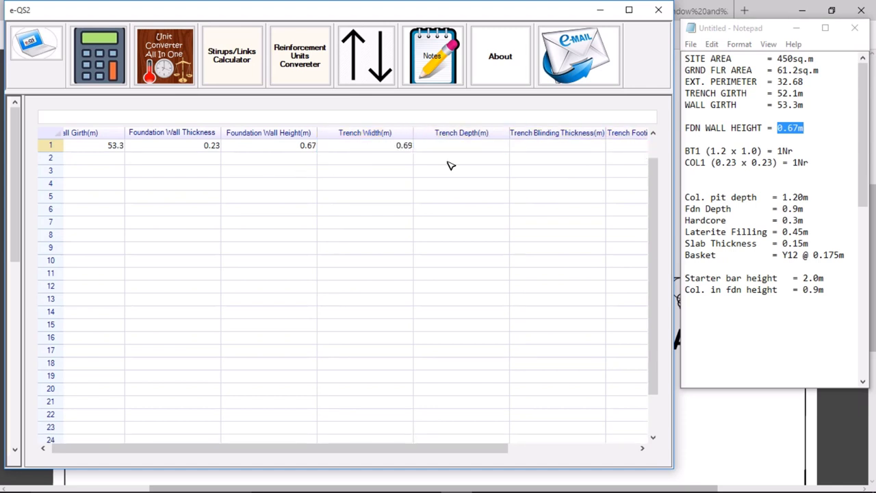
Enter the trench depth of 0.9 from the foundation depth note.
click(466, 150)
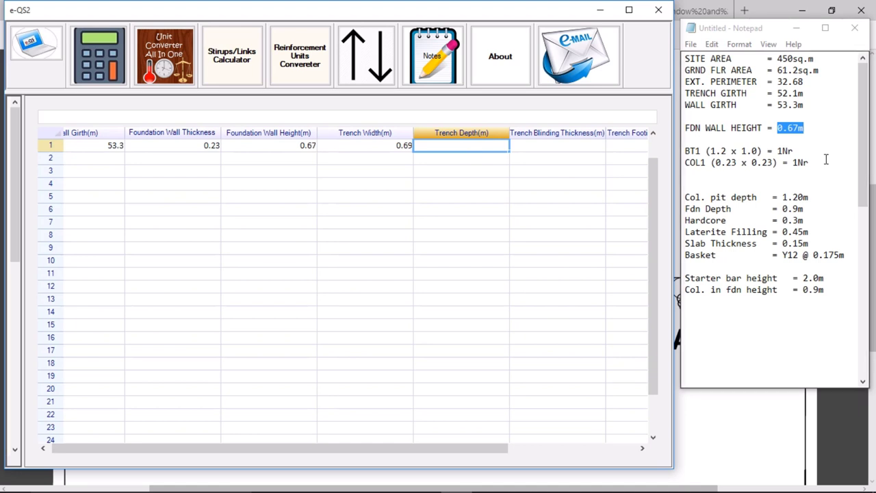
drag(805, 208, 781, 209)
click(455, 145)
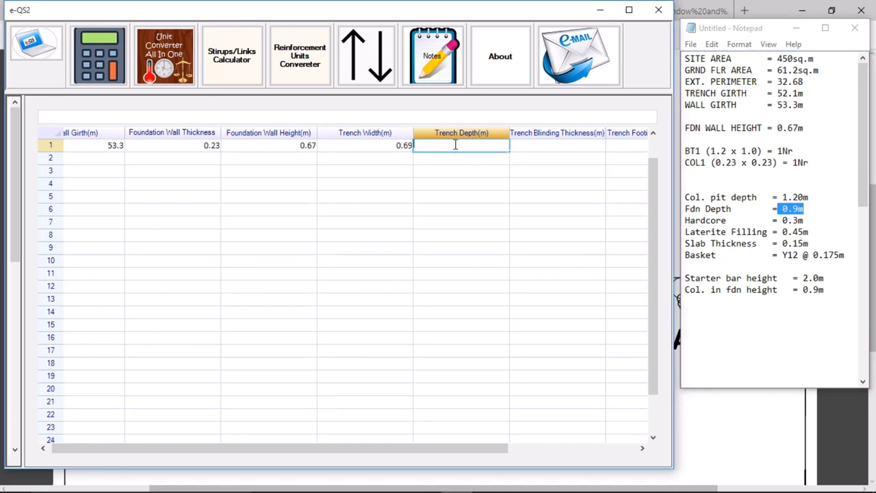
text(0.9)
key(Tab)
key(Tab)
key(Tab)
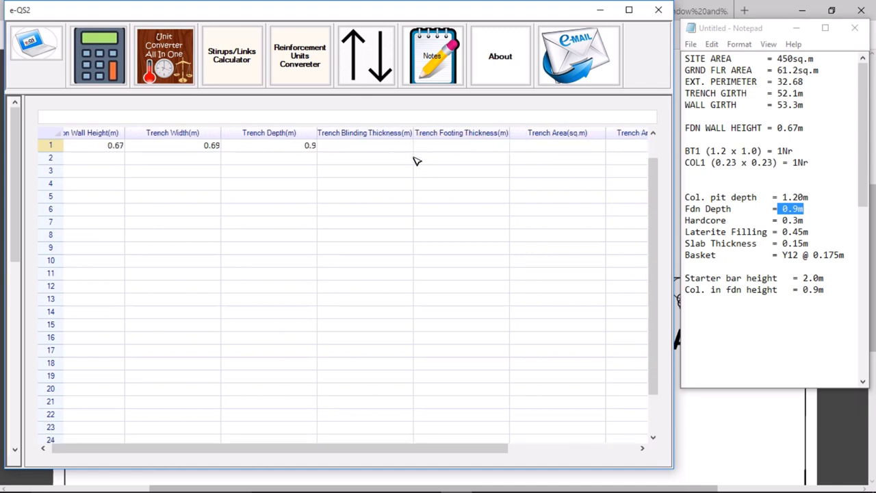
Set trench blinding thickness to 0 and trench footing thickness to 0.23.
click(391, 147)
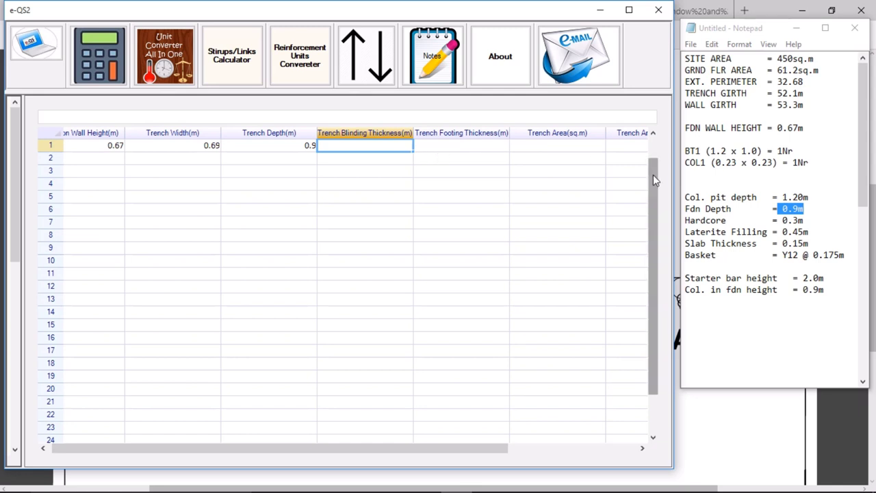
scroll(653, 174, up, 1)
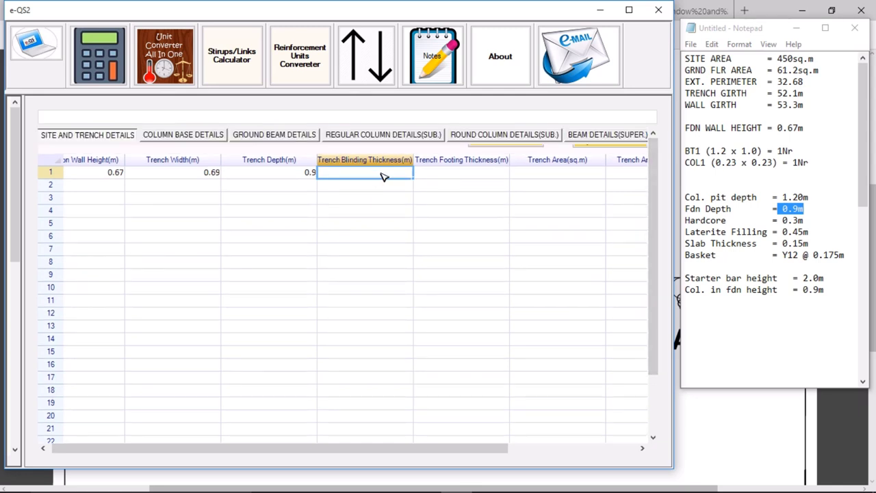
click(444, 179)
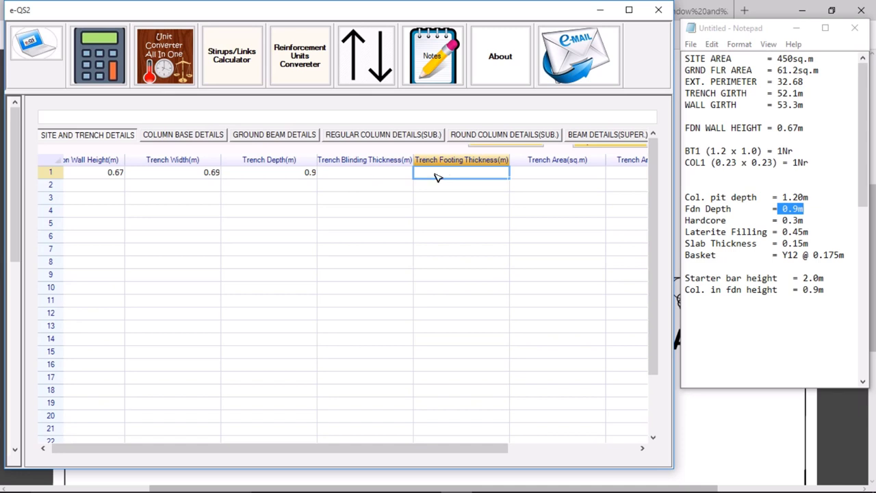
click(461, 176)
drag(378, 177, 387, 152)
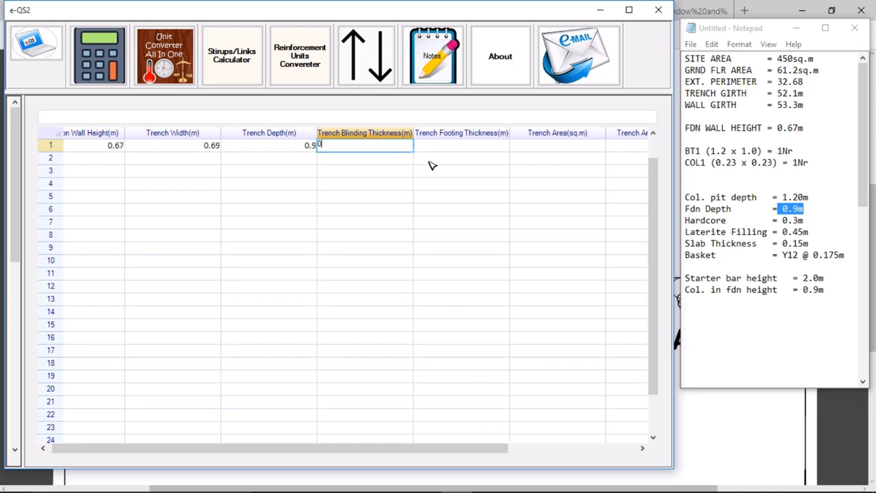
text(0)
key(Tab)
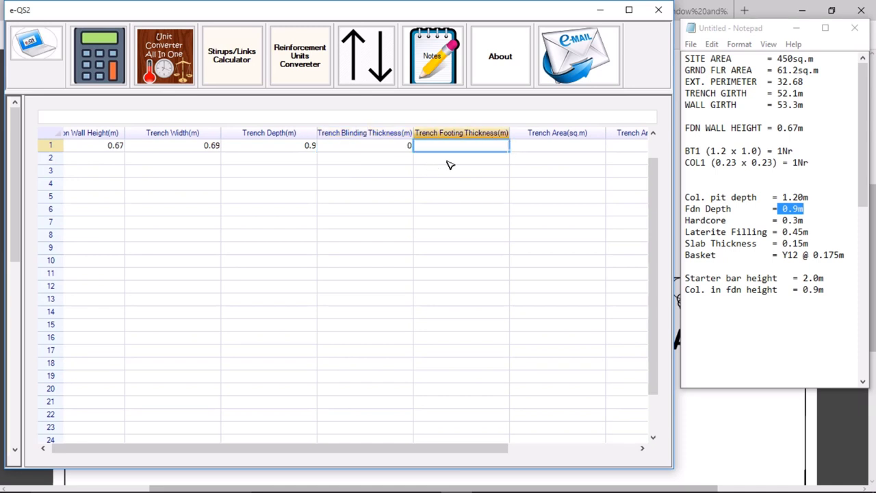
click(456, 146)
text(0)
key(Tab)
key(Tab)
key(Tab)
key(Tab)
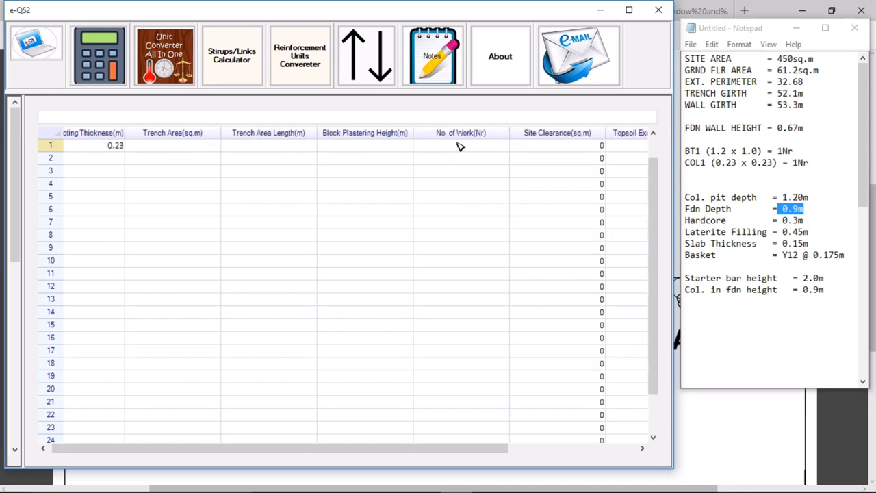
Check the Trench Area cells against the trench girth line in the notes.
click(191, 147)
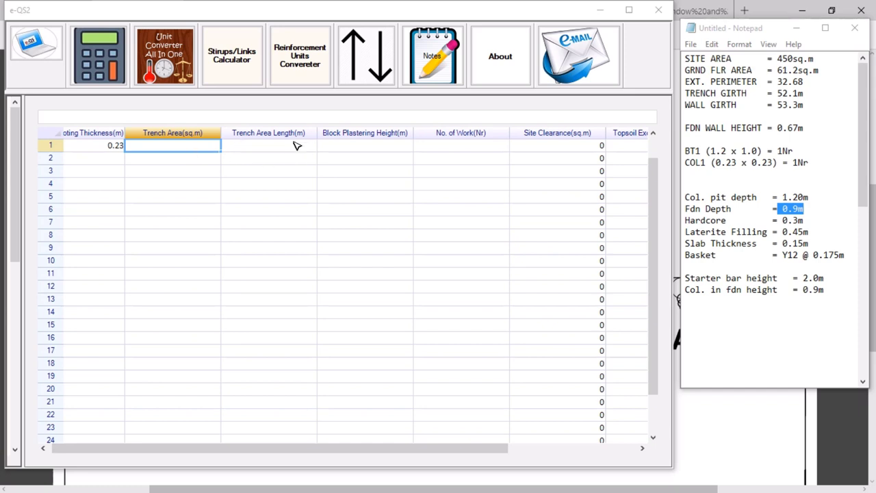
click(230, 149)
click(198, 150)
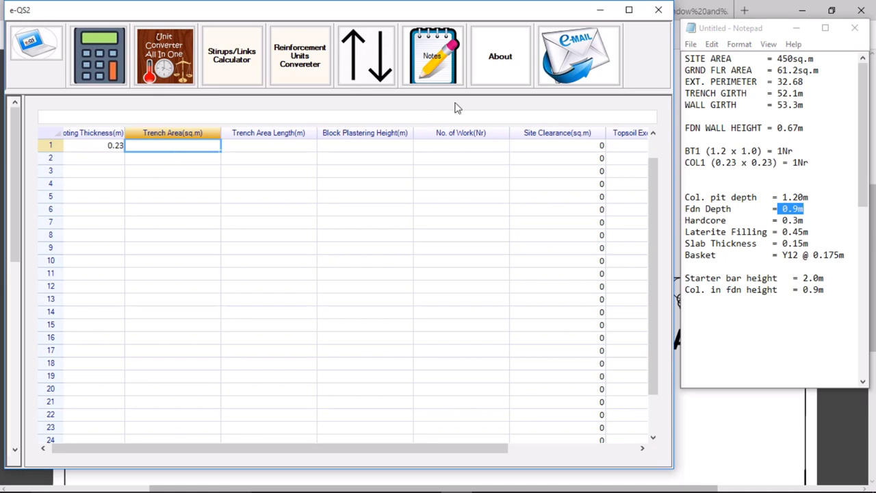
drag(817, 94, 685, 94)
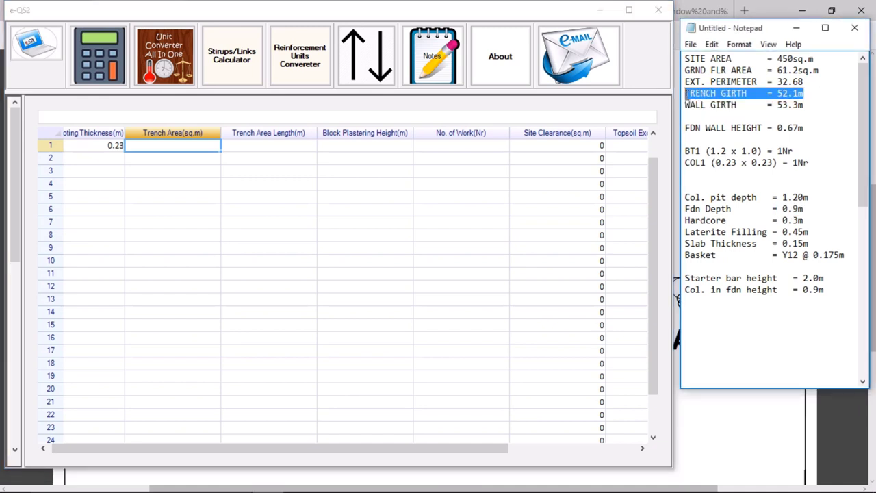
click(192, 149)
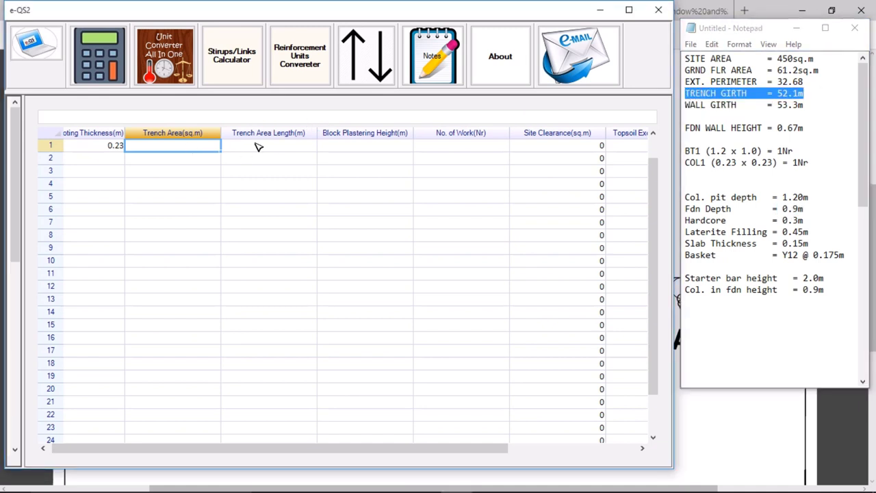
click(253, 151)
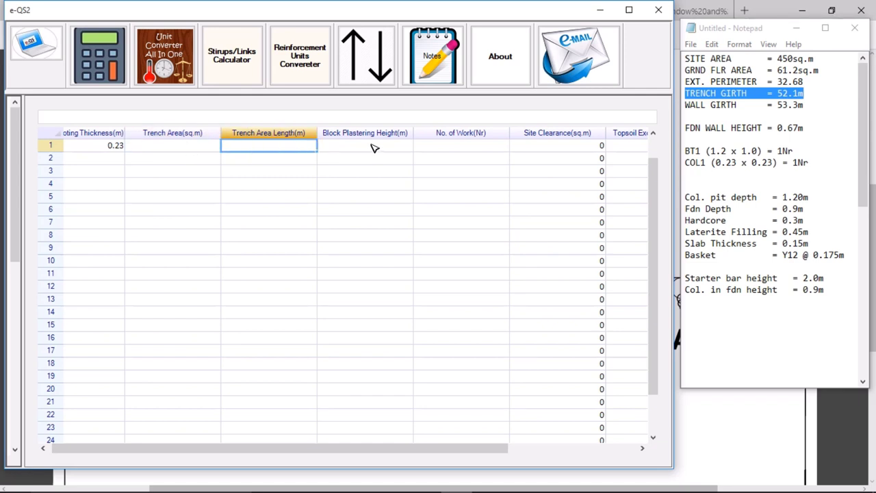
Enter block plastering height 0.45 and 1 as the number of works.
click(373, 145)
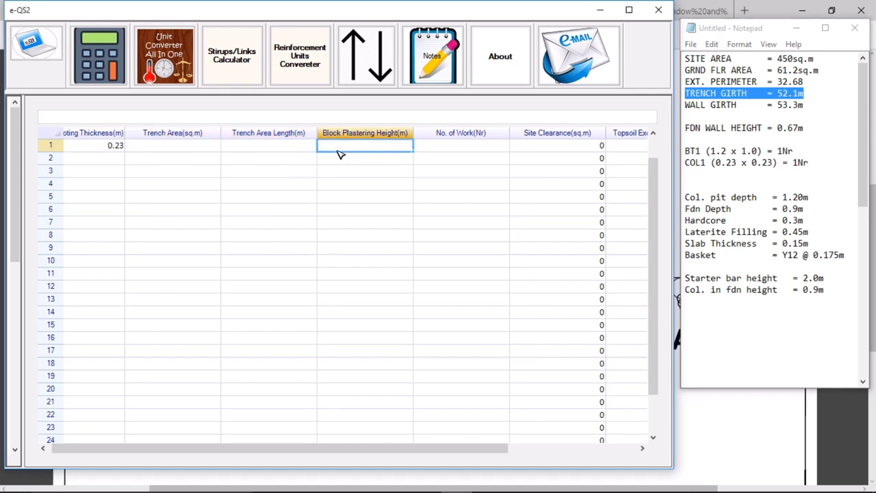
click(380, 145)
text(0.45)
key(Tab)
text(1)
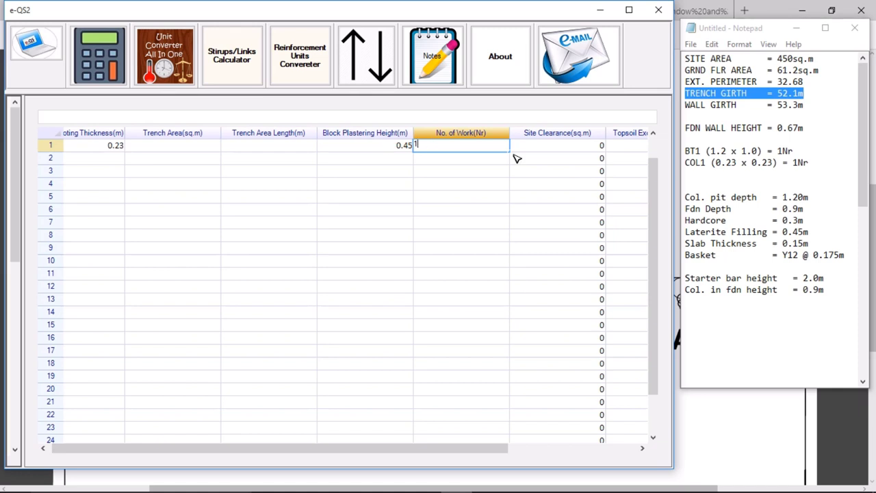
click(459, 159)
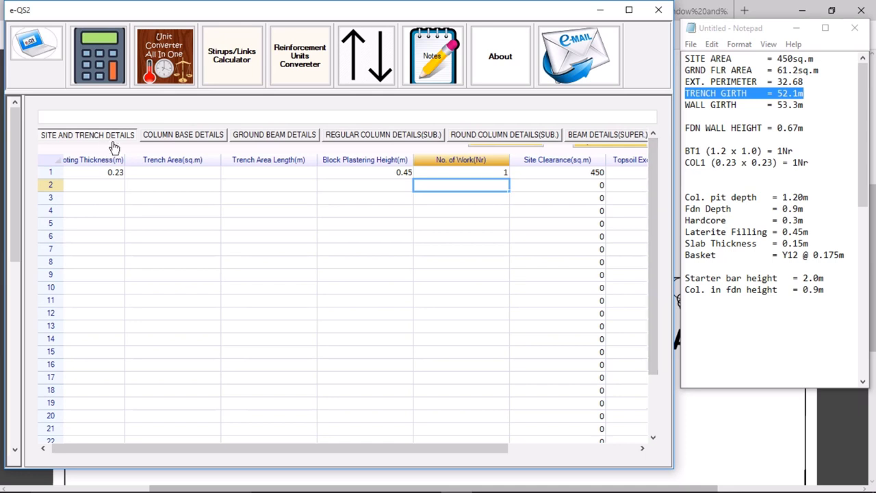
In Column Base Details, keep Bottom only bar arrangement and describe row 1 as BT1.
click(187, 140)
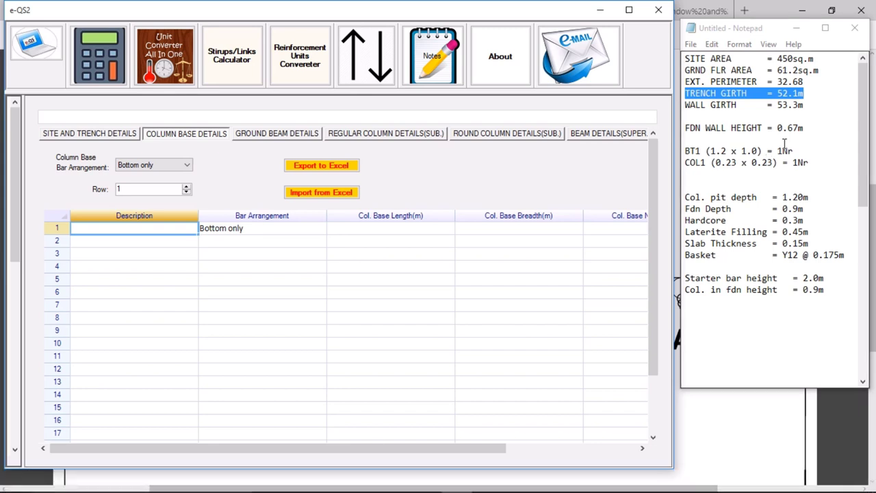
drag(803, 149, 685, 152)
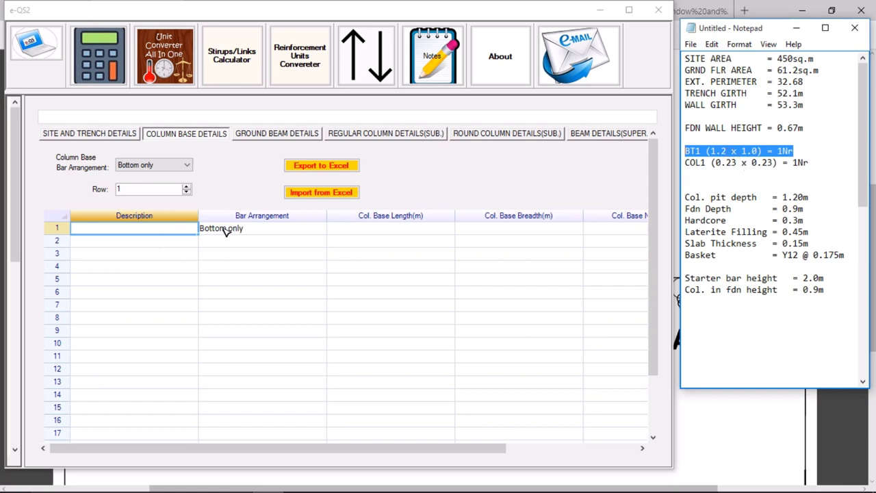
click(173, 167)
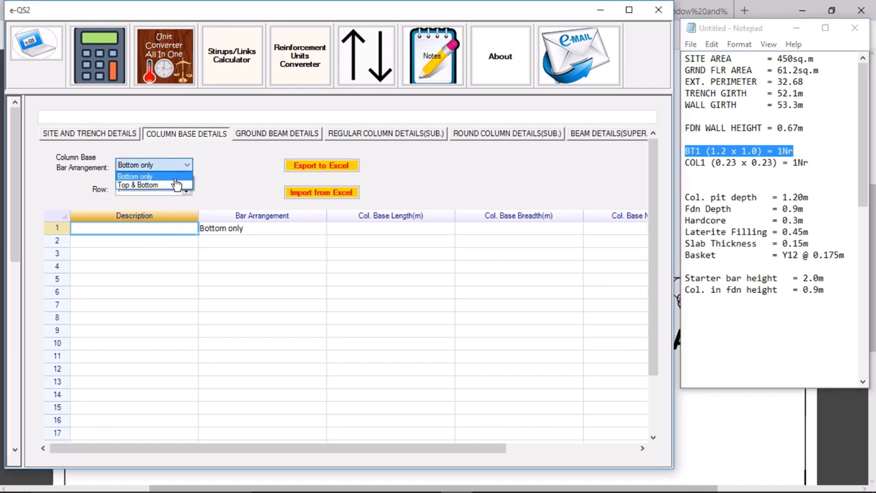
click(175, 176)
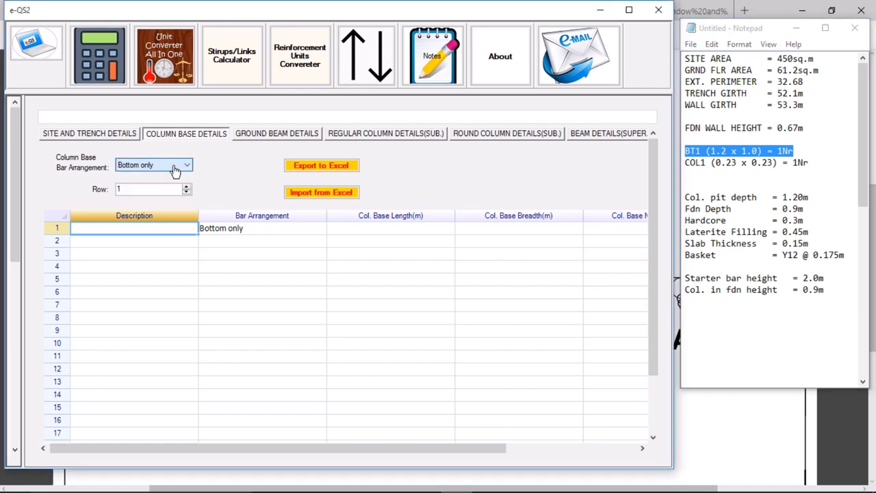
scroll(157, 228, down, 1)
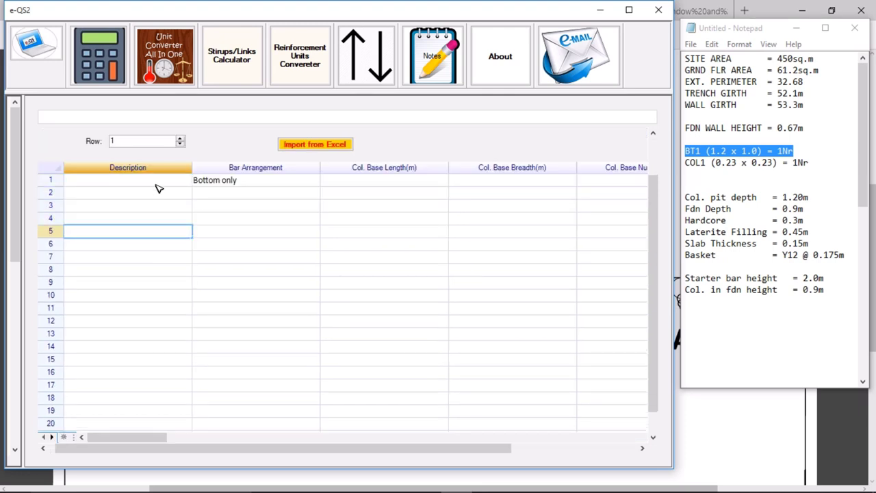
text(B)
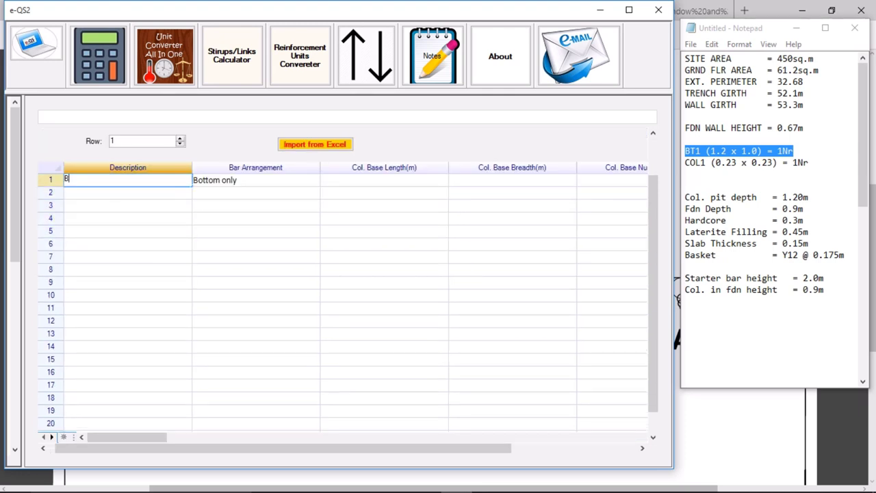
key(Tab)
key(Tab)
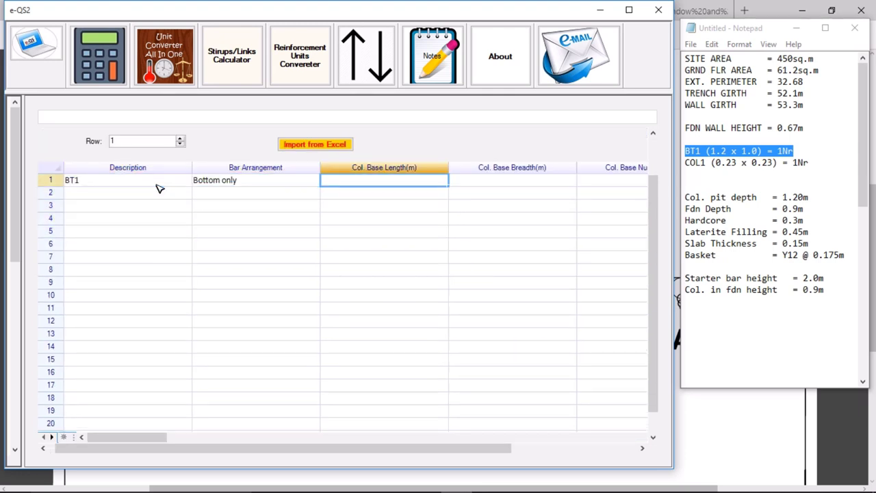
Give BT1 a base length of 1.2 m, breadth of 1 m, and quantity of one.
click(374, 178)
text(1.2)
key(Tab)
text(1)
key(Tab)
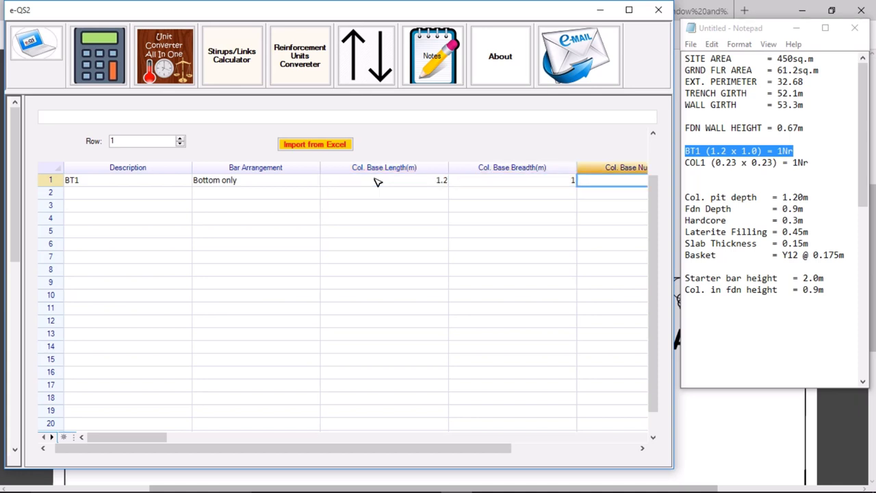
key(Tab)
key(Tab)
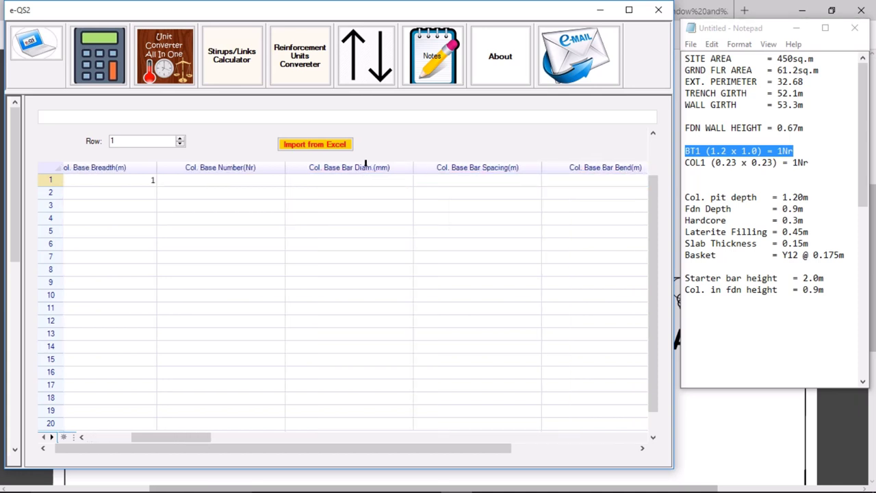
click(250, 181)
text(1)
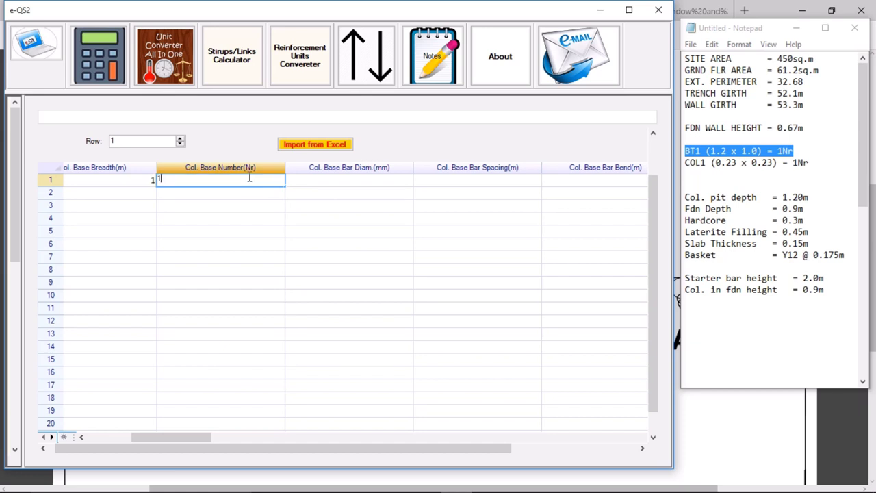
key(Tab)
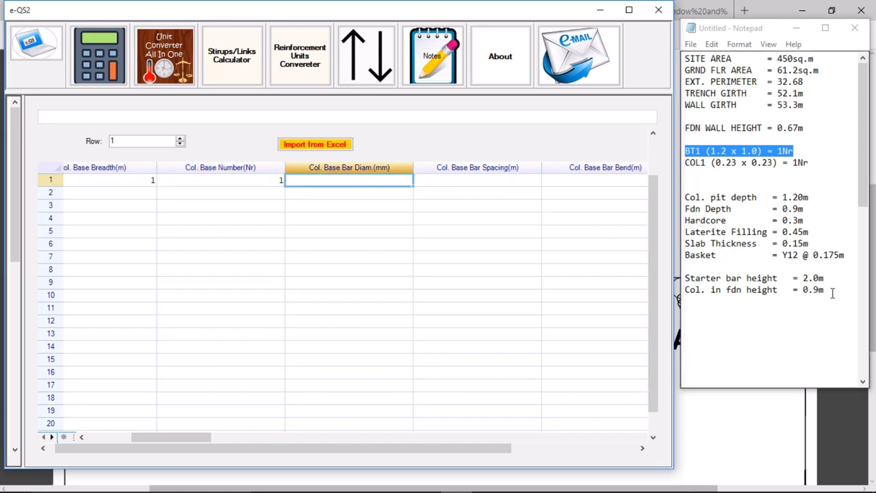
Set BT1's reinforcement to 12 mm bars at 0.175 m spacing with a 0.1 m bend.
drag(851, 255, 777, 258)
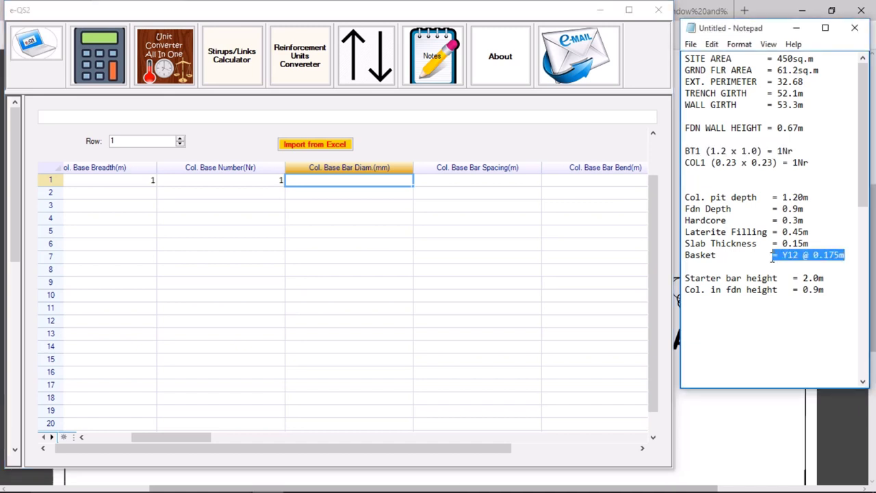
click(379, 179)
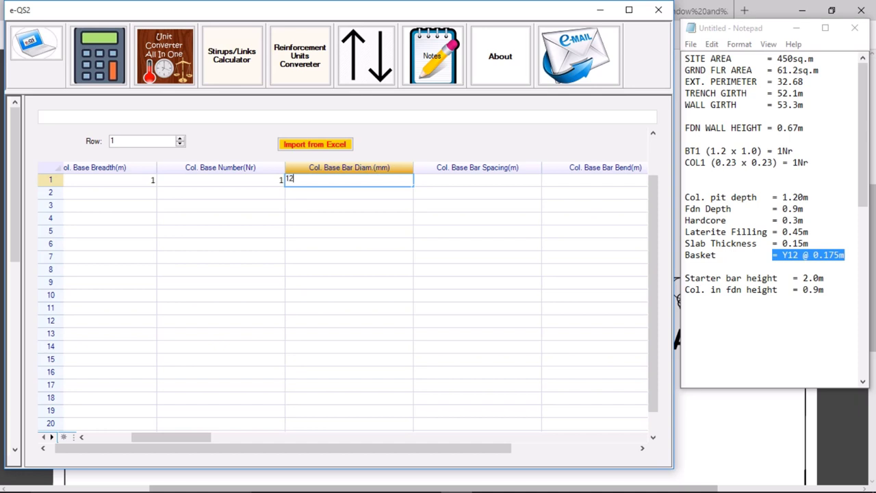
key(Tab)
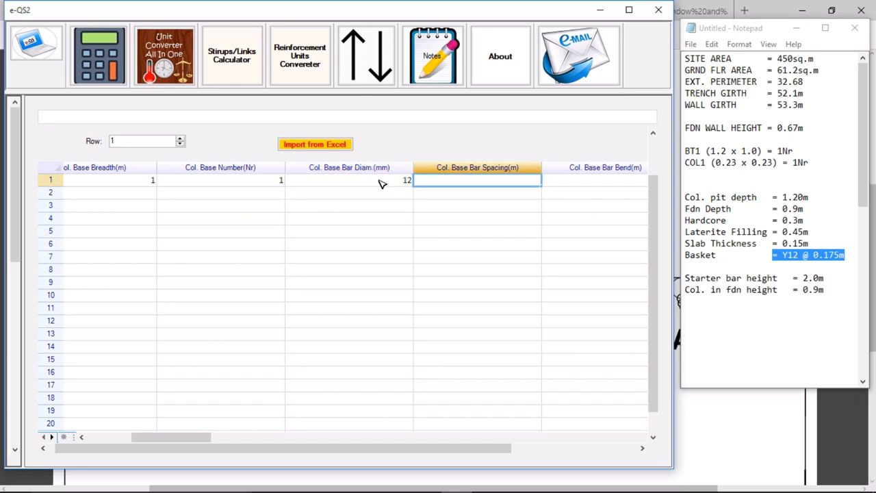
text(0.17)
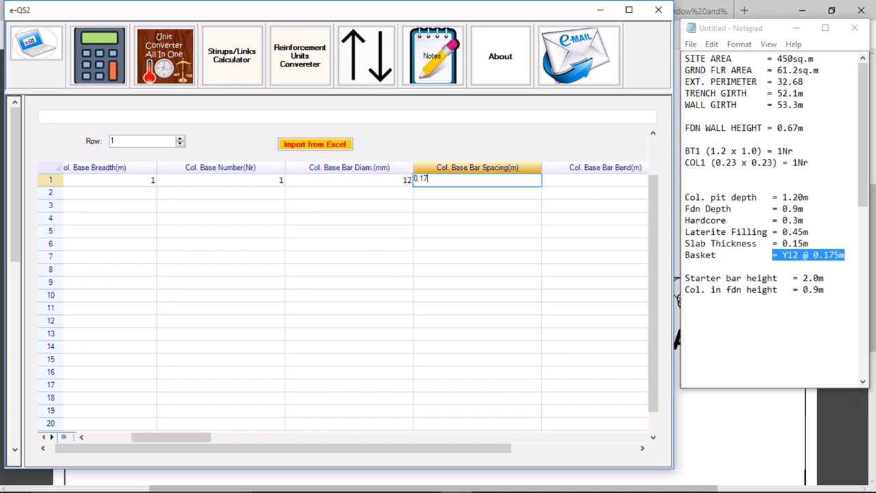
text(5)
key(Tab)
scroll(381, 182, right, 5)
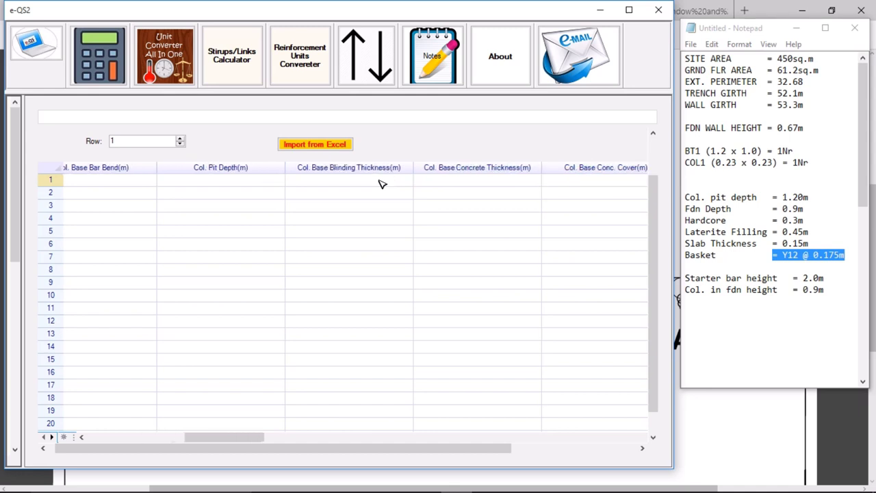
click(109, 182)
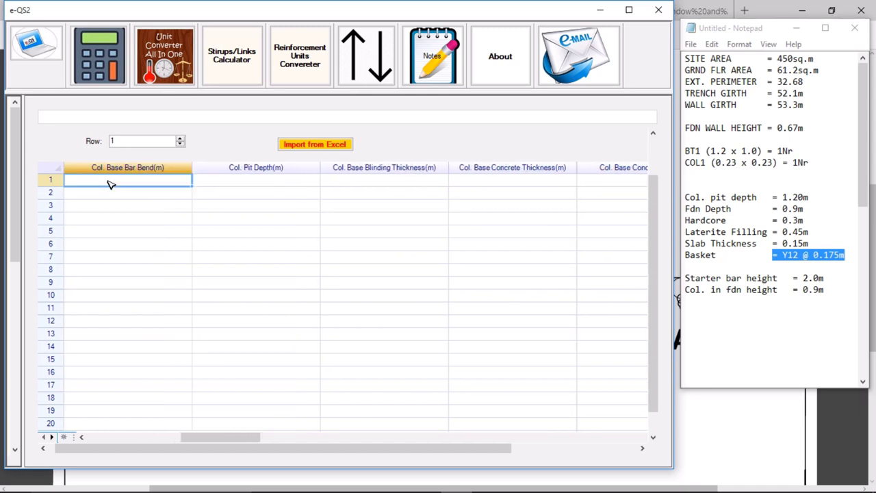
text(0.1)
key(Tab)
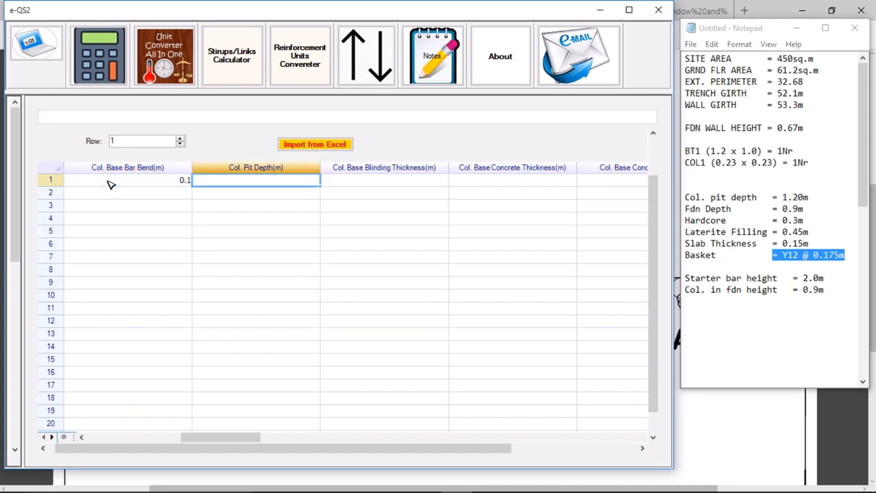
text(1.2)
Enter pit depth 1.2, blinding 0.05, concrete thickness 0.3 and cover 0.025 for BT1.
key(Tab)
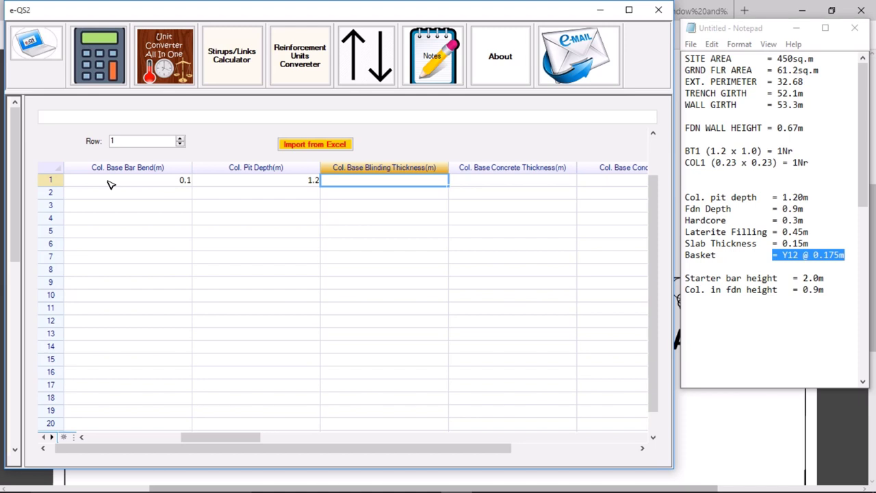
text(0.0)
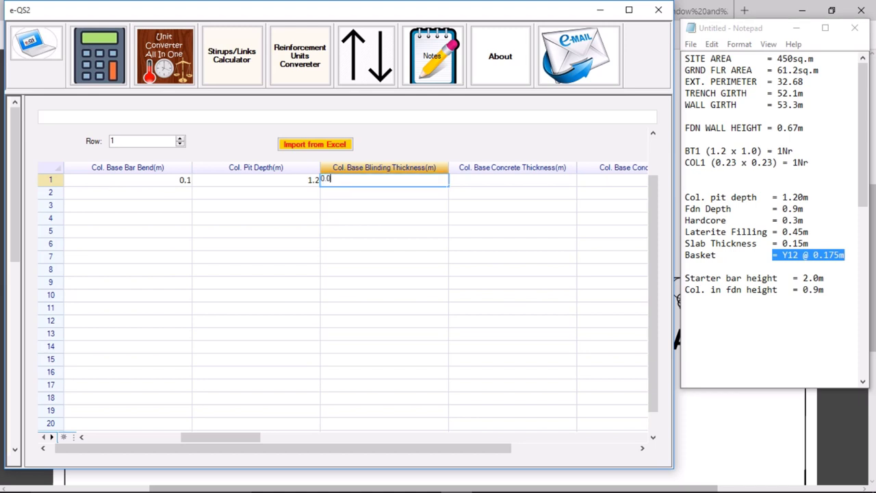
text(5)
key(Tab)
key(Tab)
key(Tab)
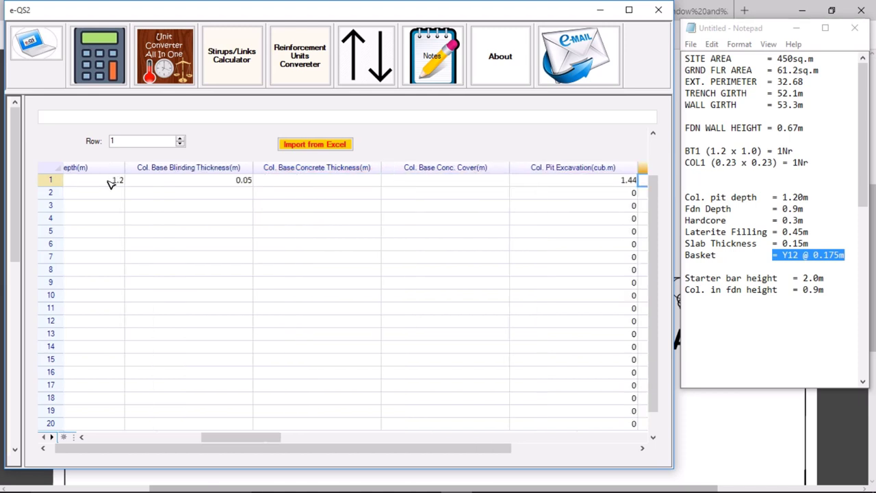
key(shift+Tab)
key(shift+Tab)
key(shift+Tab)
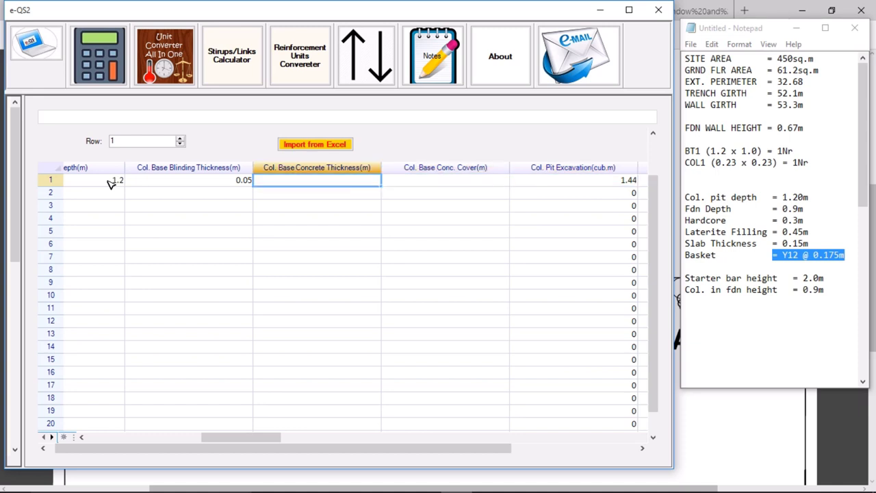
text(0)
key(Tab)
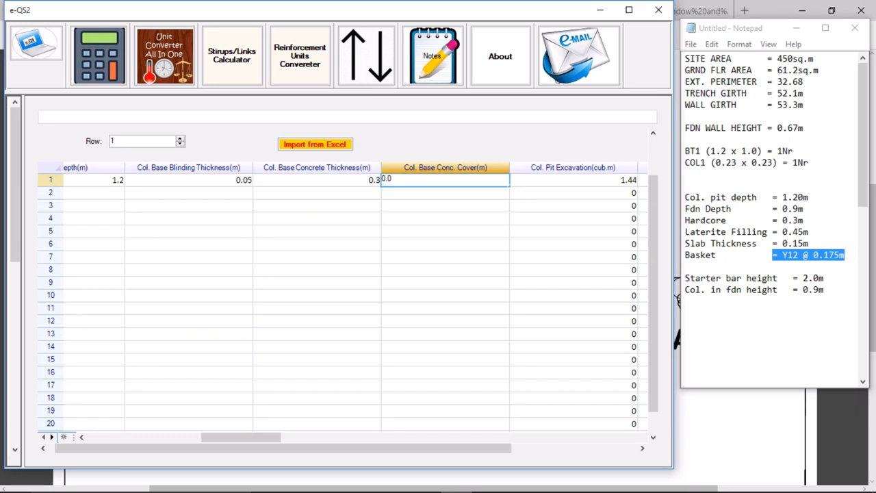
key(Tab)
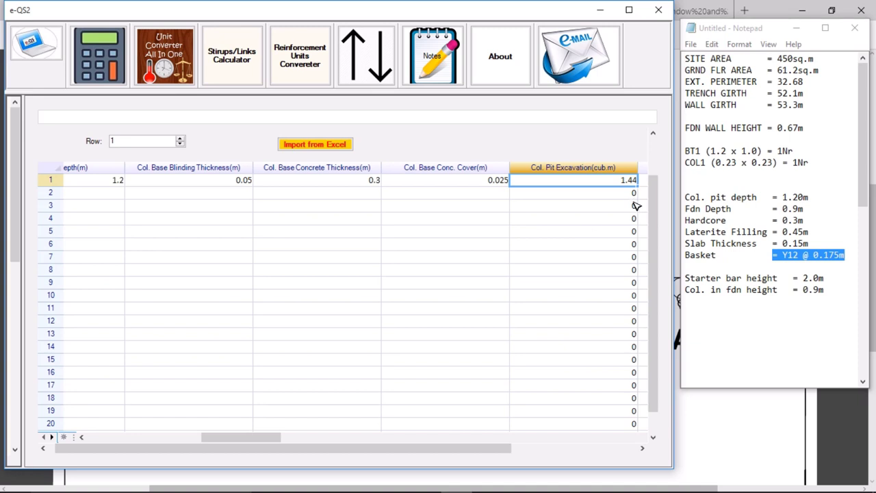
scroll(654, 204, up, 3)
Start a second column base entry, BT2, in row 2.
click(228, 232)
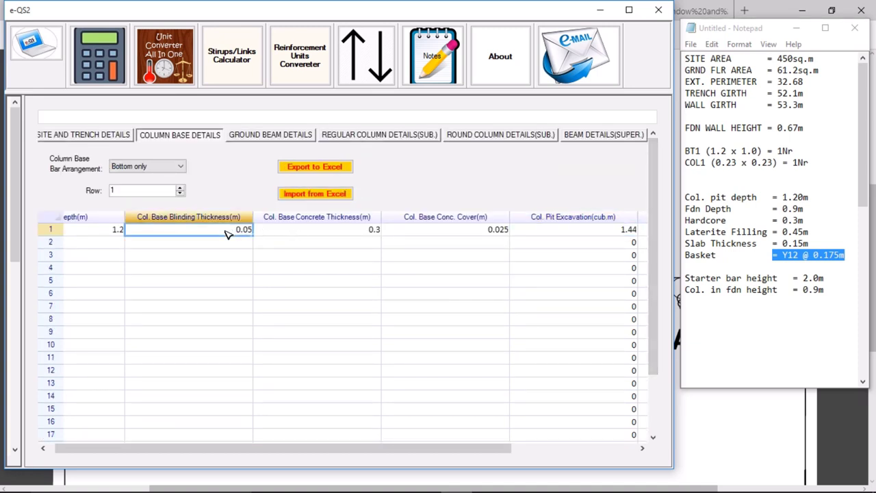
key(shift+Tab)
key(shift+Tab)
key(shift+Tab)
key(shift+Tab)
key(shift+Tab)
key(shift+Tab)
key(shift+Tab)
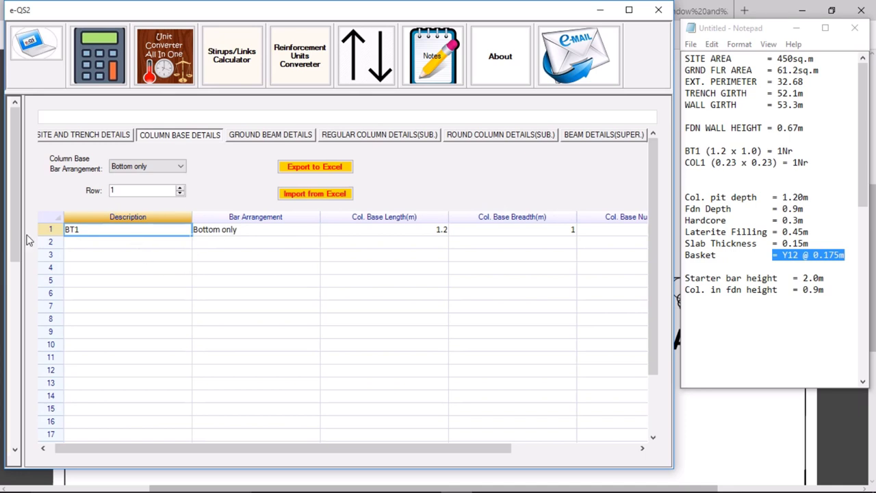
click(117, 247)
text(BT2)
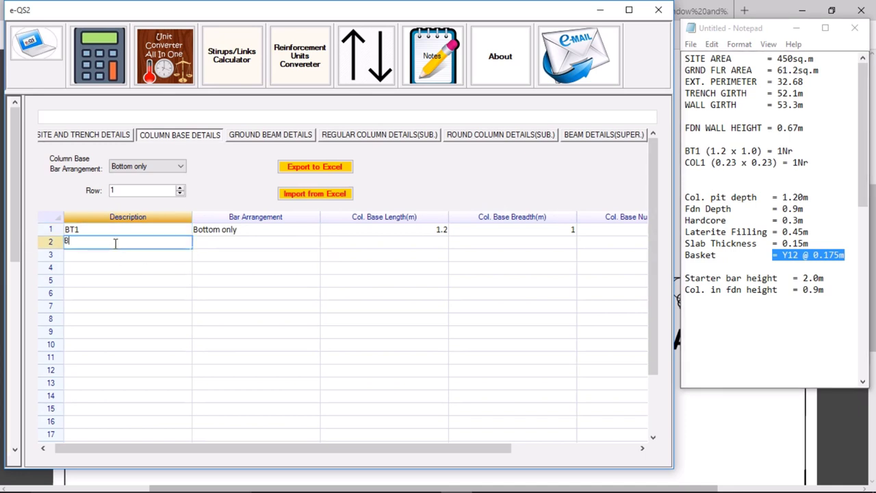
click(180, 188)
drag(377, 250, 382, 242)
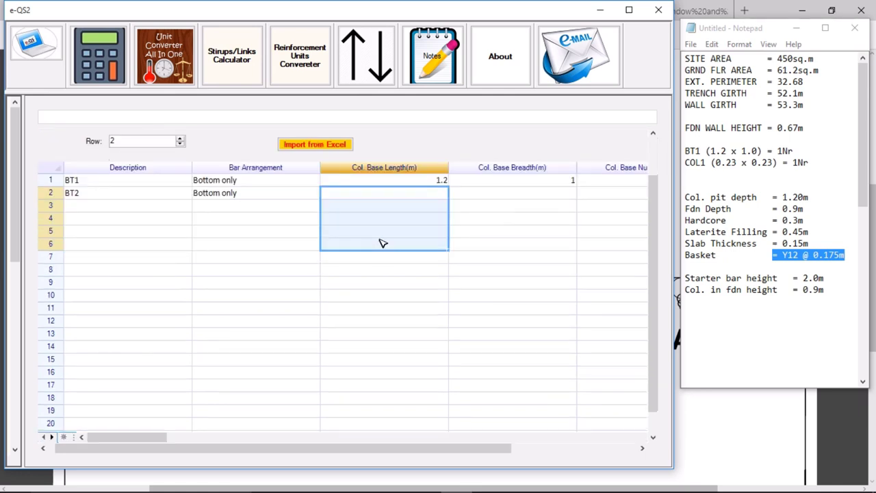
click(363, 203)
click(394, 195)
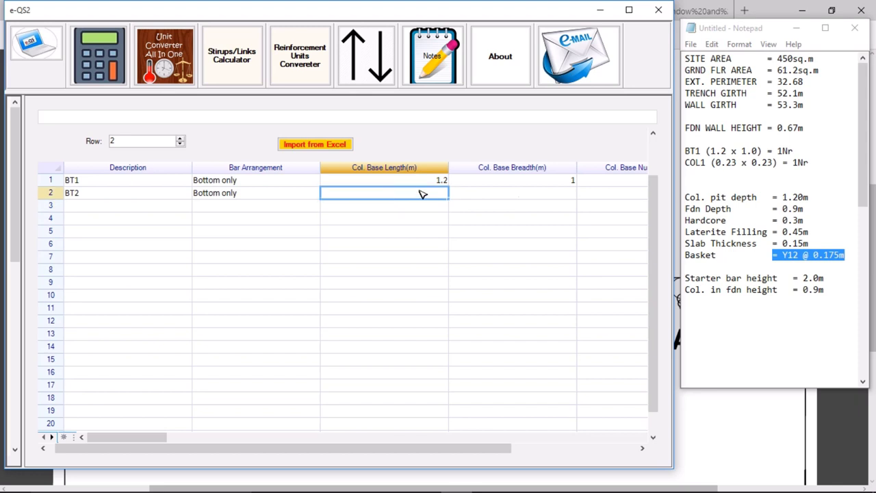
click(650, 205)
Delete row 2's BT2 description and bar arrangement, leaving only BT1.
click(100, 244)
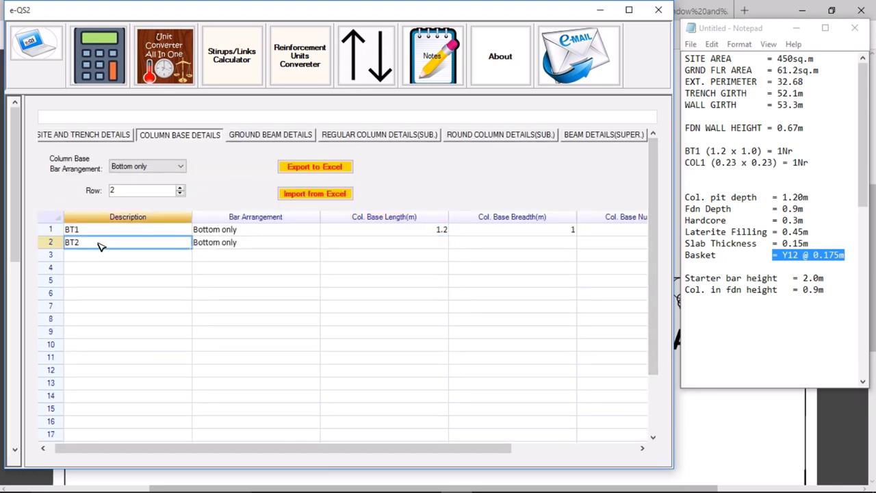
key(Delete)
click(231, 247)
key(Delete)
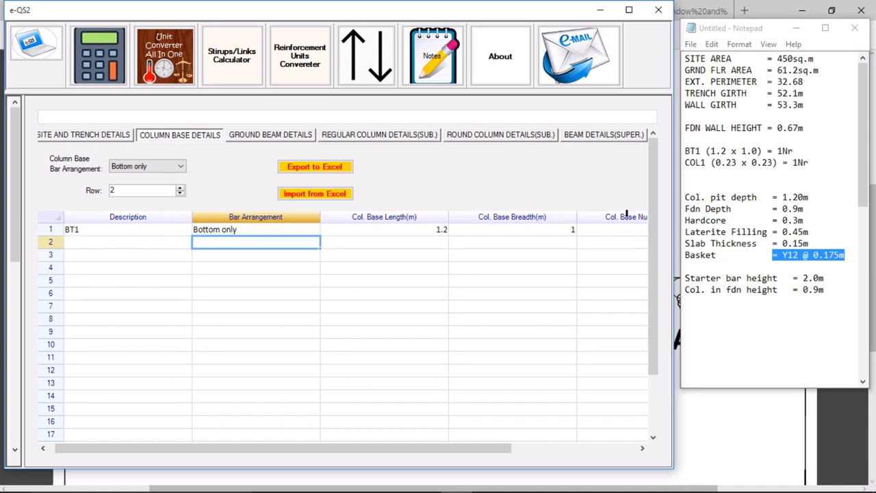
mouse_move(352, 4)
click(349, 28)
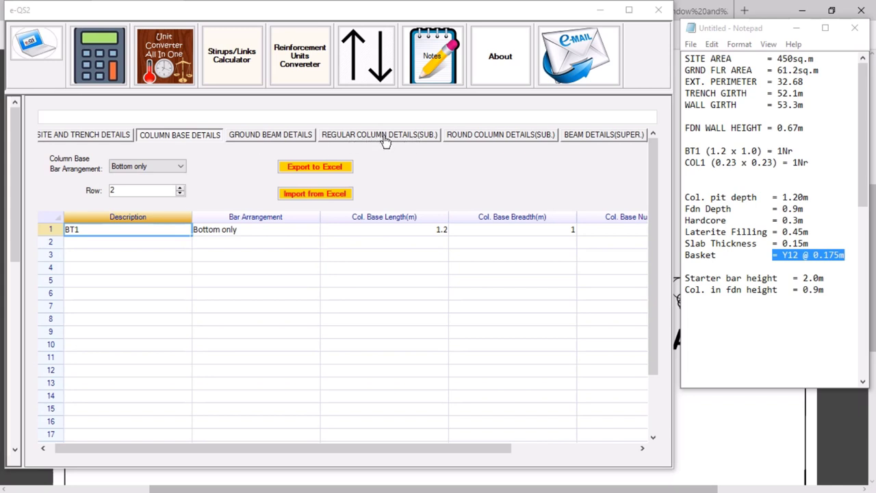
scroll(385, 141, down, 1)
scroll(557, 229, up, 1)
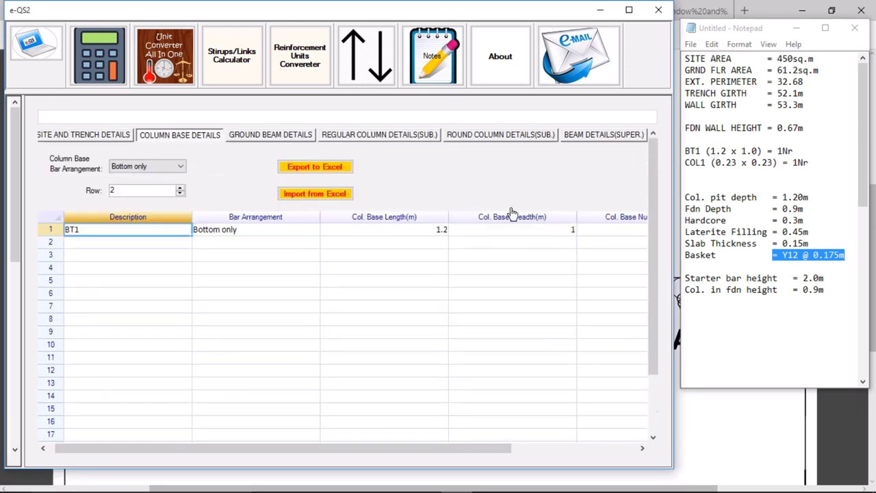
On the Regular Column Details sheet, enter COL 1 as row 1's description.
click(385, 136)
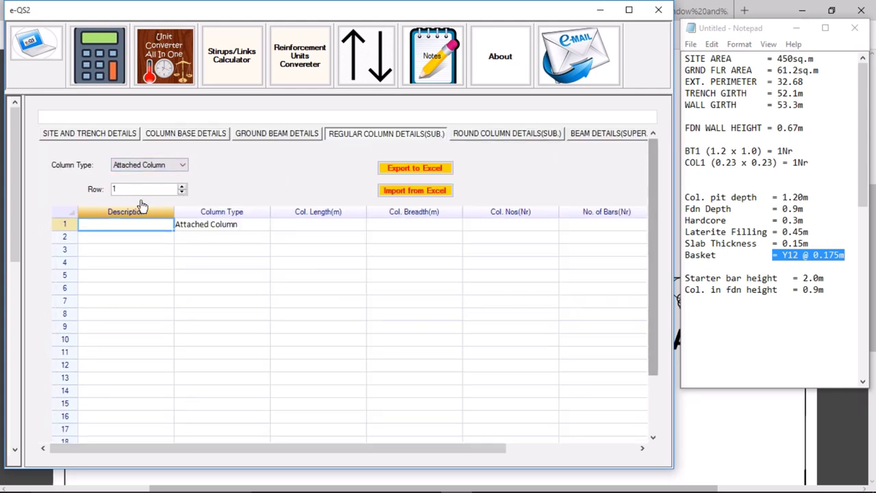
click(150, 227)
click(151, 226)
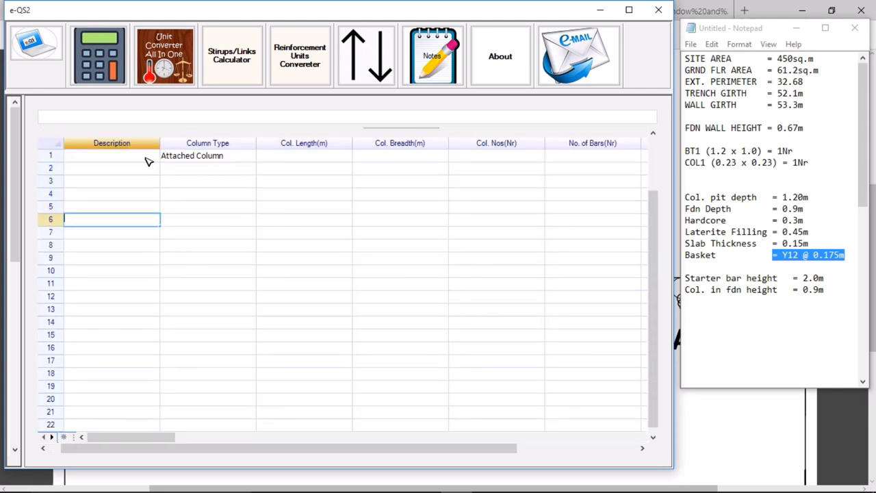
click(146, 157)
click(146, 156)
scroll(472, 231, up, 1)
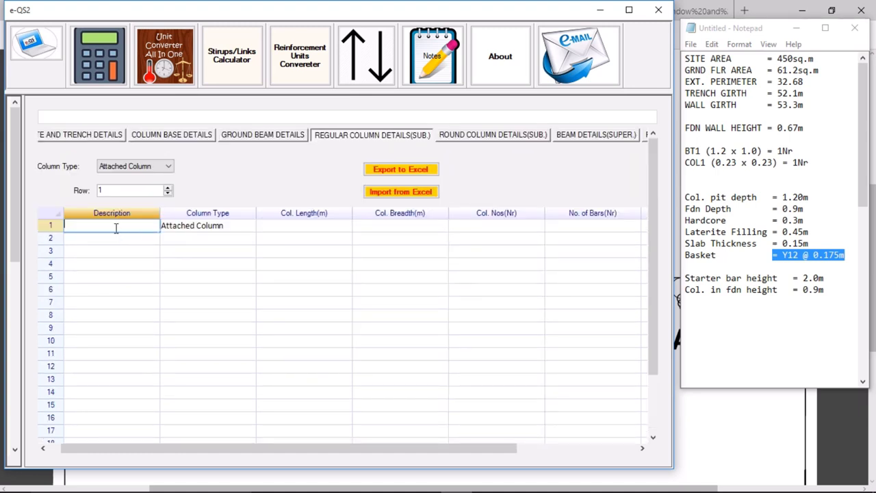
text(COL 1)
Set COL 1's column type to Isolated Column.
click(151, 168)
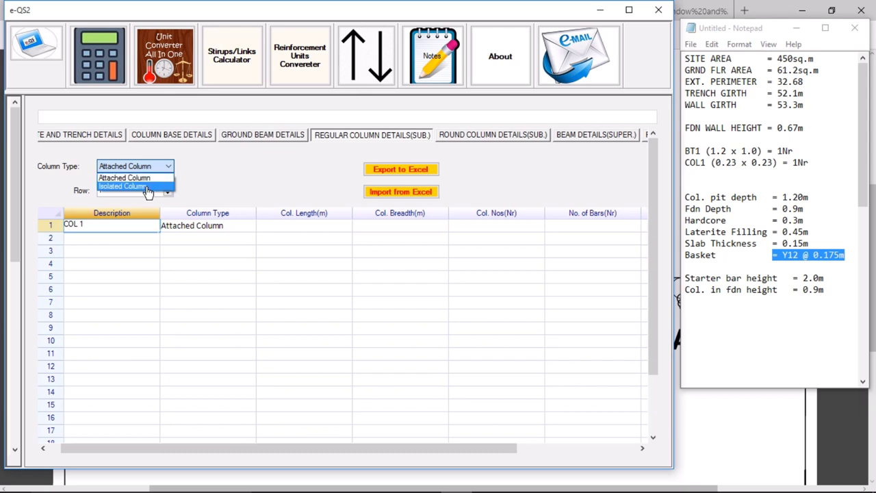
click(147, 185)
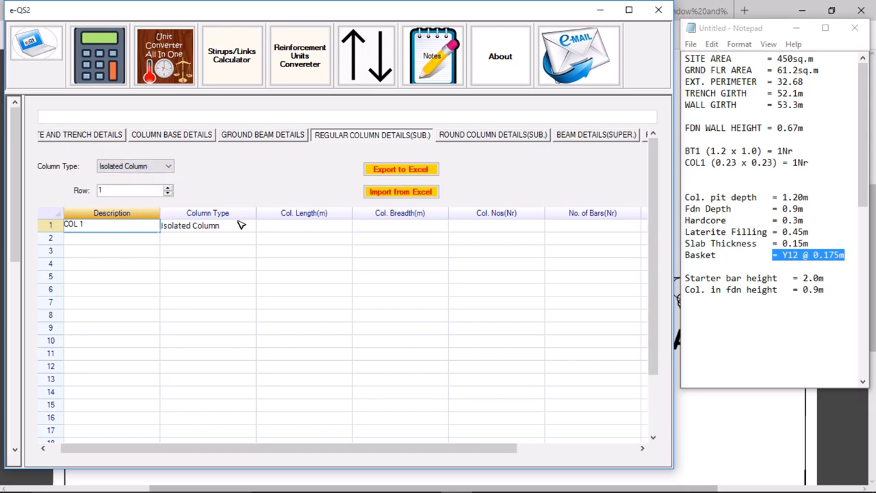
click(297, 229)
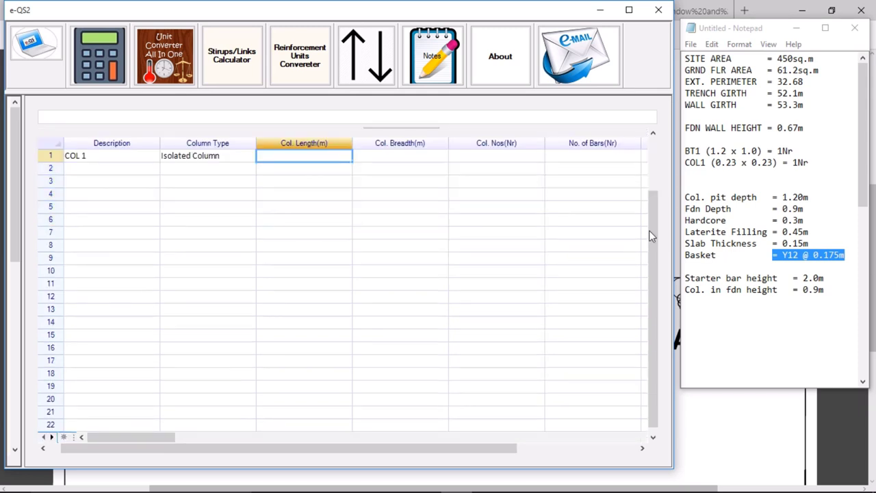
scroll(652, 235, up, 2)
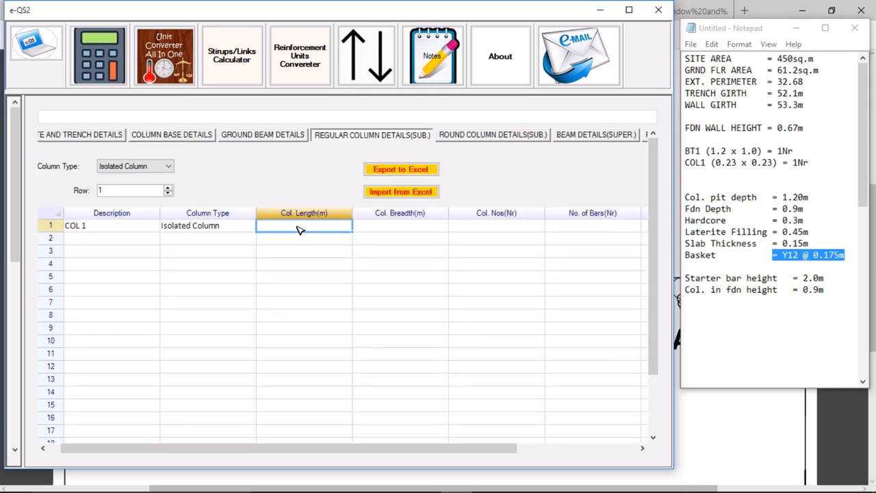
click(142, 167)
click(145, 168)
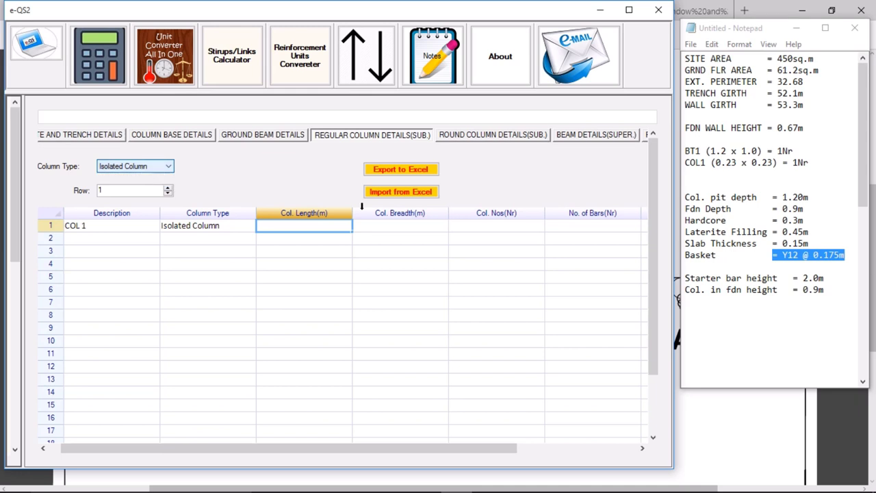
click(287, 234)
click(307, 156)
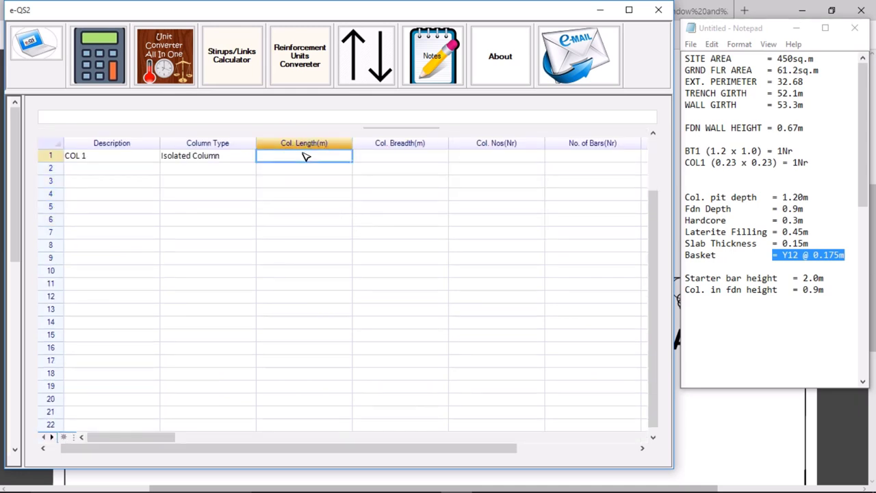
scroll(654, 226, up, 2)
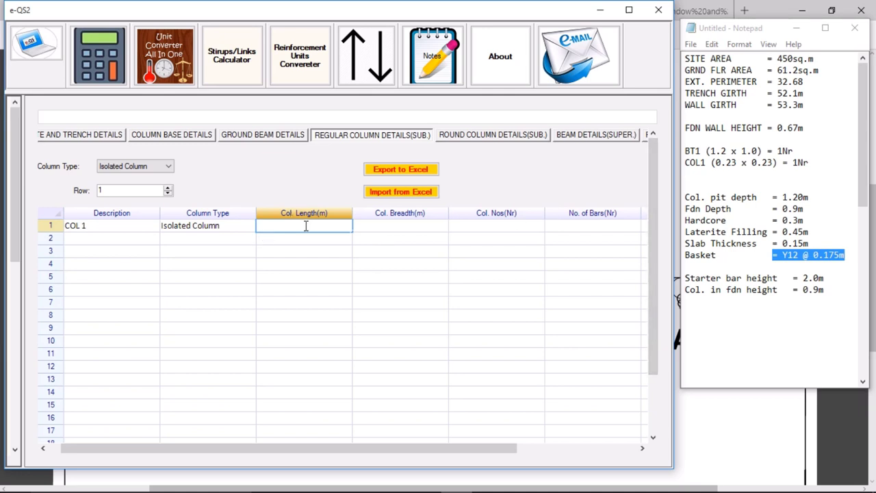
Give COL 1 a 0.23 m length, 0.23 m breadth and quantity of 1.
text(0.23)
key(Tab)
scroll(305, 231, down, 1)
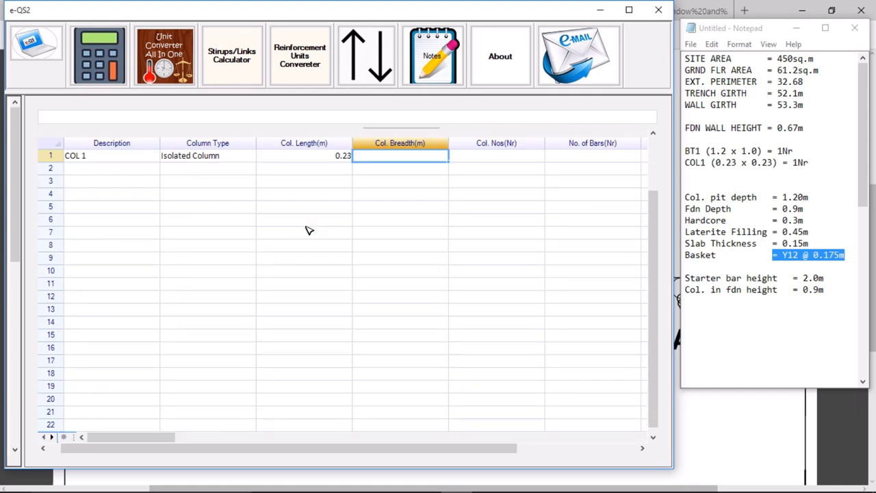
text(0.23)
key(Tab)
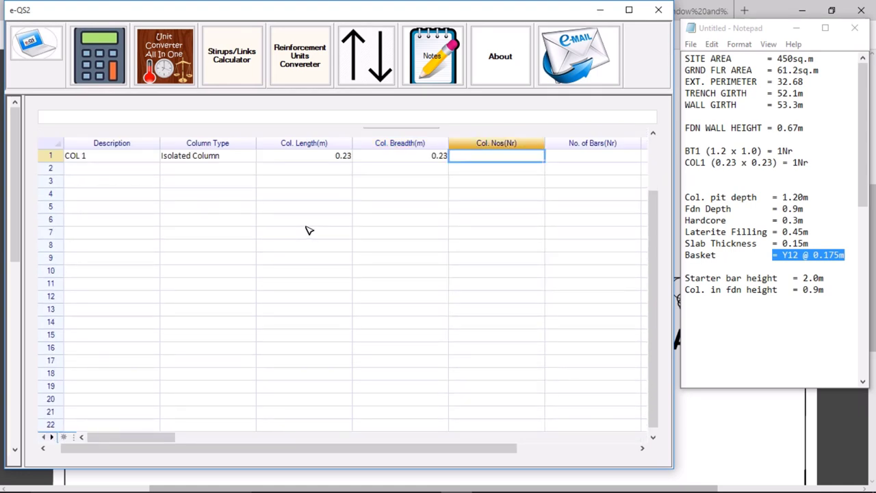
text(1)
key(Tab)
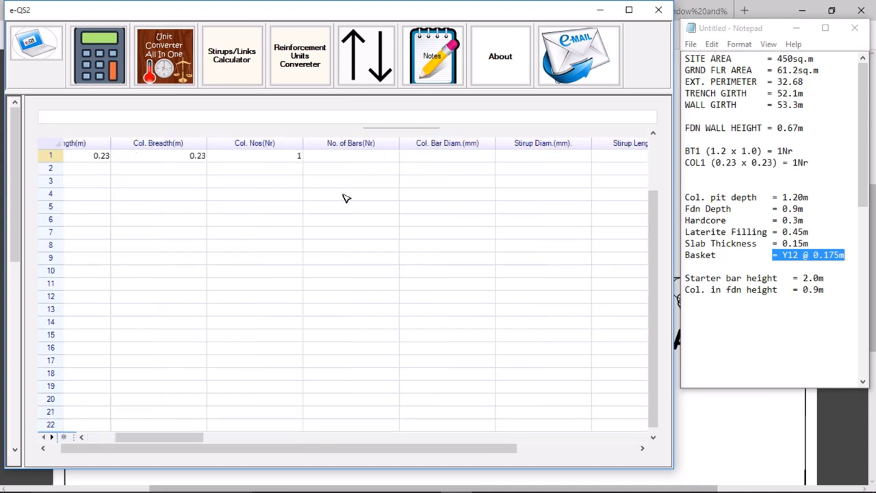
Specify four 12 mm main bars and 8 mm stirrups for COL 1.
click(364, 156)
text(4)
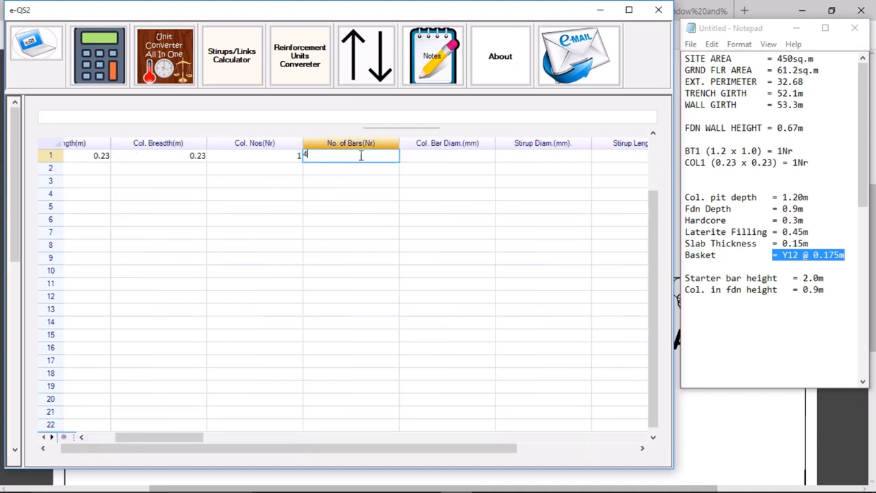
key(Tab)
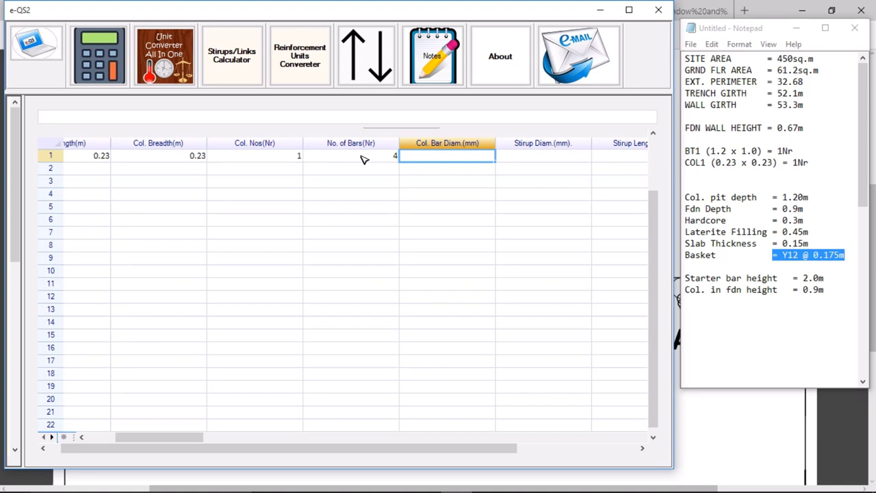
text(12)
key(Tab)
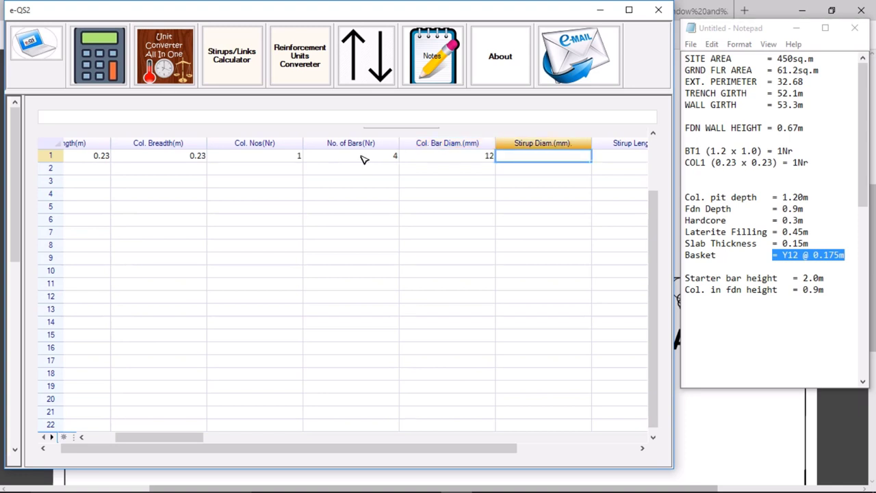
text(8)
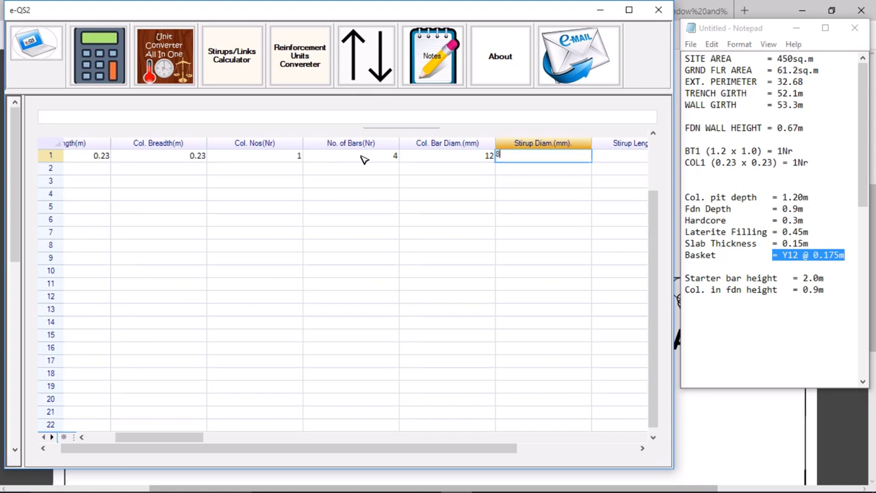
key(Tab)
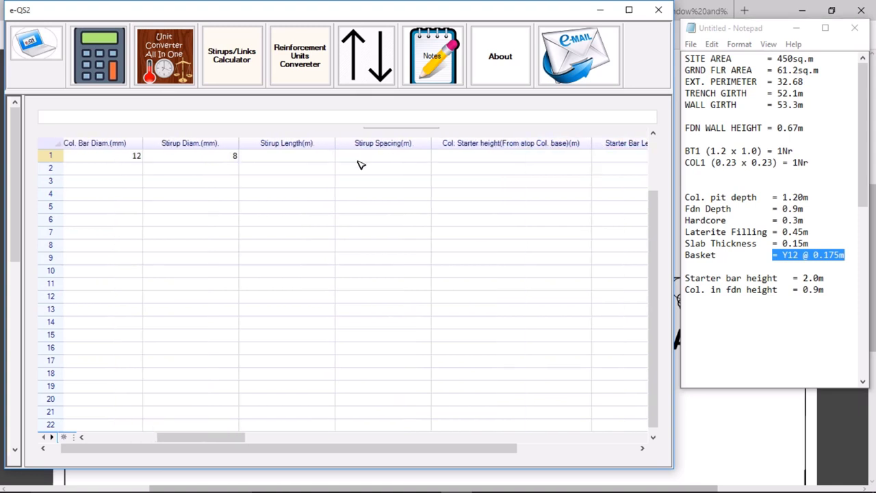
click(281, 157)
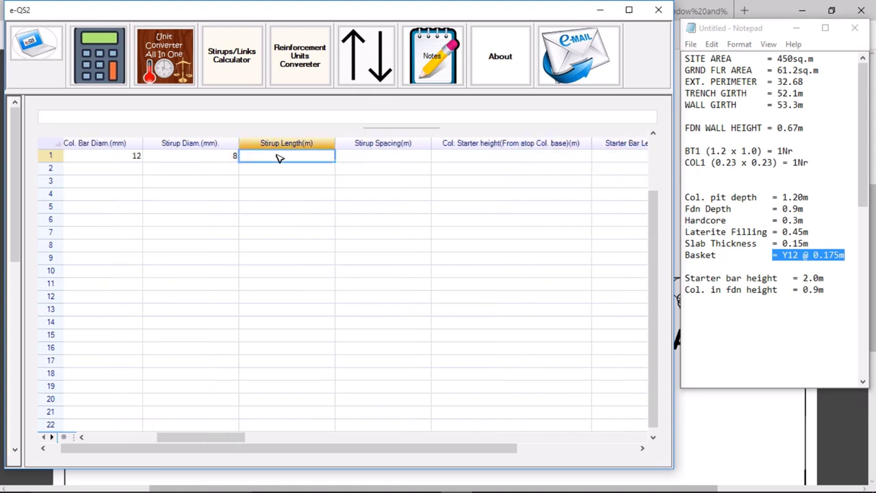
Open the stirrup calculator with the Regular stirrup shape selected.
click(237, 65)
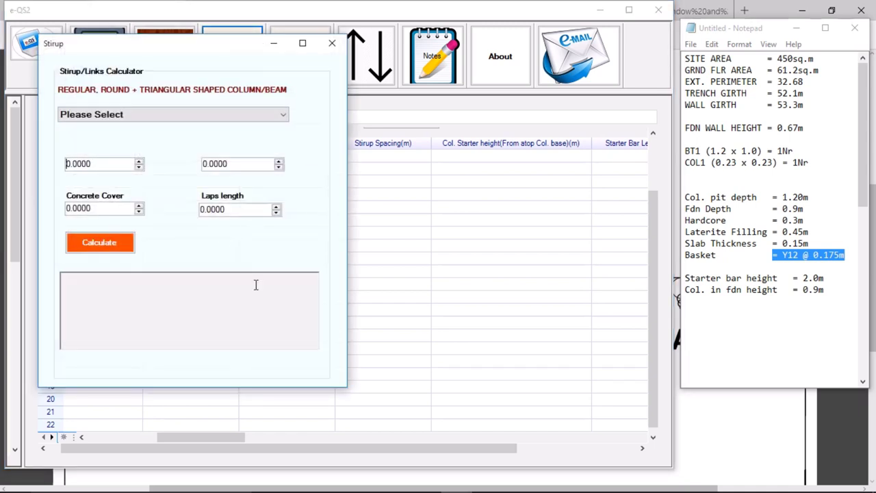
click(131, 115)
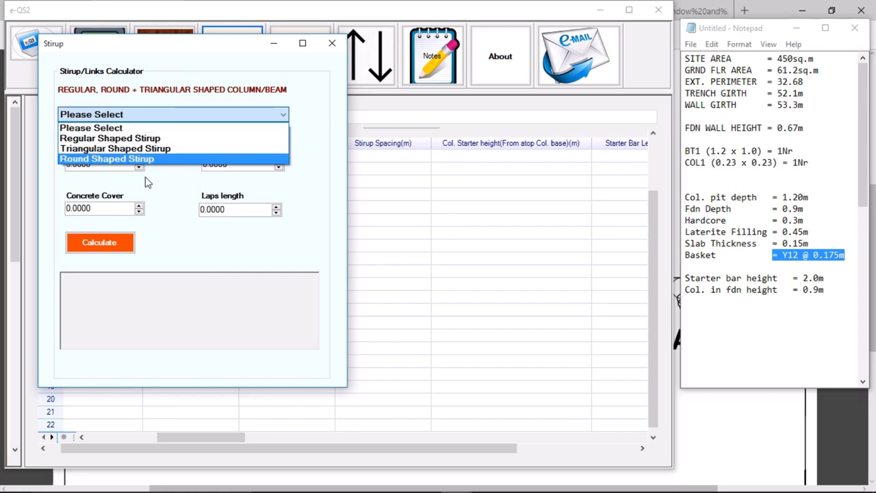
click(144, 139)
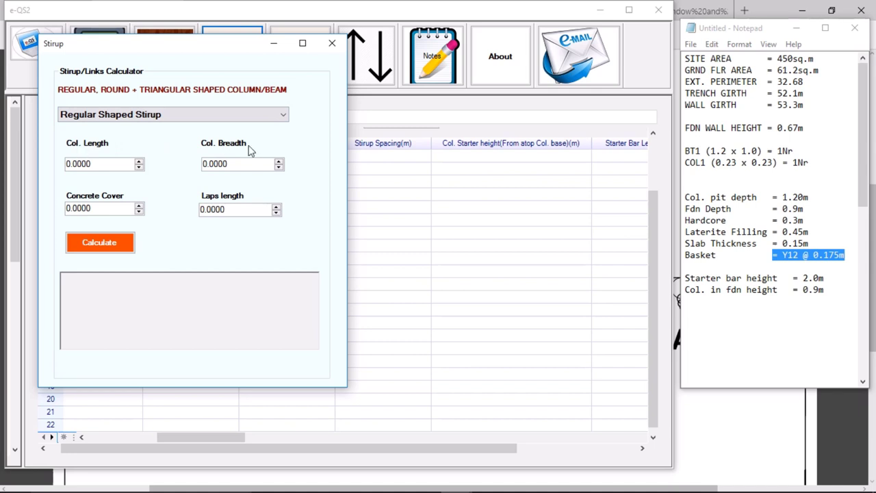
click(159, 118)
click(154, 158)
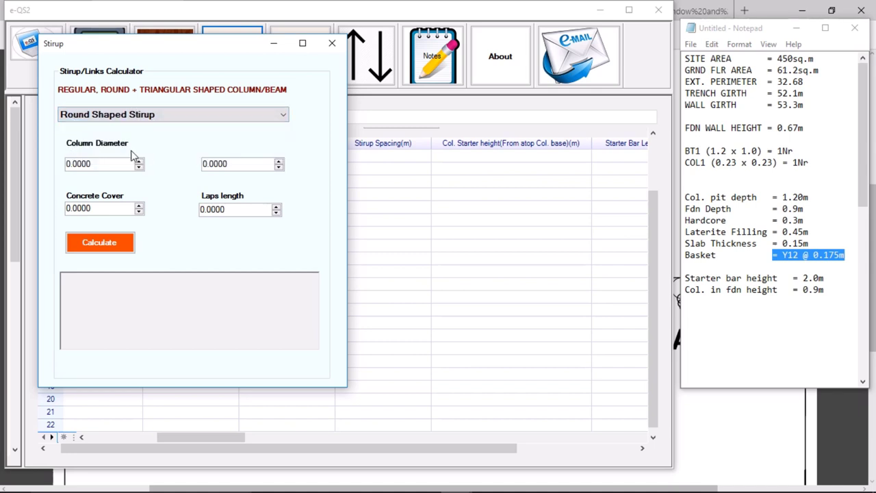
click(146, 116)
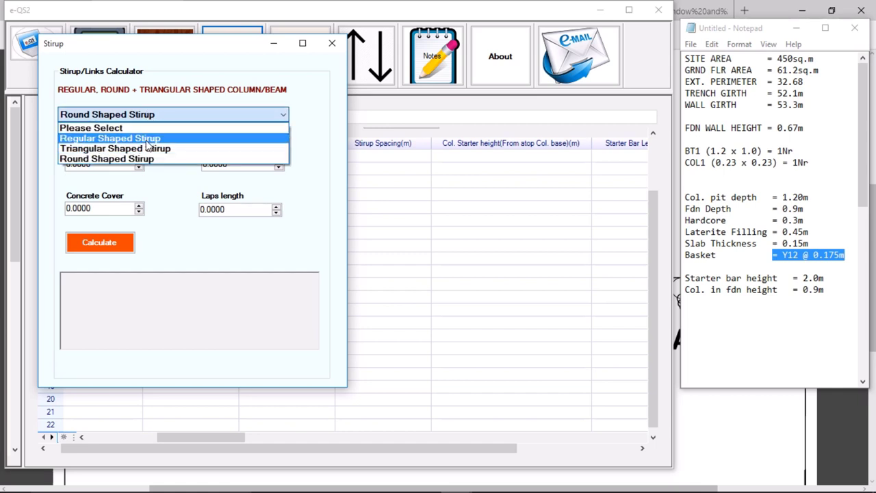
click(146, 139)
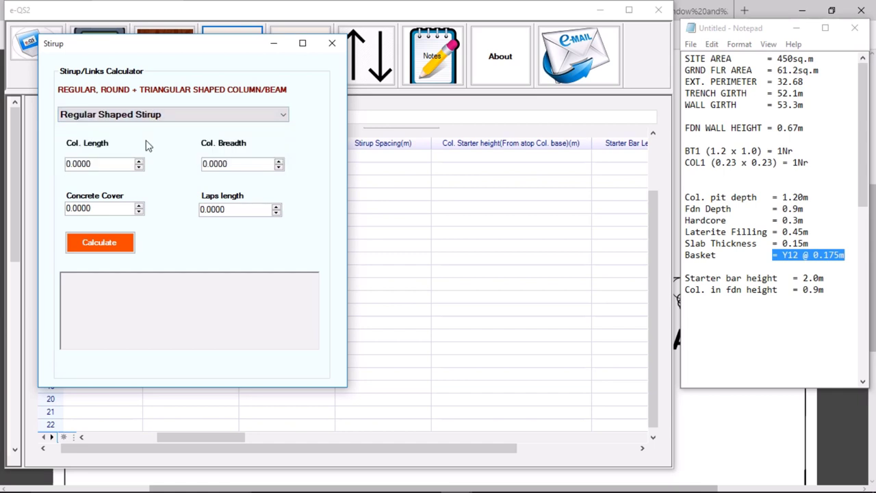
Calculate a 0.87 stirrup length from 0.23 m sides, 0.025 cover and 0.15 laps.
click(74, 163)
text(23)
click(74, 208)
text(2)
text(15)
click(111, 247)
drag(176, 282, 151, 282)
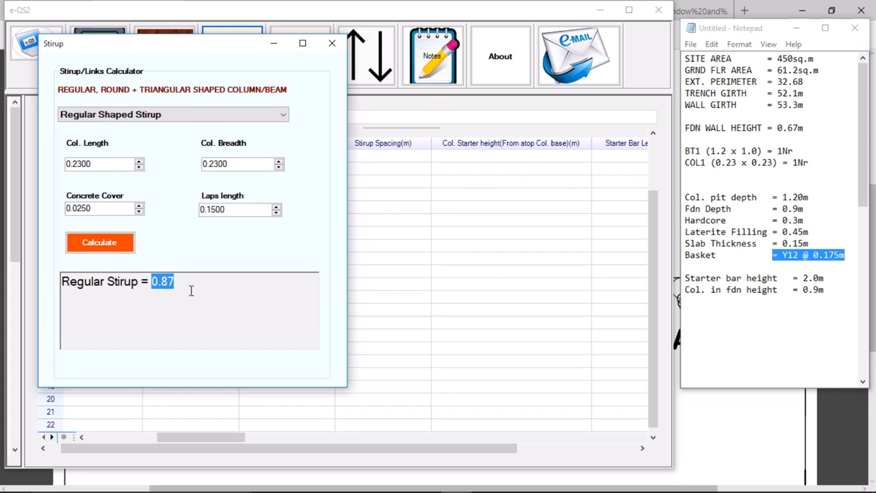
Enter COL 1's stirrup length 0.87 and stirrup spacing 0.2.
click(273, 45)
click(310, 156)
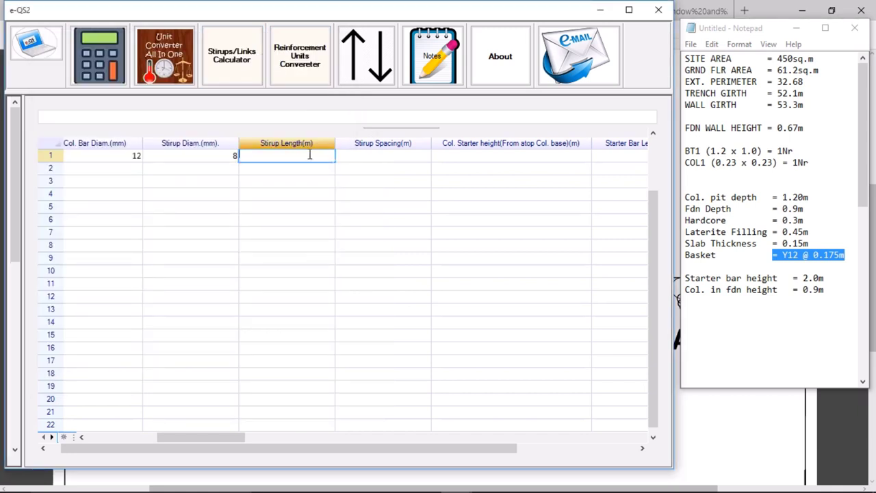
text(0.87)
key(Tab)
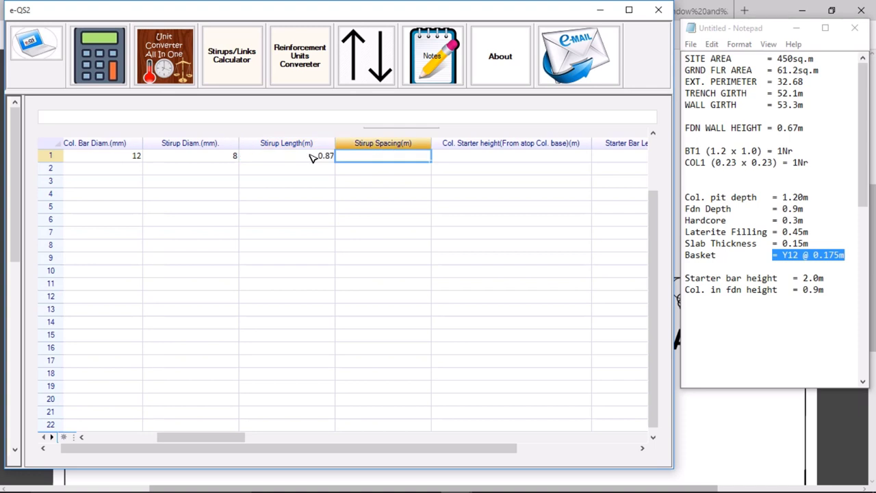
click(394, 158)
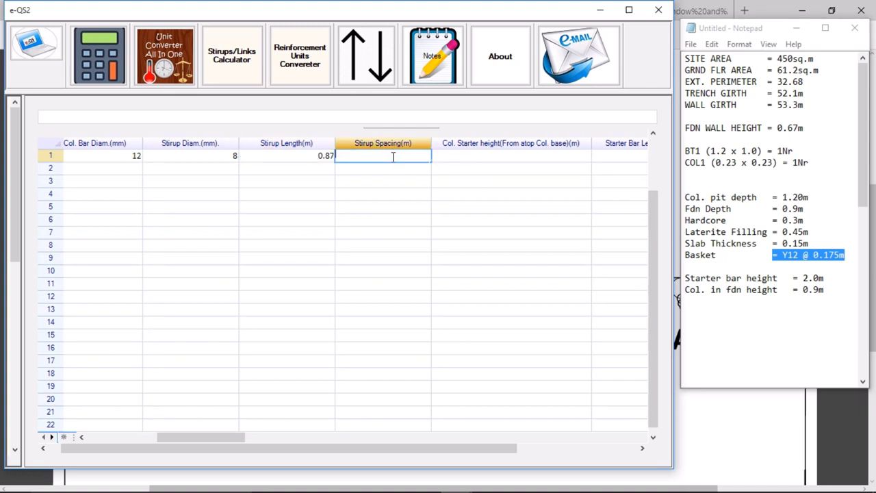
text(0.2)
key(Tab)
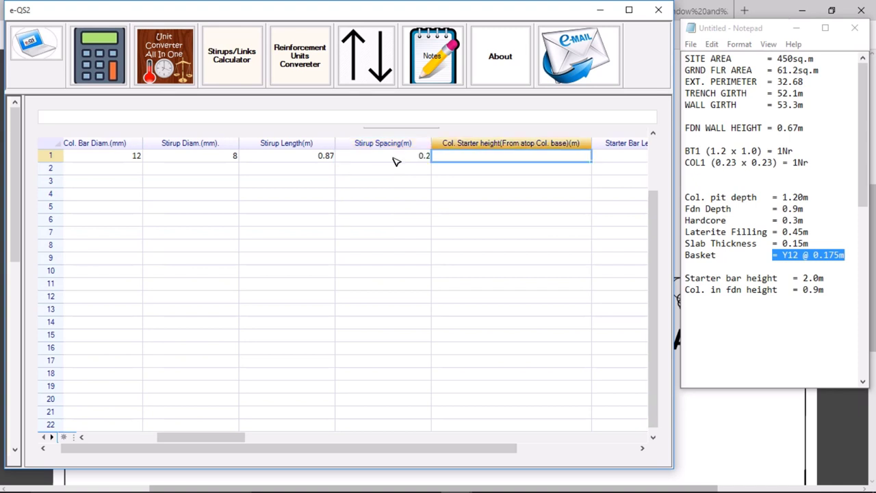
scroll(395, 160, right, 2)
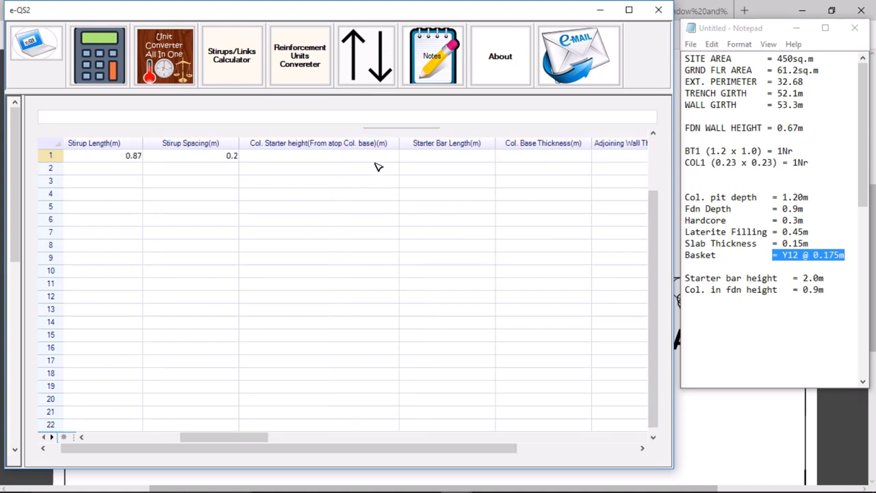
Set starter height 0.9, starter bar length 2 and base thickness 0.3 for COL 1.
click(370, 157)
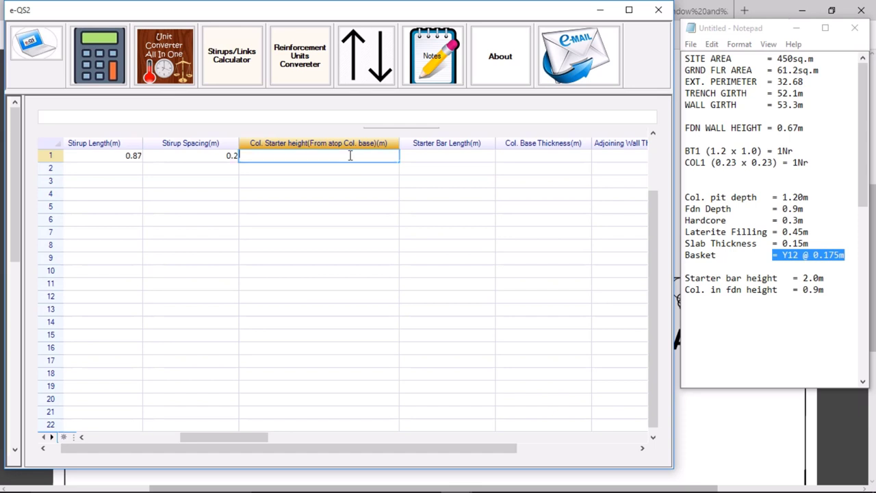
drag(827, 285, 684, 289)
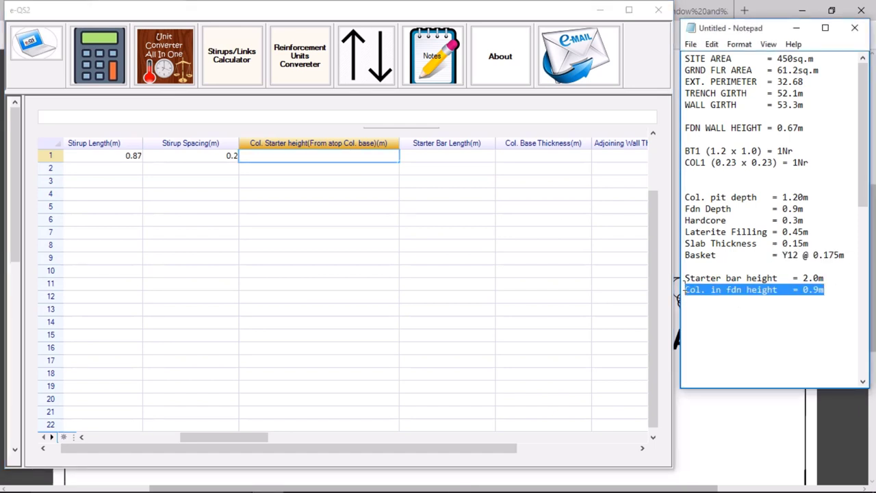
click(342, 157)
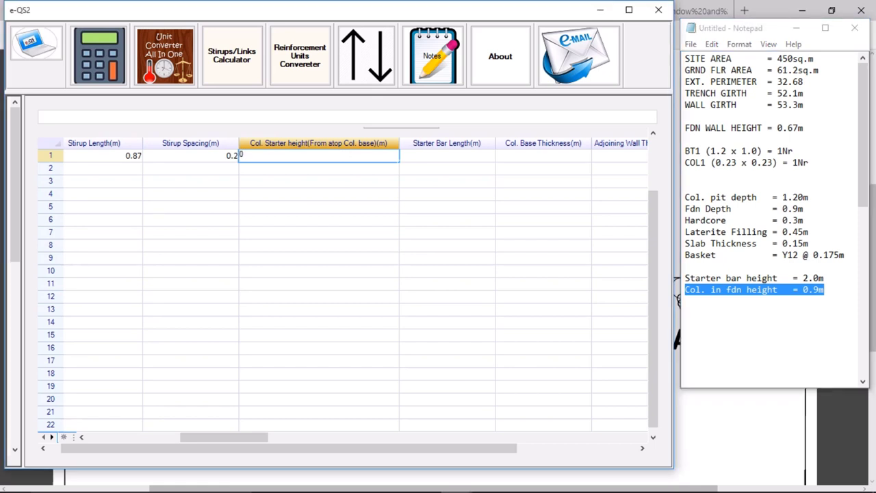
key(Tab)
key(Tab)
key(Tab)
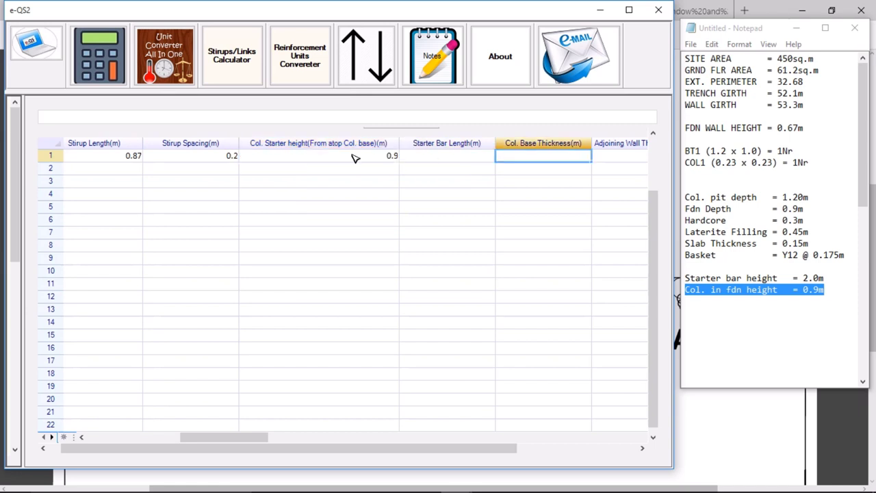
click(356, 157)
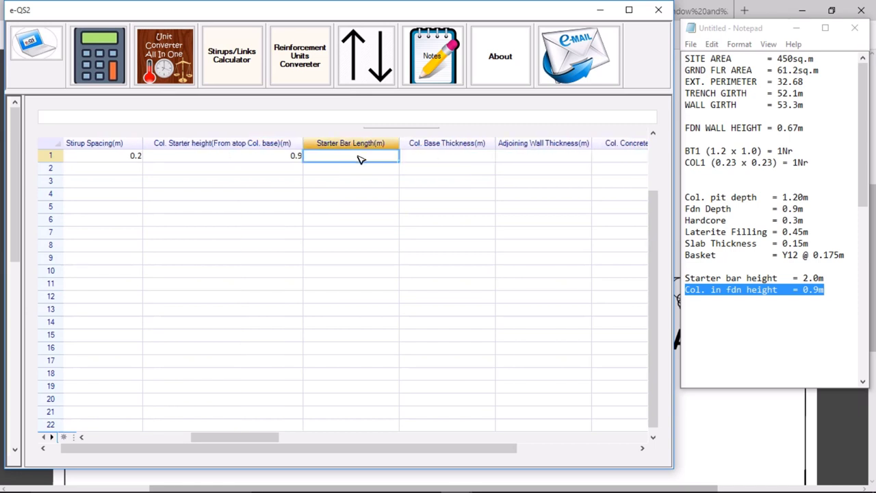
drag(827, 277, 720, 280)
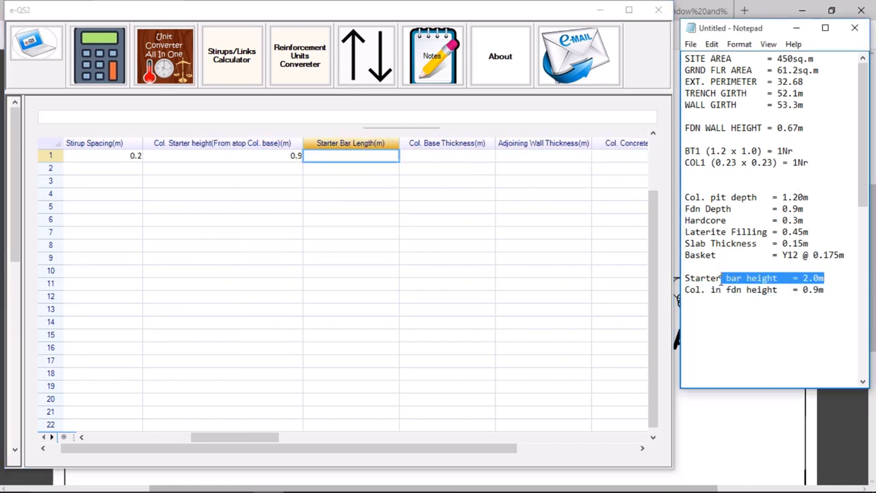
click(374, 156)
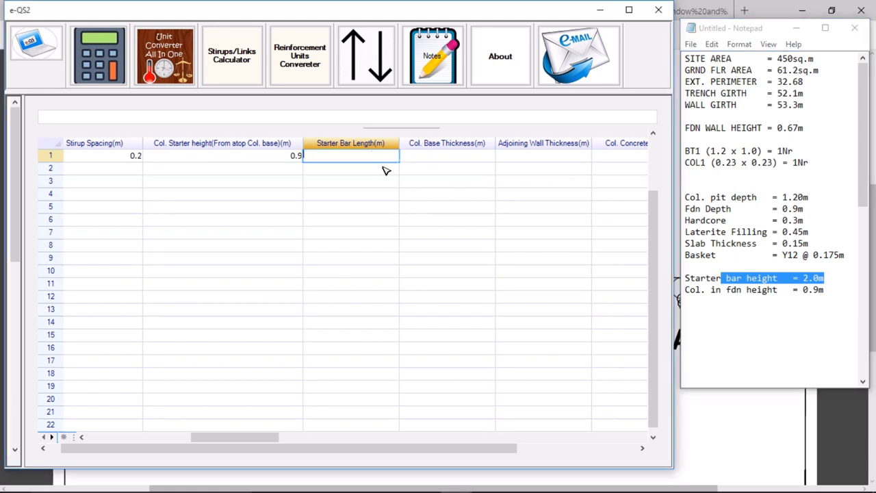
text(2)
key(Tab)
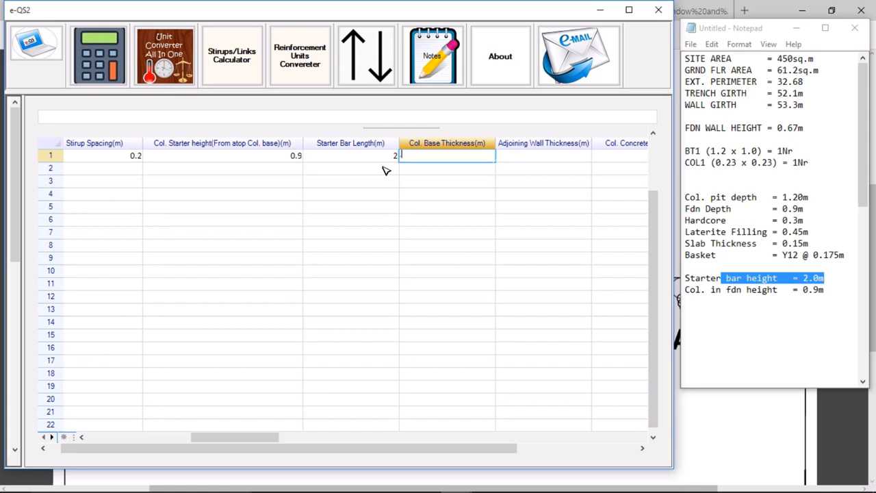
text(0.3)
key(Tab)
key(Tab)
key(Tab)
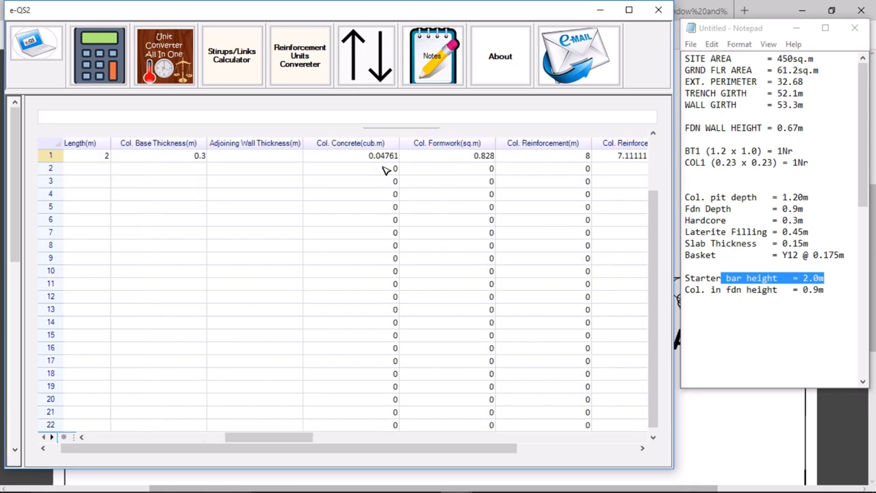
Check the adjoining wall thickness entry in COL 1's row.
click(266, 157)
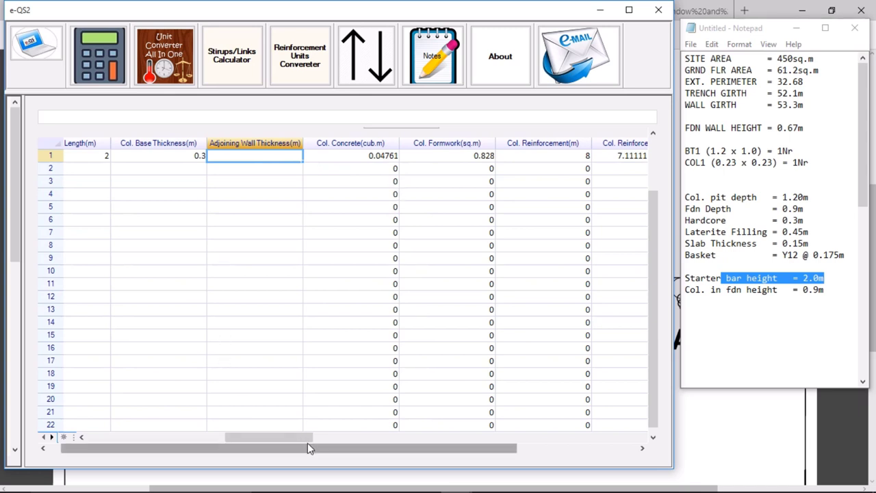
drag(304, 439, 268, 436)
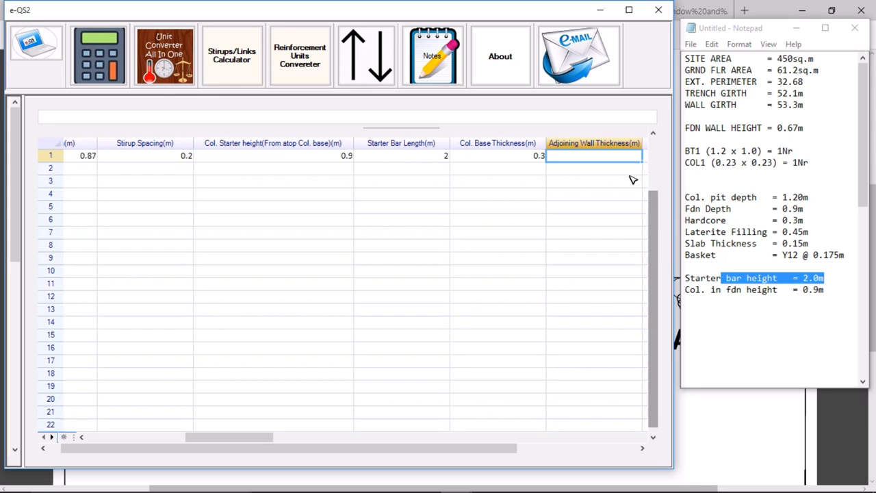
click(606, 156)
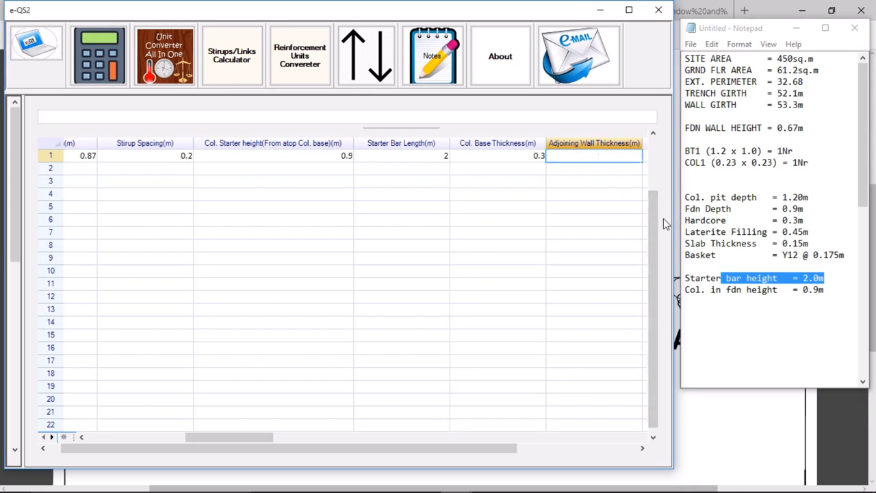
scroll(655, 215, up, 2)
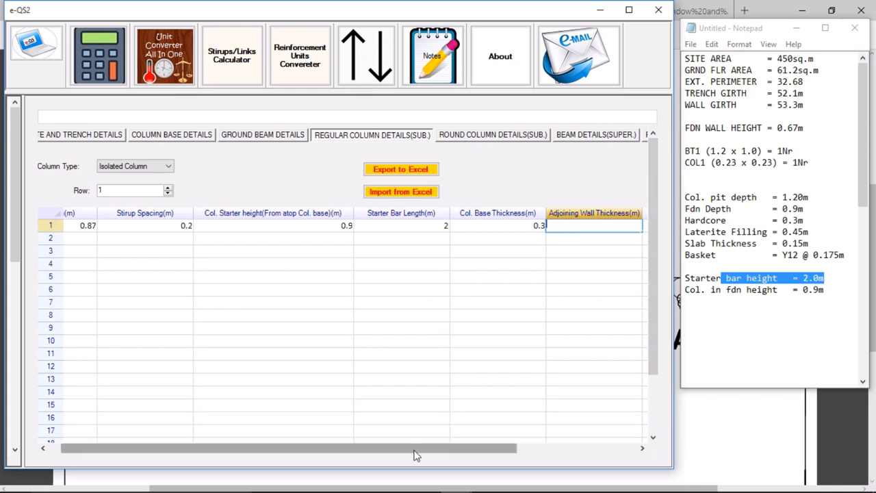
drag(417, 455, 543, 445)
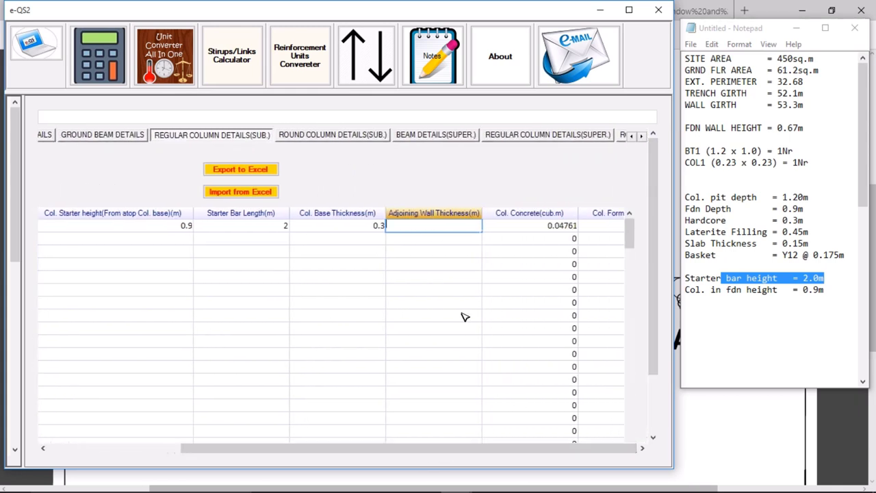
drag(479, 448, 459, 450)
Review the starter bar and base thickness results, then open BEAM DETAILS(SUPER.).
click(336, 234)
click(434, 161)
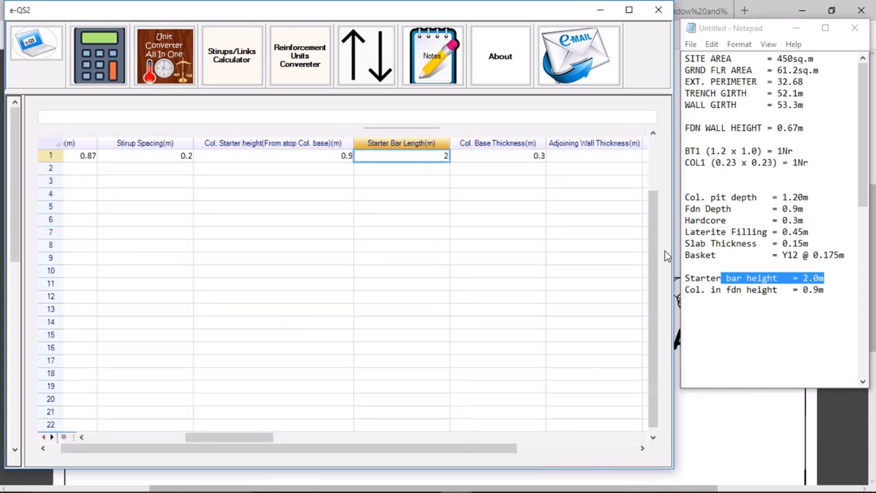
scroll(655, 225, up, 2)
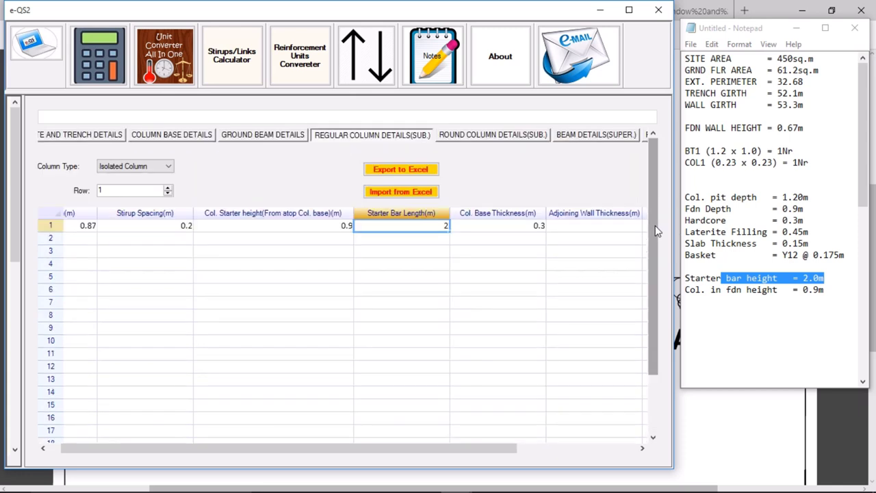
click(510, 230)
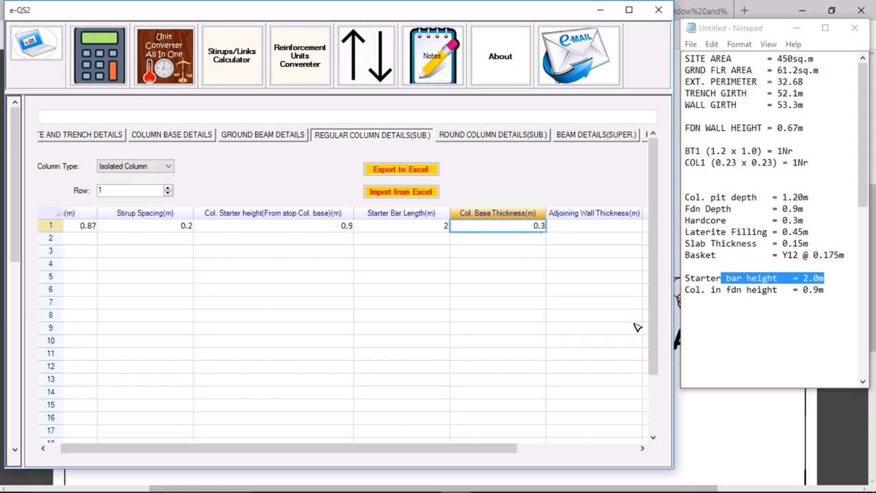
drag(422, 451, 558, 453)
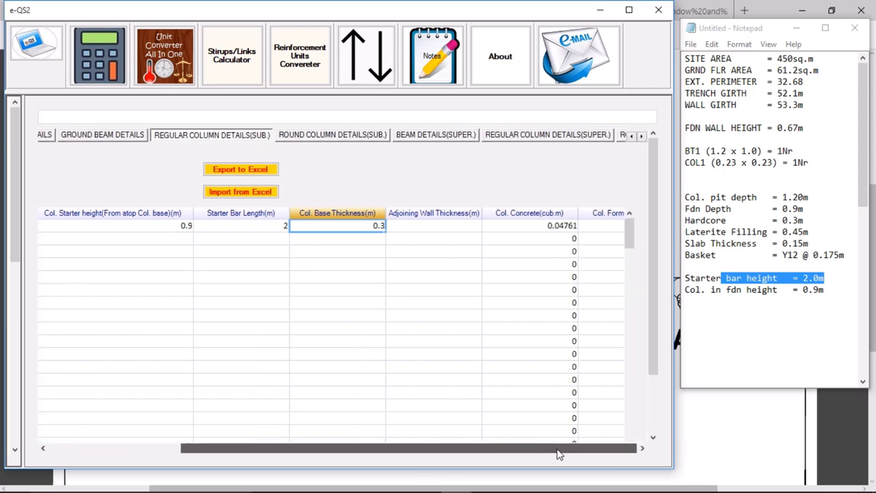
click(445, 137)
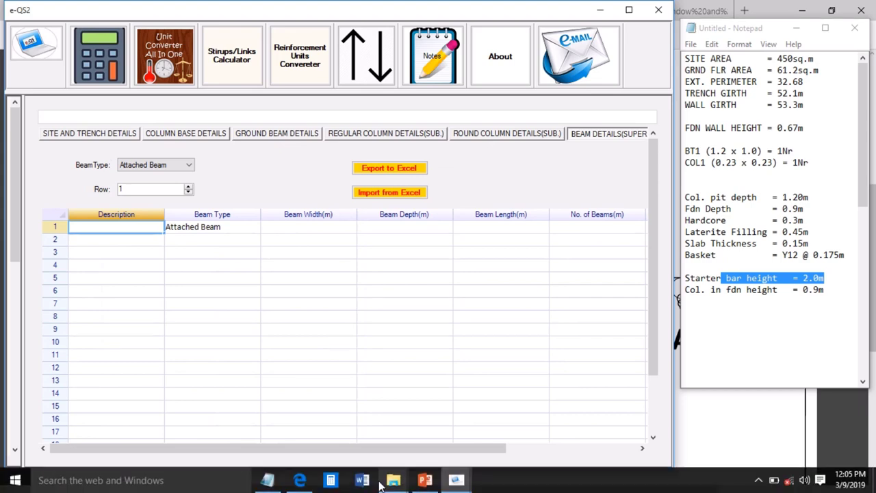
click(291, 487)
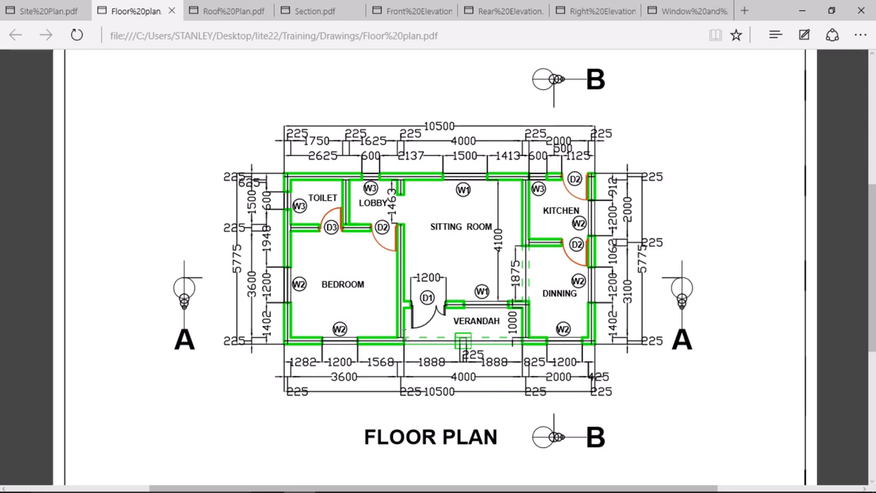
Read the floor plan in Edge, then return to e-QS2's Beam Details sheet.
mouse_move(326, 487)
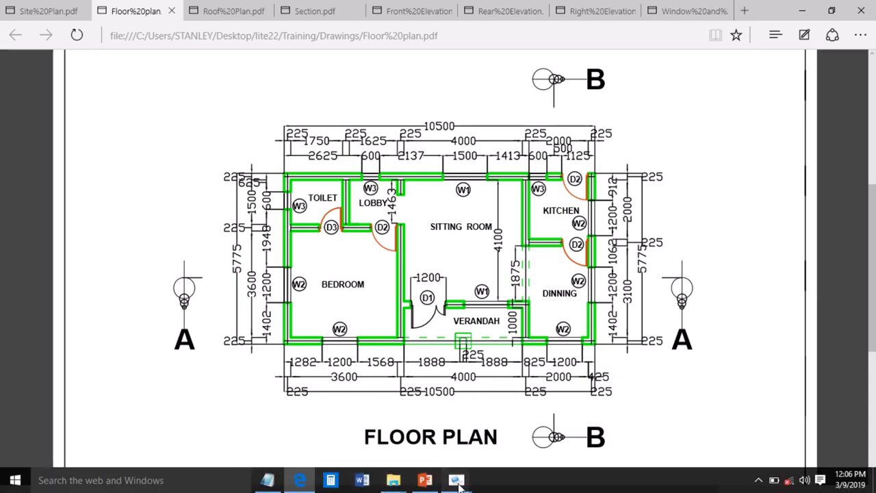
mouse_move(457, 482)
click(405, 424)
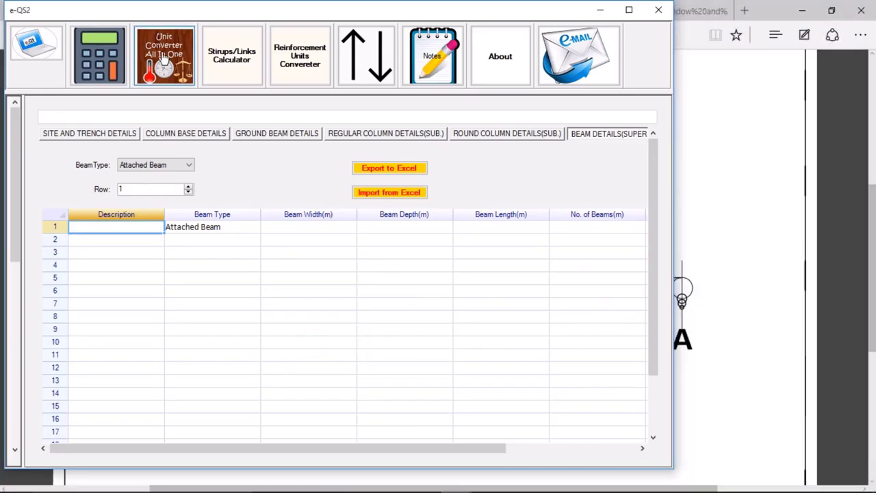
Add 4 + 0.46 in the arithmetic calculator.
click(86, 59)
click(112, 338)
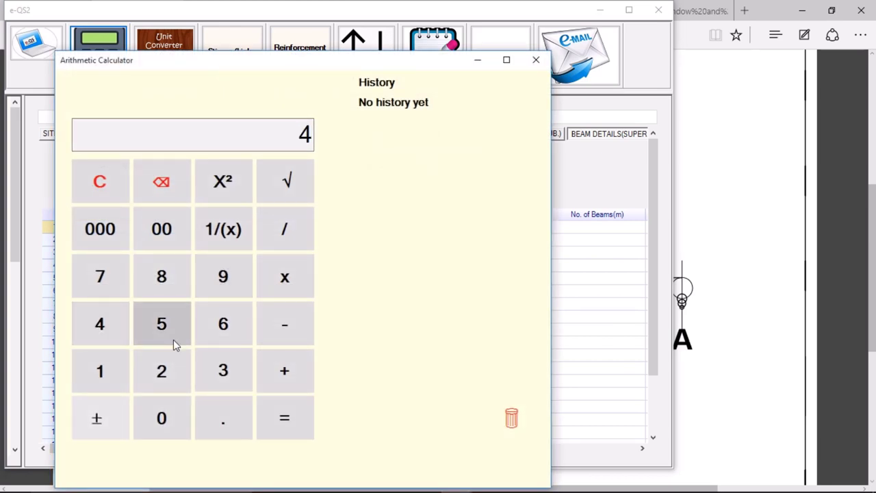
click(295, 373)
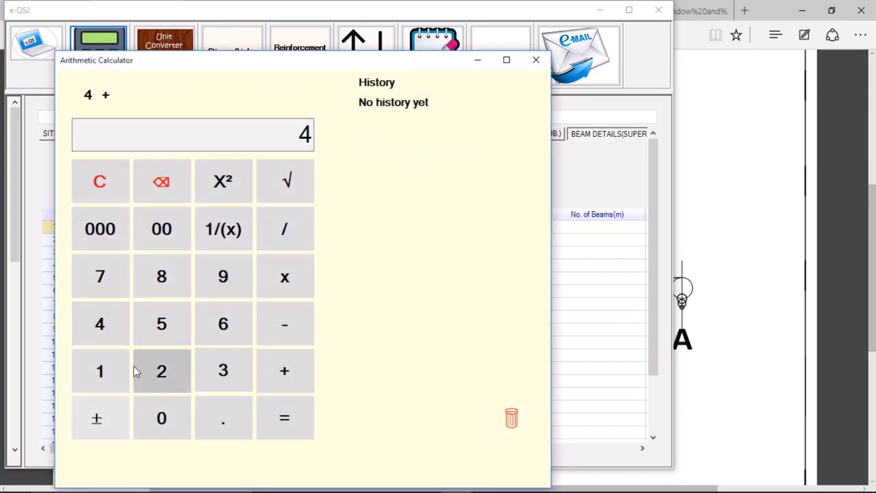
click(161, 412)
click(224, 421)
click(111, 328)
click(223, 333)
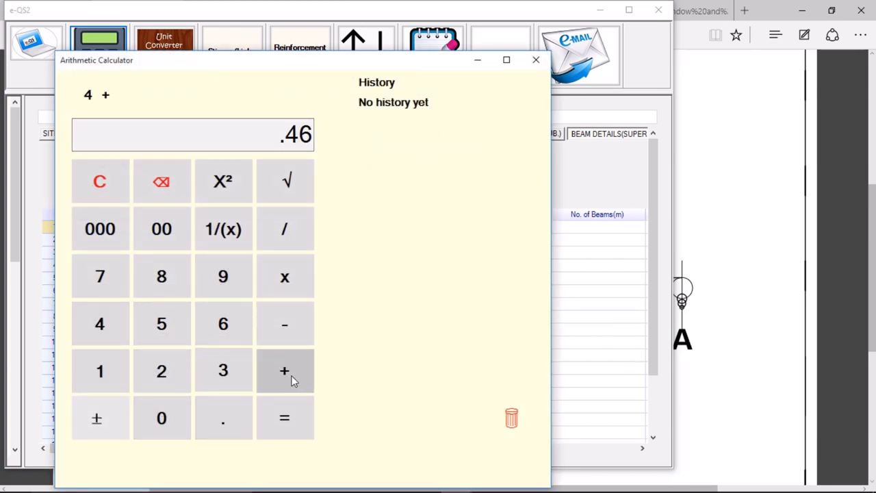
click(221, 423)
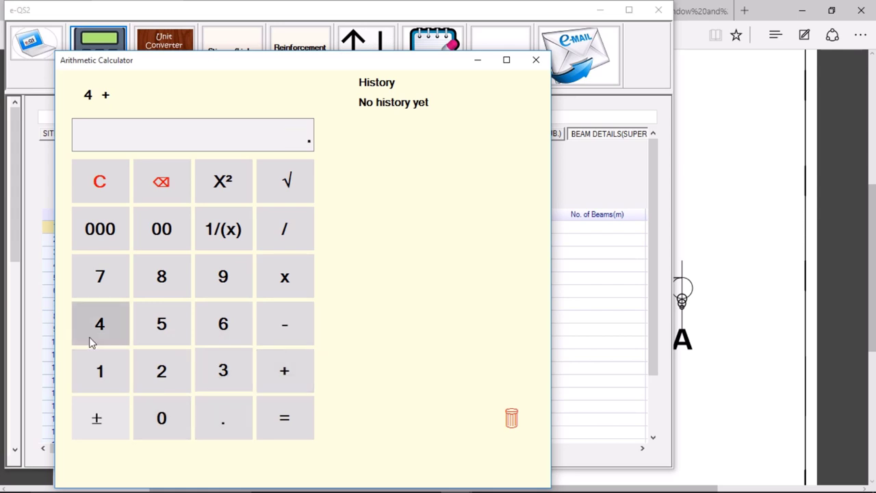
click(105, 324)
click(221, 323)
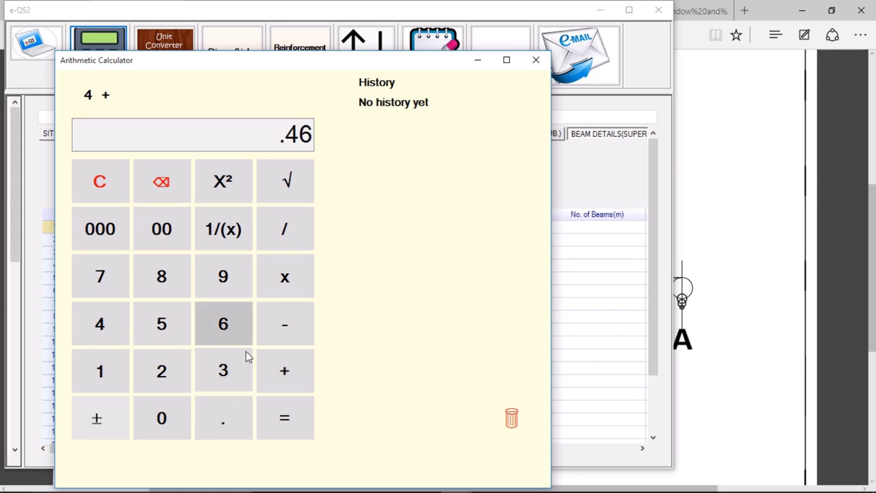
click(293, 422)
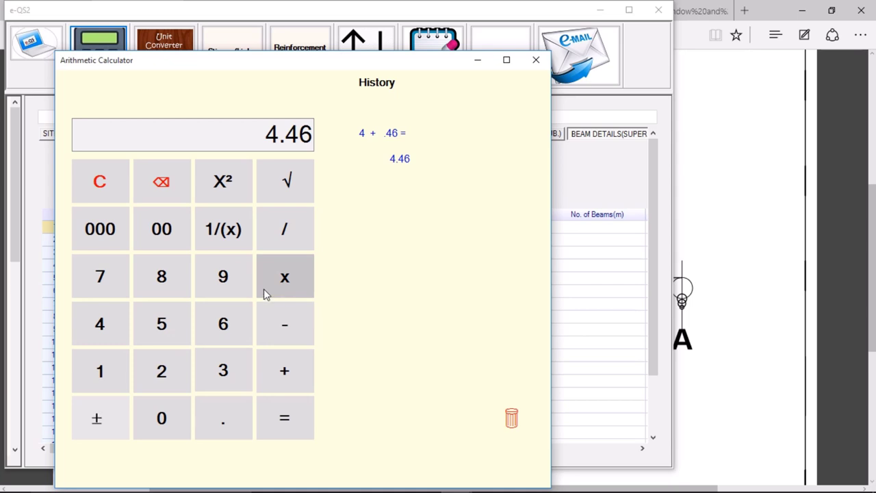
Clear the calculator and recompute 4 + 0.46 = 4.46.
click(102, 182)
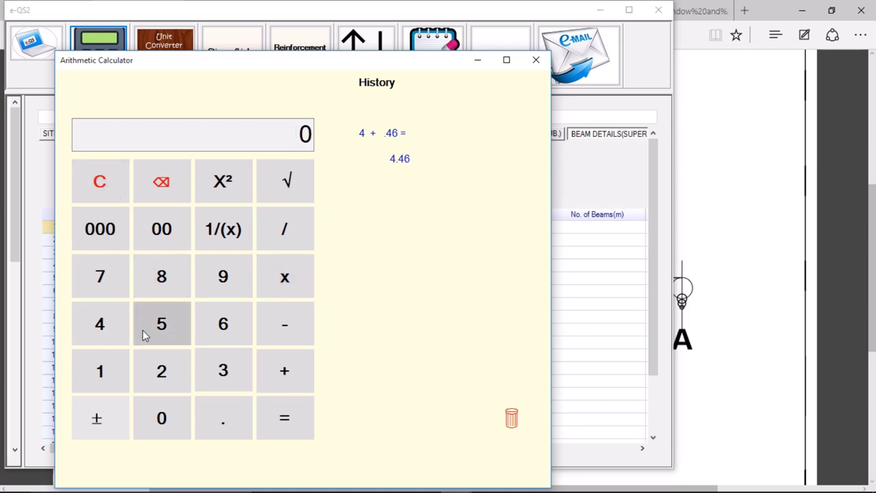
click(100, 322)
click(286, 373)
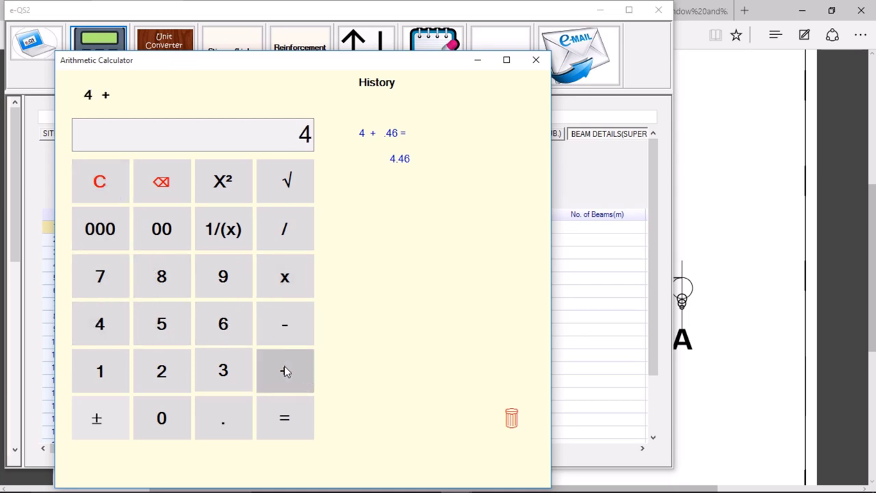
click(156, 414)
click(206, 418)
click(104, 328)
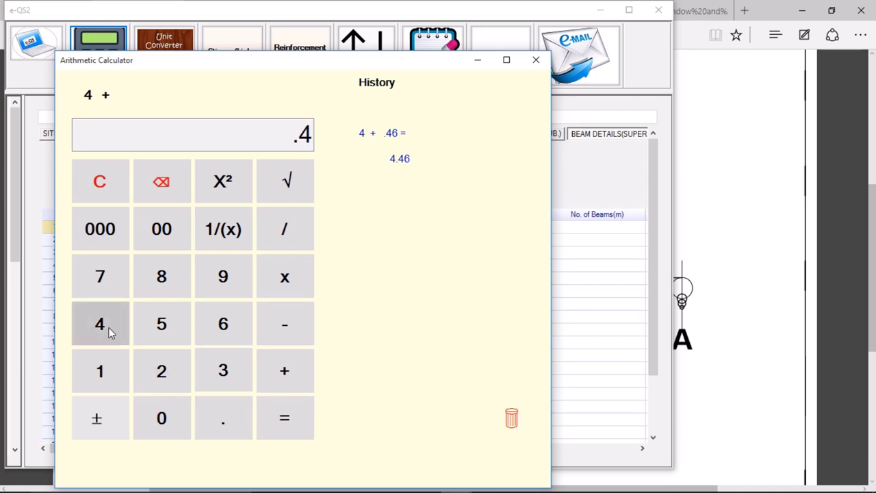
click(224, 328)
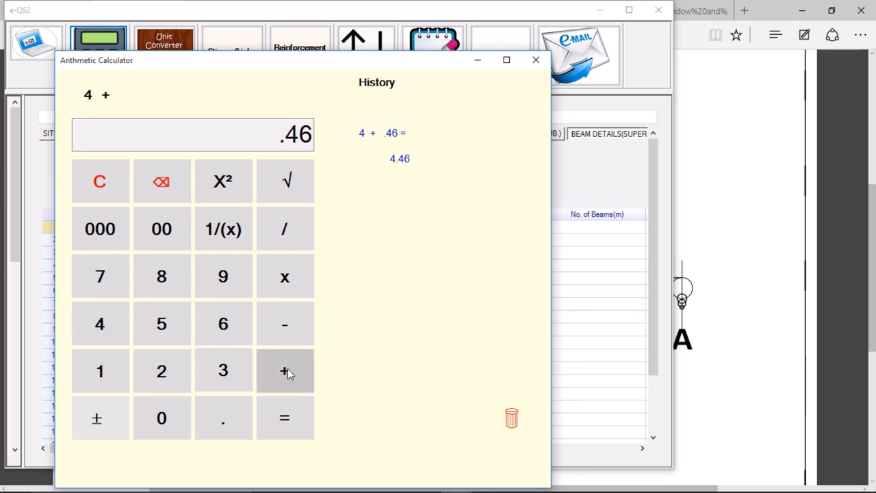
click(284, 420)
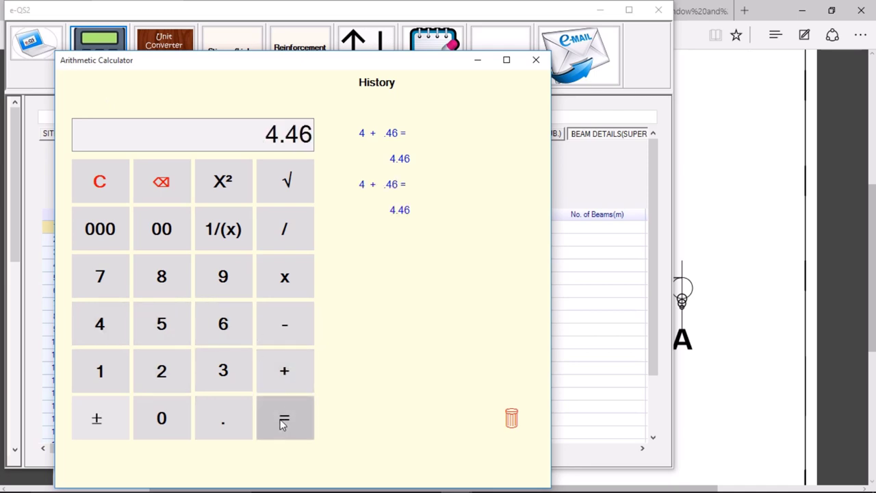
Add another 0.46 for a 4.92 total and minimize the calculator.
click(290, 373)
click(169, 420)
click(224, 419)
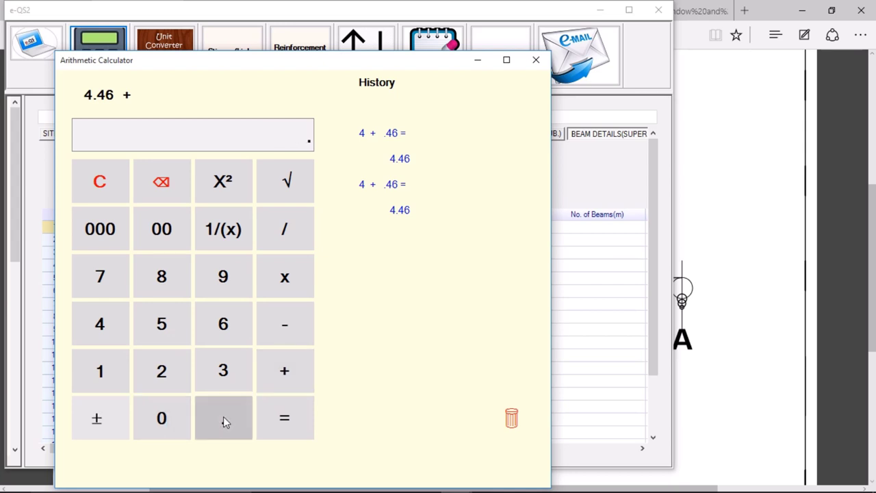
click(104, 322)
click(215, 331)
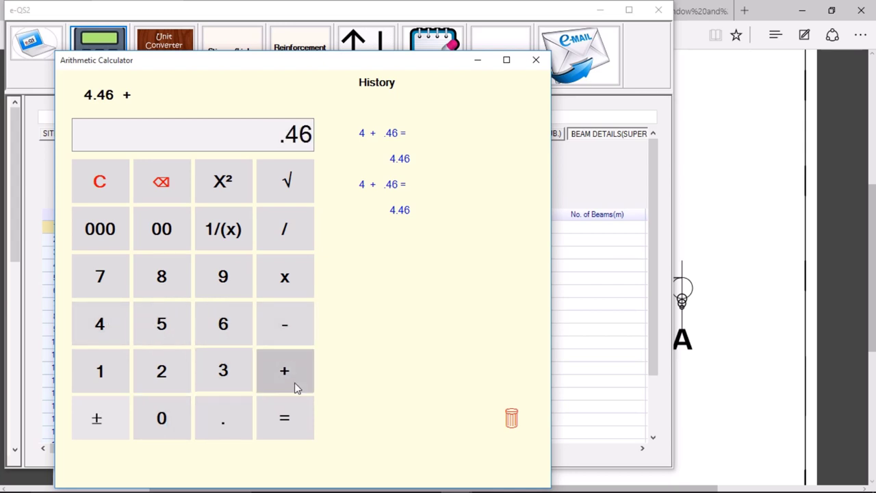
click(288, 418)
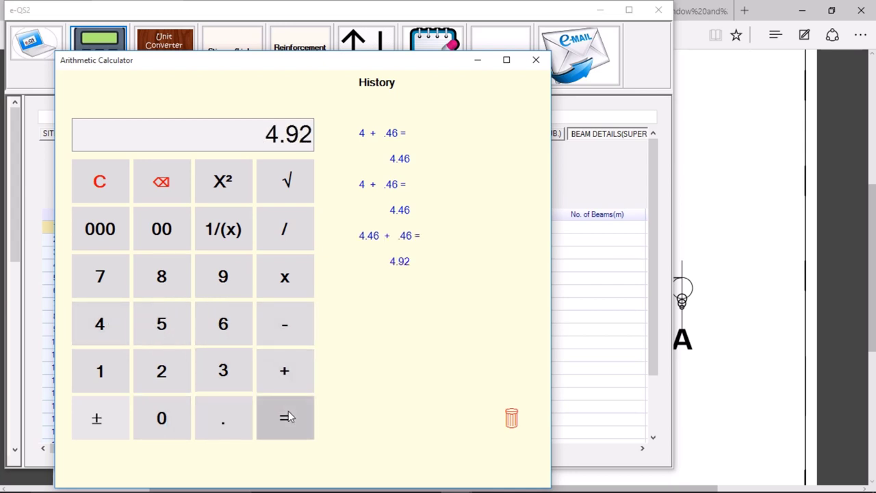
click(478, 60)
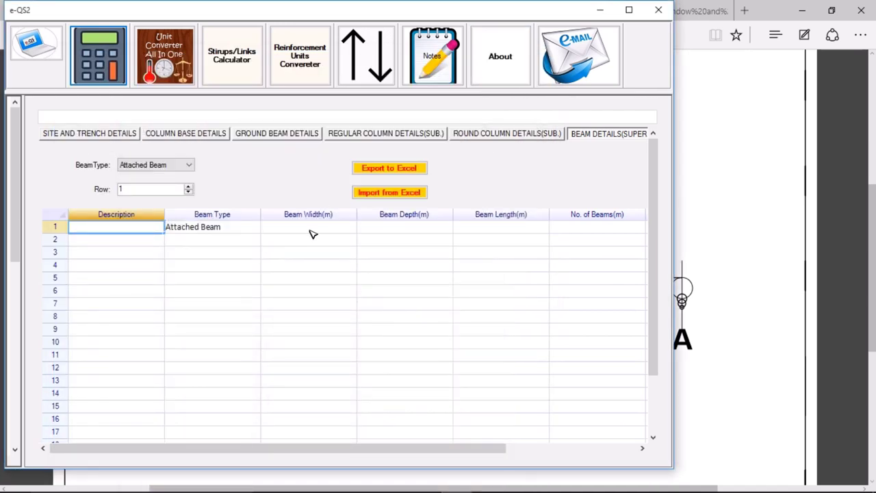
drag(312, 228, 322, 176)
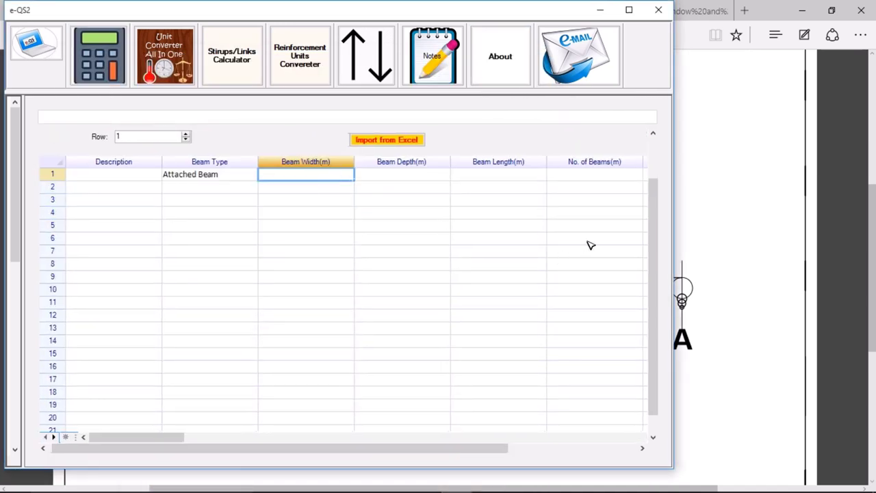
Look across row 1's computed result columns, including Beam Reinforcement (Kg).
scroll(652, 220, up, 2)
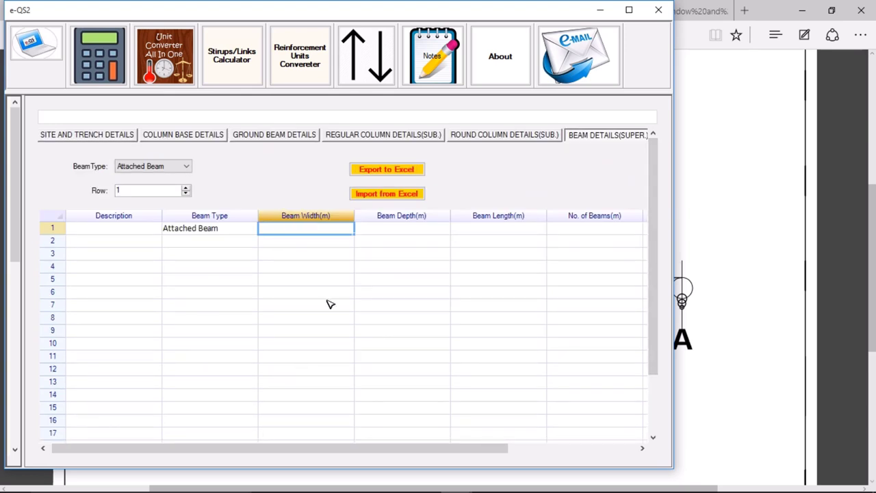
key(Tab)
key(Tab)
key(Tab)
key(Tab)
key(Tab)
key(Tab)
key(Tab)
key(Tab)
key(Tab)
key(Tab)
key(Tab)
key(Tab)
key(Tab)
key(Tab)
key(Tab)
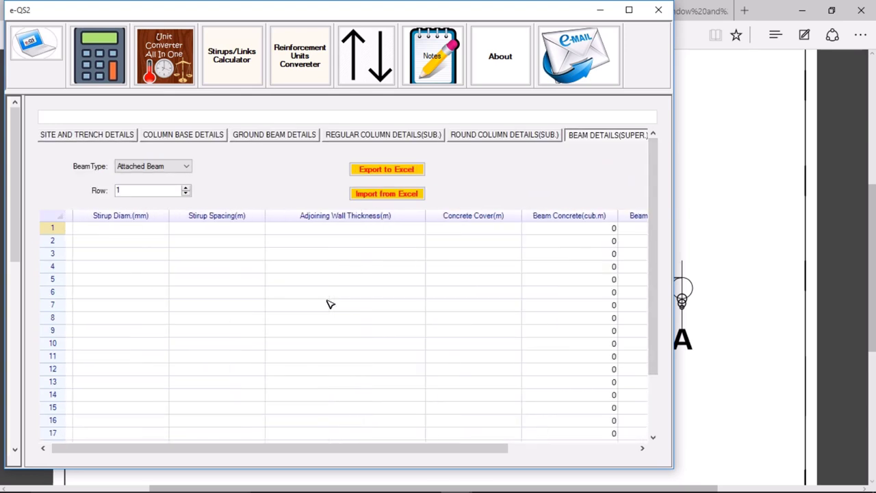
key(Tab)
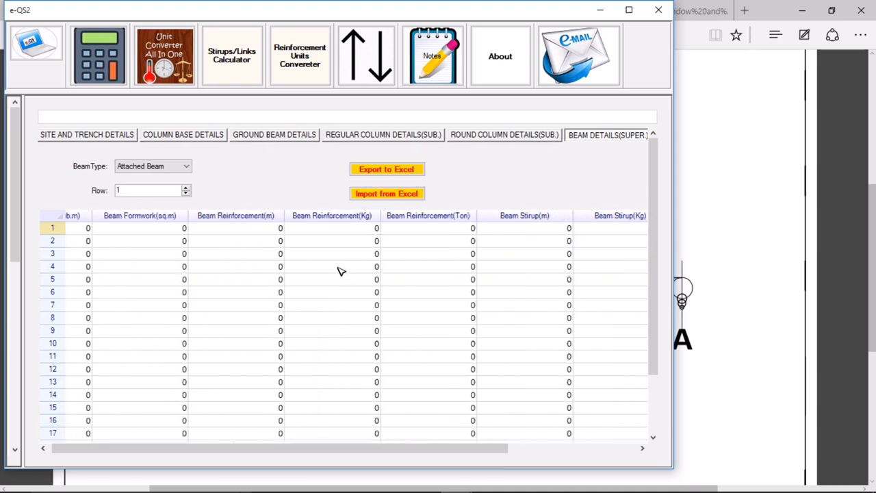
click(365, 233)
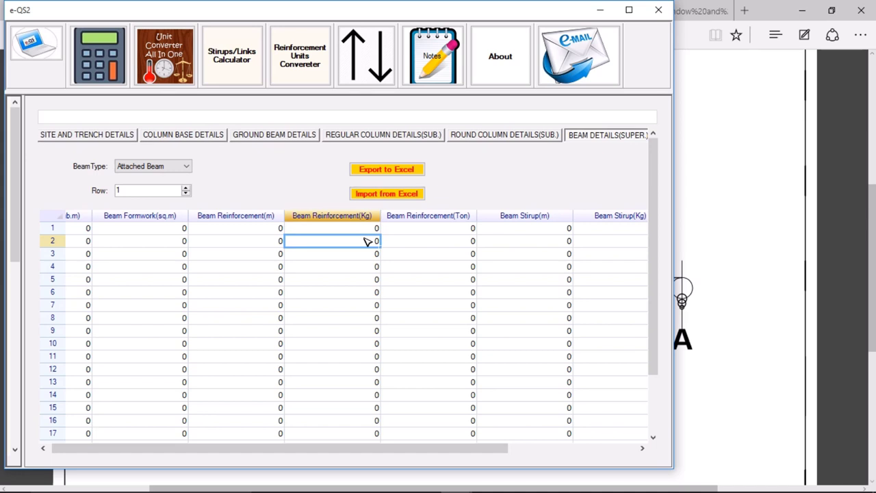
key(Left)
key(Left)
key(Left)
key(Left)
key(Left)
key(Left)
key(Left)
key(Left)
key(Left)
key(Left)
key(Left)
key(Left)
key(Left)
key(Left)
key(Left)
key(Left)
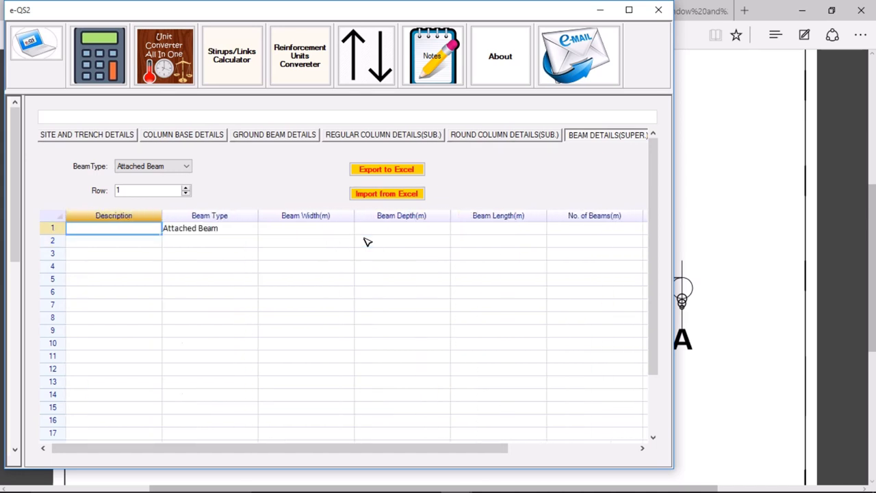
key(Right)
key(Right)
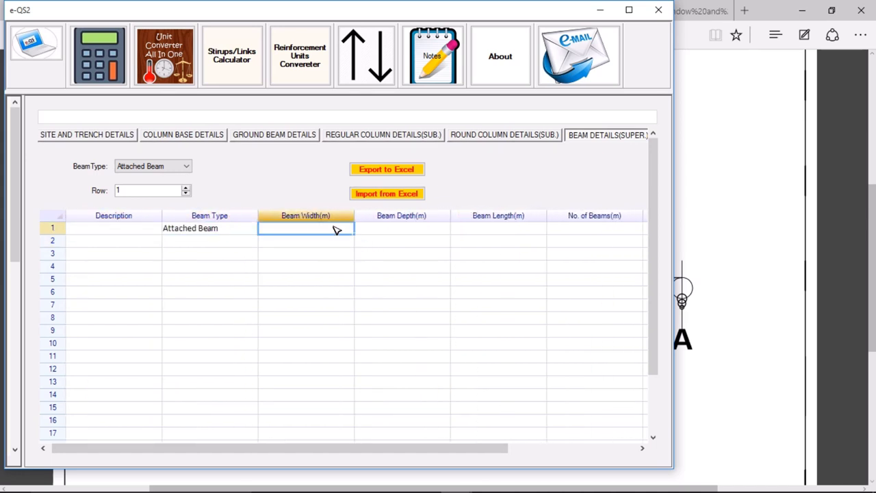
Enter beam width 0.23 and beam depth 0.3 in row 1.
click(333, 228)
text(23)
key(Tab)
scroll(336, 230, down, 1)
text(0.3)
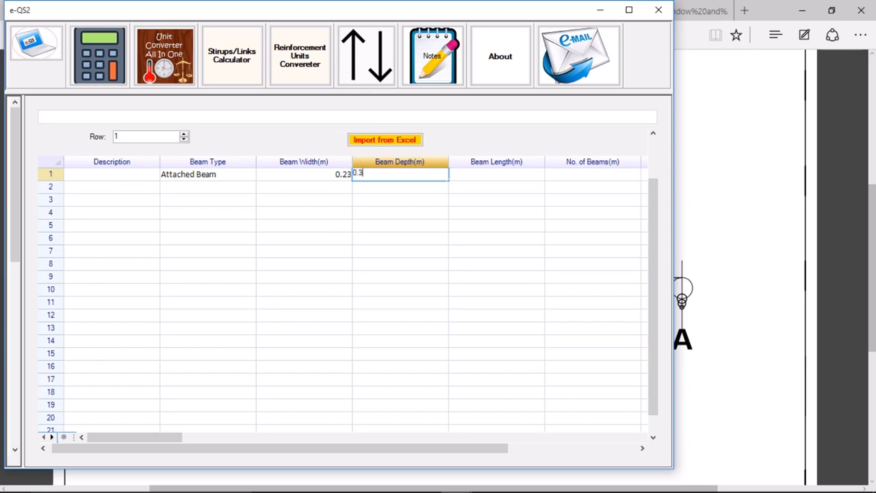
key(Tab)
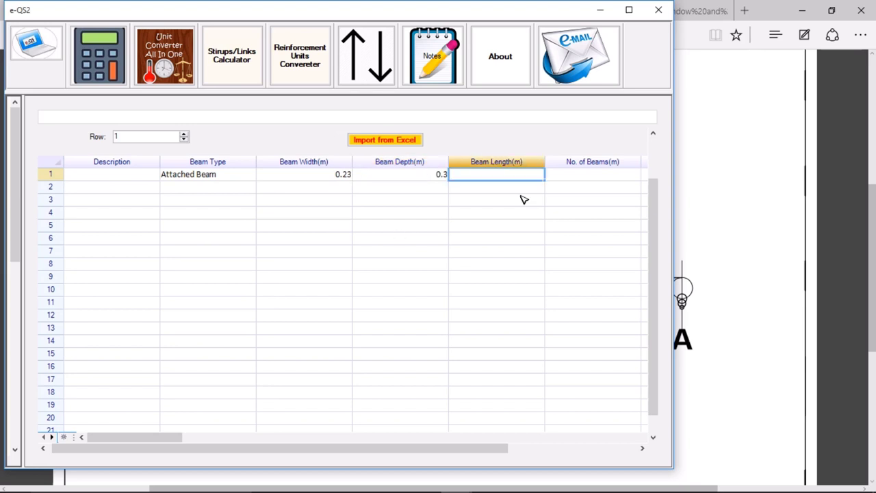
Enter beam length 4.92 and 1 for No. of Beams in row 1.
scroll(657, 211, up, 1)
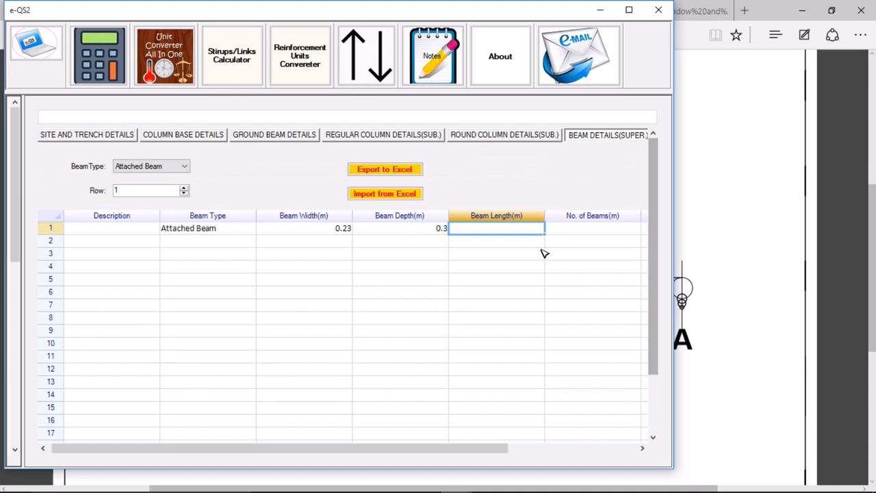
click(508, 214)
click(512, 230)
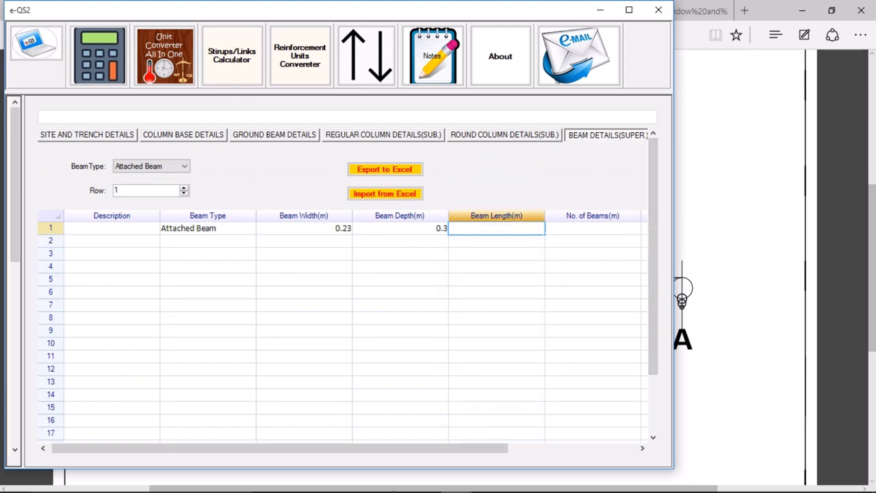
mouse_move(455, 479)
text(4.92)
click(495, 230)
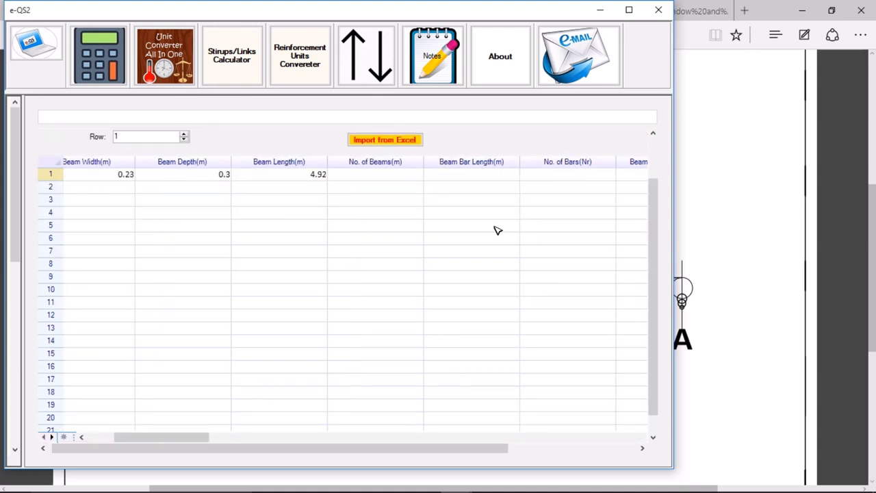
click(394, 178)
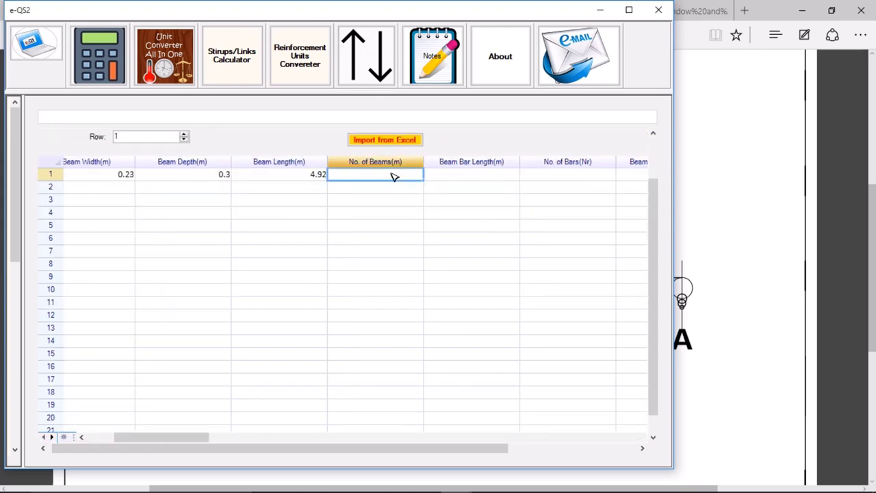
text(1)
key(Tab)
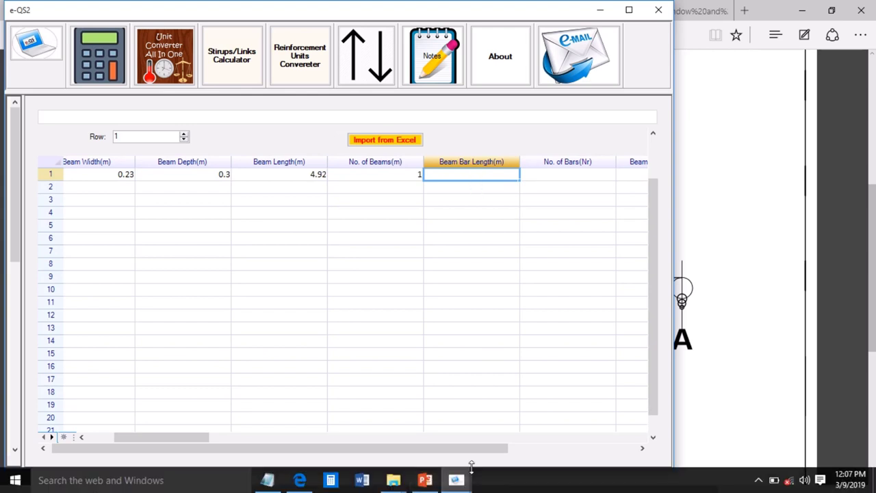
Use the calculator to add 4.92 + 0.2 = 5.12, then minimize it.
click(455, 479)
click(554, 450)
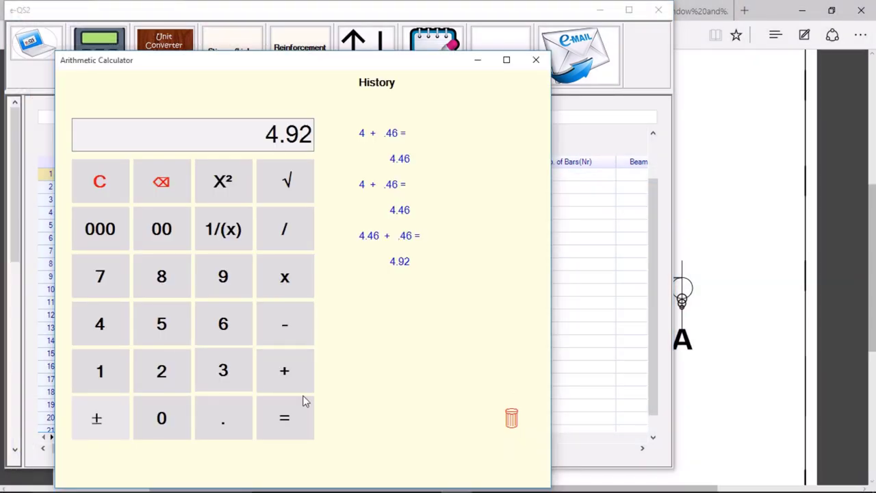
click(282, 366)
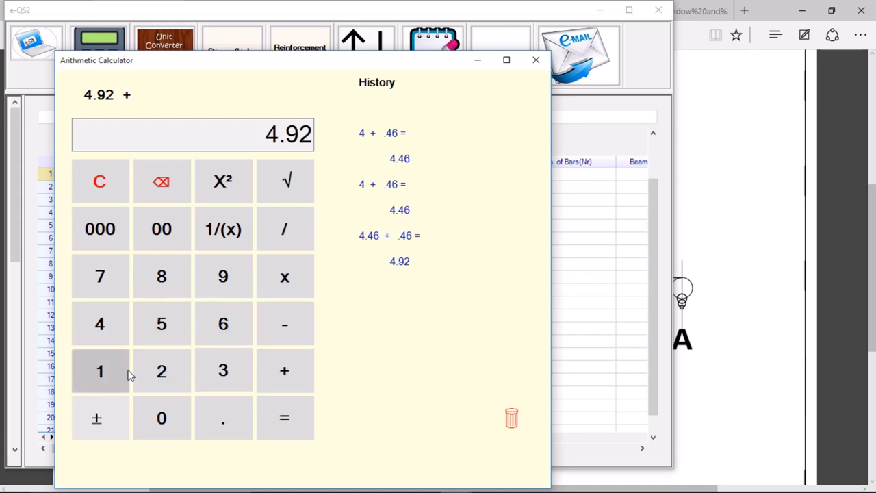
click(217, 406)
click(179, 377)
click(272, 409)
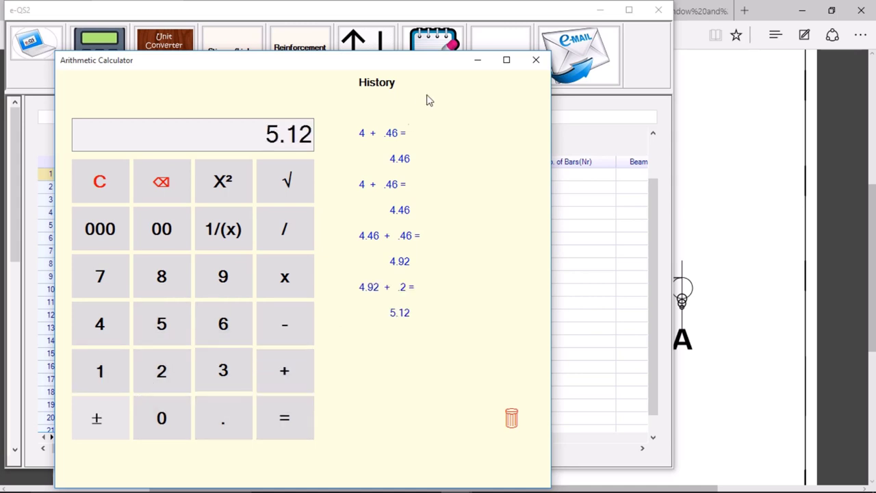
click(480, 61)
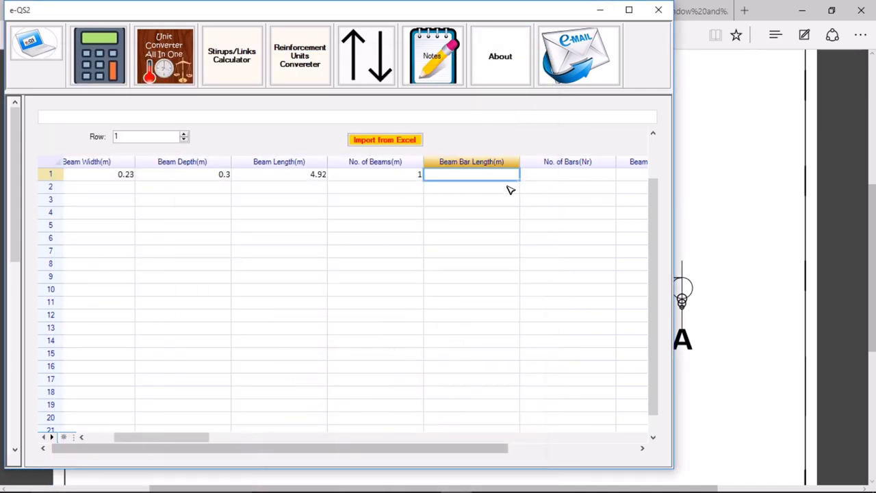
Enter bar length 5.12, 4 bars and 12 mm bar diameter in row 1.
click(484, 174)
text(5.12)
key(Tab)
key(Tab)
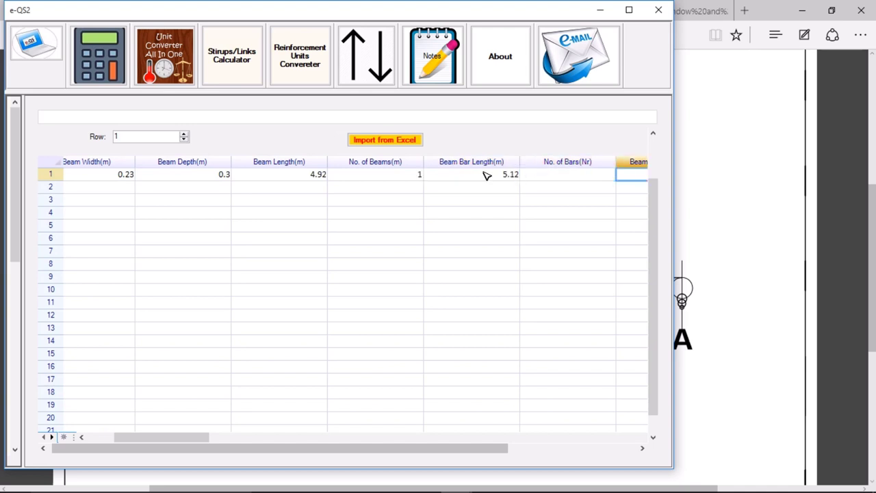
click(391, 174)
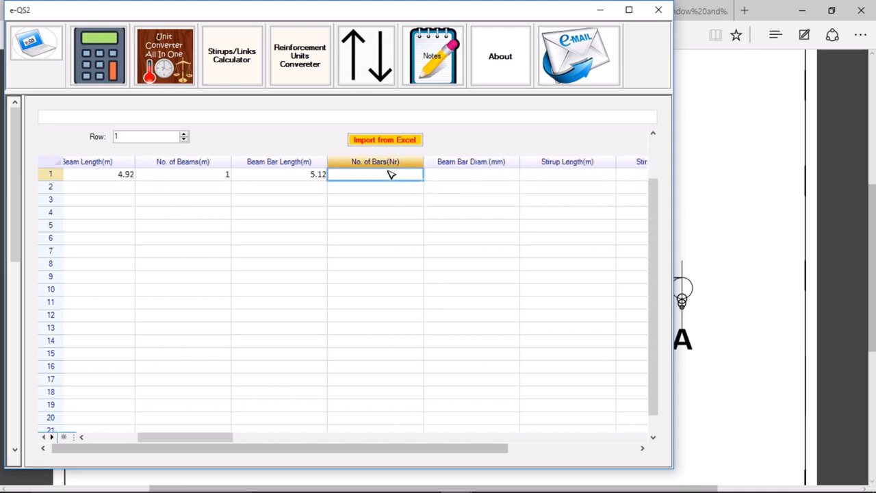
text(4)
key(Tab)
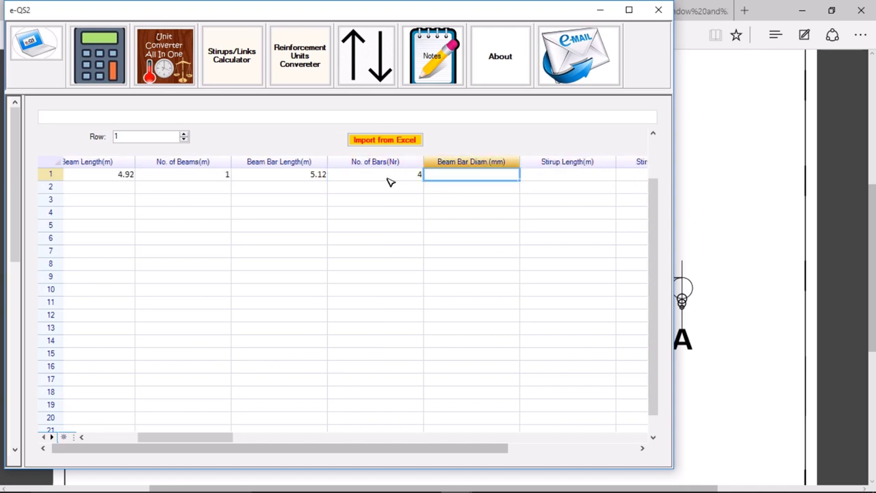
text(12)
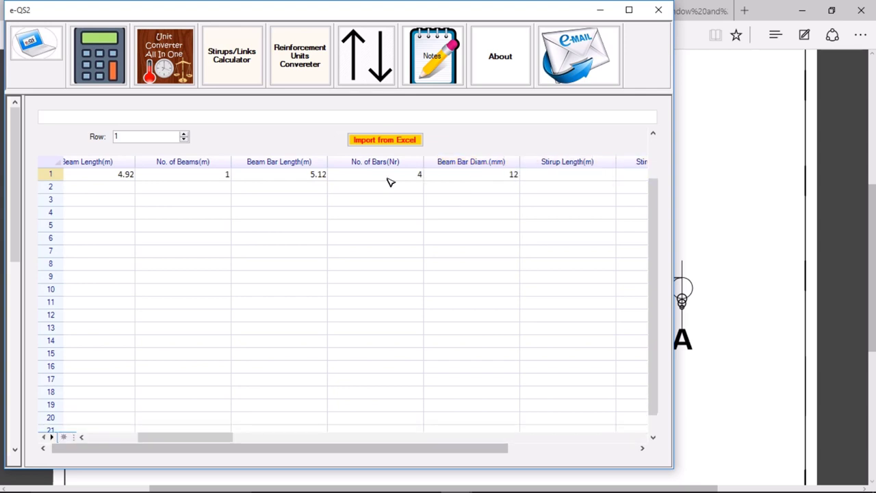
key(Tab)
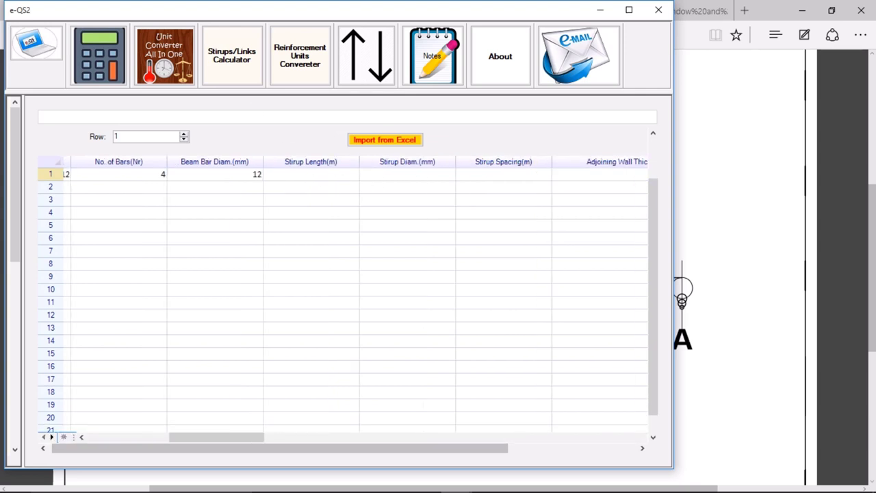
Set Col. Length to 0.3 in the stirrup calculator, recalculate to 1.01, and minimize it.
mouse_move(457, 479)
click(461, 430)
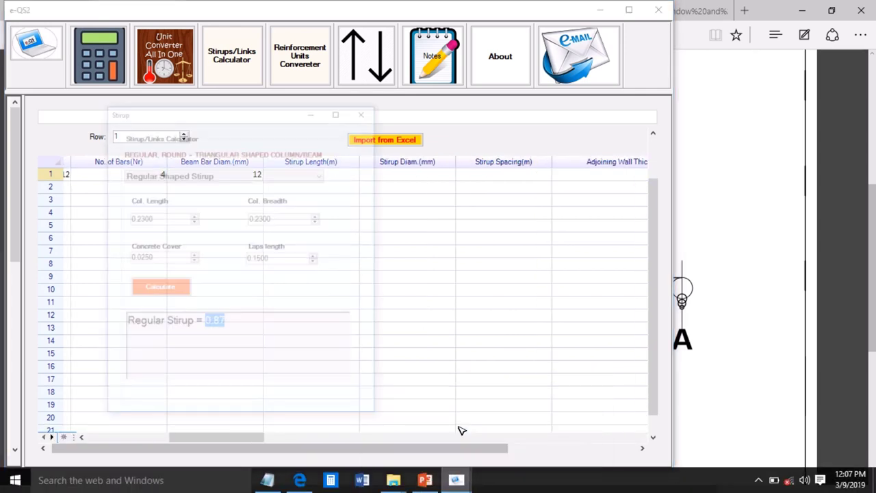
click(78, 165)
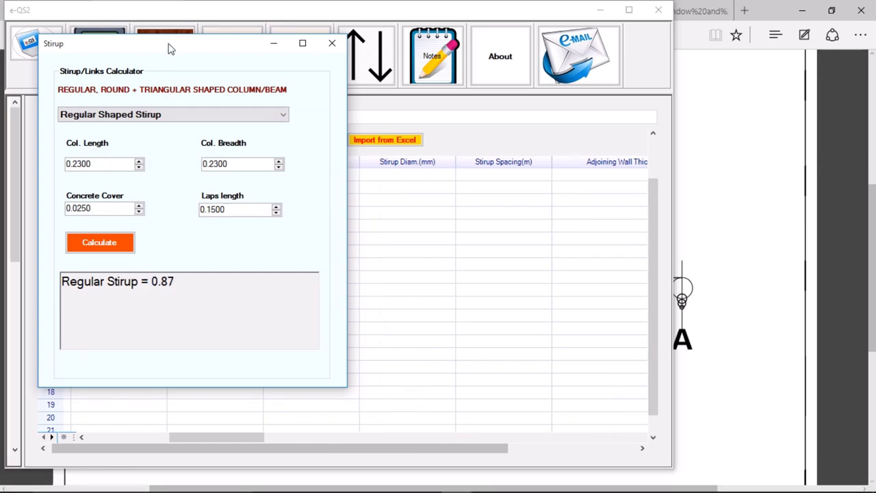
drag(171, 49, 315, 57)
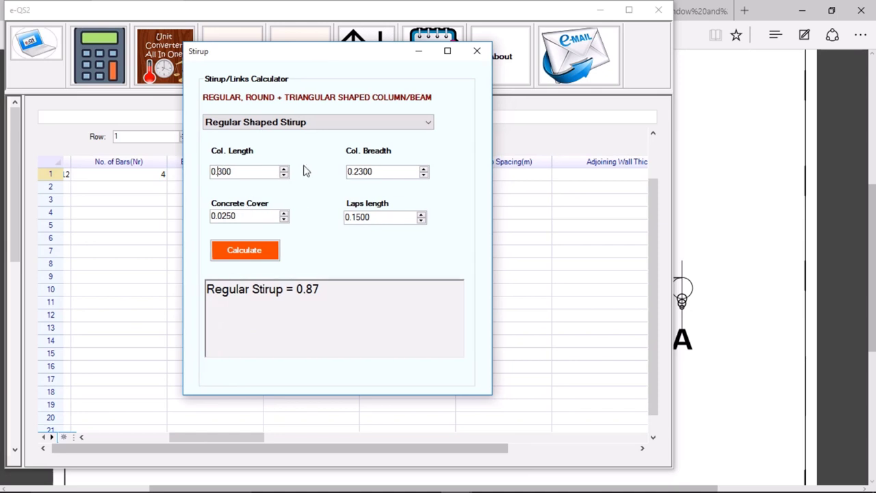
key(Tab)
drag(242, 177, 209, 176)
click(250, 259)
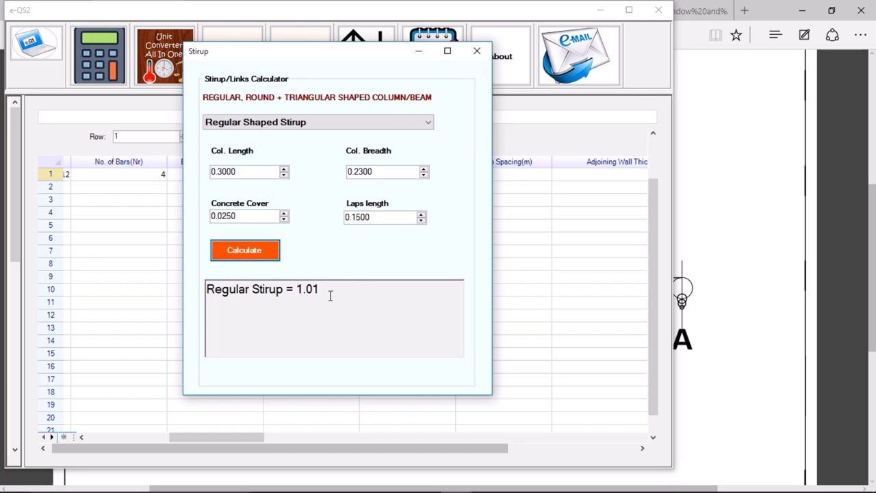
drag(330, 296, 301, 293)
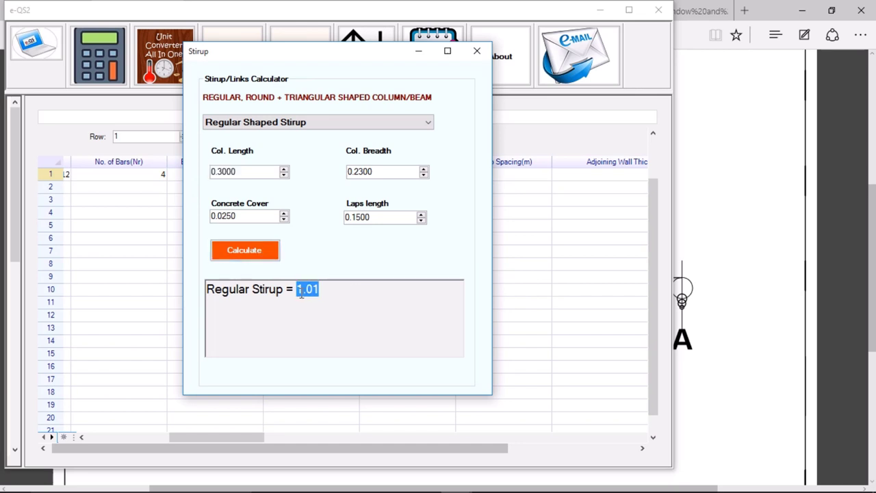
click(420, 53)
click(302, 174)
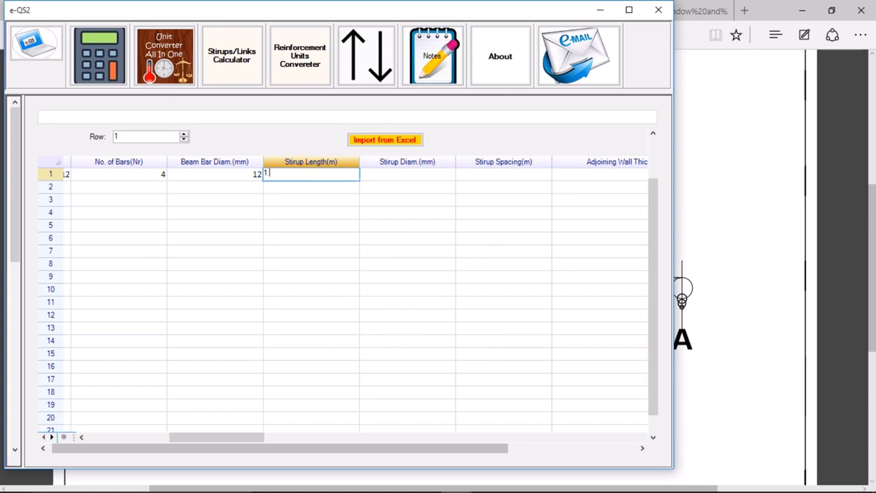
Commit 1.01 stirrup length, 8 mm stirrup diameter and 0.2 spacing, leaving wall thickness empty.
key(Tab)
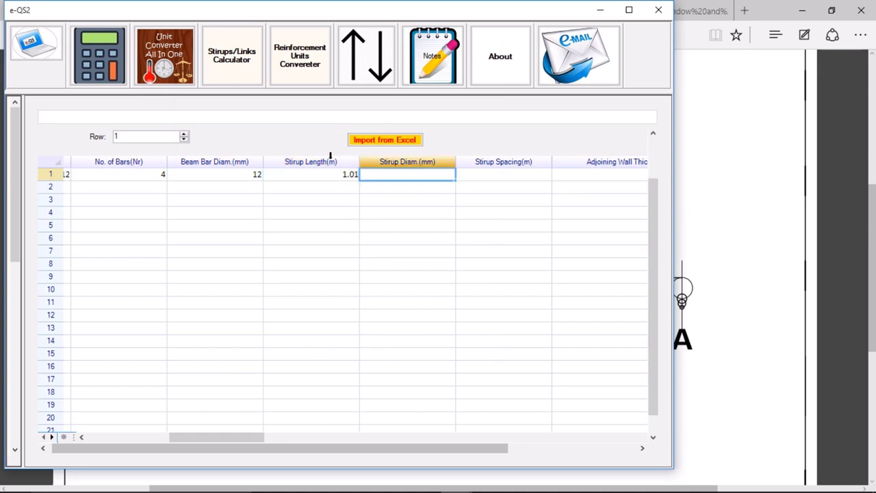
text(8)
key(Tab)
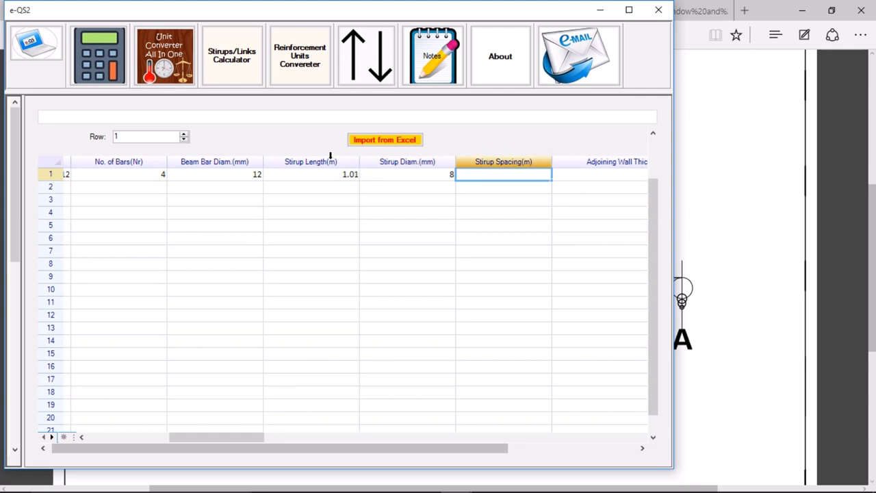
key(F2)
text(2)
key(Tab)
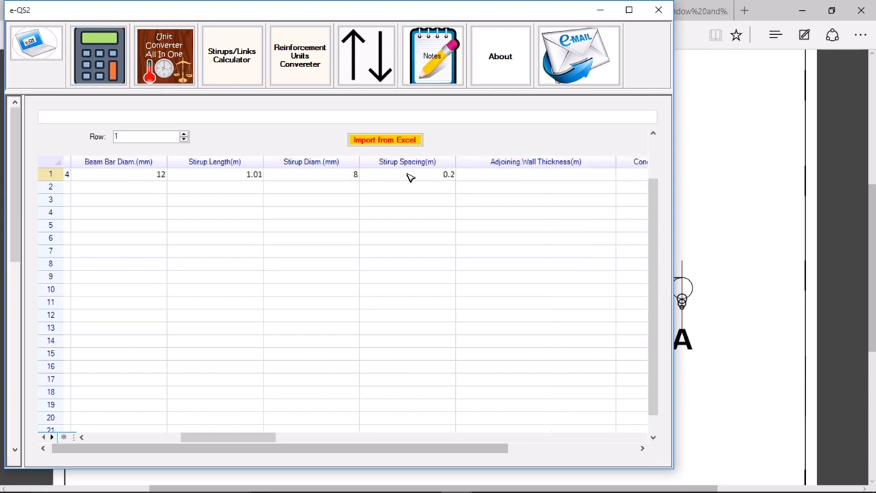
click(495, 175)
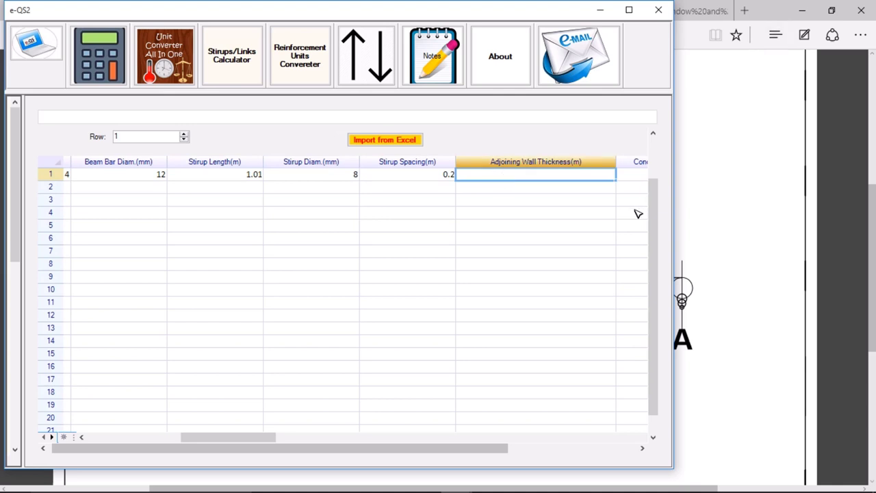
scroll(658, 215, up, 1)
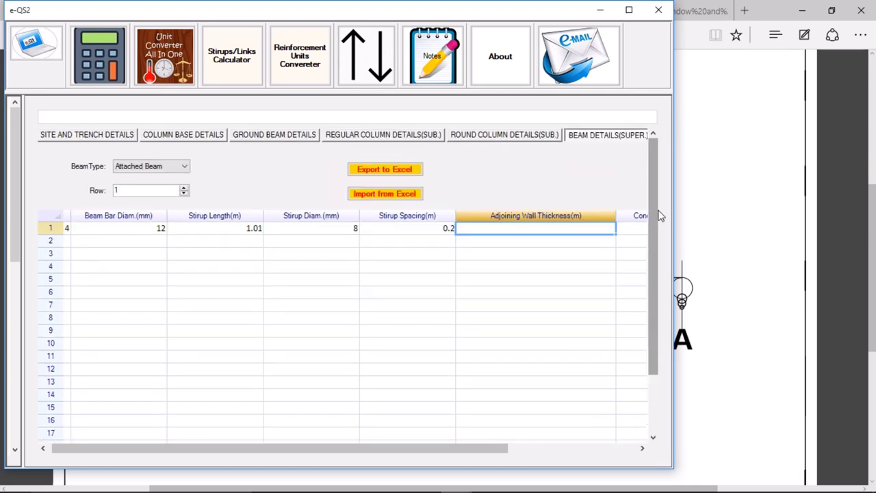
Set row 1's BeamType to Isolated Beam.
click(152, 167)
click(152, 186)
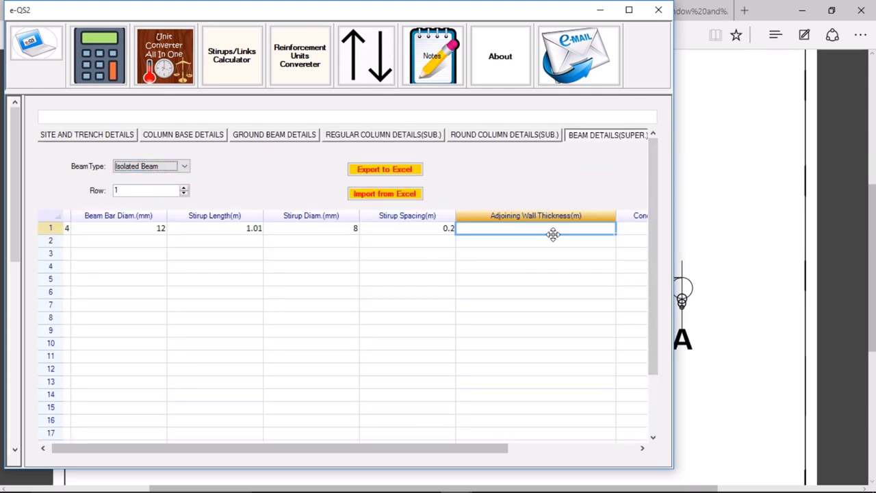
drag(555, 235, 557, 225)
click(558, 174)
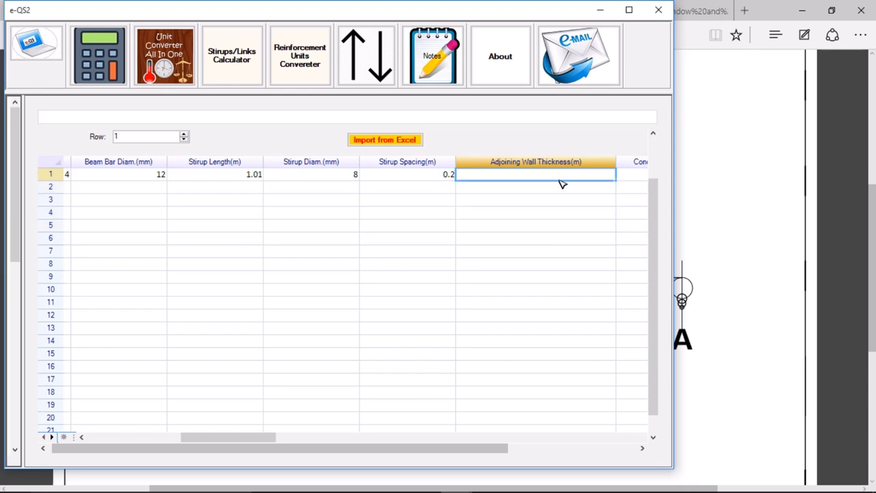
scroll(561, 183, right, 3)
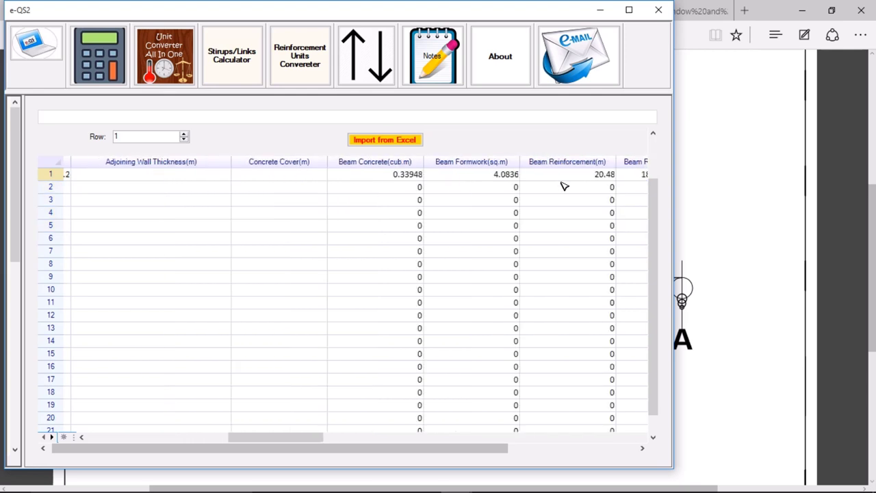
Review results: 0.33948 concrete, 4.0836 formwork, 20.48 reinforcement, 25.856 stirrups.
click(408, 177)
key(Right)
key(Right)
key(Right)
key(Right)
key(Right)
key(Right)
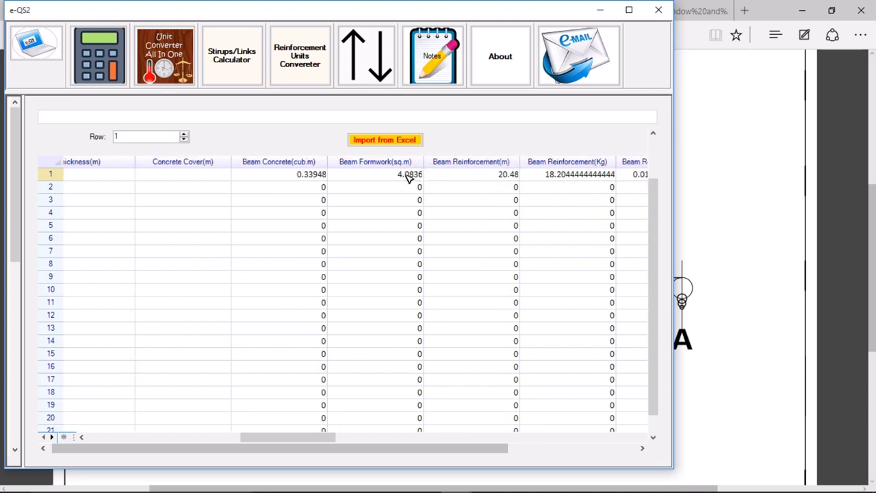
key(Right)
key(Right)
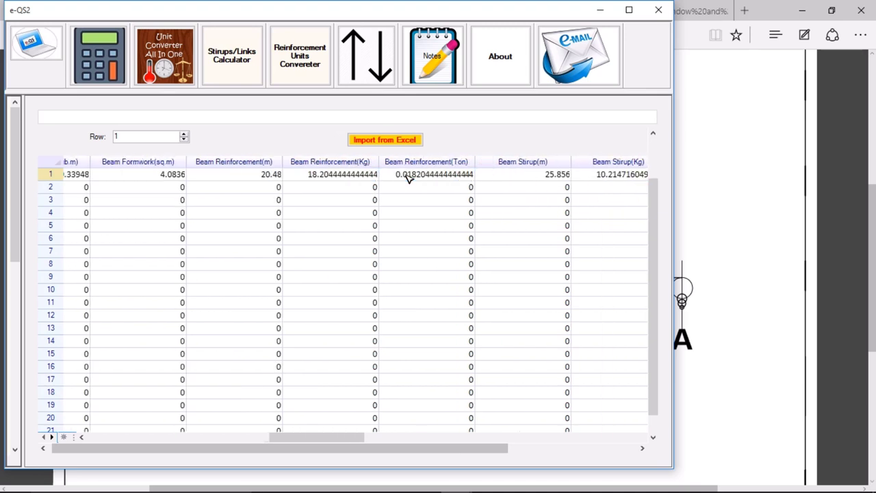
key(Right)
key(Right)
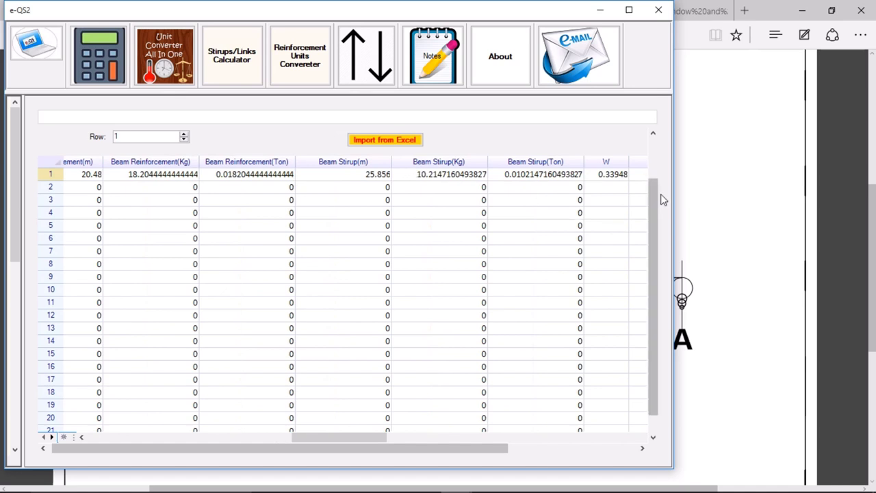
scroll(651, 198, up, 2)
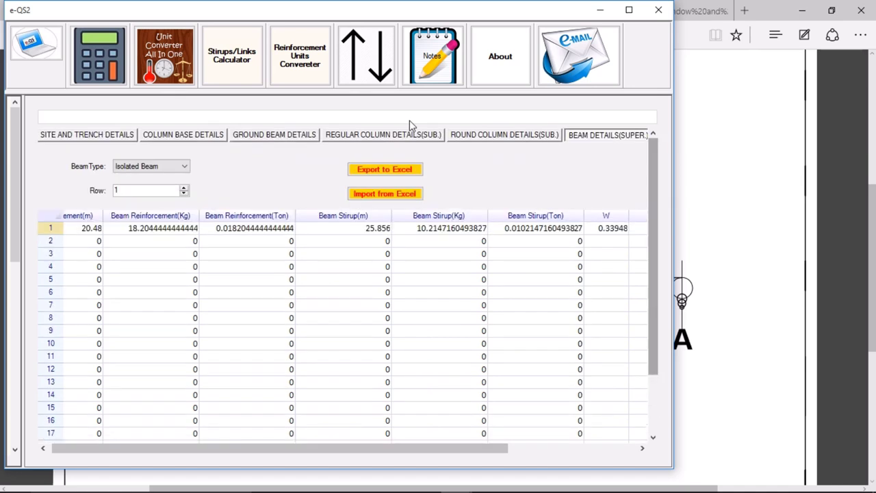
click(599, 450)
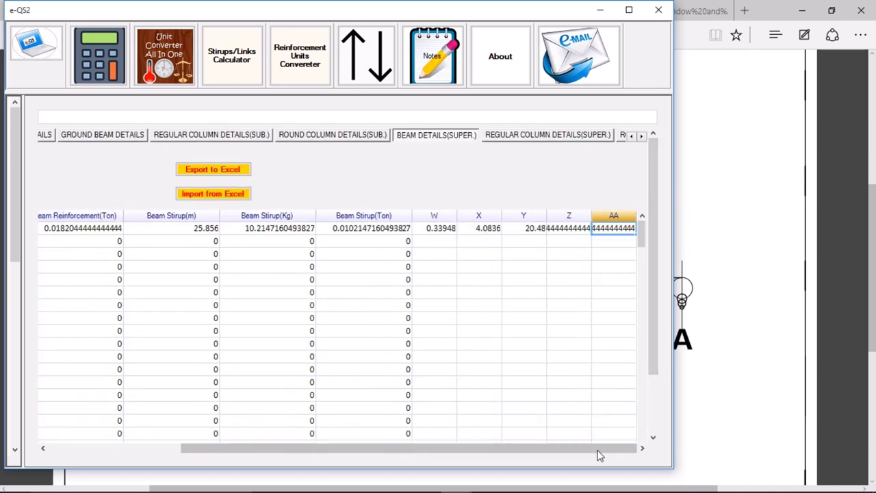
Scroll the section tabs and switch to the REGULAR COLUMN DETAILS(SUPER.) sheet.
click(642, 138)
click(642, 137)
click(642, 138)
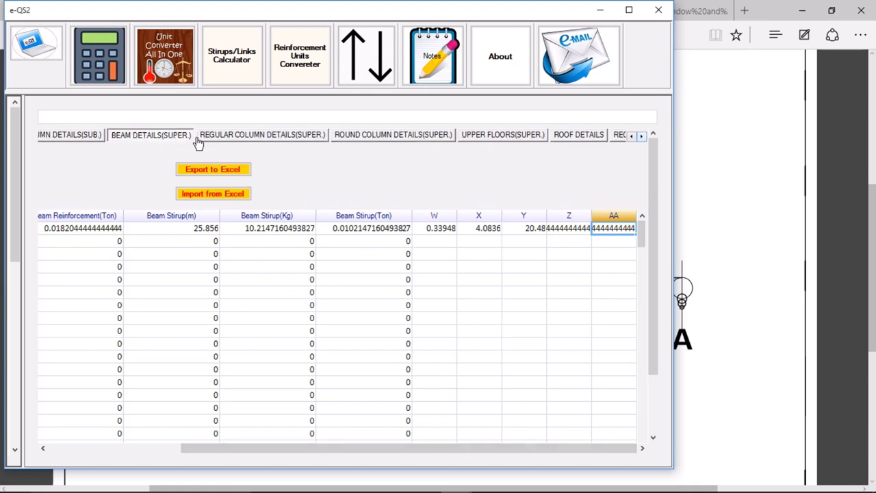
click(280, 141)
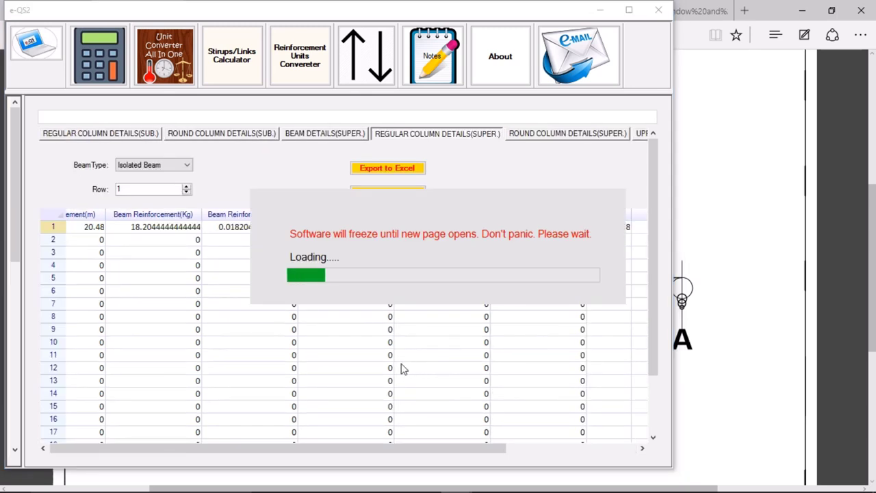
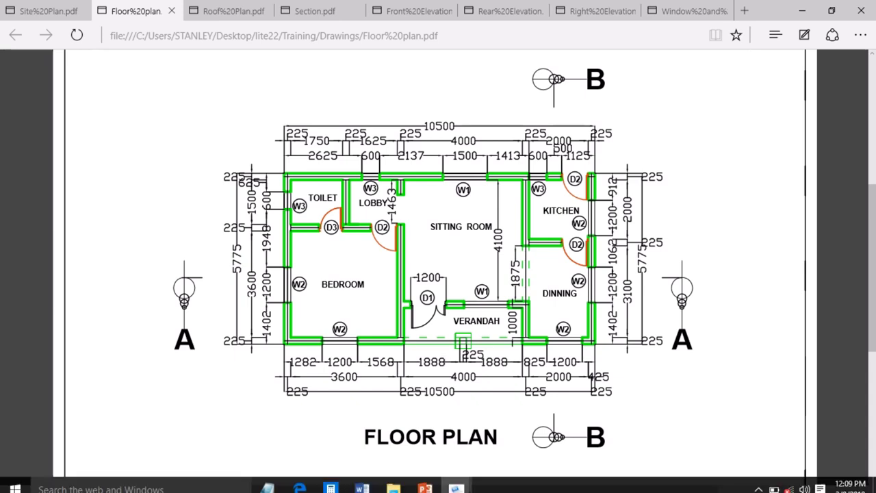
Check the Section A'-A' drawing in Section.pdf for the column details, then return to the e-QS2 column grid.
mouse_move(453, 483)
click(347, 420)
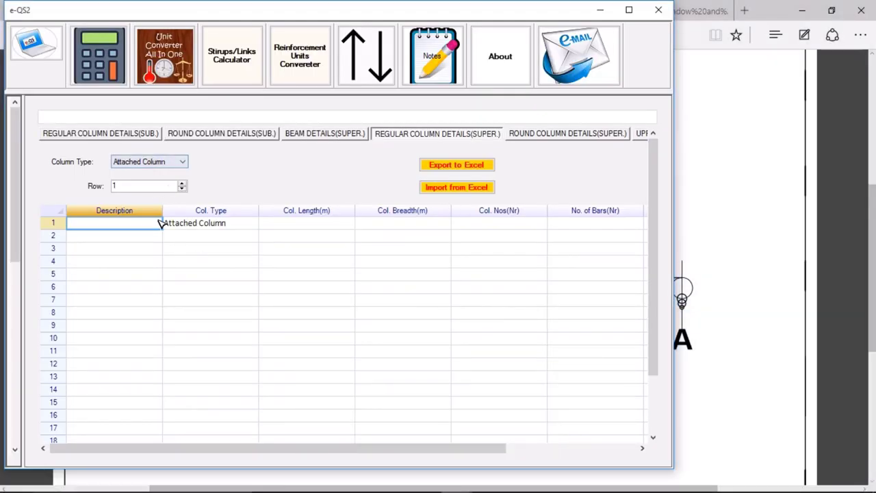
mouse_move(287, 485)
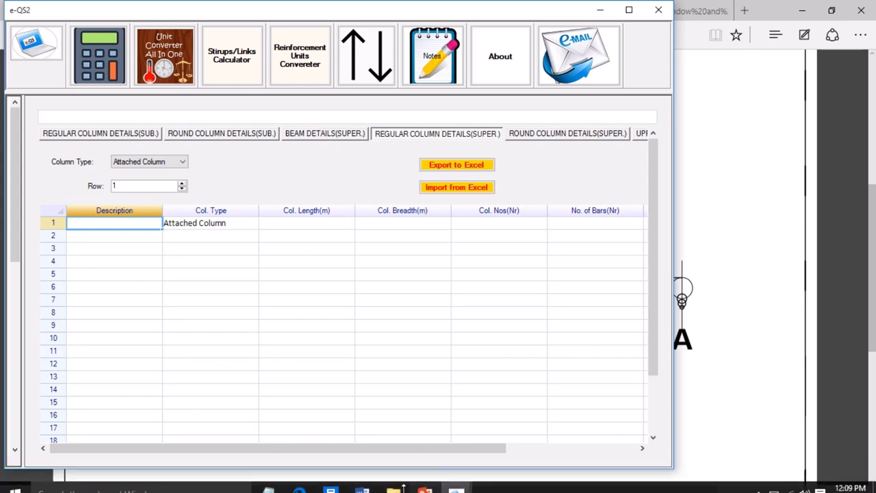
click(277, 484)
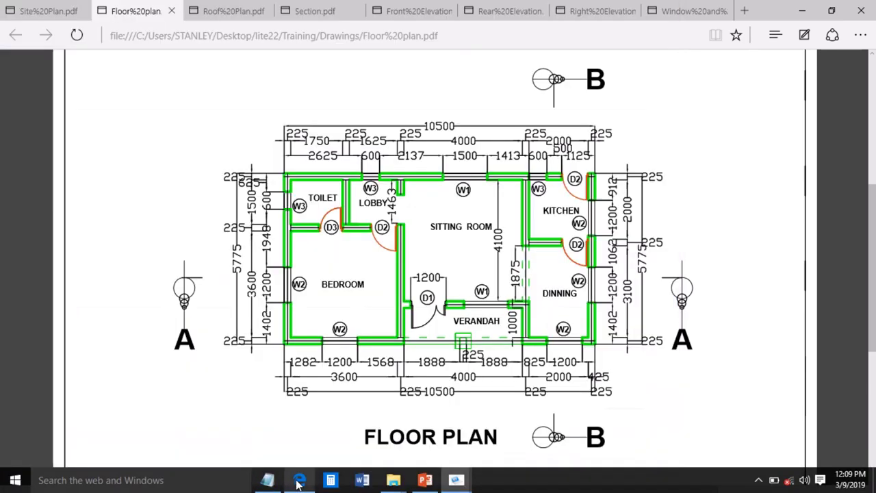
click(309, 9)
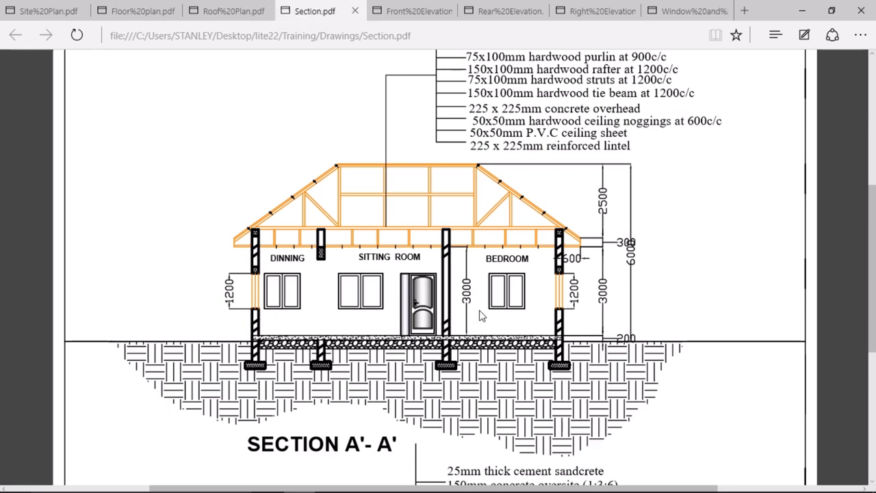
mouse_move(402, 489)
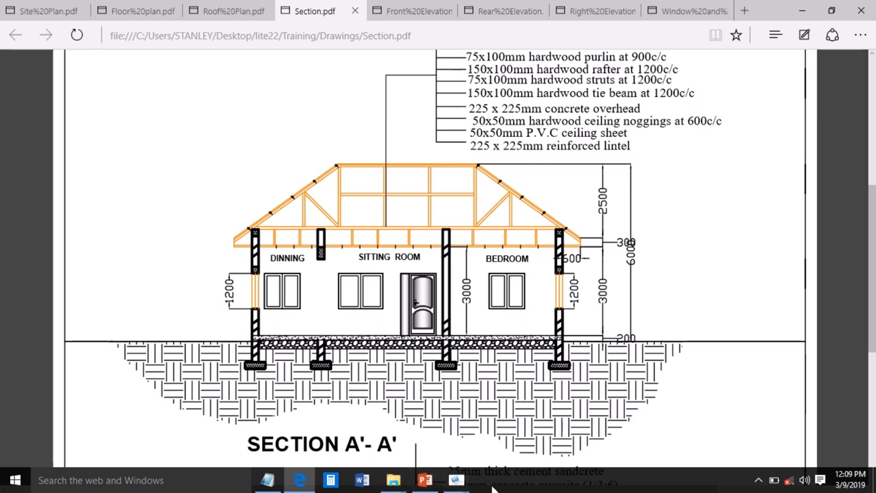
mouse_move(456, 480)
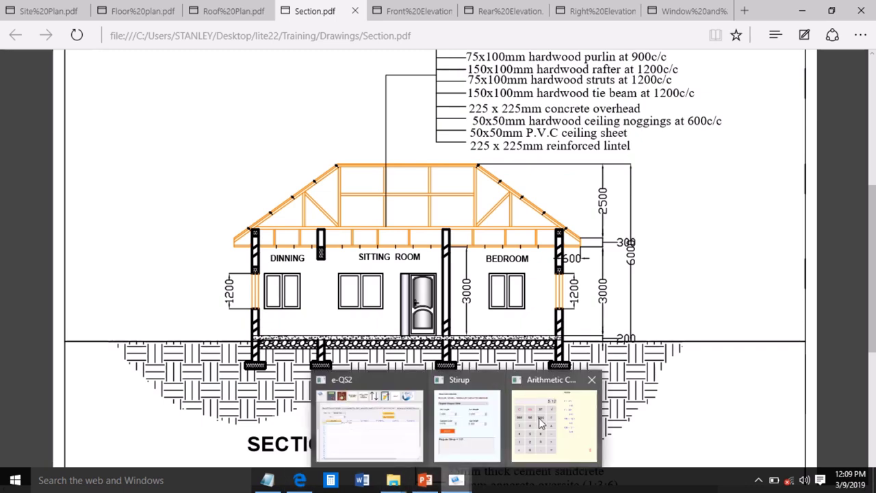
click(407, 424)
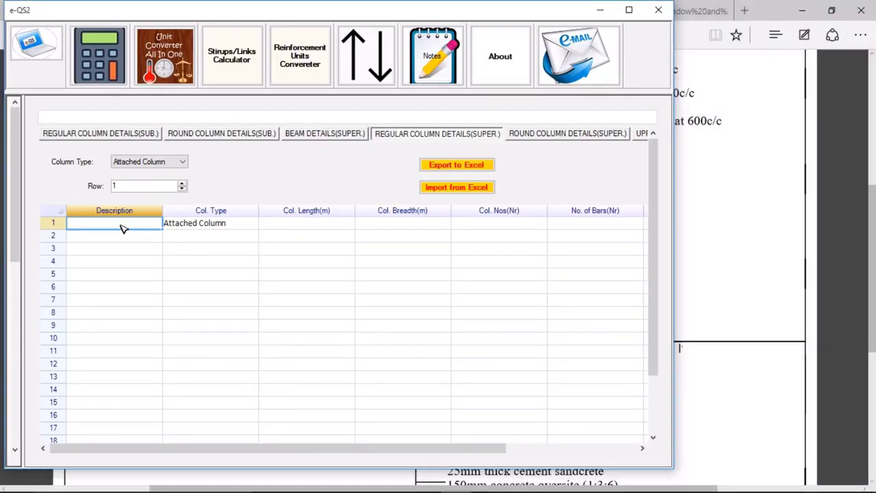
Describe row 1 as 'COL 1' with column type Isolated Column.
click(123, 229)
click(130, 174)
click(133, 172)
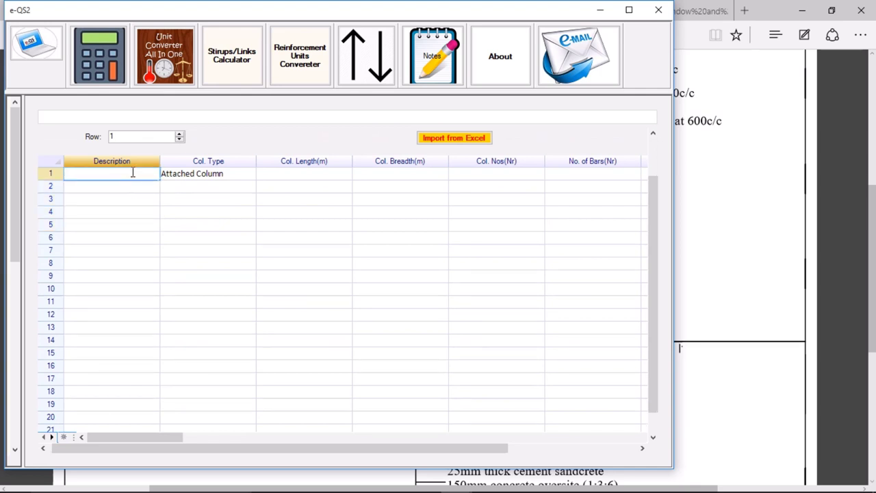
text(COL 1)
scroll(656, 206, up, 1)
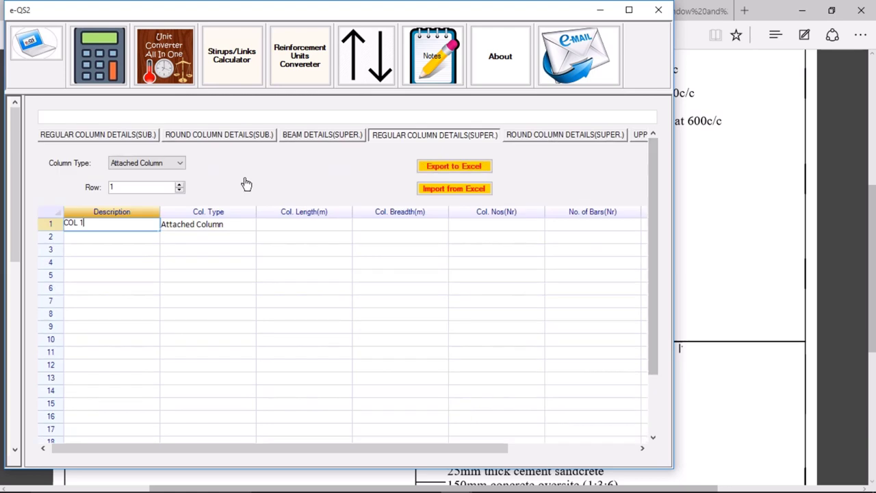
click(161, 166)
click(161, 185)
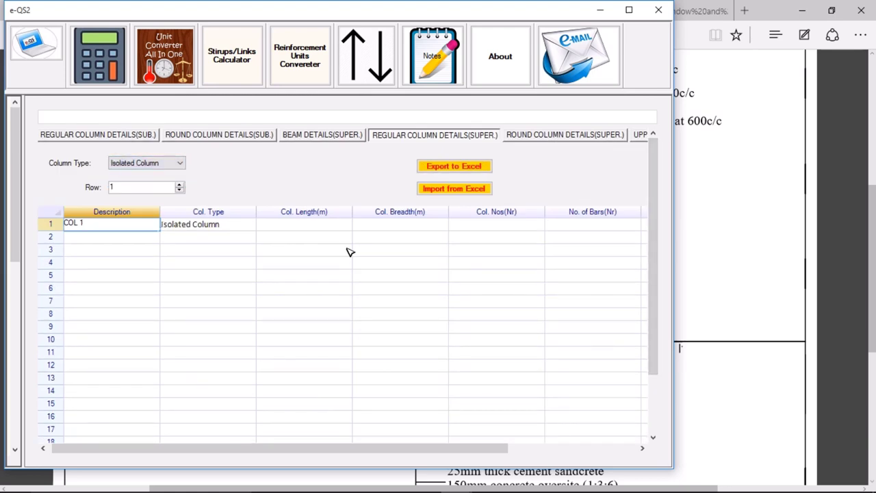
click(313, 227)
Give the column a 0.23 × 0.23 m section and a count of 1.
click(315, 179)
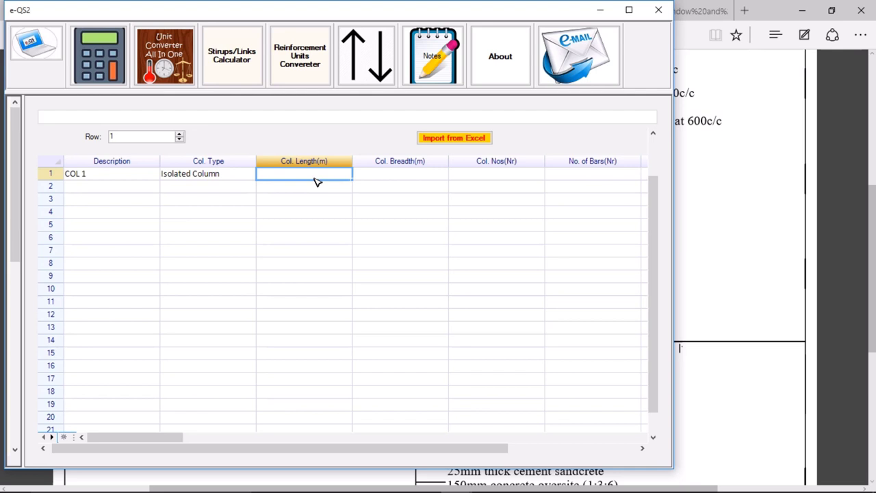
click(314, 177)
text(.23)
key(Tab)
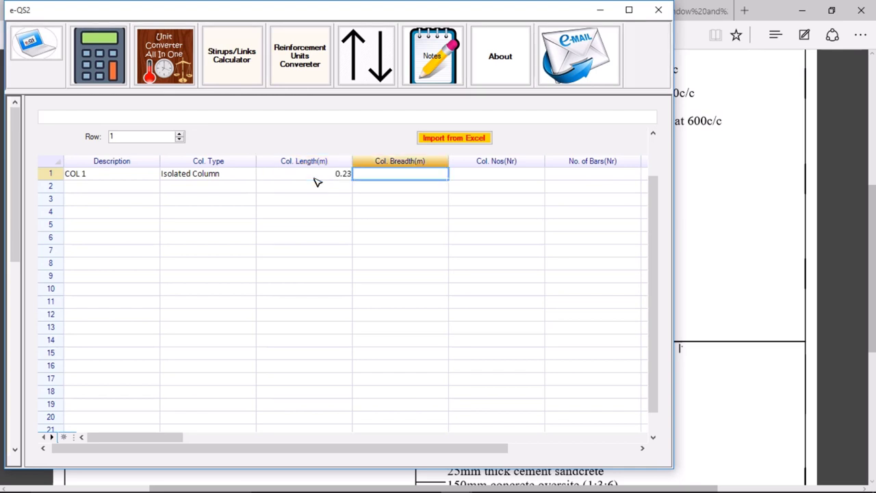
key(Tab)
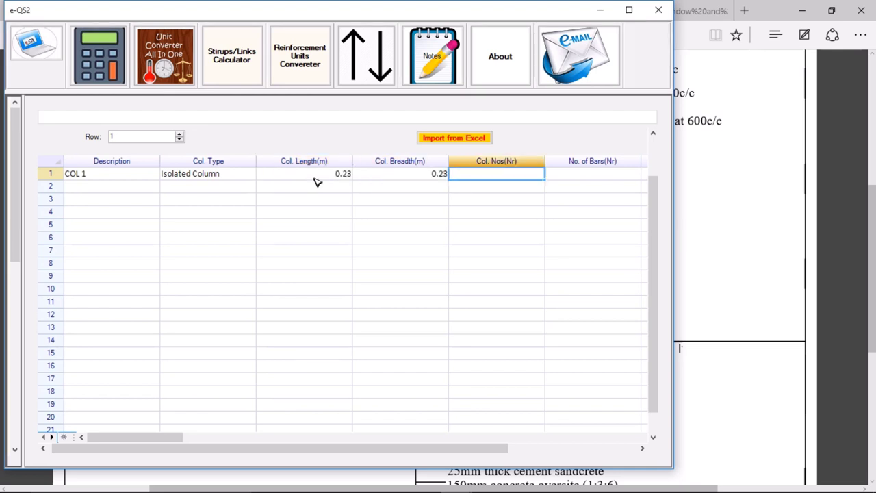
text(1)
key(Tab)
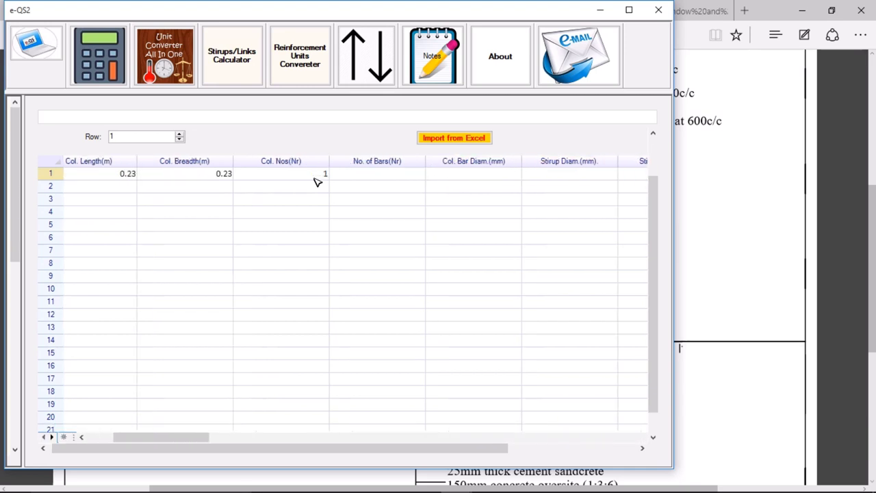
Set 4 column bars of 12 mm diameter and 8 mm stirups.
click(375, 175)
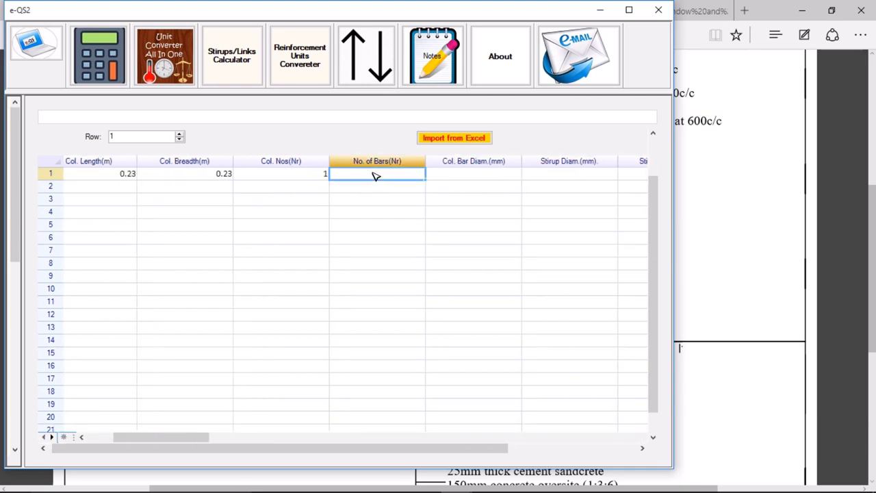
text(4)
key(Tab)
key(Tab)
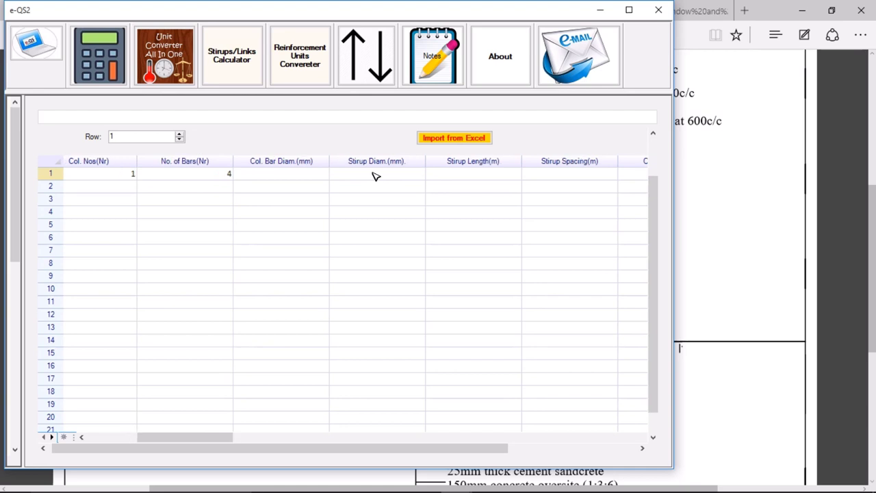
click(297, 173)
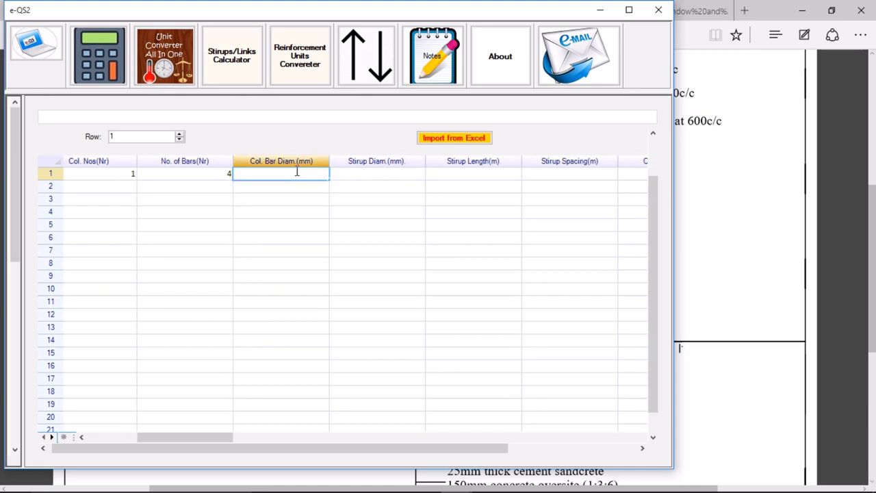
text(12)
key(Tab)
text(8)
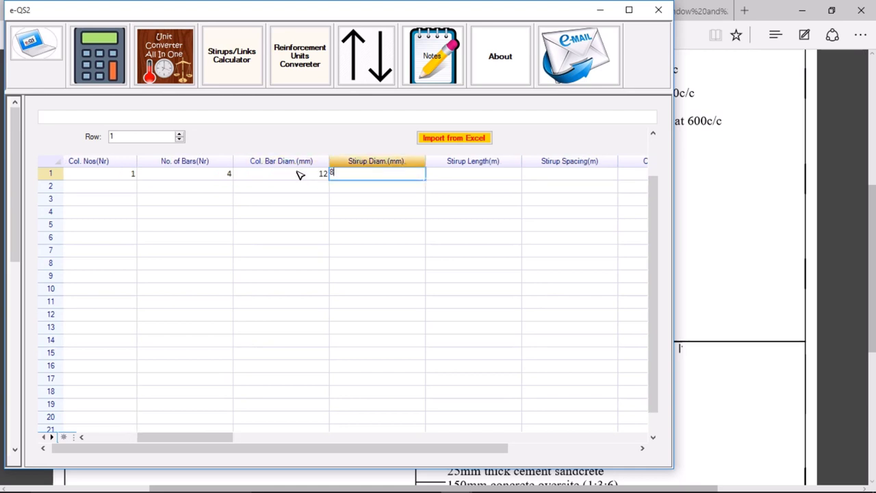
key(Tab)
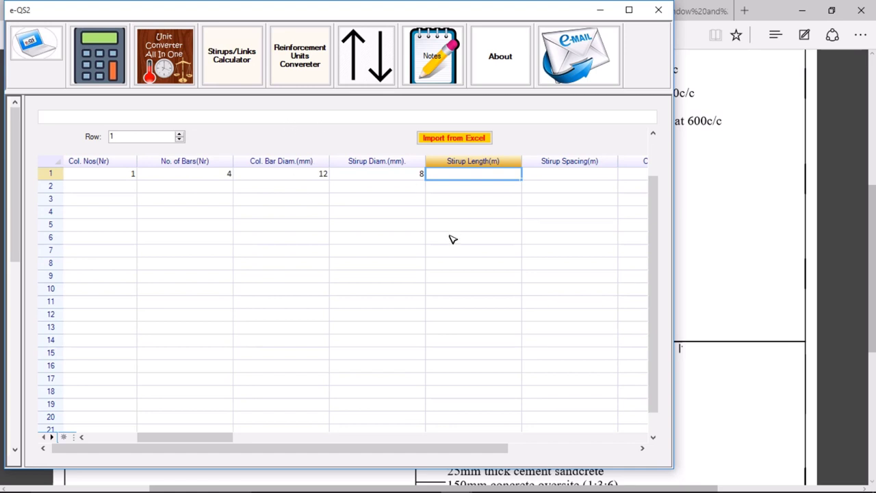
In the Stirup calculator, use the 0.23 m column length to calculate a 0.87 m stirup length.
mouse_move(466, 482)
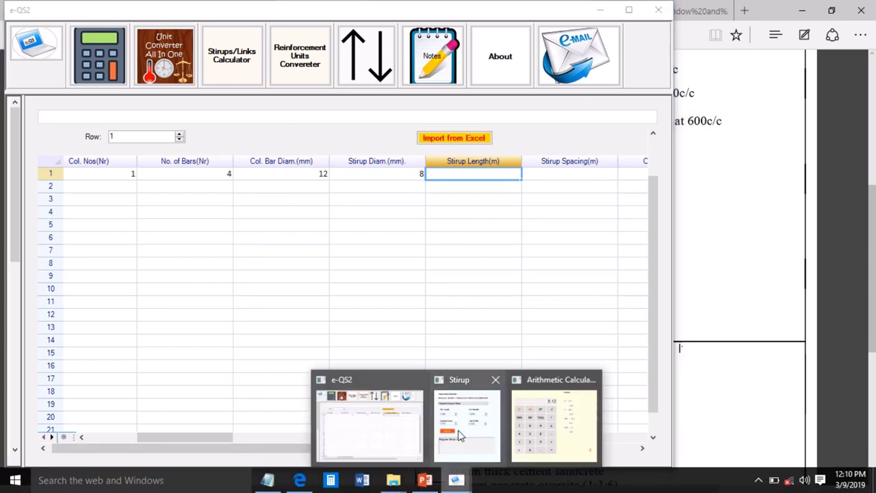
click(457, 430)
click(218, 172)
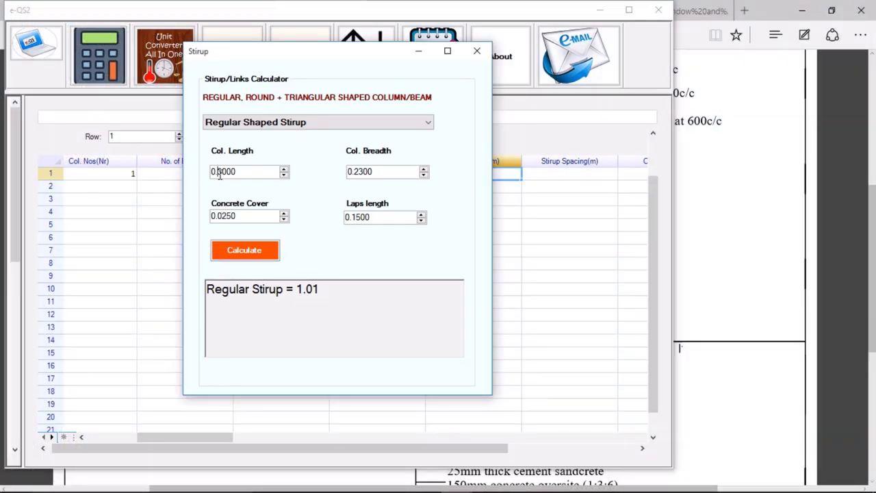
text(2)
double_click(251, 173)
double_click(377, 172)
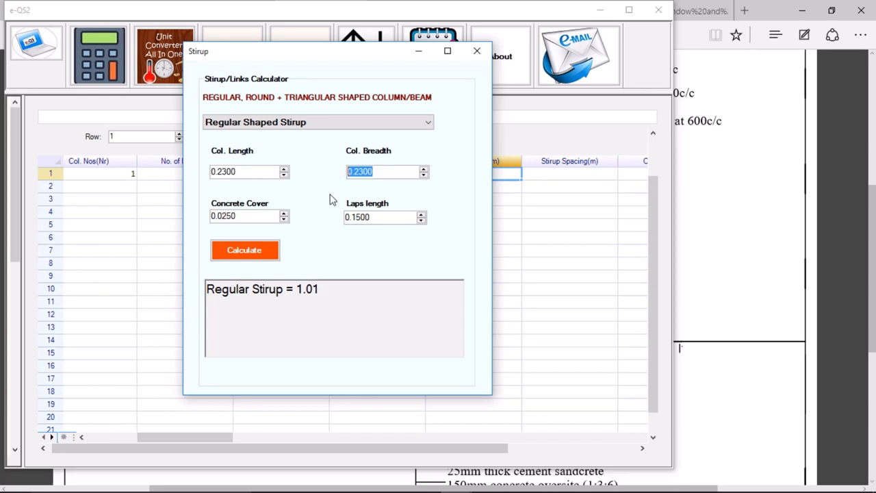
drag(245, 218, 209, 221)
drag(383, 217, 345, 219)
click(248, 252)
click(247, 252)
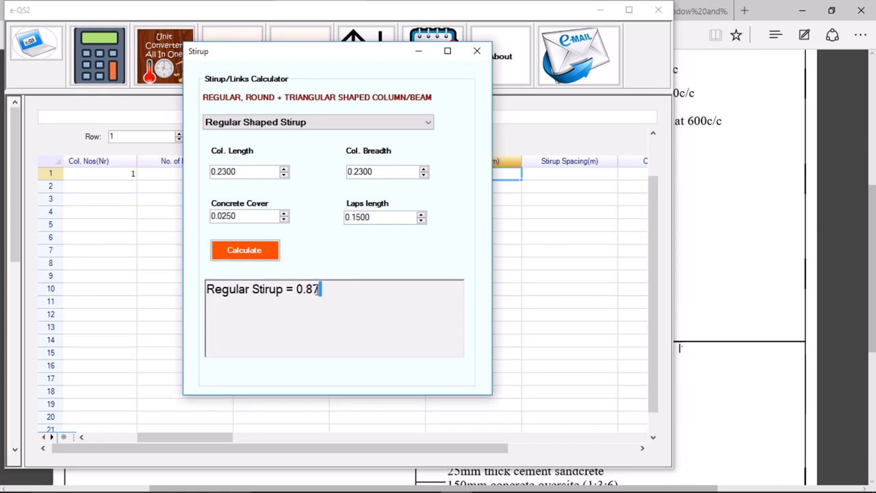
Copy the 0.87 result and go back to row 1's Stirup Length cell.
drag(319, 289, 296, 290)
key(ctrl+c)
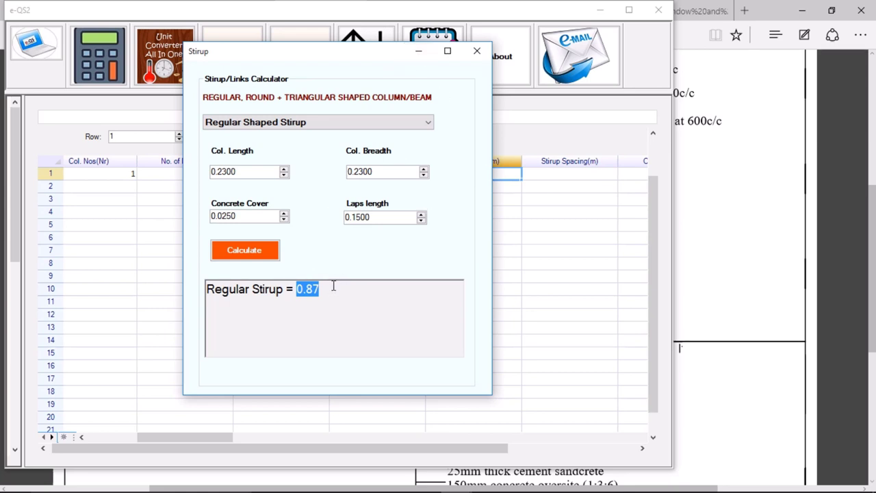
click(518, 176)
click(505, 173)
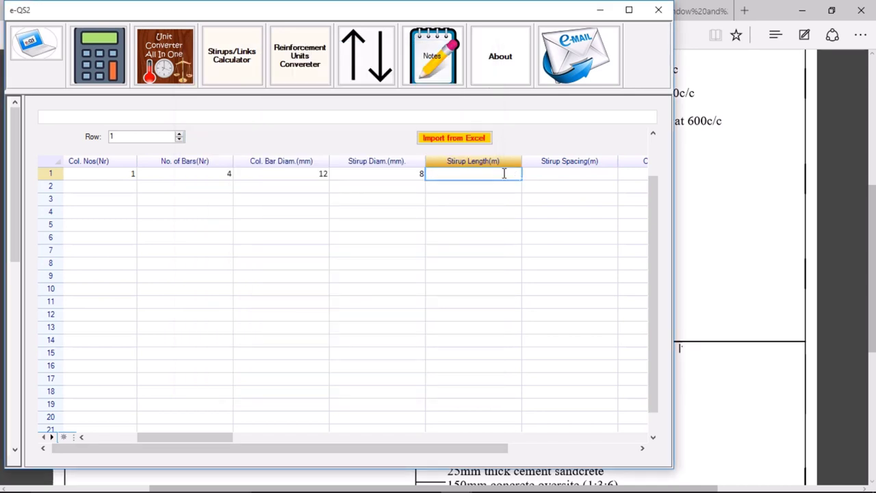
Paste the 0.87 m stirup length and enter a 0.2 m stirup spacing.
key(ctrl+v)
key(Tab)
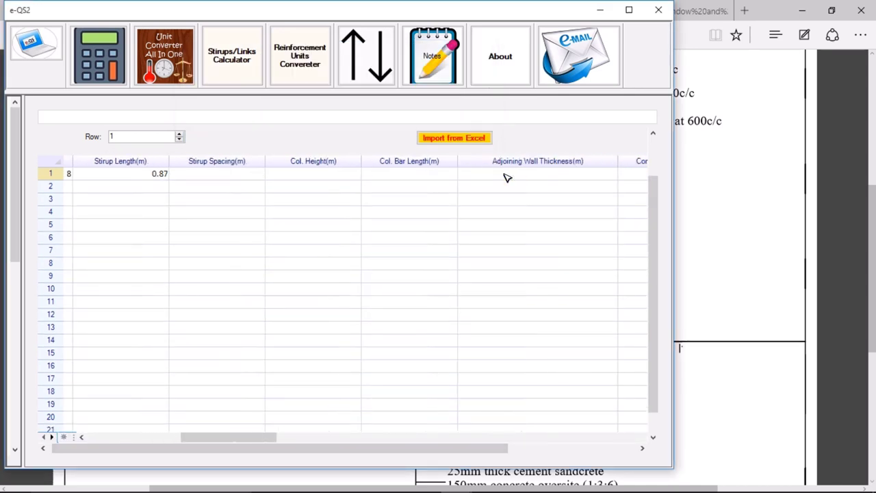
click(223, 174)
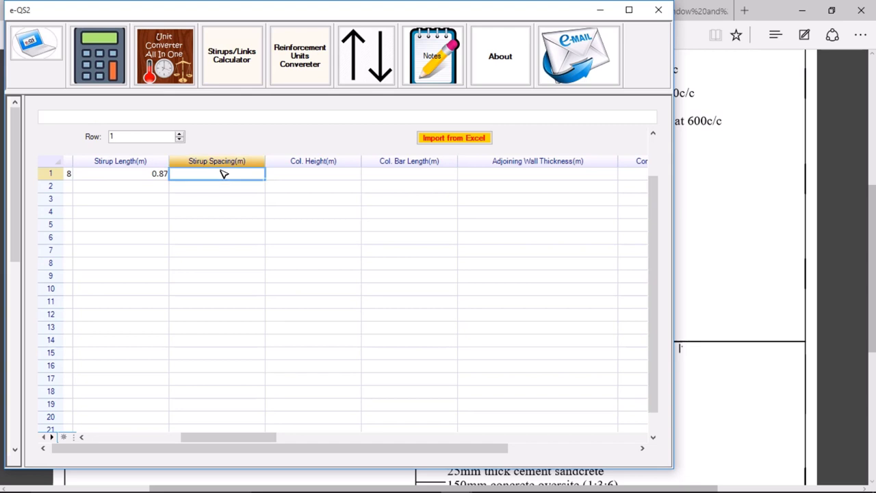
text(0.2)
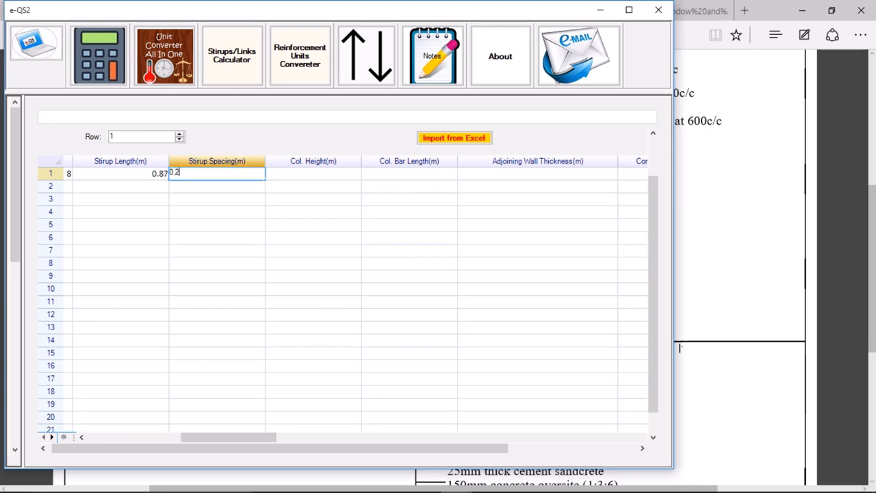
key(Tab)
Enter a provisional column height, then check the house section drawing for the height.
text(3)
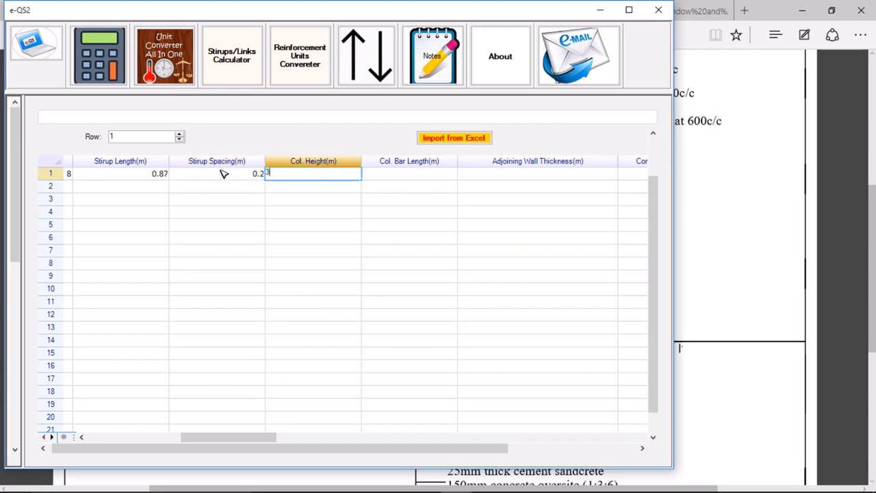
key(Tab)
key(shift+Tab)
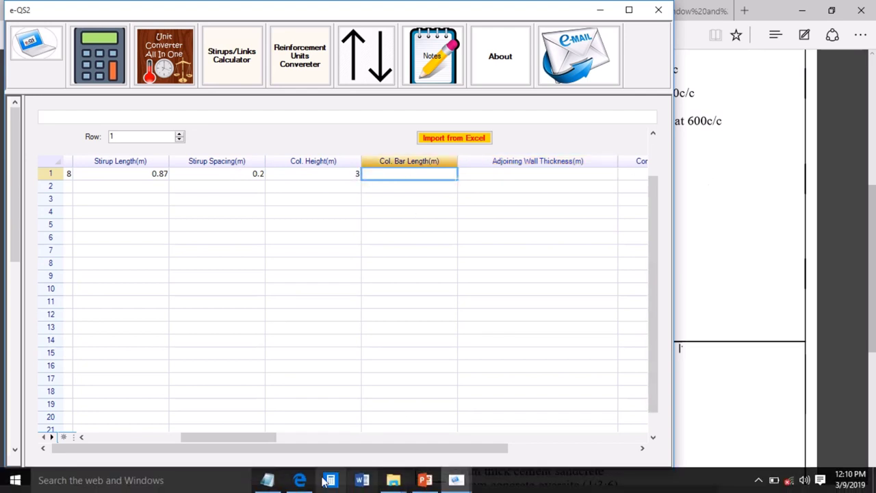
click(299, 480)
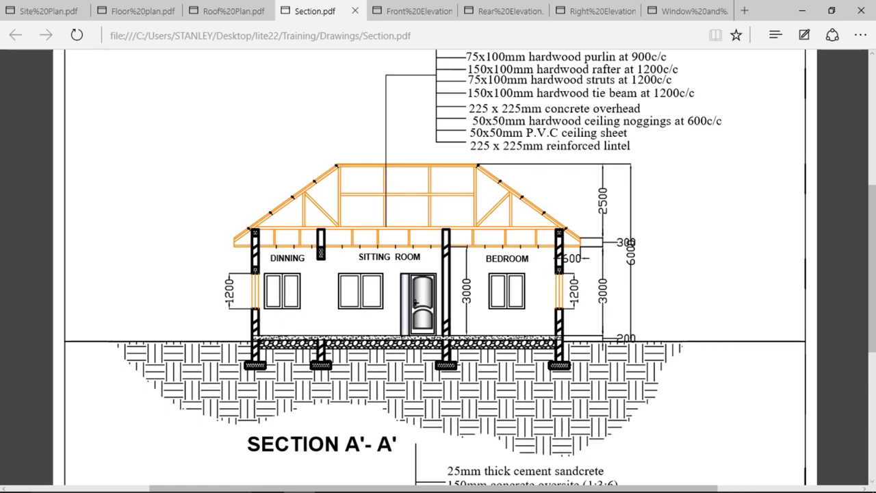
mouse_move(452, 487)
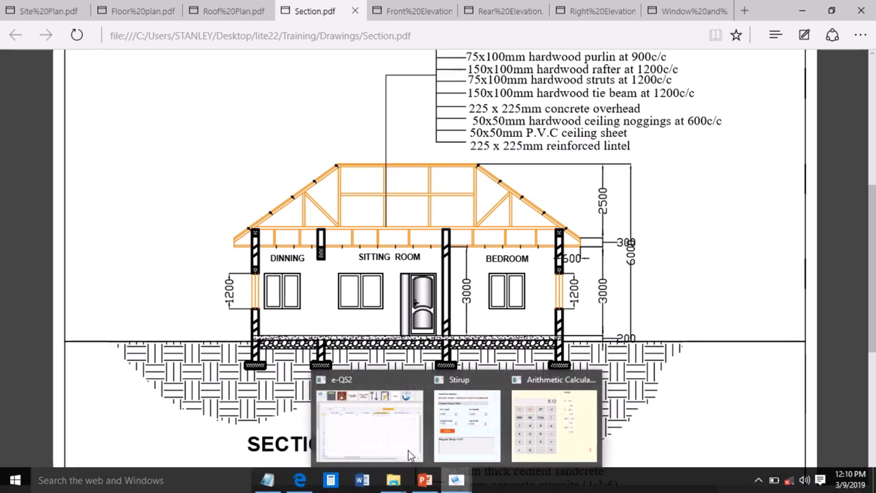
click(387, 441)
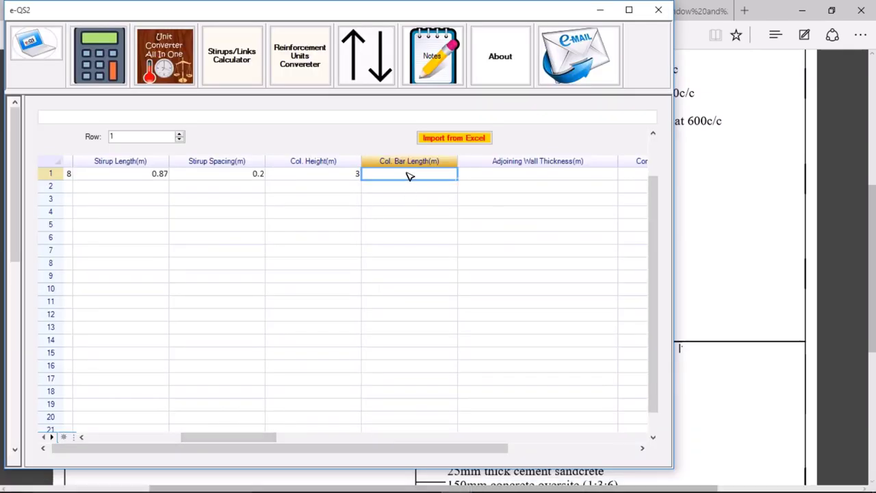
Correct the column height to 3.3 m and enter a 3.4 m column bar length.
click(347, 173)
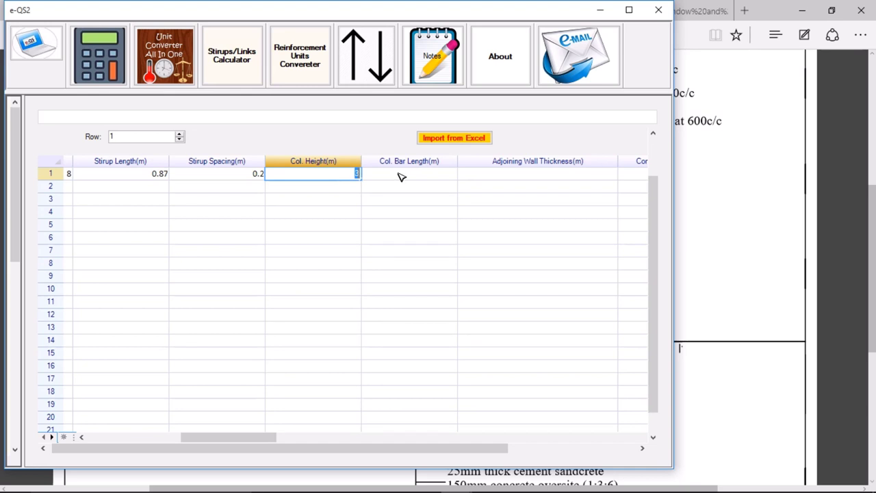
text(3.3)
click(401, 176)
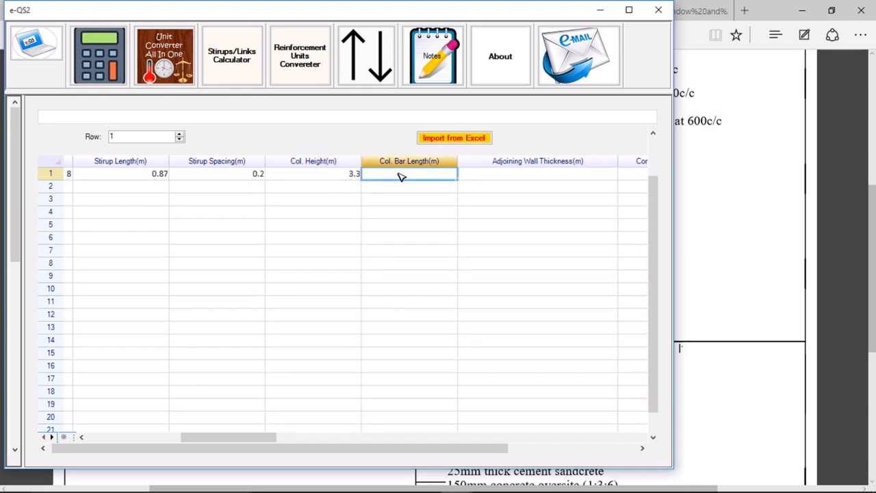
text(3)
text(.4)
key(Tab)
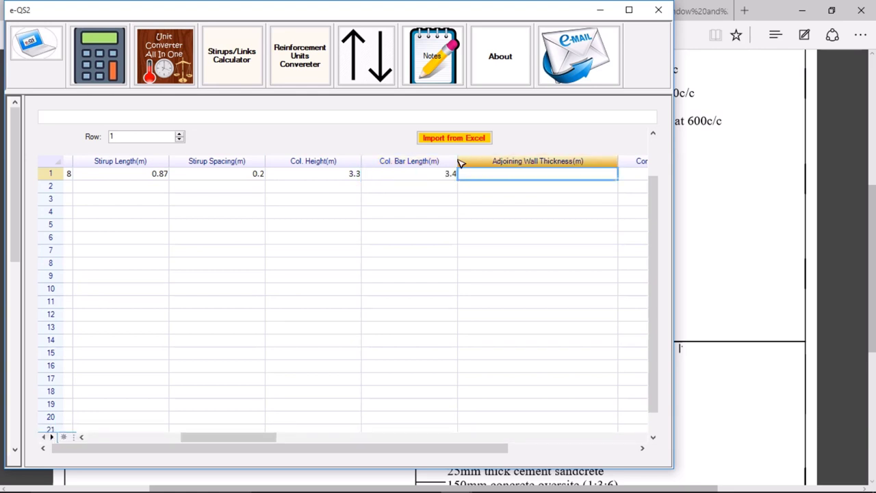
Scroll to the later detail tabs, open Roof Details, and switch back to Section.pdf in Edge.
scroll(659, 199, up, 1)
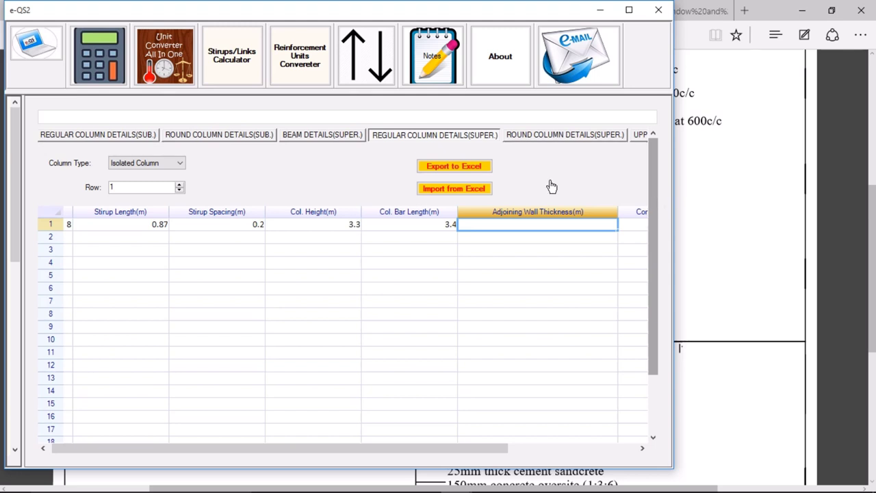
drag(494, 448, 616, 456)
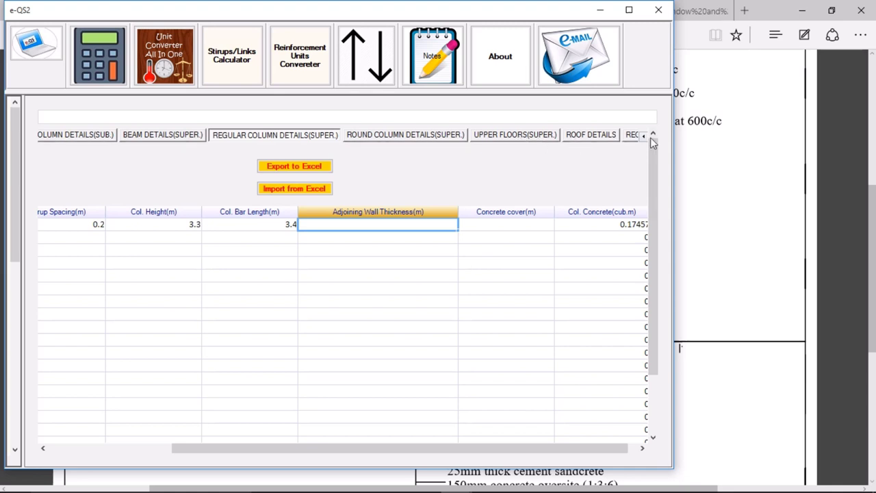
click(633, 449)
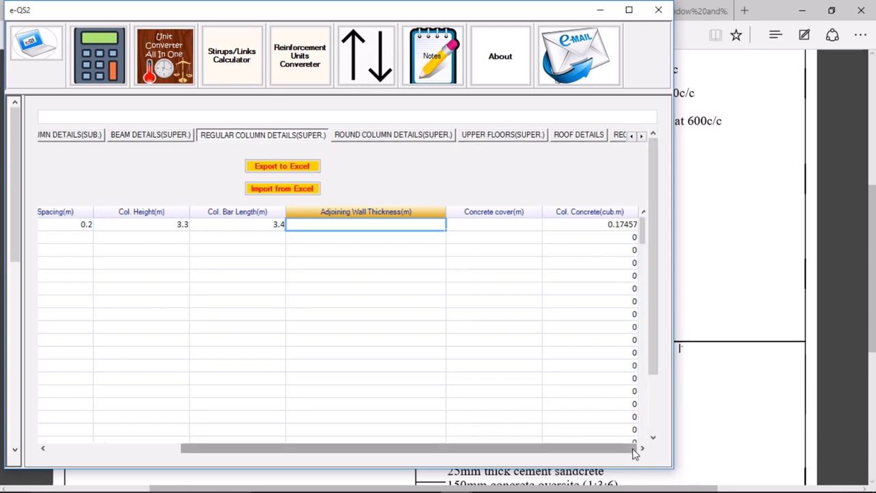
click(642, 136)
click(642, 136)
click(641, 136)
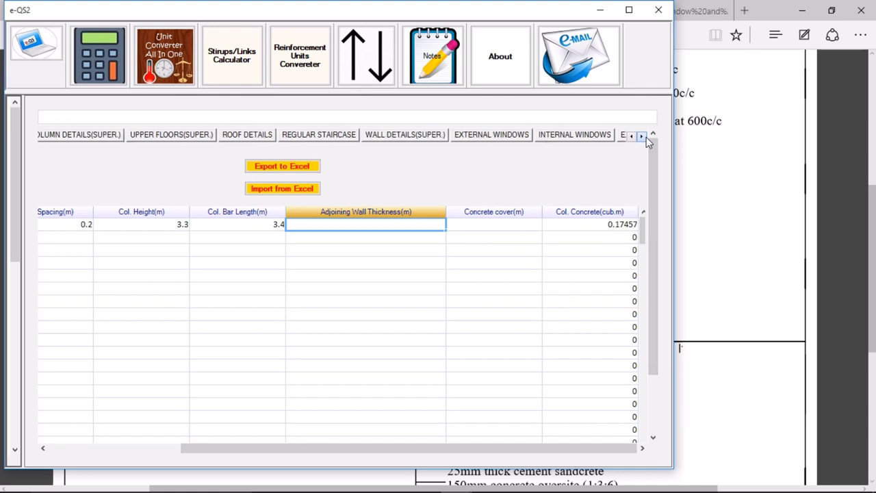
click(250, 141)
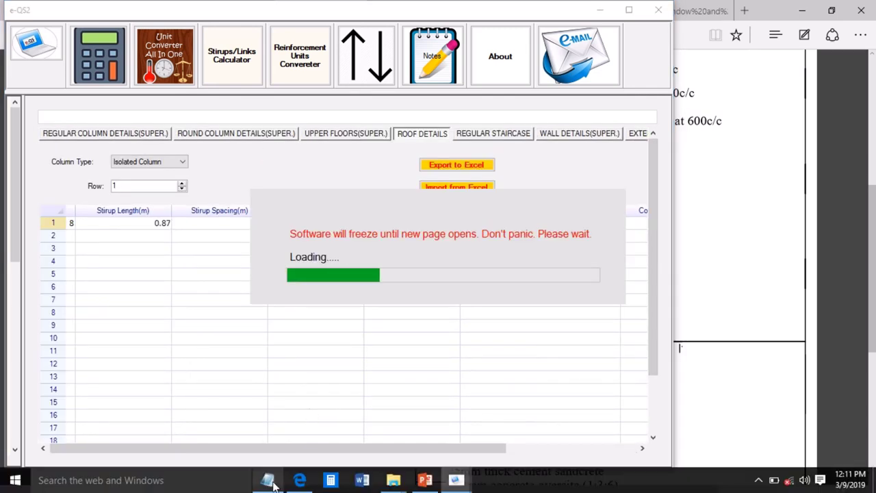
click(299, 479)
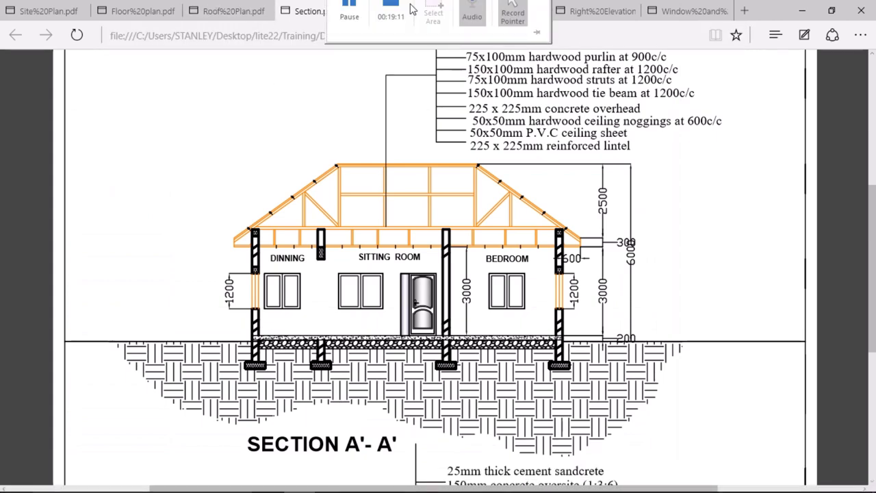
click(221, 11)
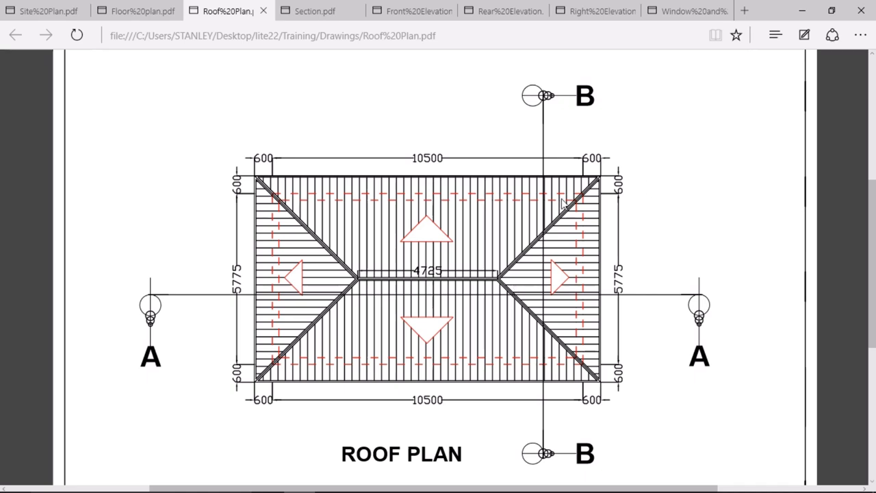
mouse_move(311, 487)
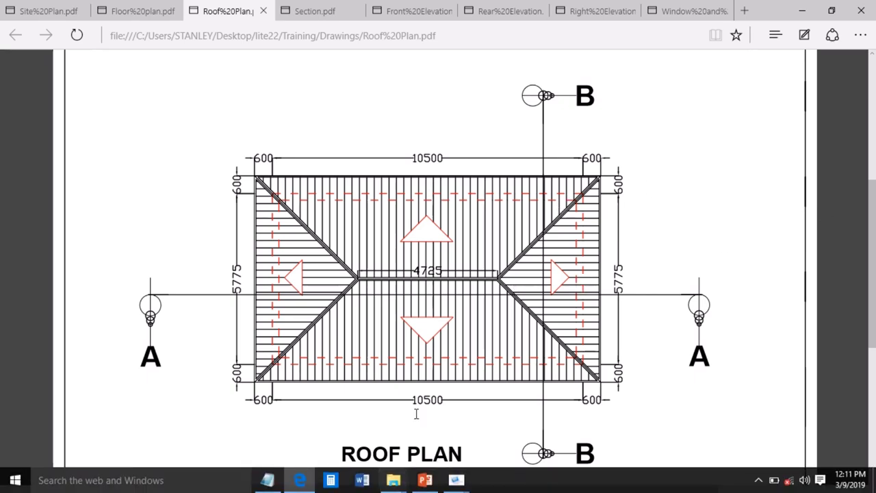
click(277, 483)
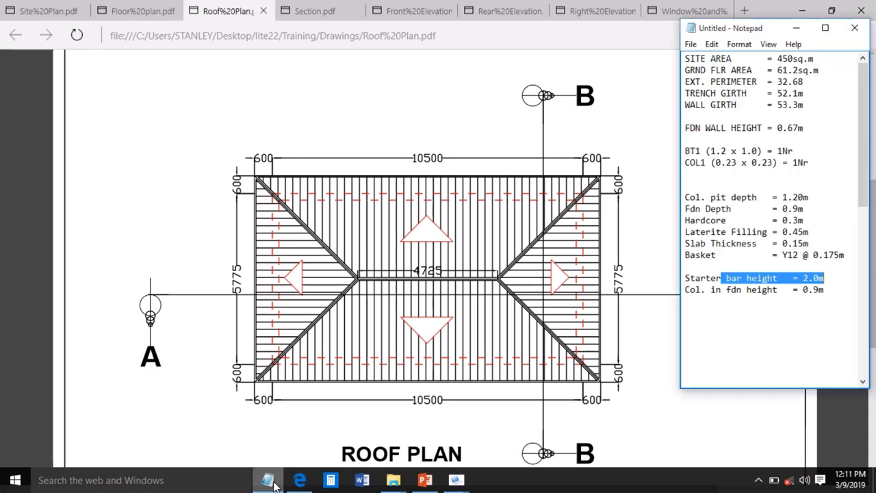
scroll(740, 230, down, 5)
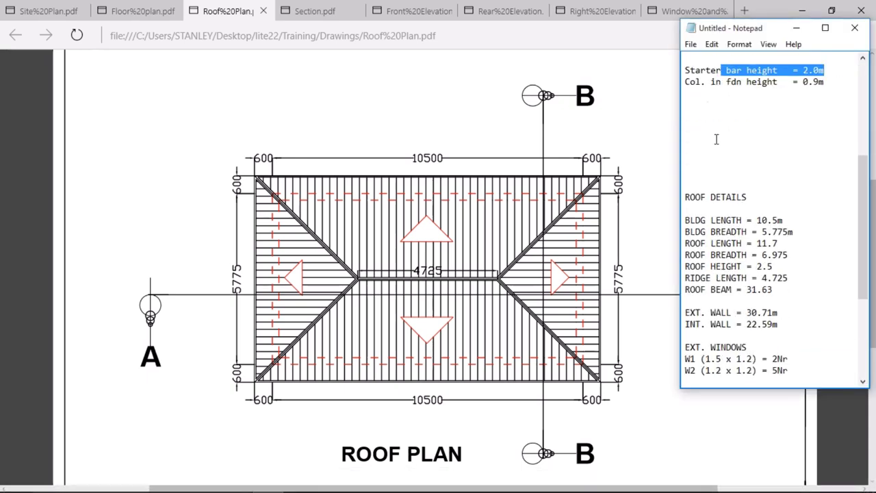
scroll(717, 142, down, 4)
scroll(732, 135, down, 1)
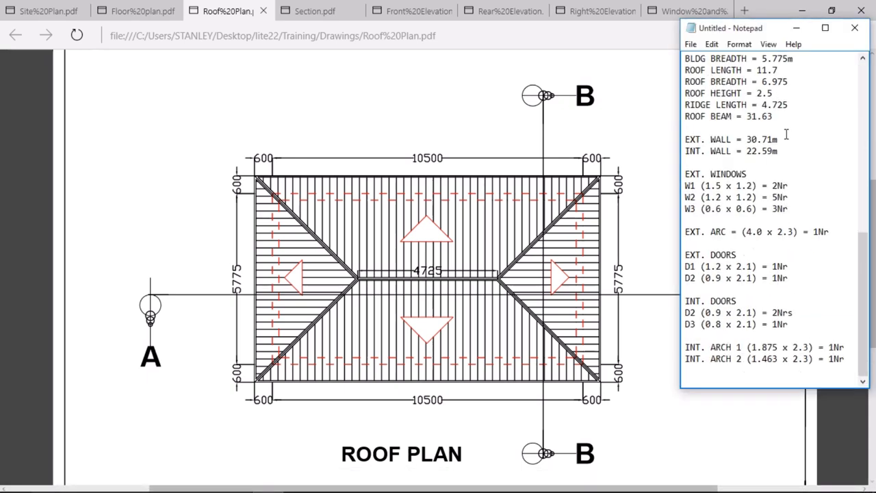
drag(860, 278, 856, 197)
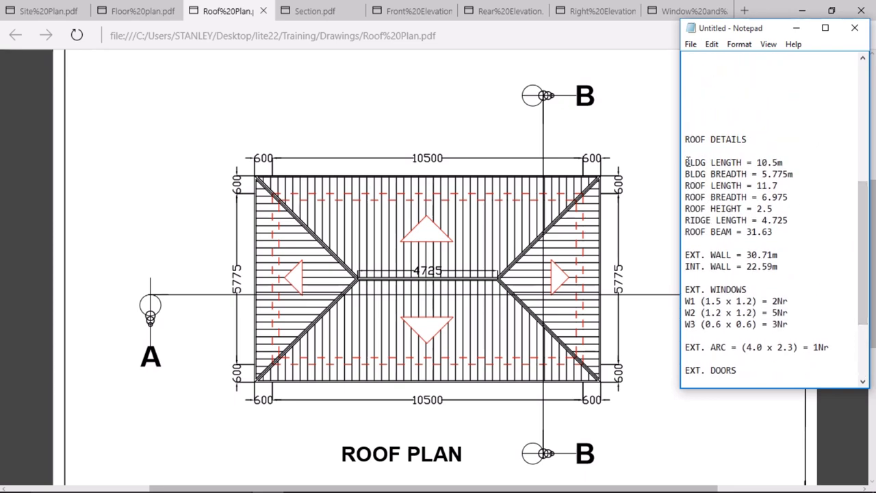
drag(685, 163, 804, 267)
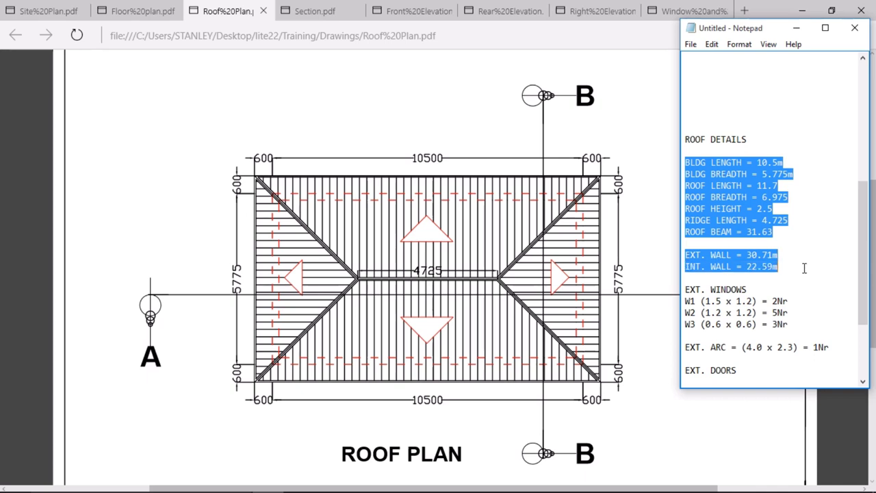
click(708, 162)
drag(800, 162, 682, 163)
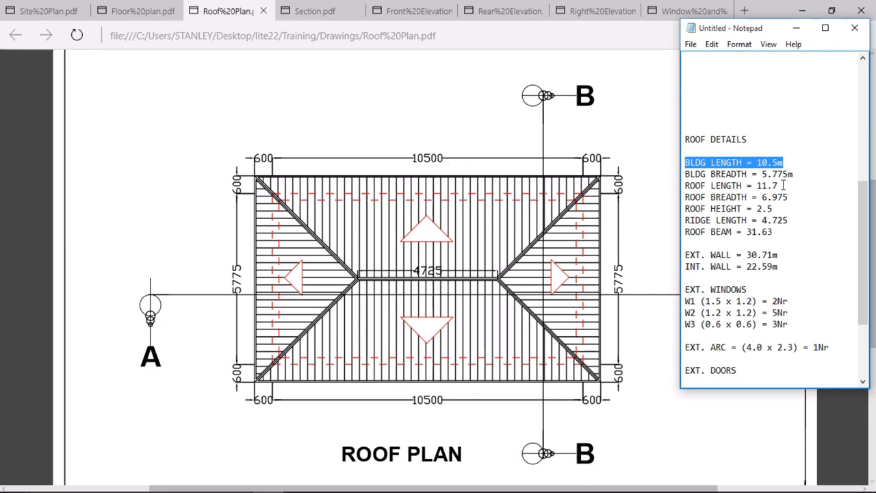
drag(811, 173, 683, 175)
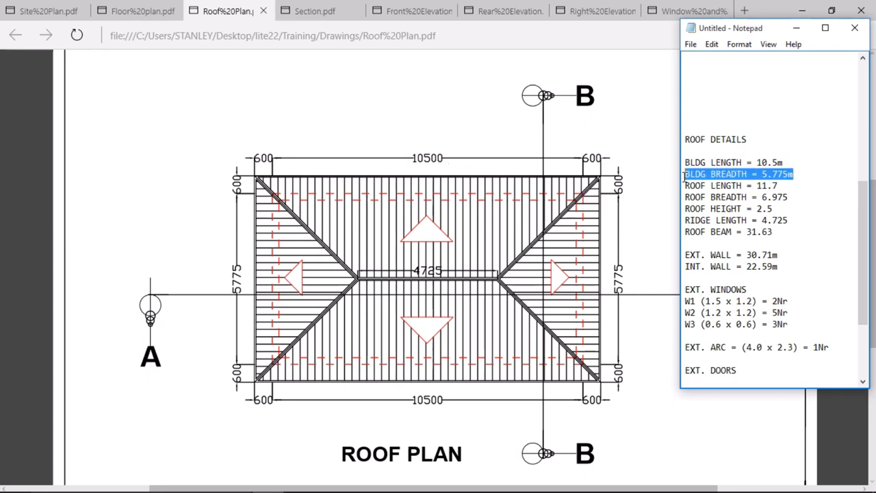
drag(793, 185, 695, 185)
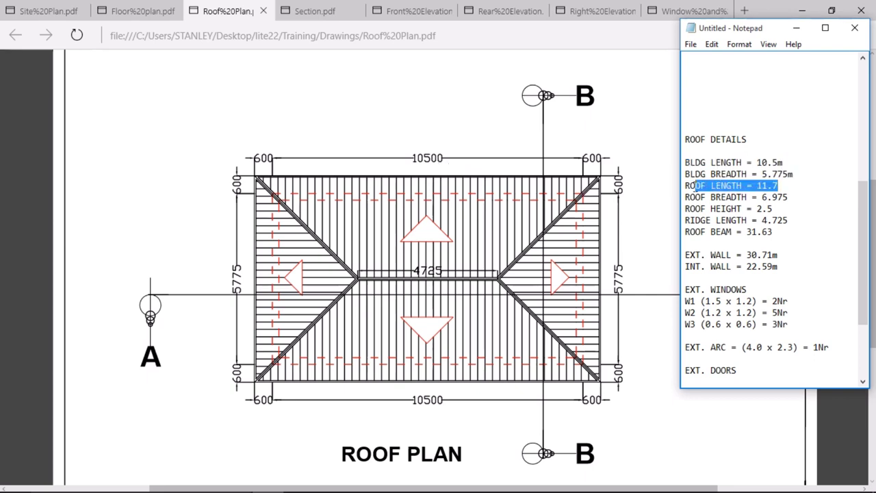
drag(794, 194, 715, 197)
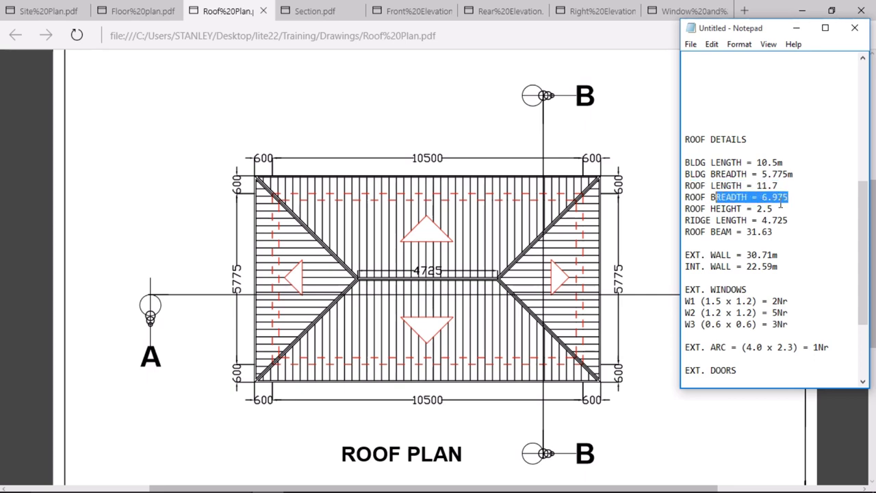
click(789, 197)
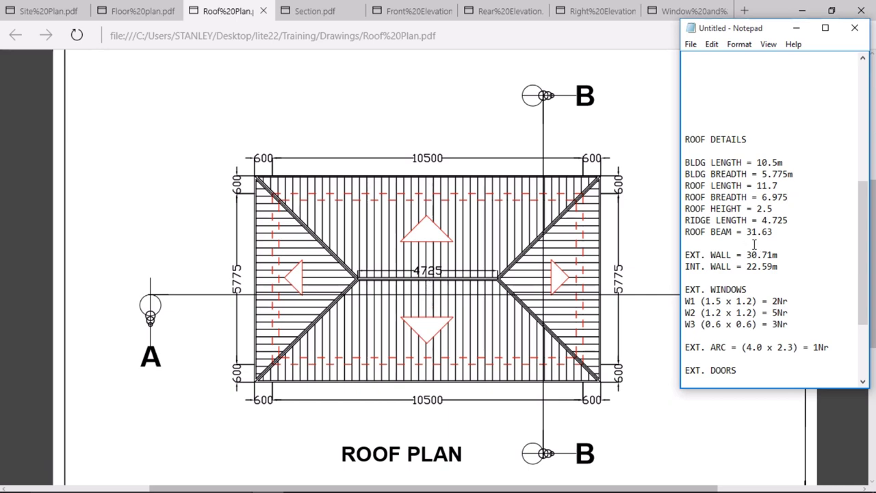
drag(803, 224, 753, 230)
double_click(787, 217)
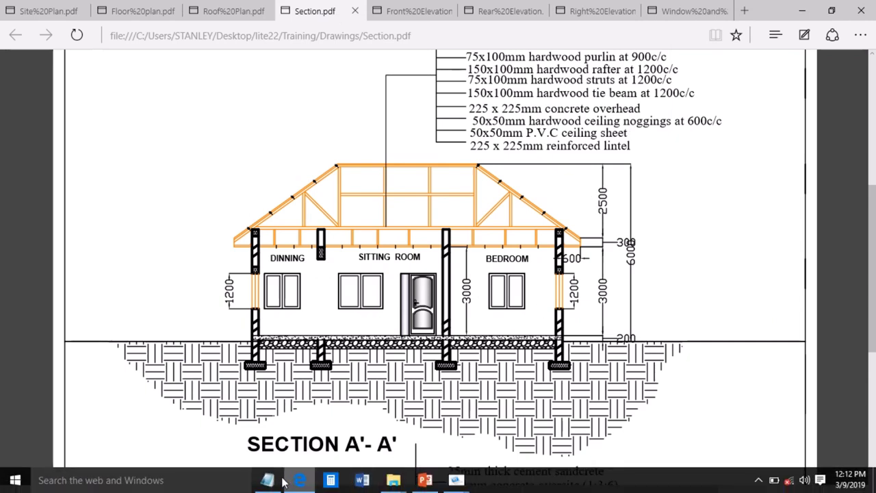
Highlight the Notepad ROOF DETAILS notes (roof height 2.5, ridge 4.725, beam 31.63) and return to e-QS2.
click(361, 480)
drag(779, 233, 682, 143)
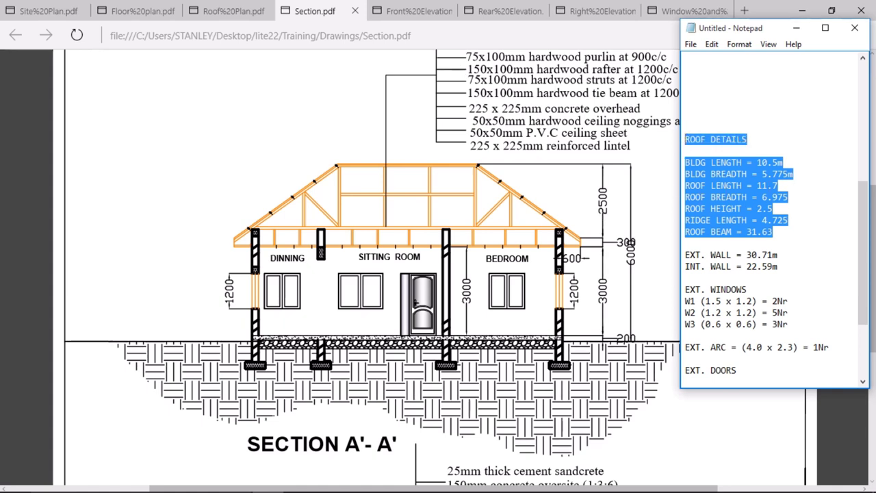
click(455, 479)
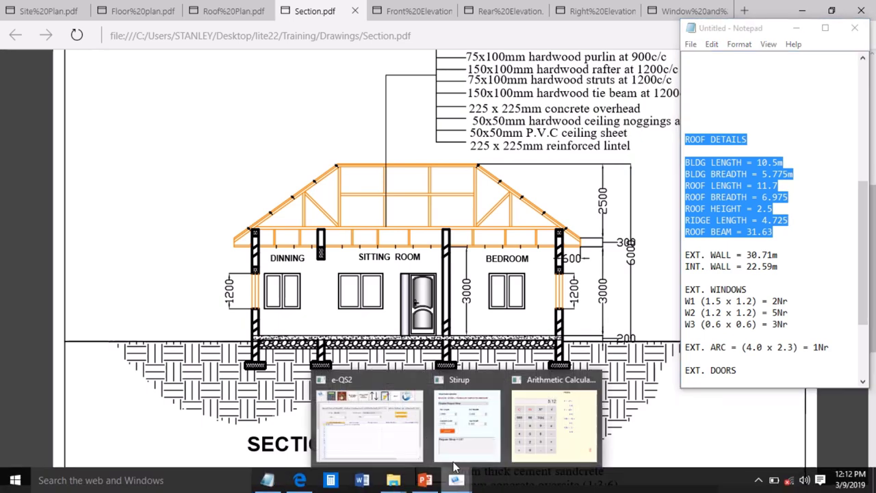
click(369, 421)
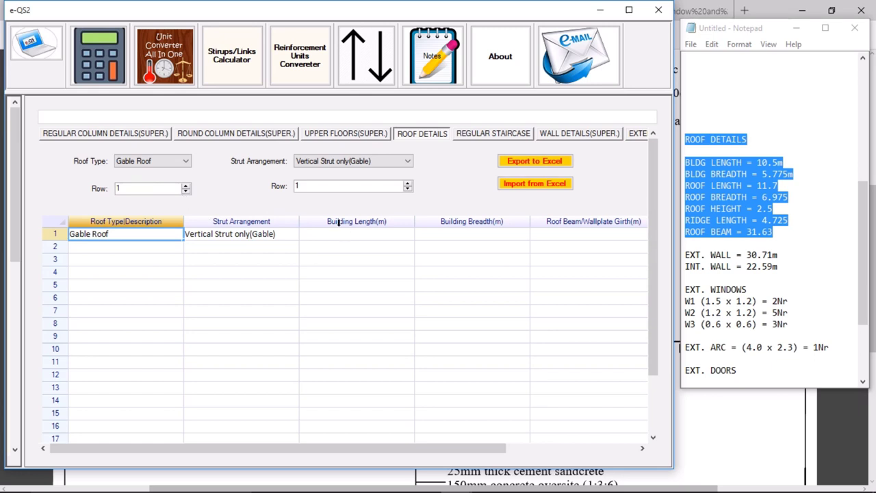
Set row 1's roof type to Hip Roof and strut arrangement to Vertical & Diagonal(Hip).
drag(346, 236, 342, 236)
scroll(643, 226, up, 2)
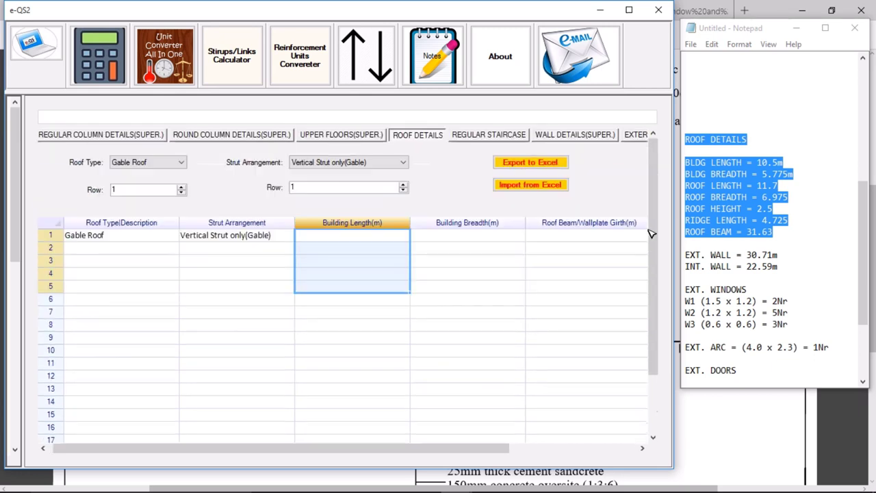
click(137, 234)
click(164, 163)
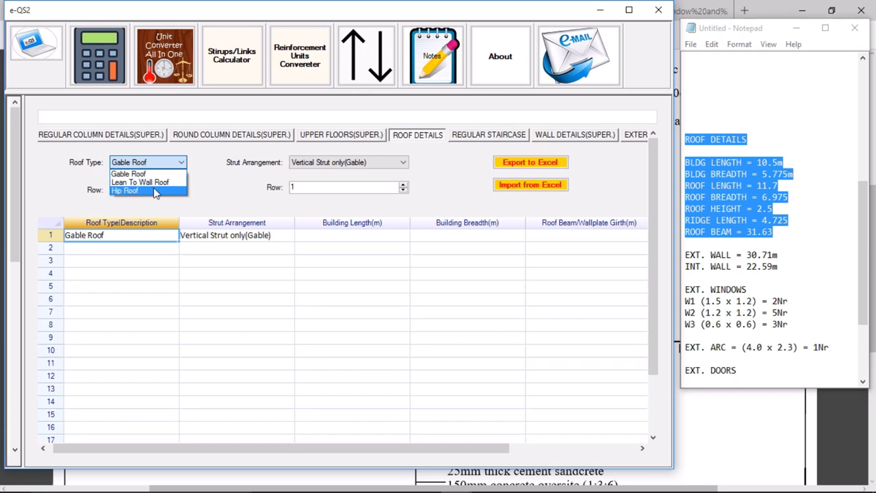
click(152, 191)
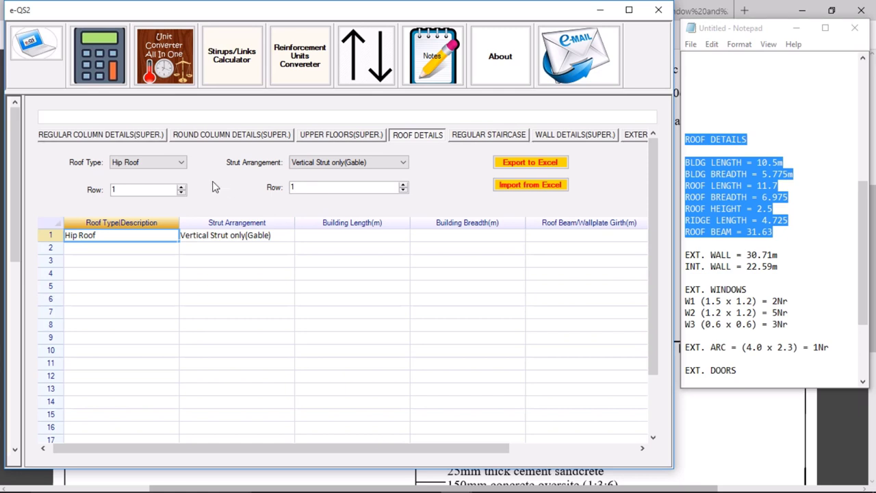
click(343, 166)
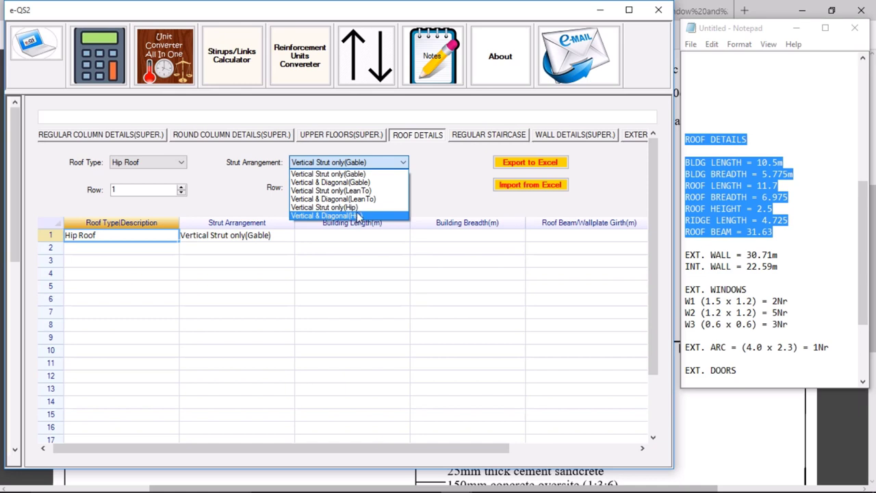
click(328, 216)
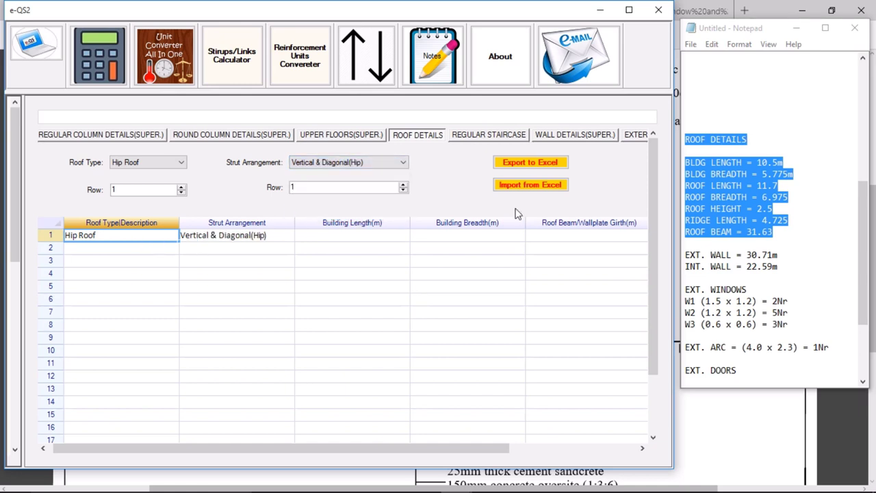
drag(377, 235, 383, 232)
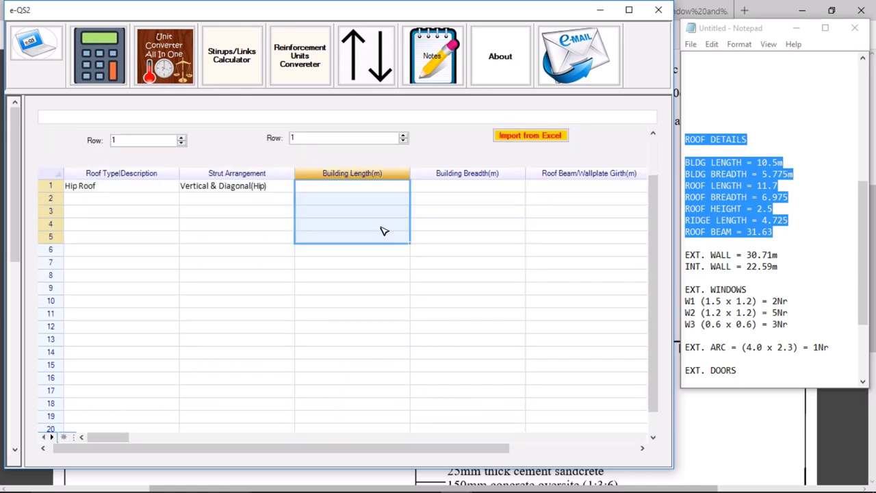
Enter building length 10.5 and breadth 5.78 in roof row 1.
click(391, 191)
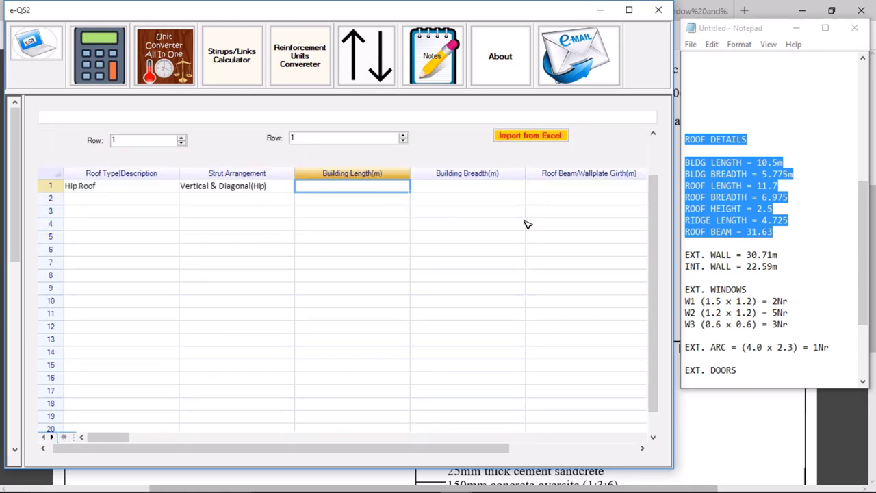
click(365, 185)
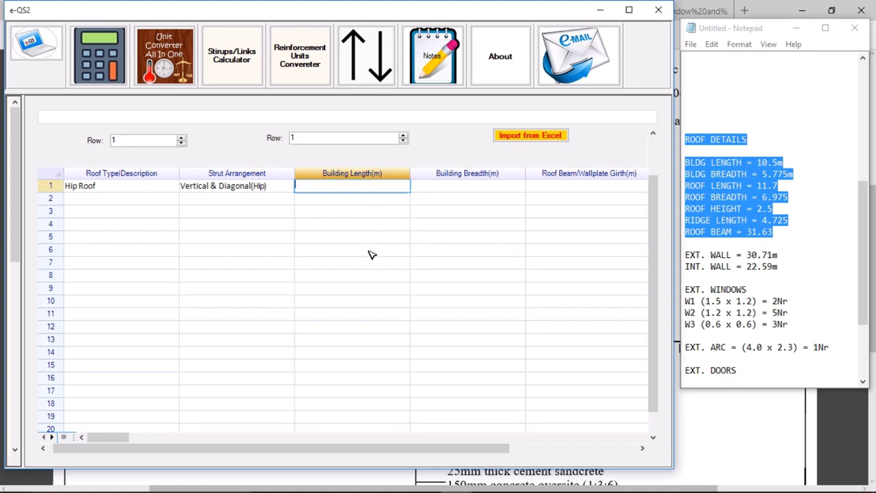
text(10.5)
key(Tab)
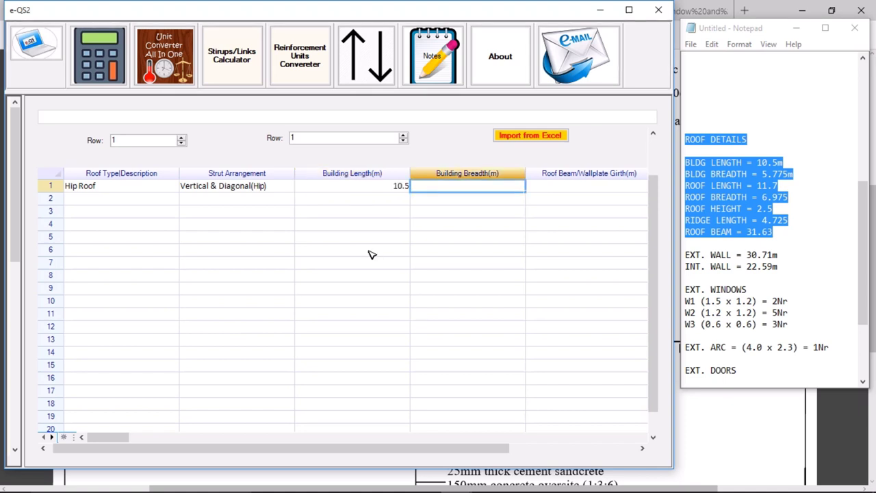
text(5)
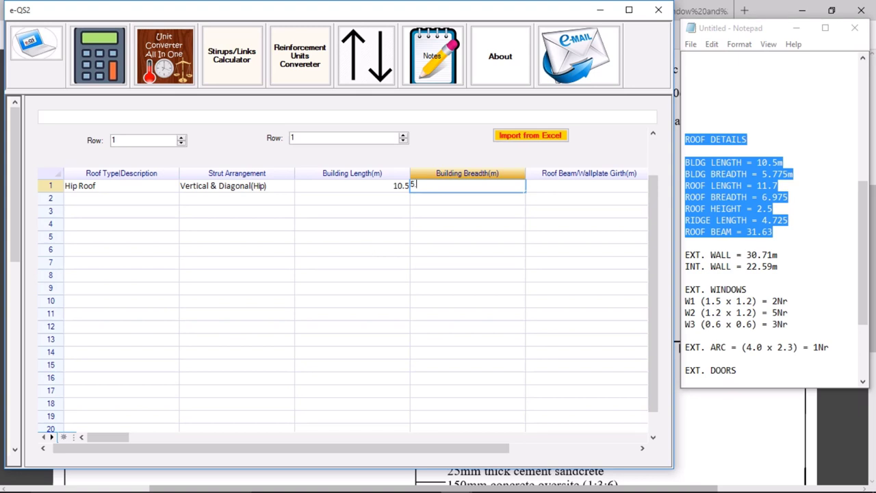
text(.78)
key(Tab)
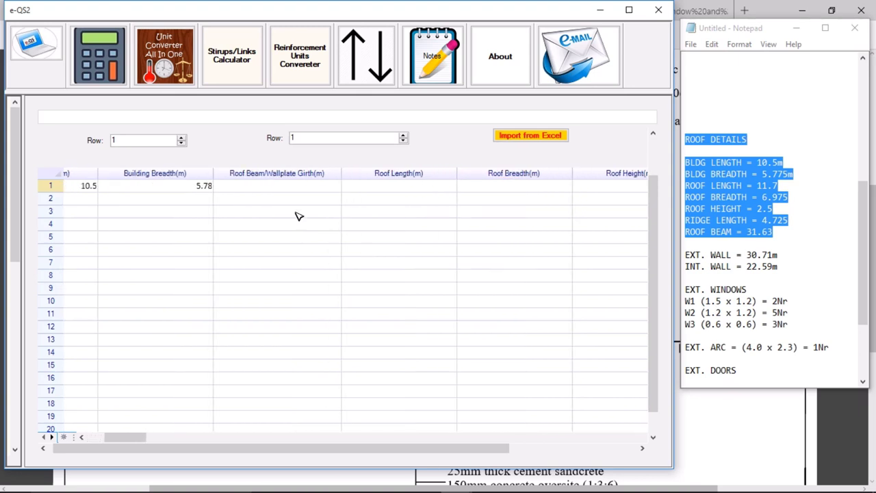
Enter roof beam girth 31.63, roof length 11.7 and roof breadth 6.98.
click(281, 188)
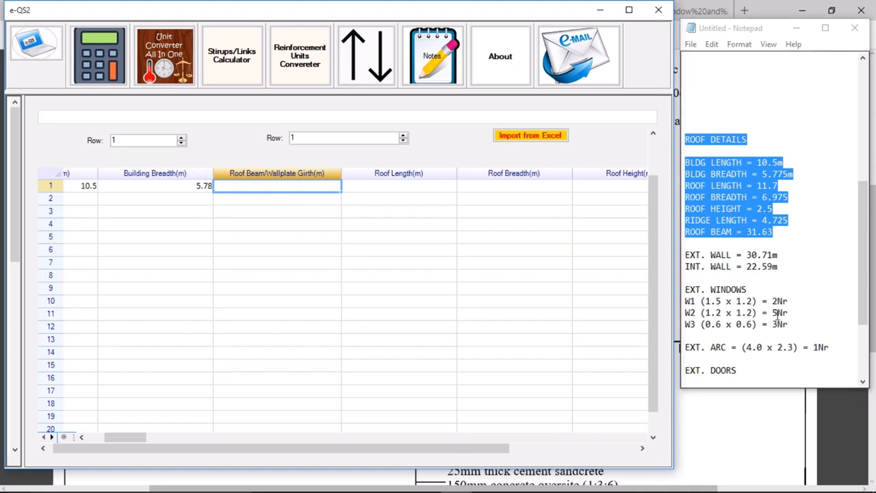
click(285, 183)
text(4)
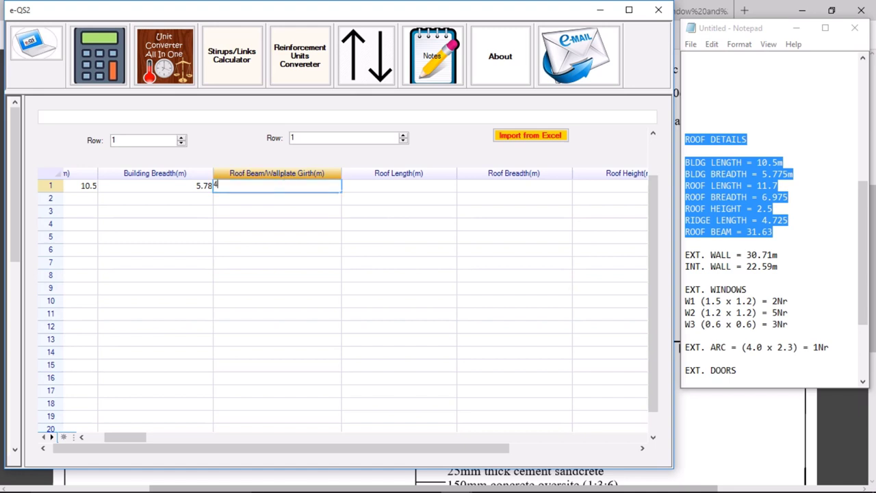
key(BackSpace)
text(31.63)
key(Tab)
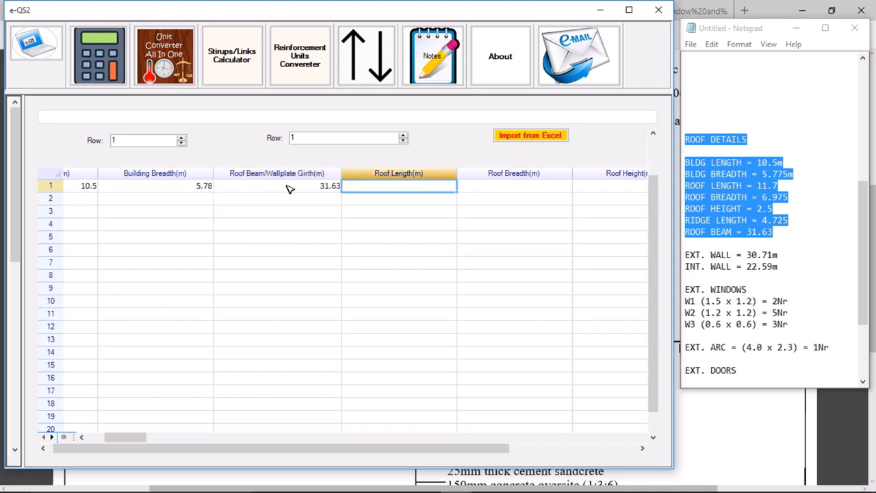
text(11.7)
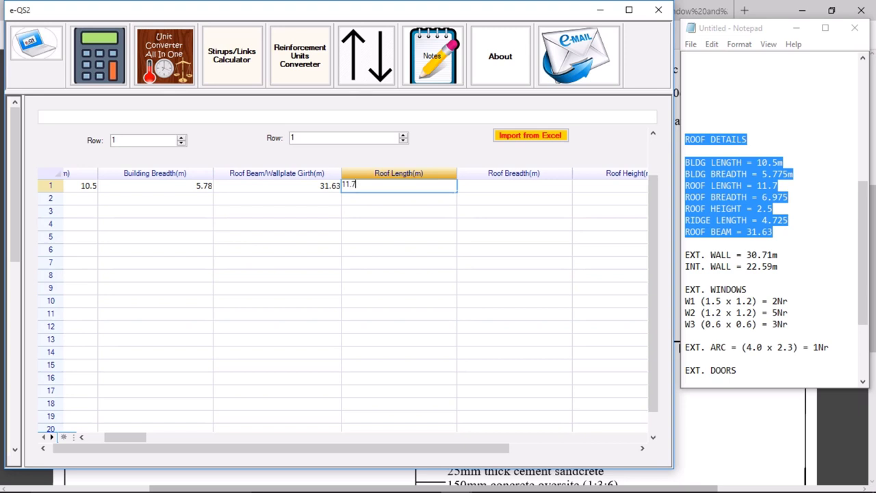
key(Tab)
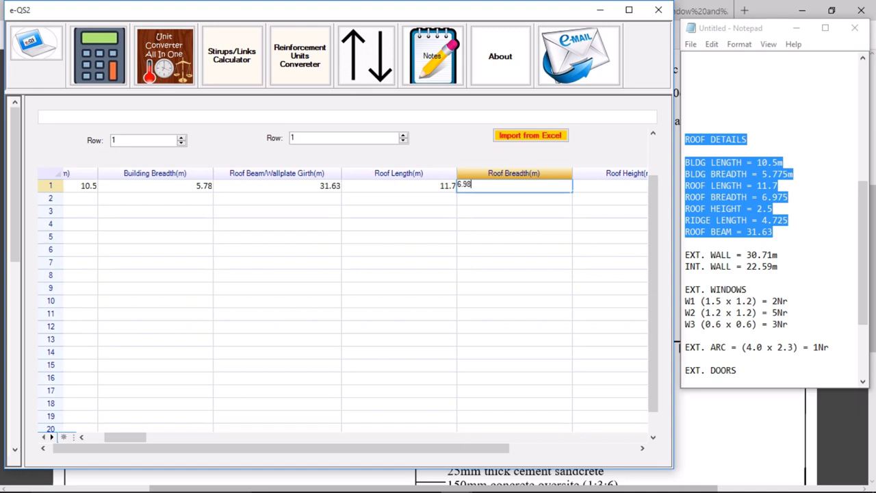
key(Tab)
click(289, 190)
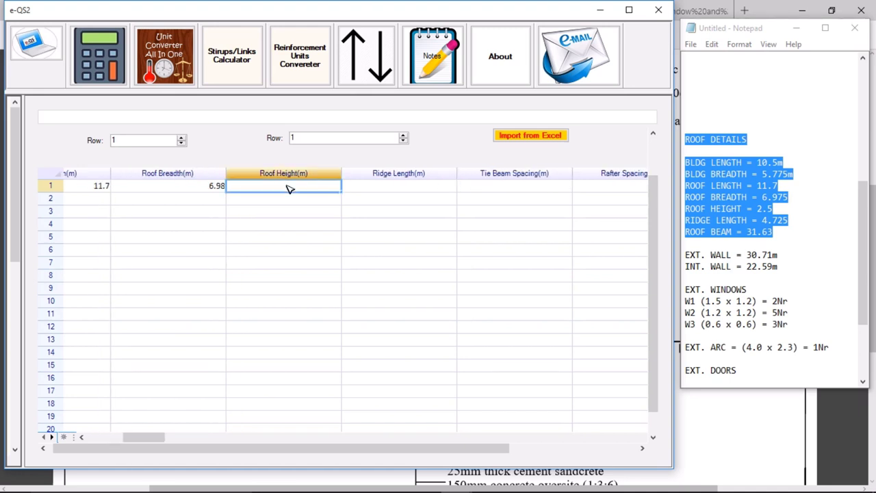
Enter roof height 2.5 and ridge length 4.73.
text(2.5)
key(Tab)
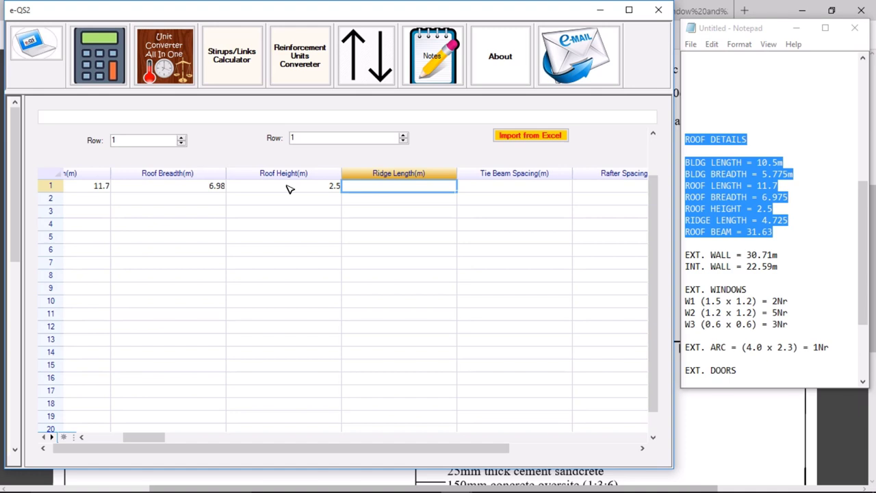
text(4.73)
key(Tab)
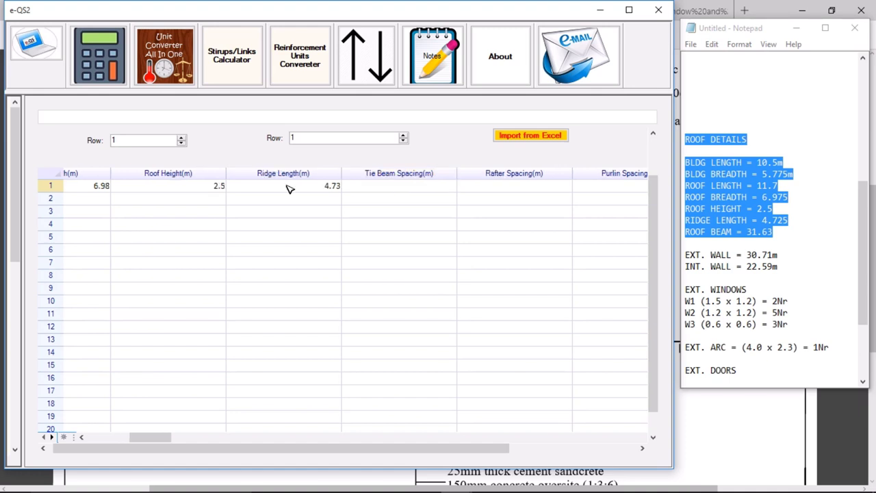
Set tie beam 1.2, rafter 1.2, purlin 0.9 and ties 1.2 spacings.
click(171, 188)
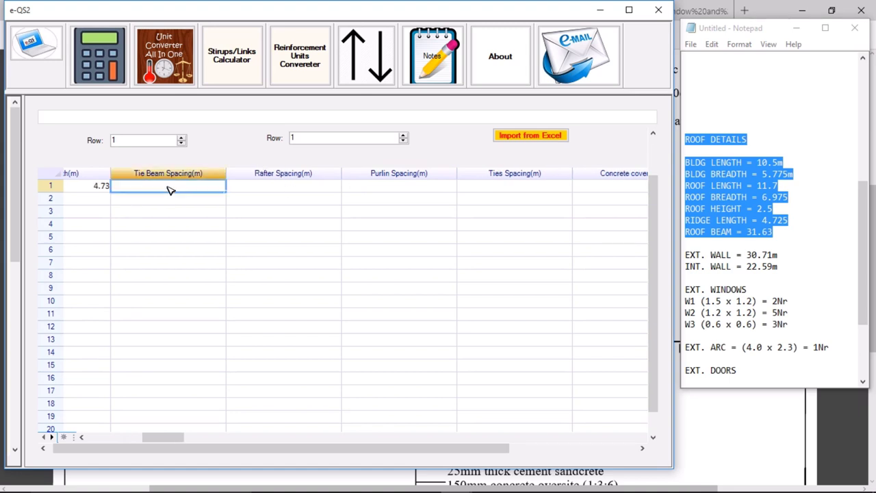
text(1.2)
key(Tab)
text(1)
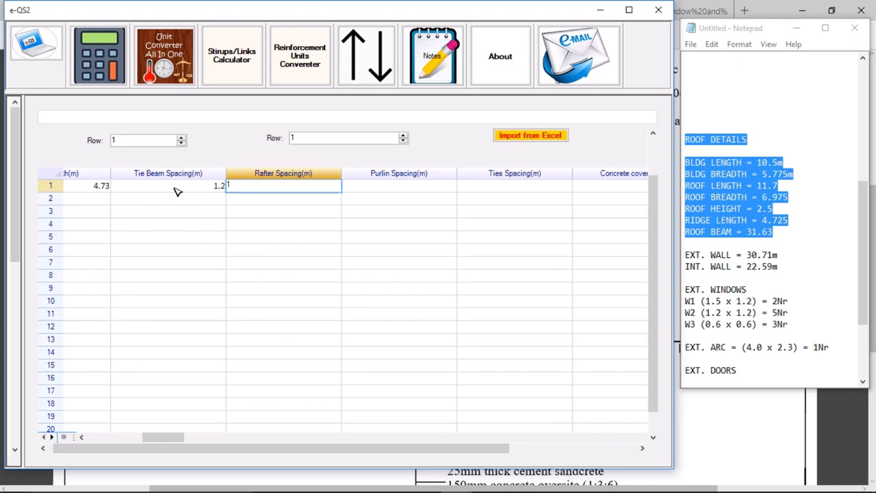
text(.2)
key(Tab)
text(0)
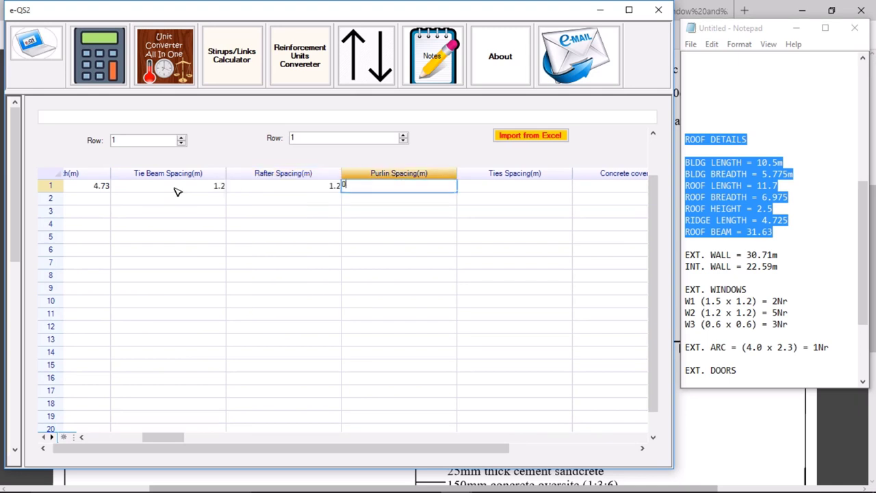
text(.9)
key(Tab)
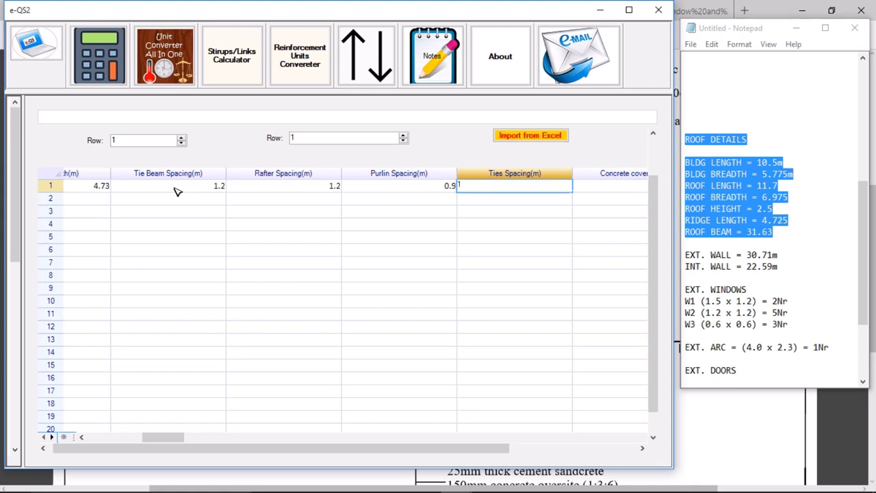
text(1.2)
key(Tab)
scroll(175, 192, right, 3)
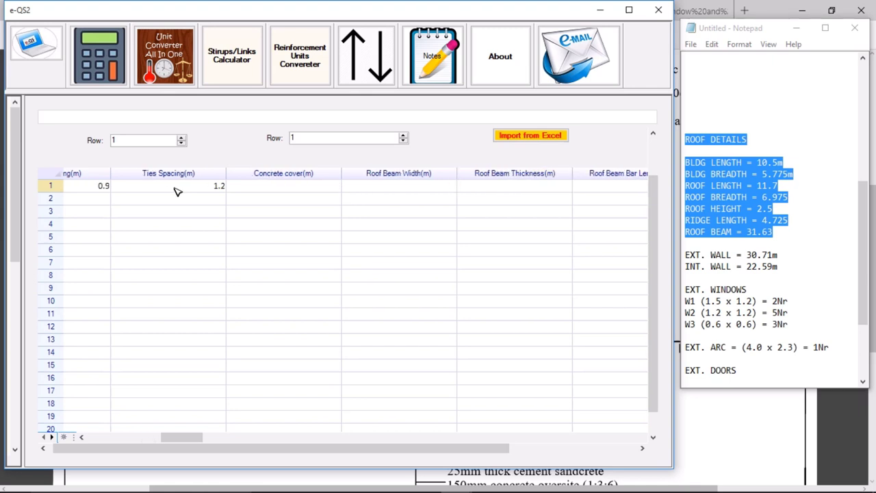
Enter 0.025 concrete cover and a 0.23 × 0.23 m roof beam section.
click(290, 186)
text(0)
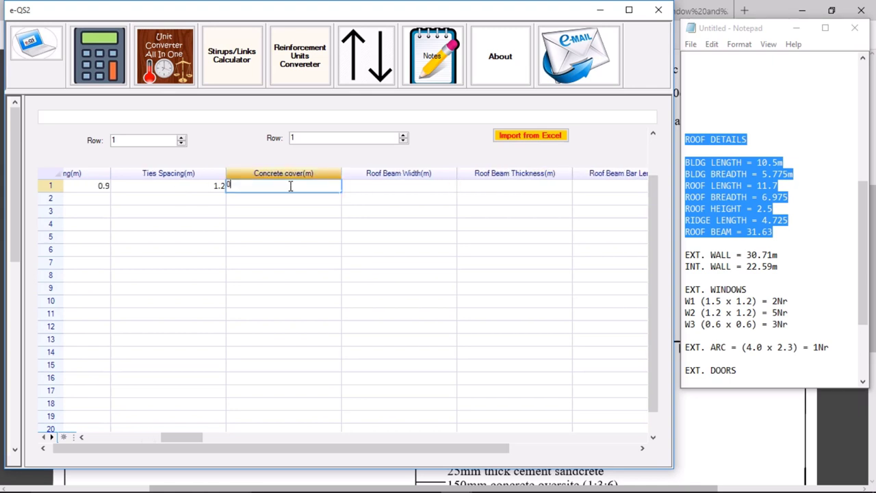
text(.025)
key(Tab)
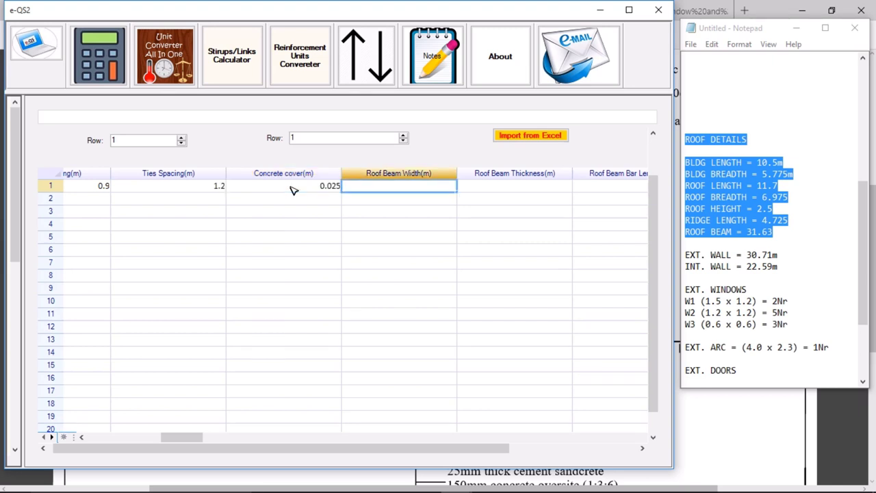
text(0.23)
key(Tab)
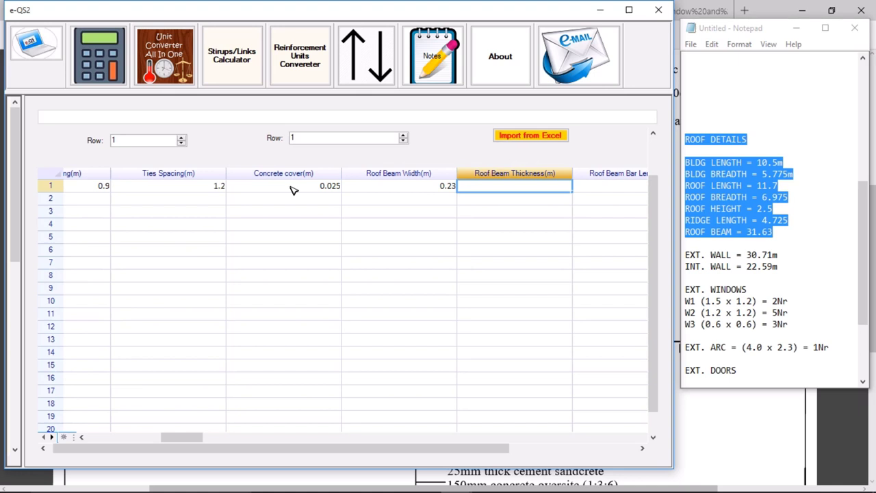
text(0.23)
key(Tab)
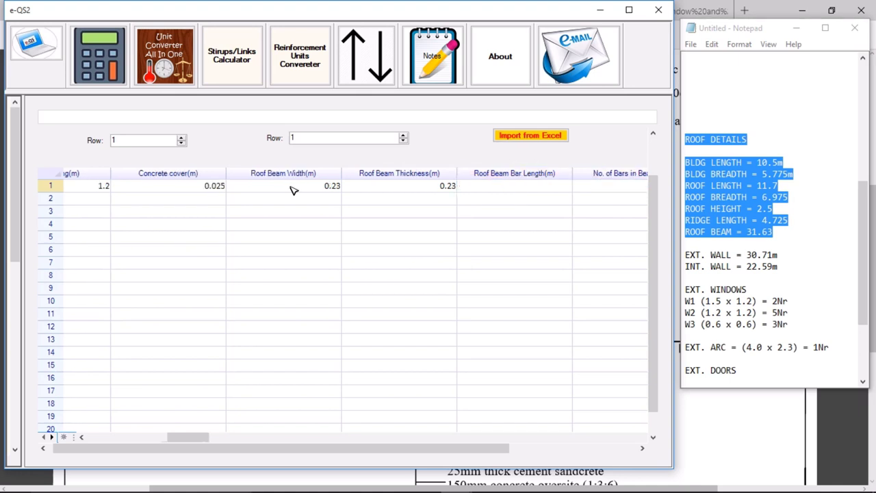
Enter roof beam bar length 35.63 with 4 bars of 12 mm.
click(284, 187)
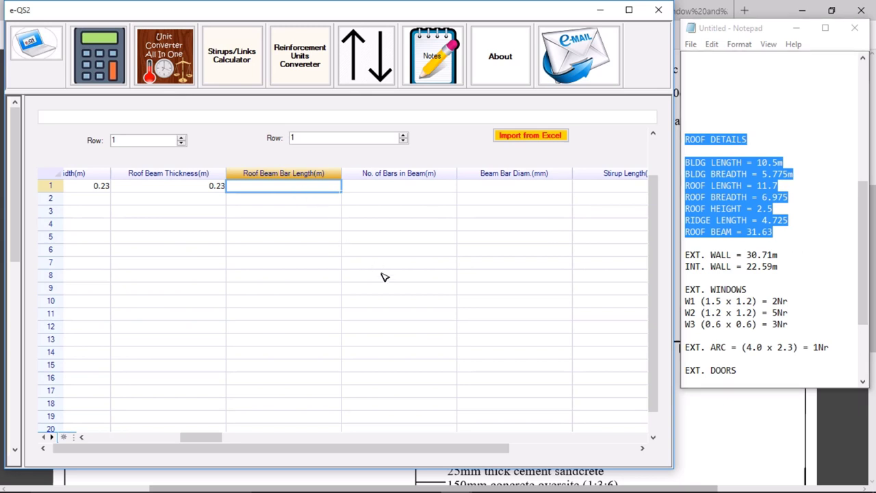
text(3)
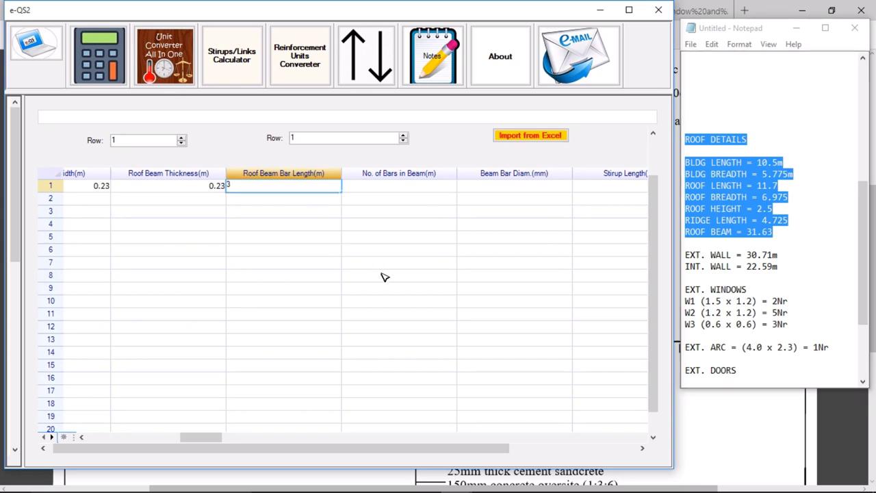
text(5.63)
key(Tab)
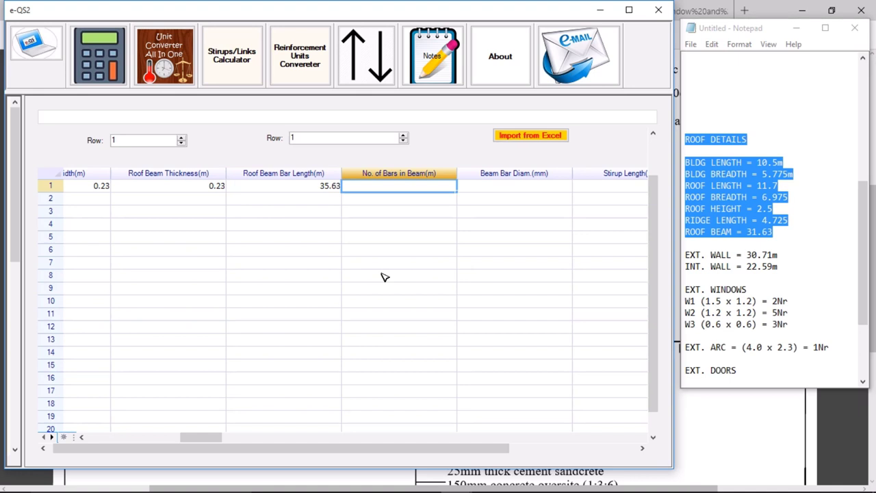
click(407, 186)
text(4)
key(Tab)
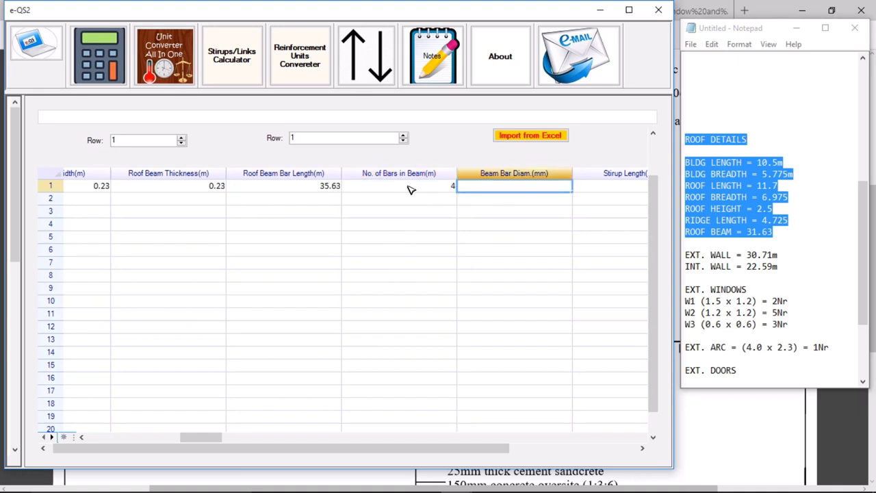
text(12)
key(Tab)
scroll(411, 190, right, 2)
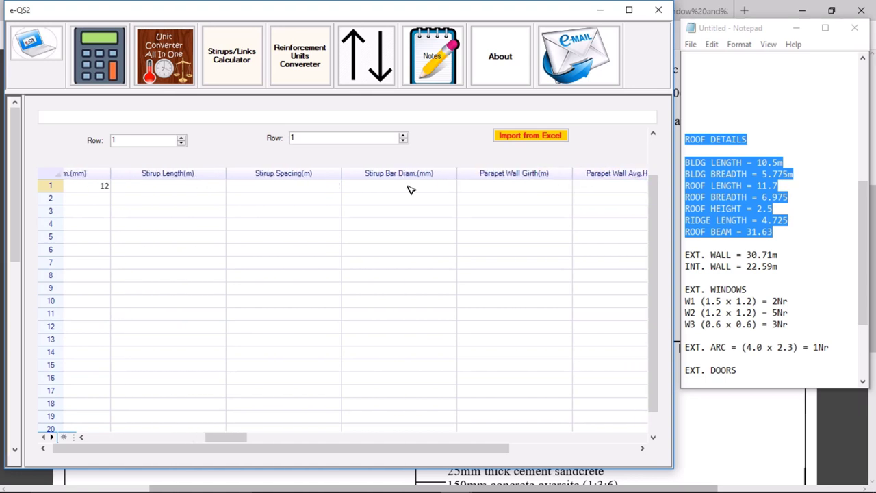
Set roof beam stirrups to 0.87 m length, 0.2 m spacing and 8 mm diameter.
click(167, 187)
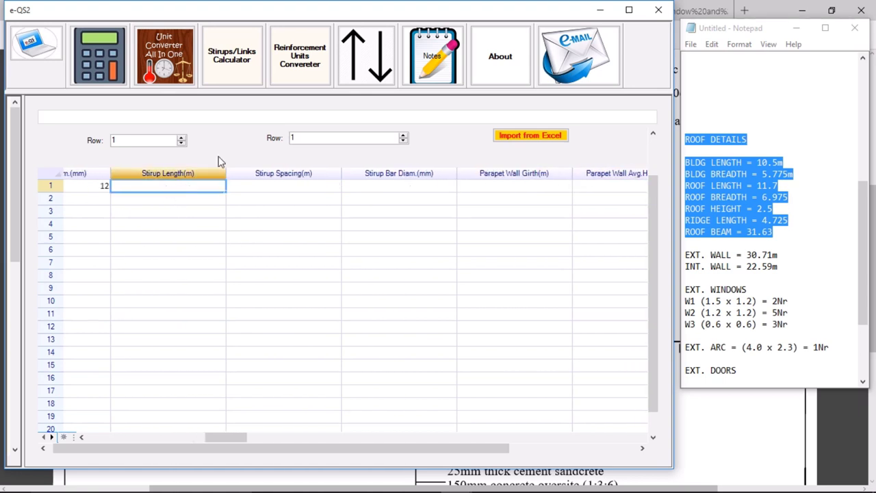
text(0)
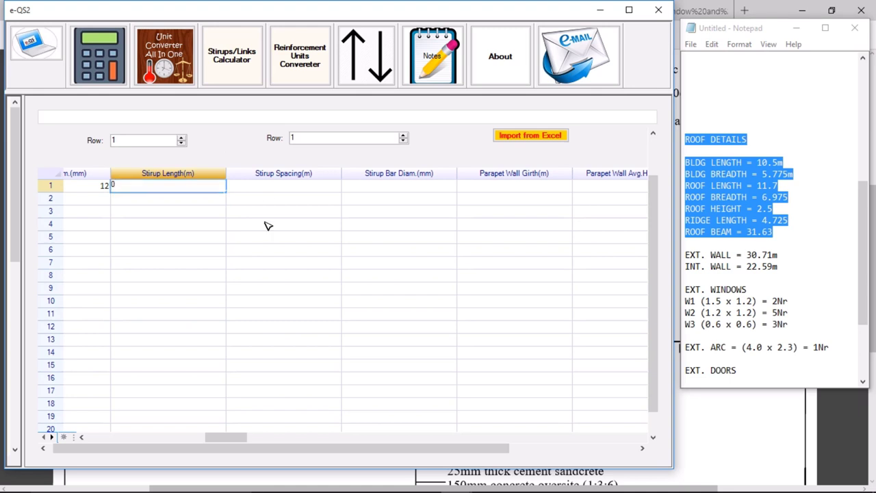
text(.87)
mouse_move(455, 480)
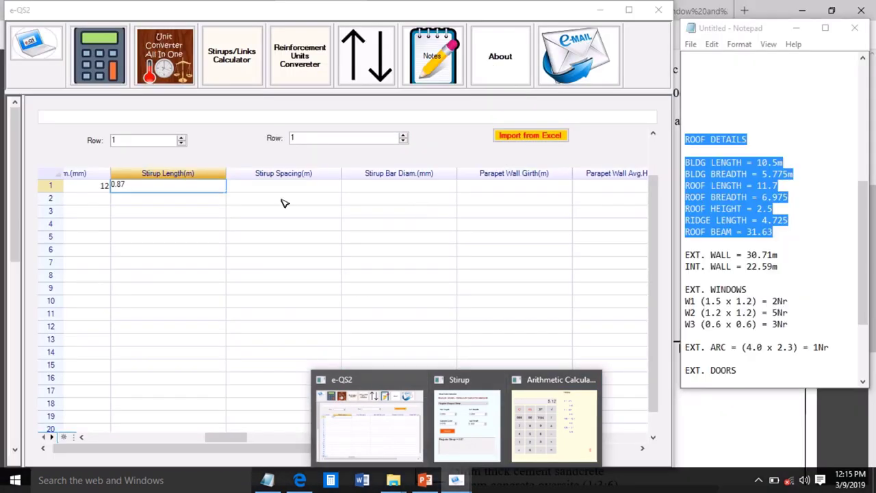
click(278, 190)
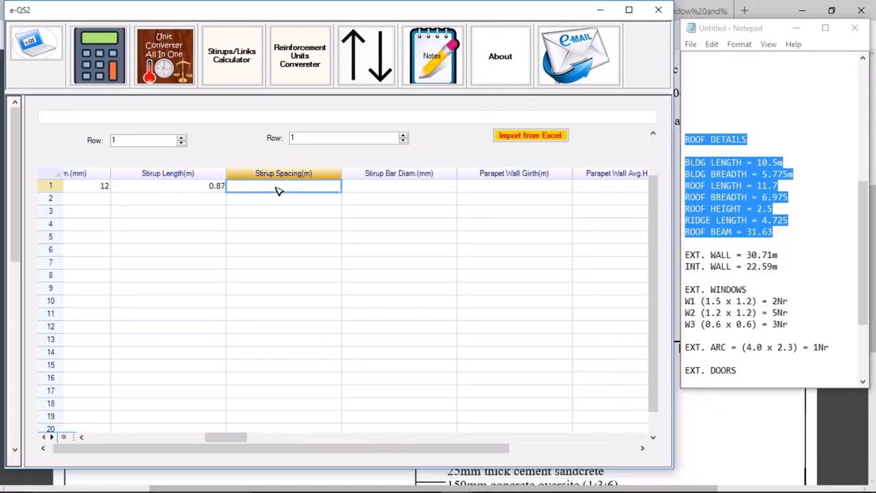
text(0.2)
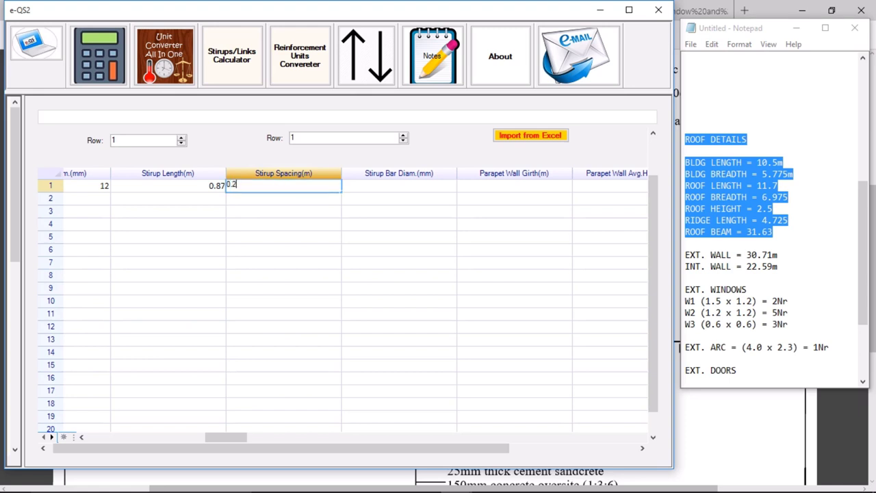
key(Tab)
text(8)
key(Tab)
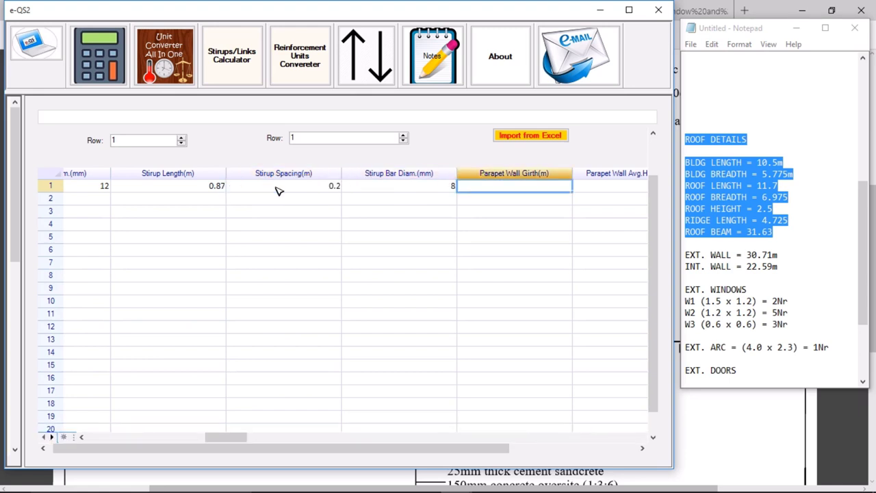
Move along row 1 past the Parapet Wall Girth to the Number of Roofs entry.
key(Tab)
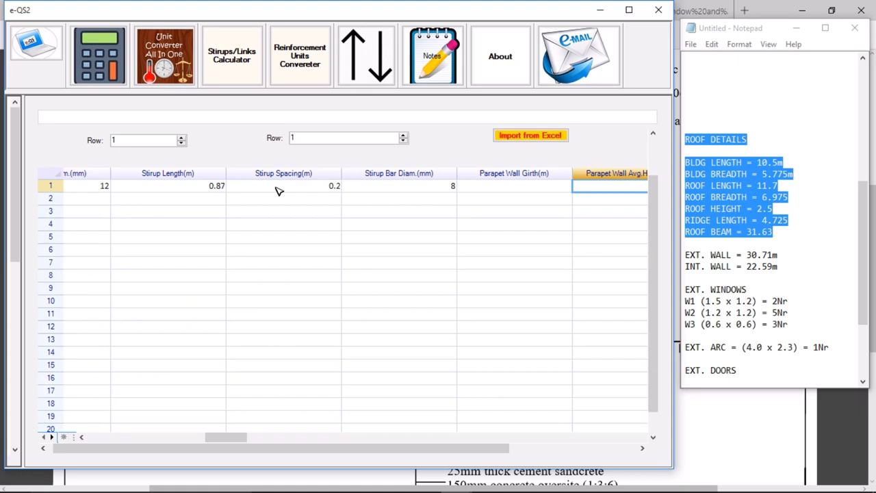
key(Tab)
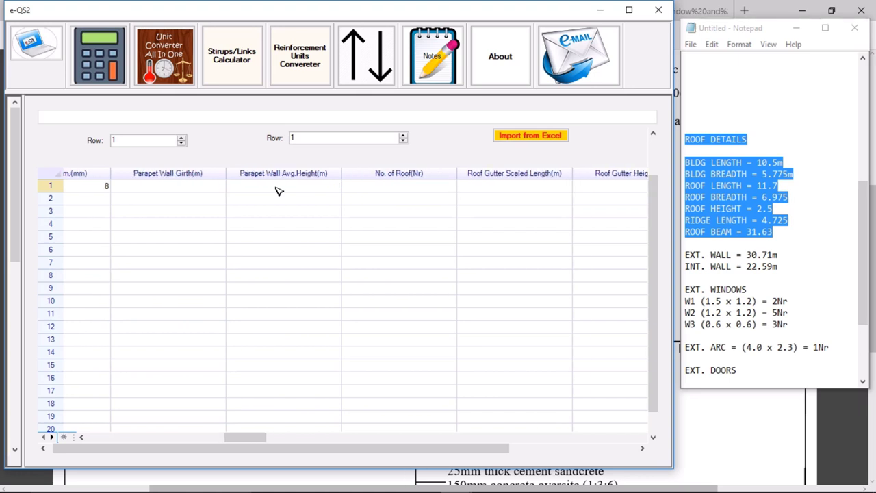
click(196, 189)
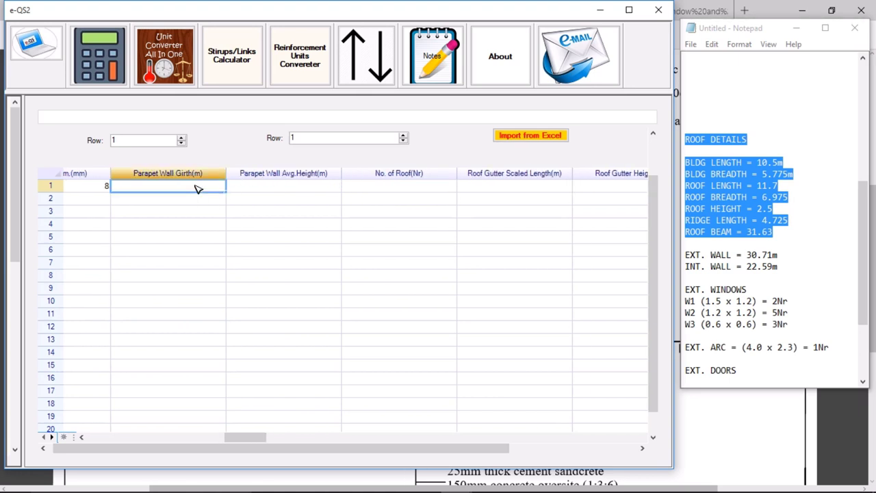
key(Tab)
key(Tab)
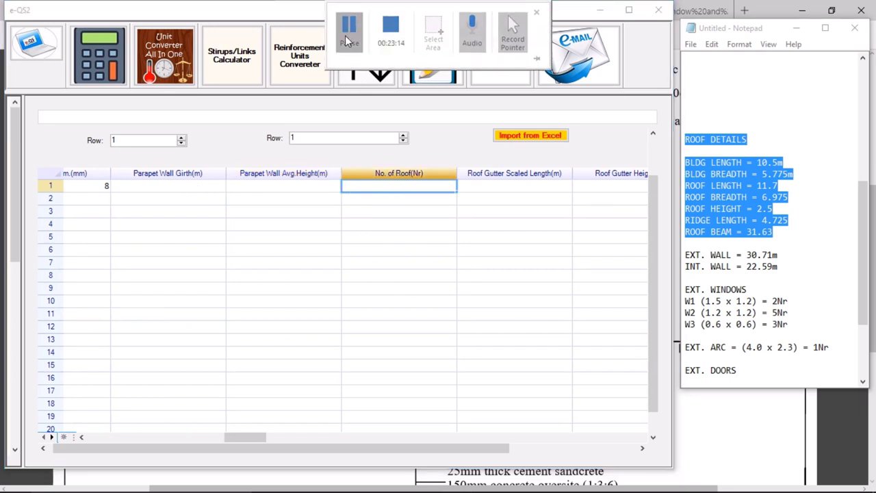
Enter 1 in row 1's No. of Roof(Nr) column.
click(346, 34)
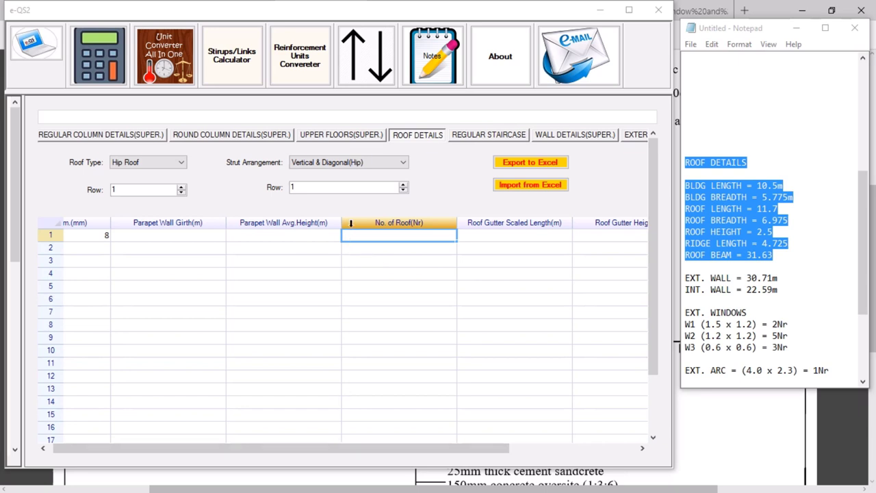
drag(405, 239, 403, 237)
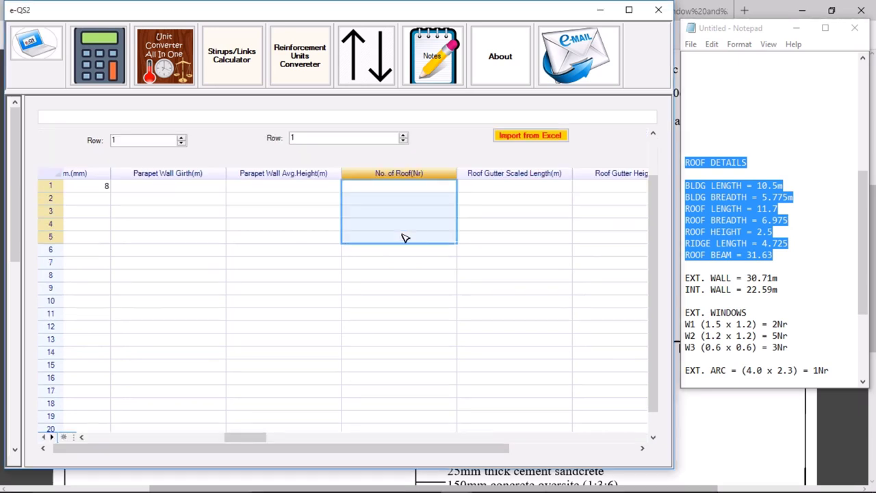
click(413, 191)
key(Right)
key(Right)
key(Right)
key(Right)
key(Right)
key(Right)
key(Right)
key(Right)
key(Right)
key(Right)
key(Right)
key(Right)
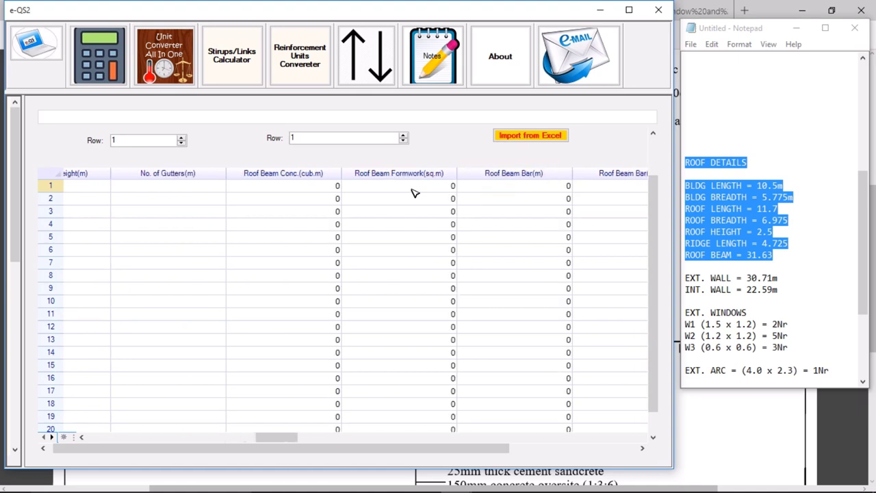
key(Right)
key(Right)
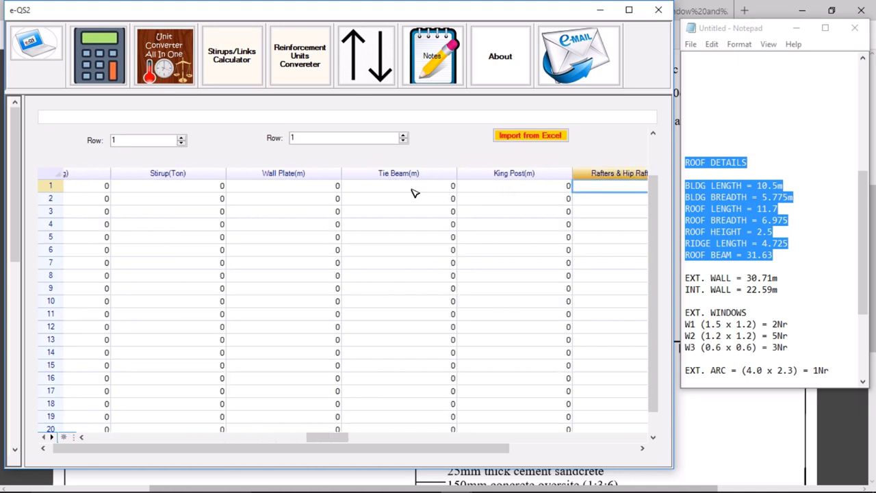
key(Left)
key(Left)
key(Left)
key(Left)
key(Left)
key(Left)
key(Left)
key(Left)
key(Left)
key(Left)
key(Left)
key(Left)
key(Left)
key(Left)
key(Left)
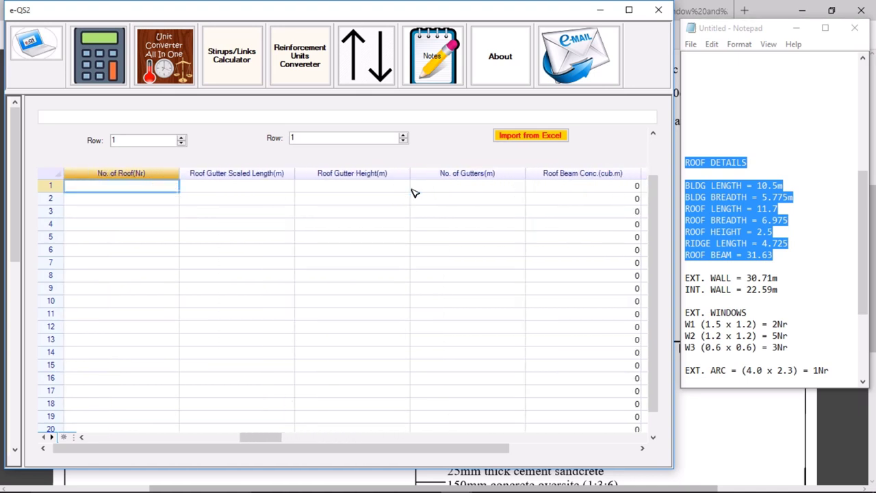
key(Right)
key(Right)
key(Left)
key(Left)
text(1)
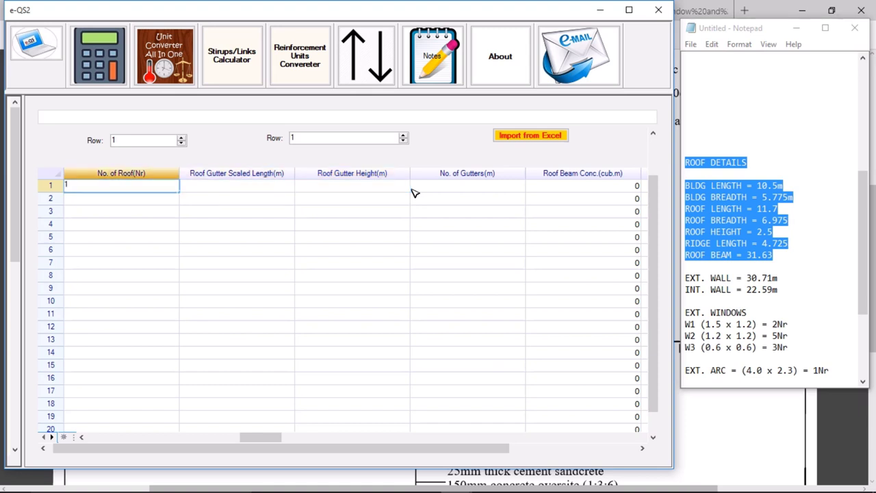
click(410, 186)
Review the computed roof beam quantities and re-enter the 8 mm stirrup bar diameter.
key(Right)
key(Right)
key(Right)
key(Right)
key(Right)
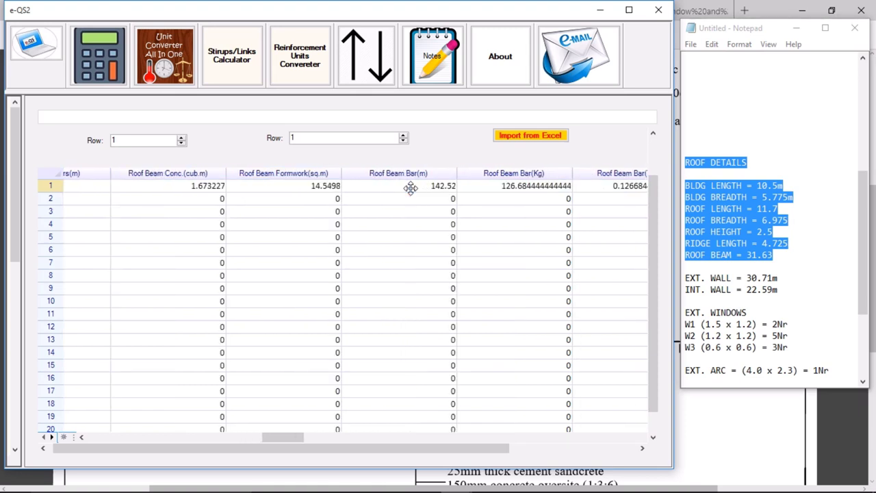
key(Right)
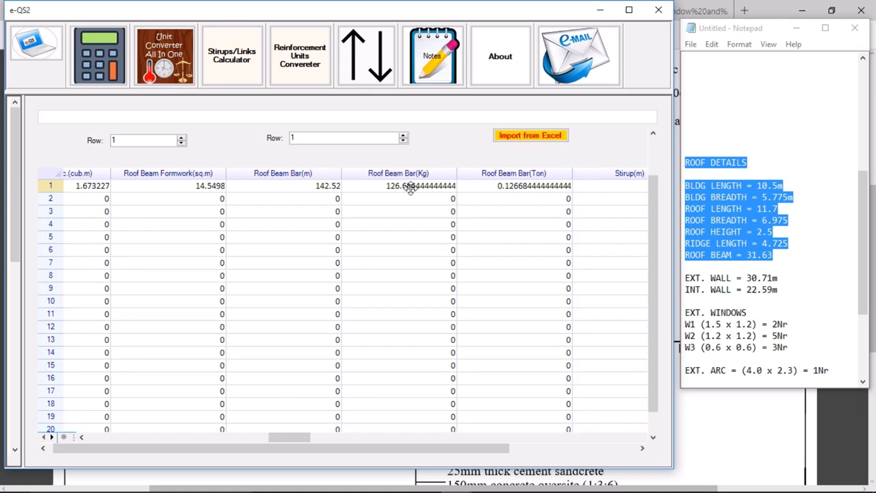
key(Right)
key(Left)
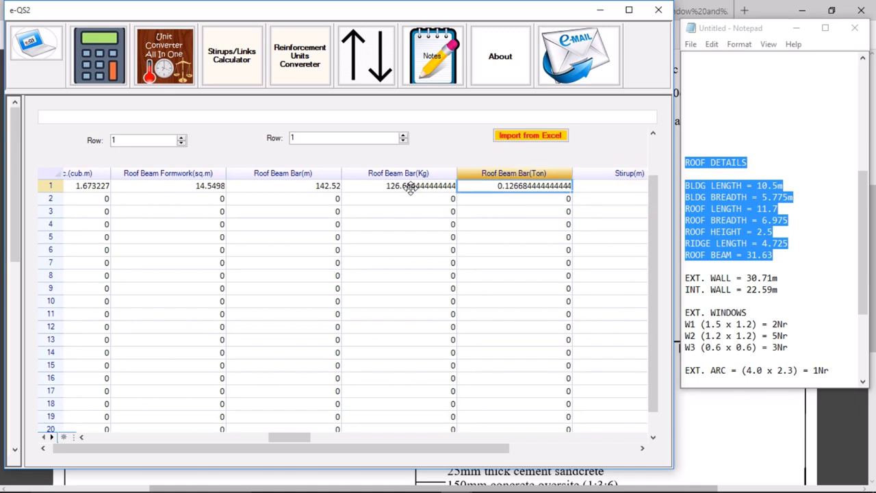
key(Right)
key(Right)
key(Right)
key(Right)
key(Left)
key(Left)
click(395, 186)
text(8)
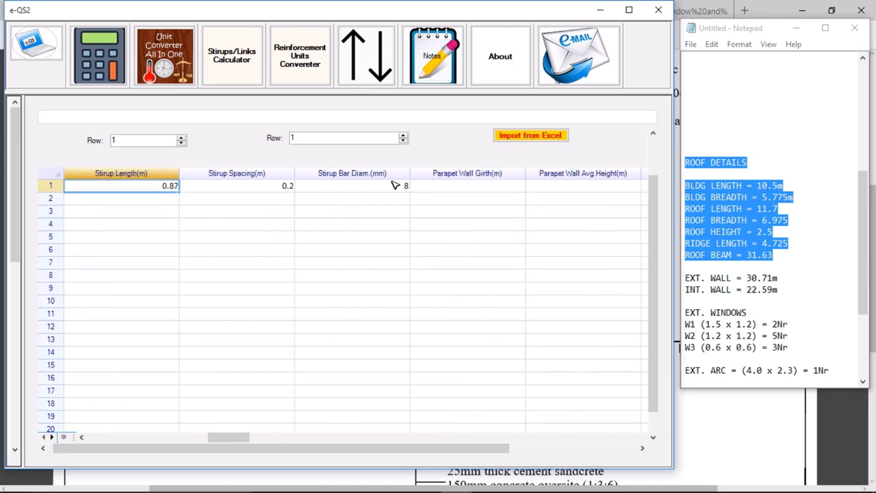
key(Right)
key(Right)
key(Right)
key(Right)
key(Right)
key(Right)
key(Right)
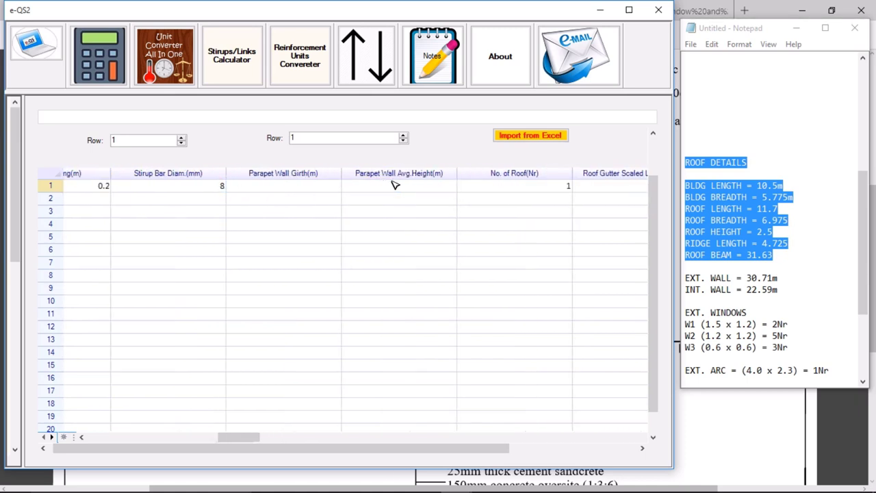
key(Right)
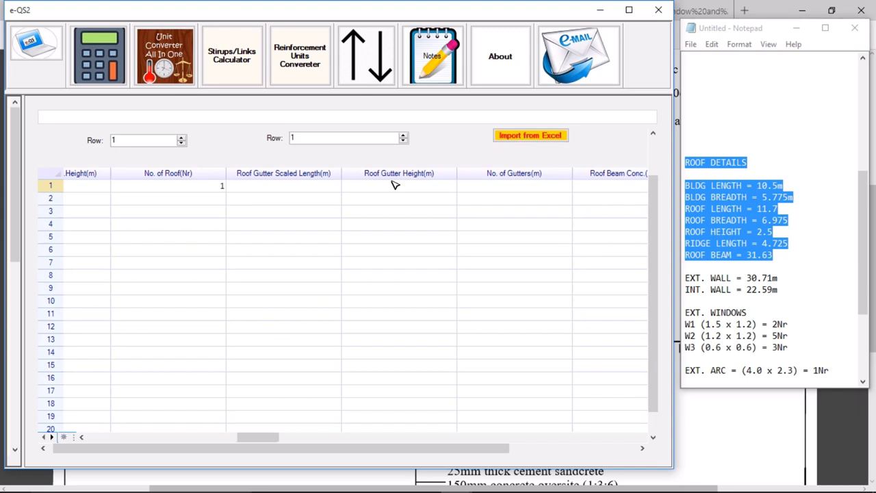
click(325, 185)
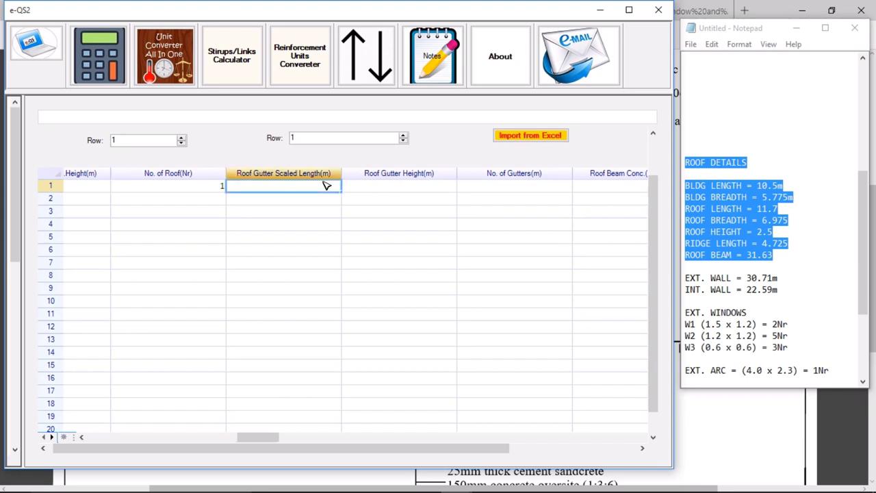
key(Right)
key(Right)
key(Right)
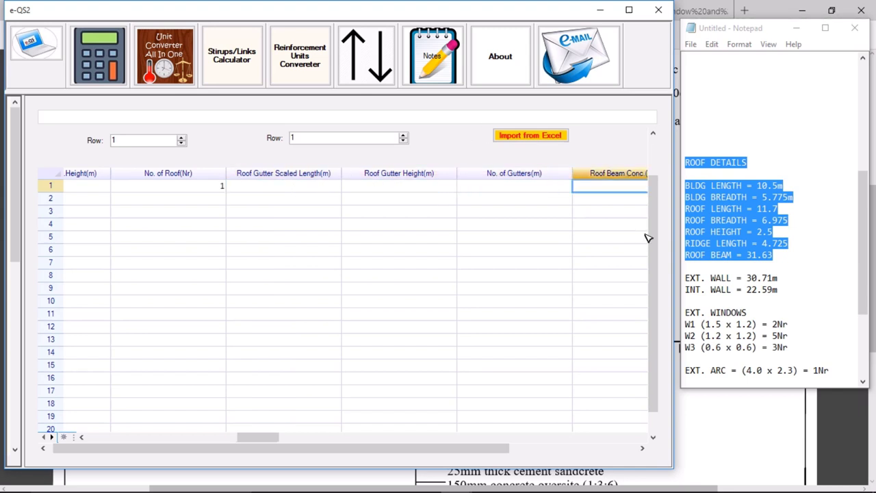
scroll(654, 197, up, 2)
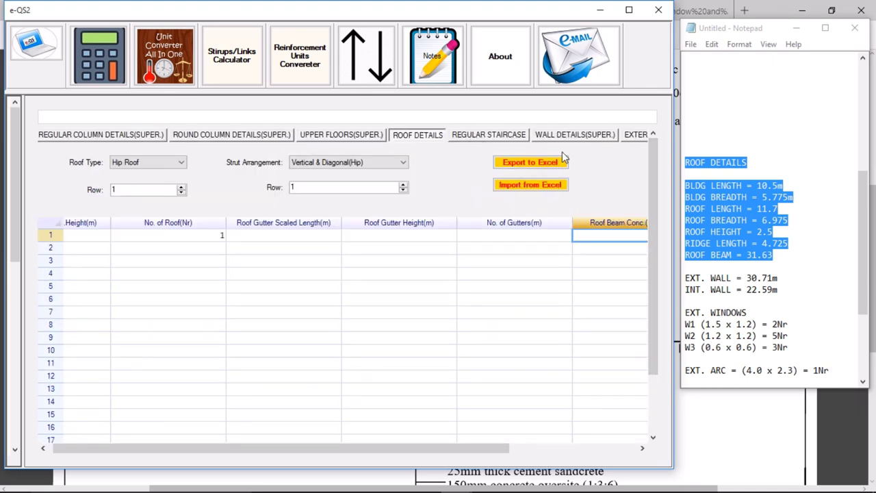
Open Wall Details (Super.) and select the 30.71 m and 22.59 m wall lengths in the notes.
click(607, 449)
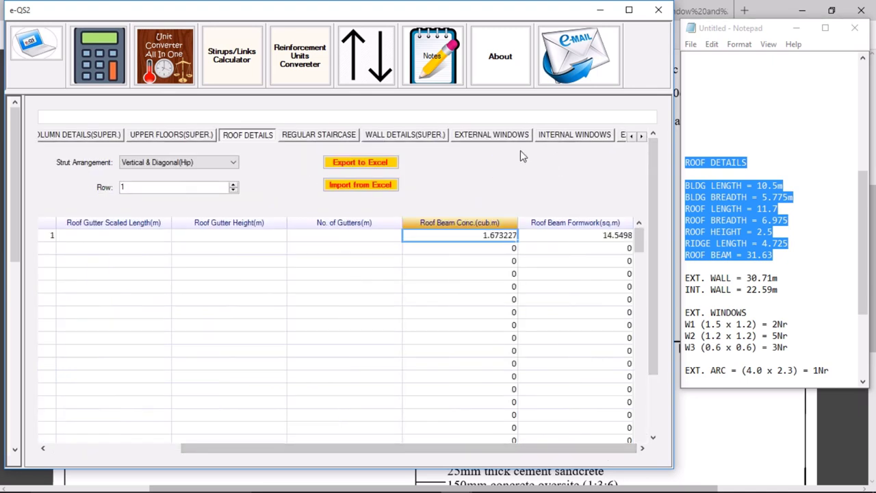
click(405, 136)
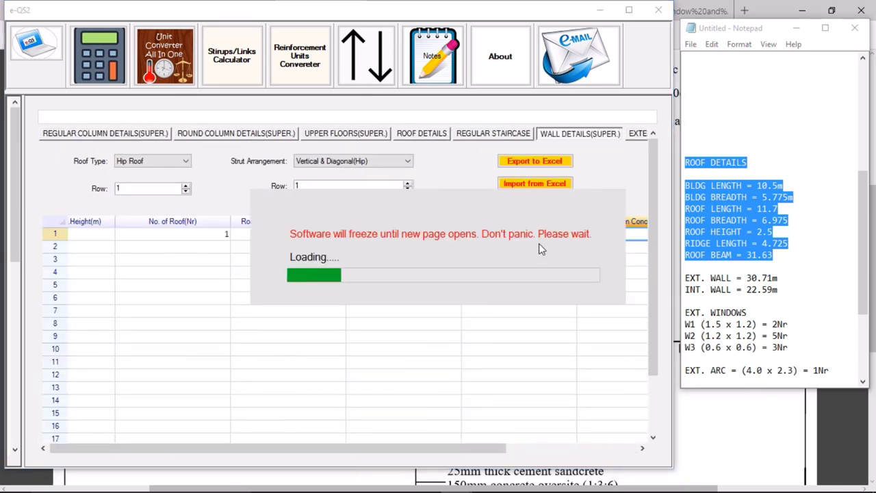
scroll(794, 261, down, 1)
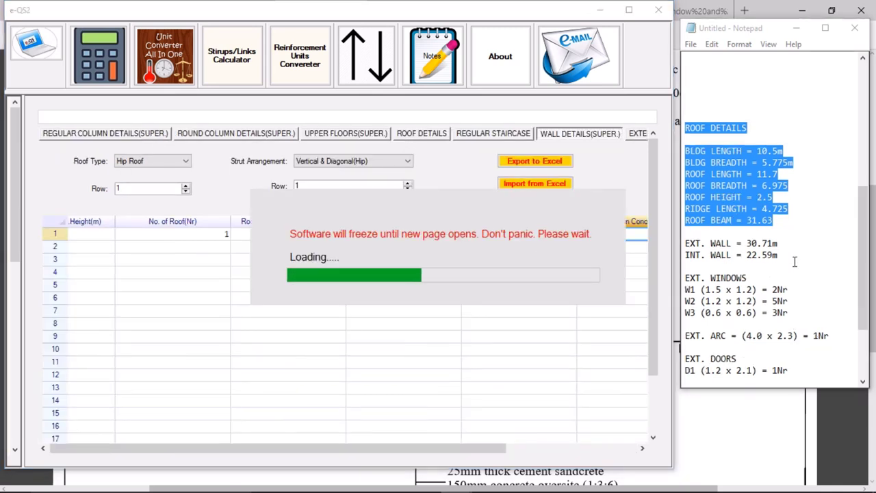
scroll(793, 261, down, 3)
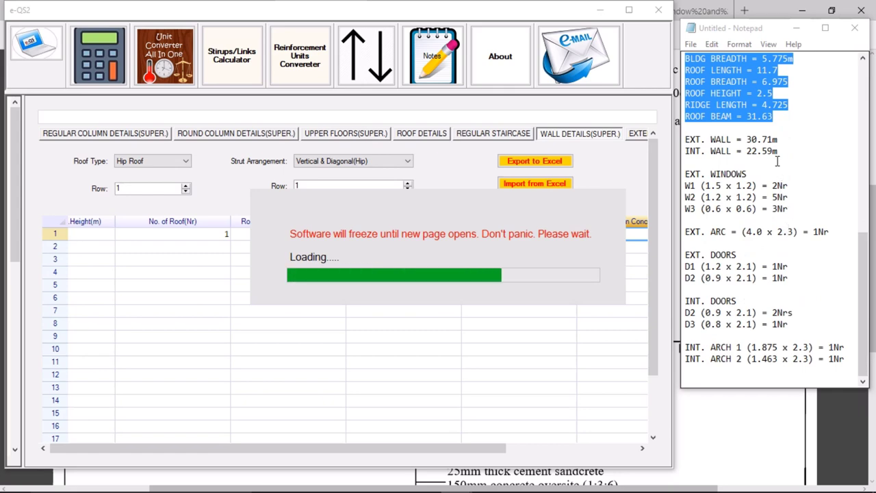
drag(685, 139, 780, 152)
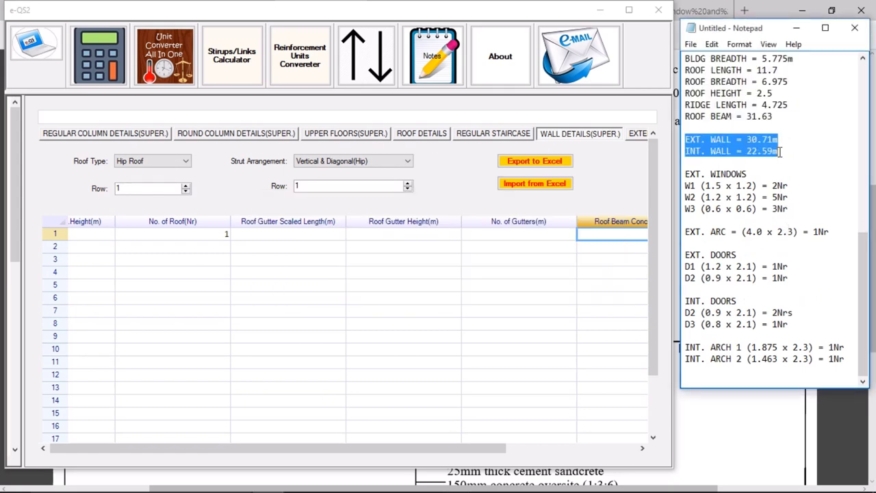
click(300, 482)
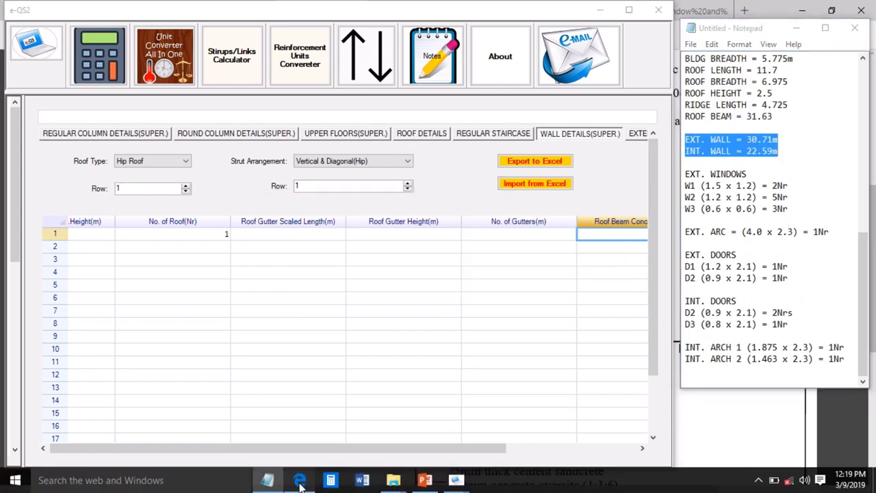
Check the walls on the floor plan drawing in Edge, then return to e-QS2.
click(135, 11)
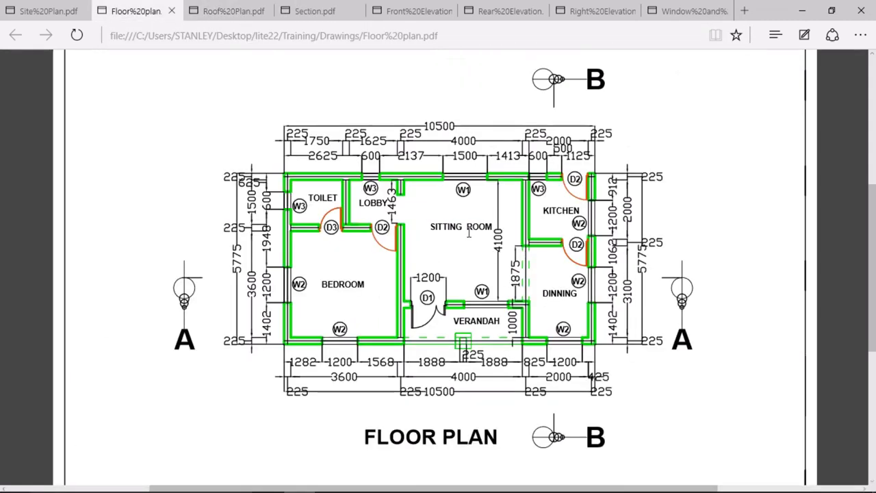
scroll(518, 273, down, 2)
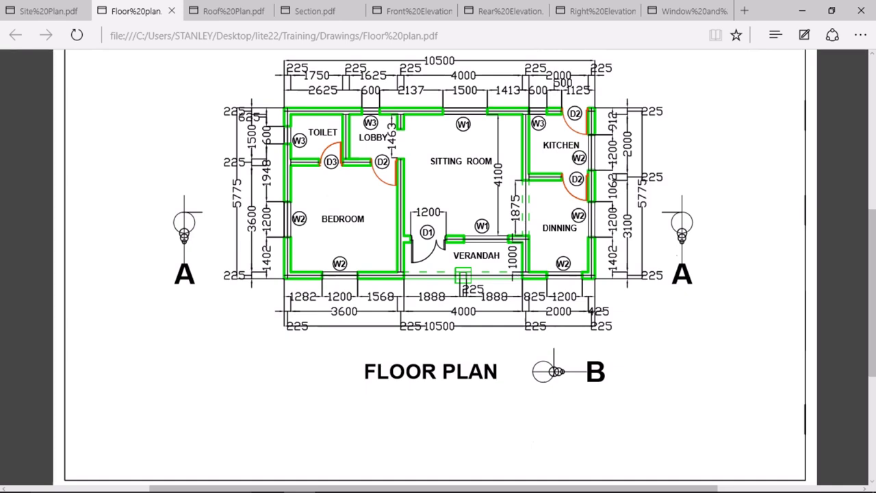
mouse_move(383, 479)
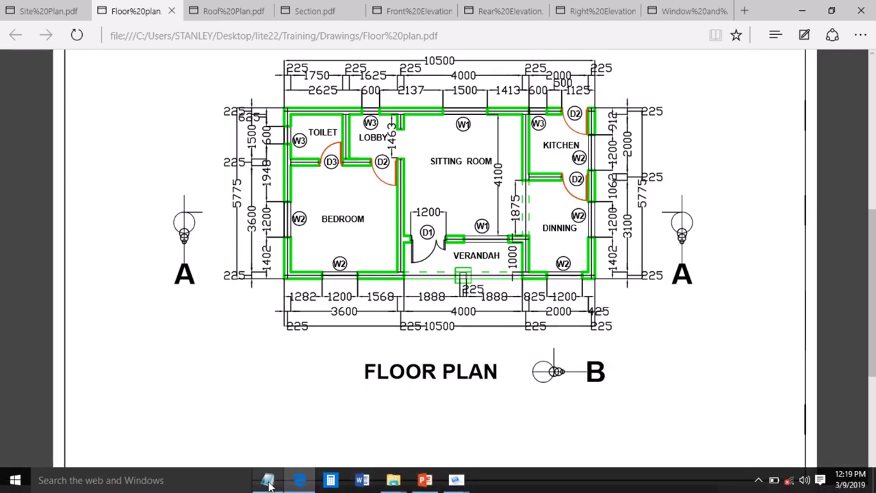
click(391, 442)
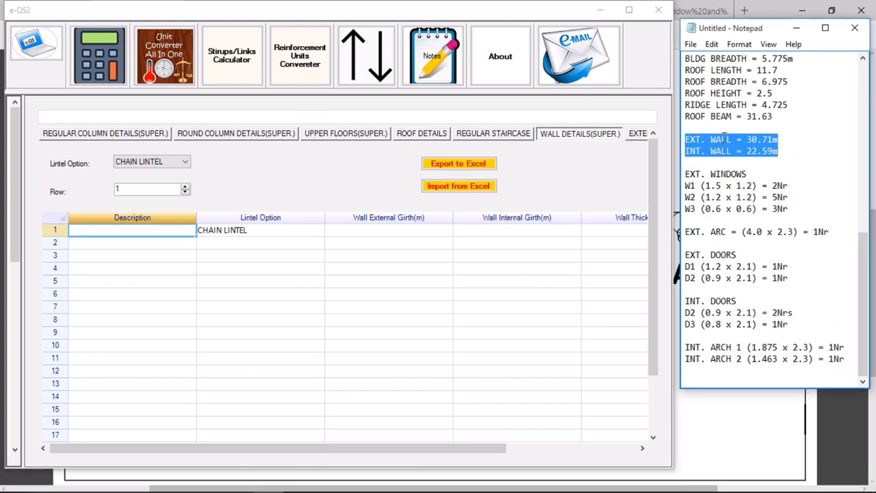
Select the 30.71 m and 22.59 m wall lengths in the notes and keep CHAIN LINTEL.
click(794, 141)
drag(794, 141, 697, 141)
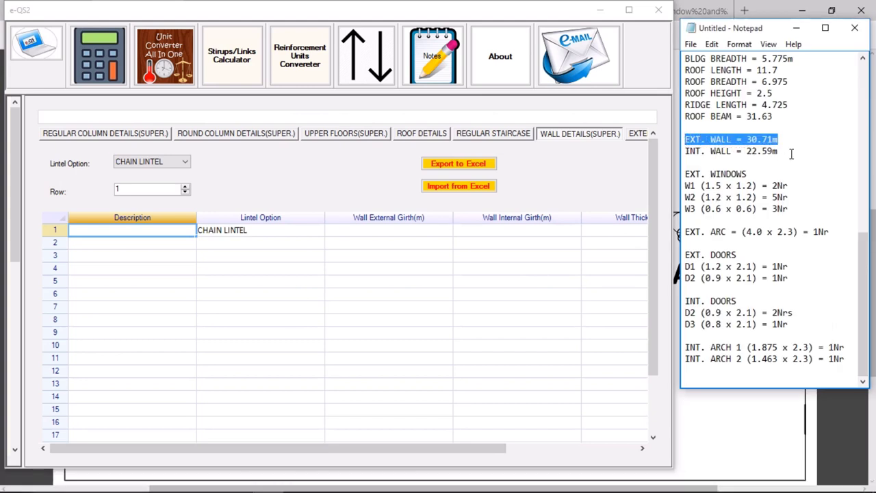
drag(791, 152, 684, 151)
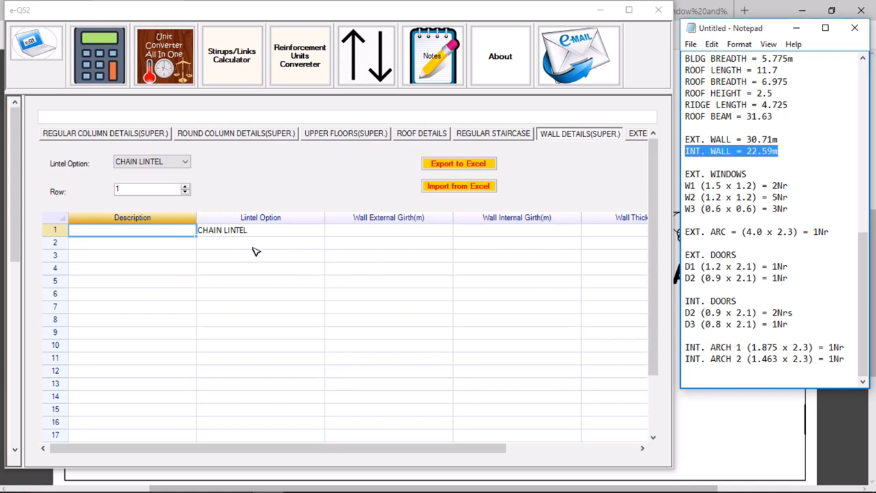
click(146, 163)
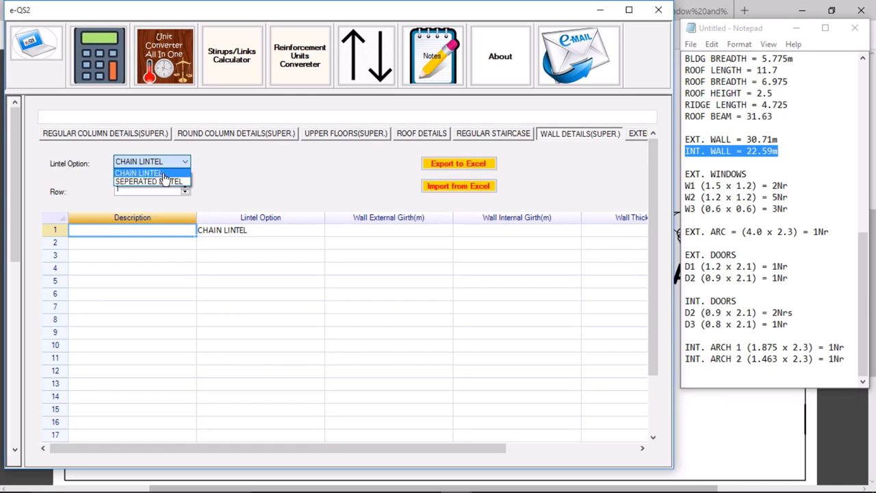
click(166, 173)
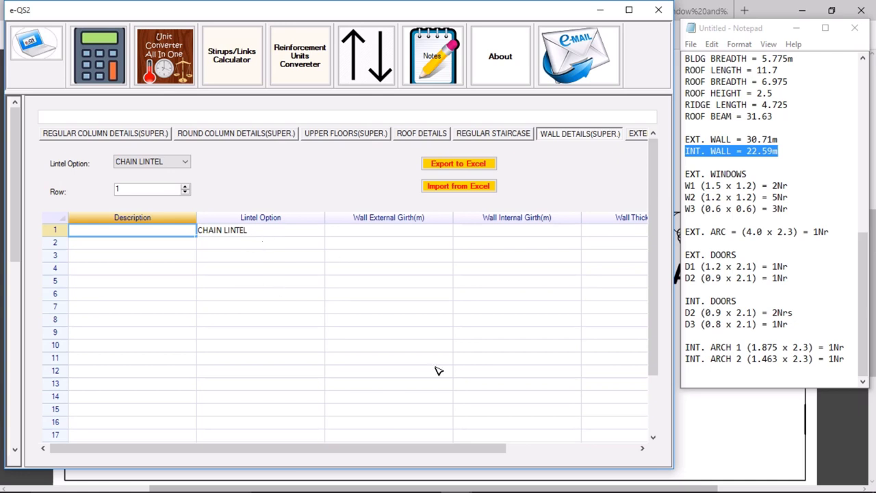
click(169, 164)
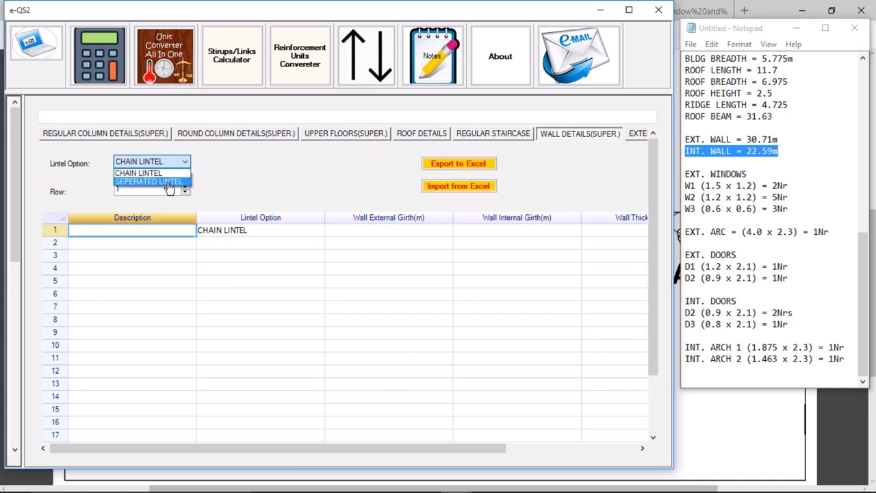
click(170, 173)
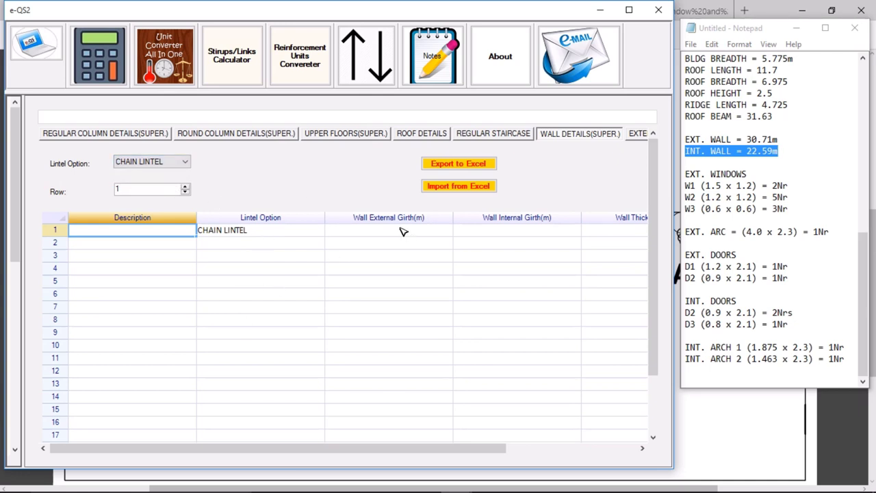
drag(402, 231, 405, 174)
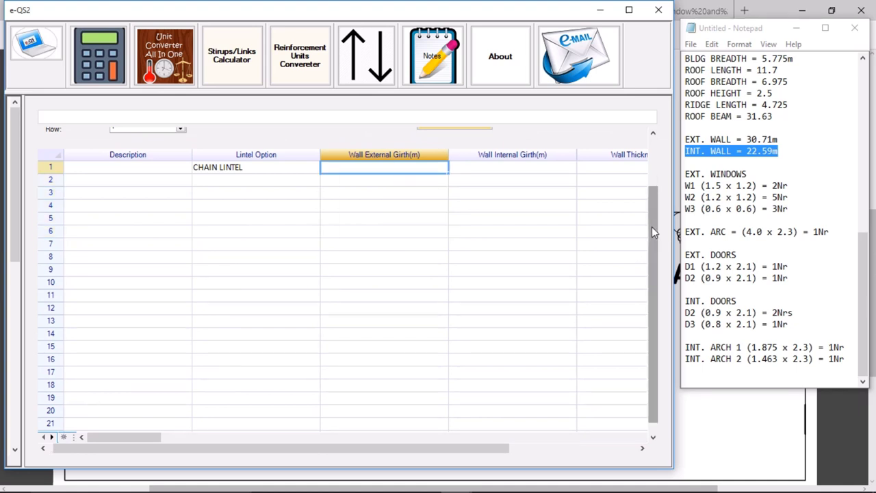
scroll(652, 231, up, 2)
Enter external girth 30.71 and internal girth 22.59 in wall row 1.
click(137, 234)
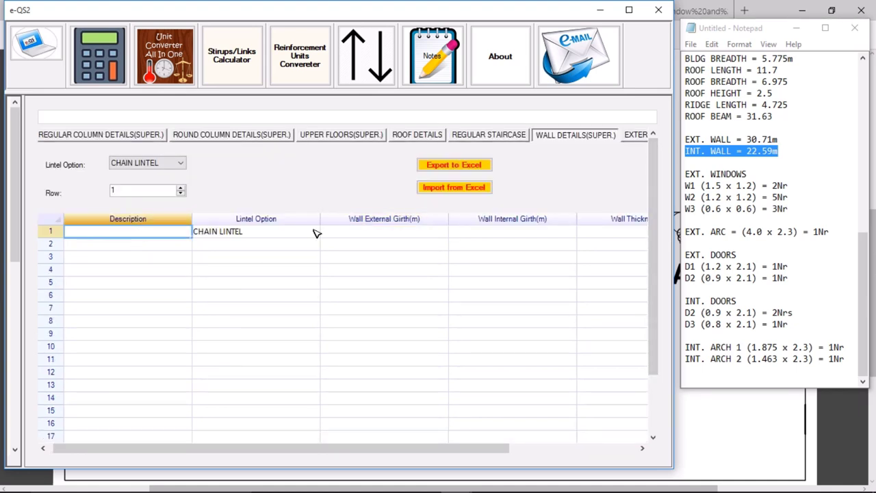
click(378, 234)
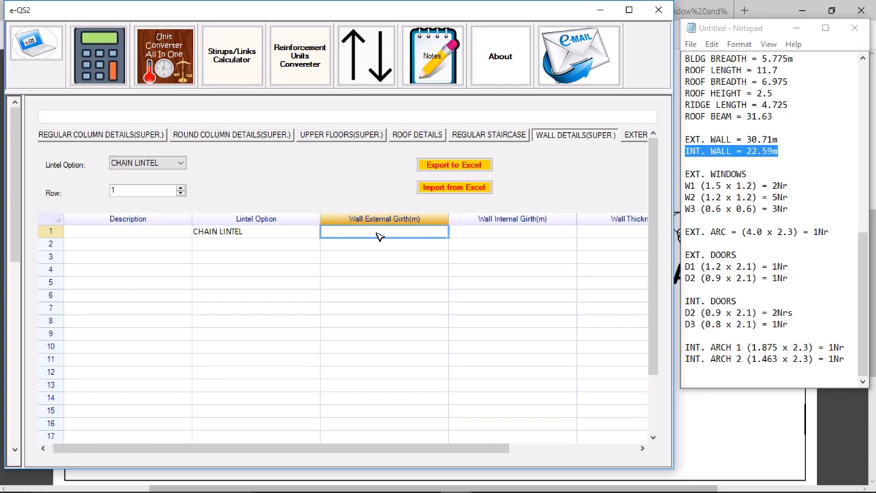
click(115, 232)
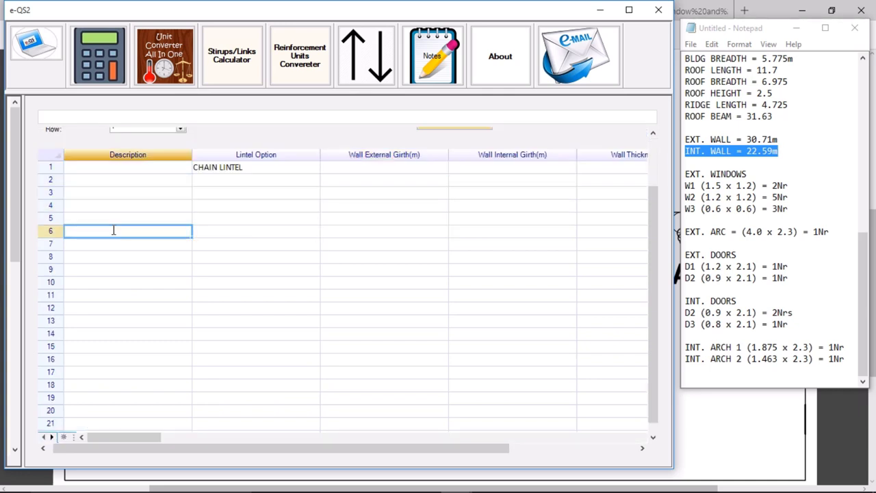
click(133, 167)
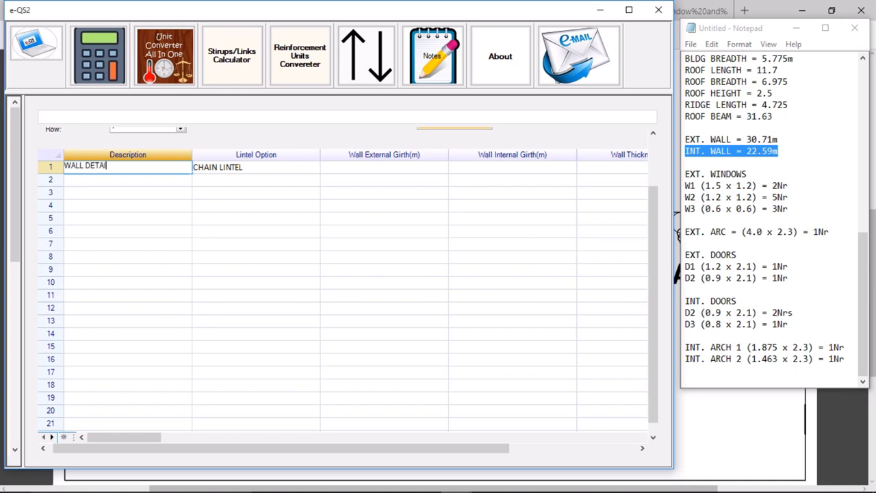
click(394, 173)
scroll(655, 206, up, 2)
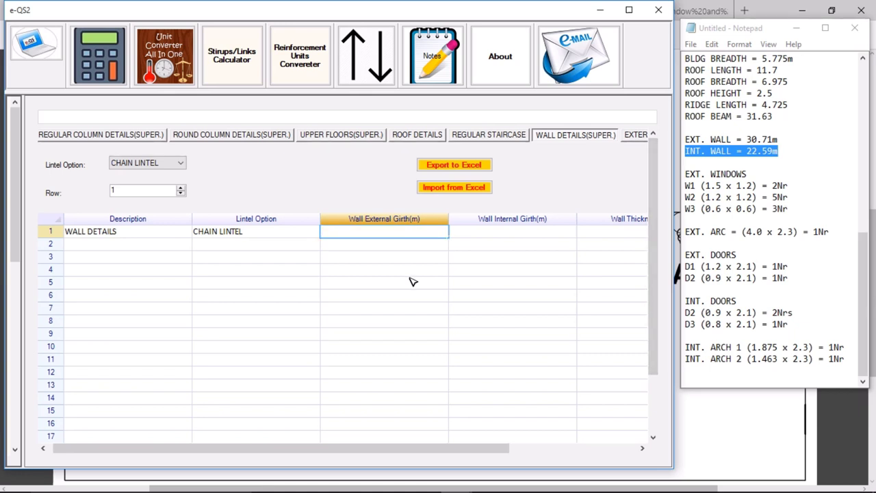
text(30.71)
key(Tab)
scroll(412, 281, down, 1)
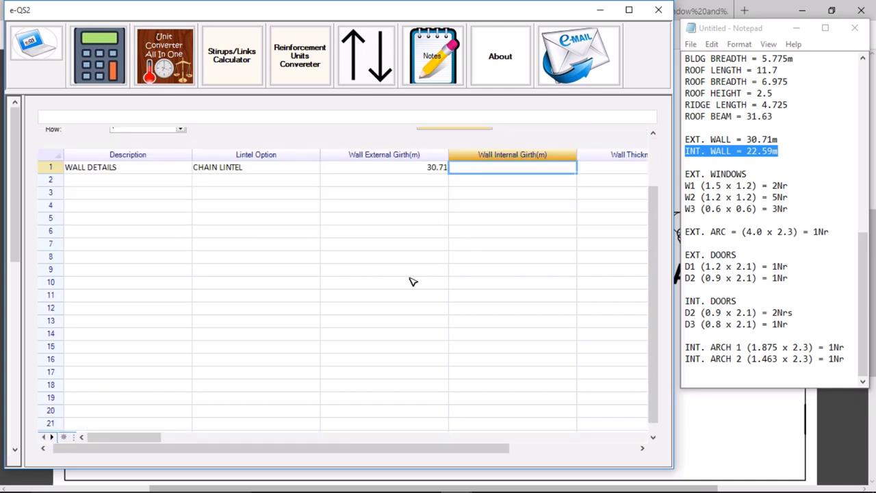
text(22.59)
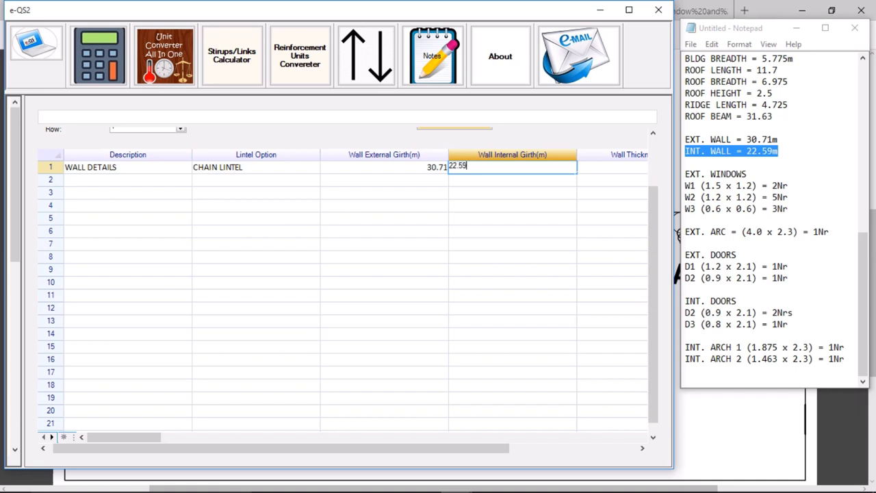
key(Tab)
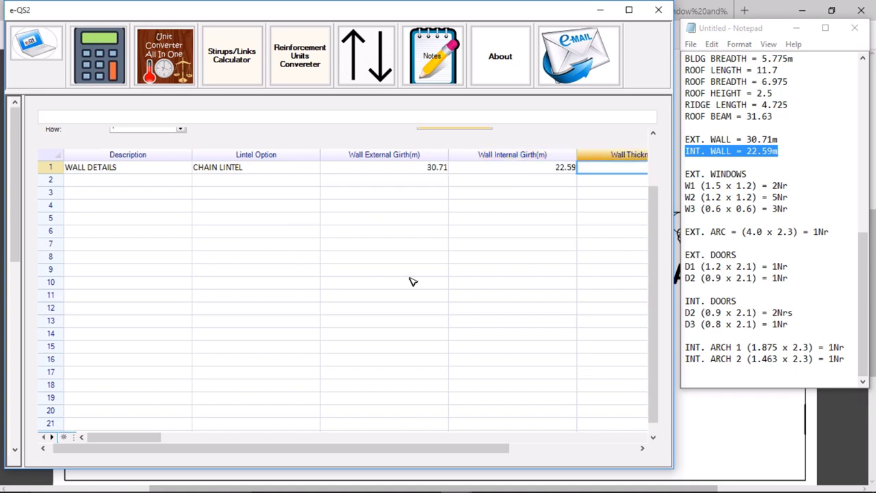
Set row 1's wall thickness to 0.23.
scroll(410, 280, right, 3)
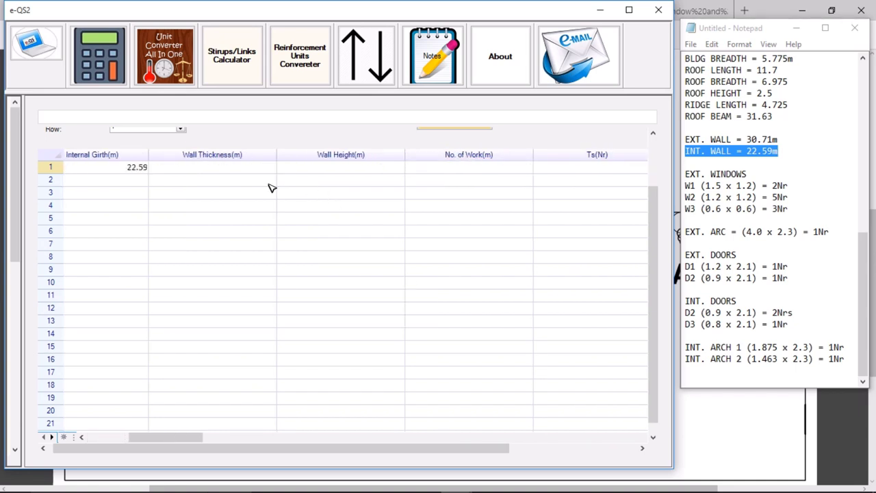
click(249, 169)
scroll(631, 313, up, 1)
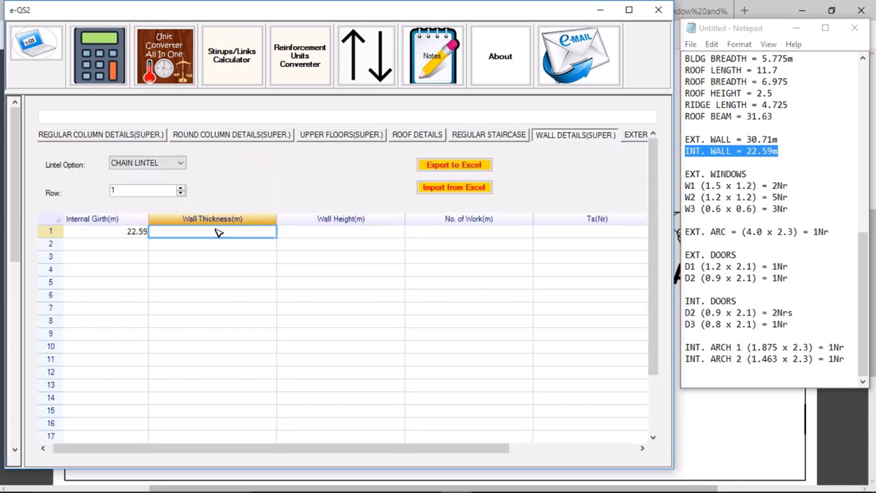
click(215, 231)
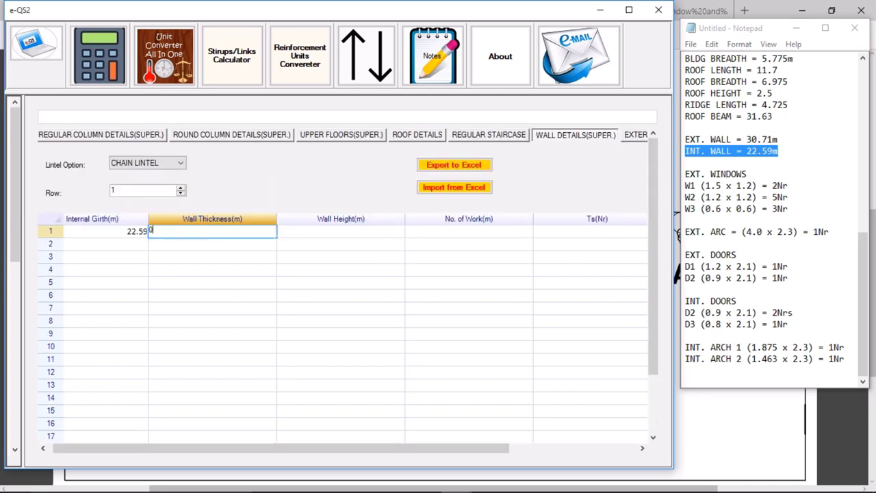
text(0.23)
key(Tab)
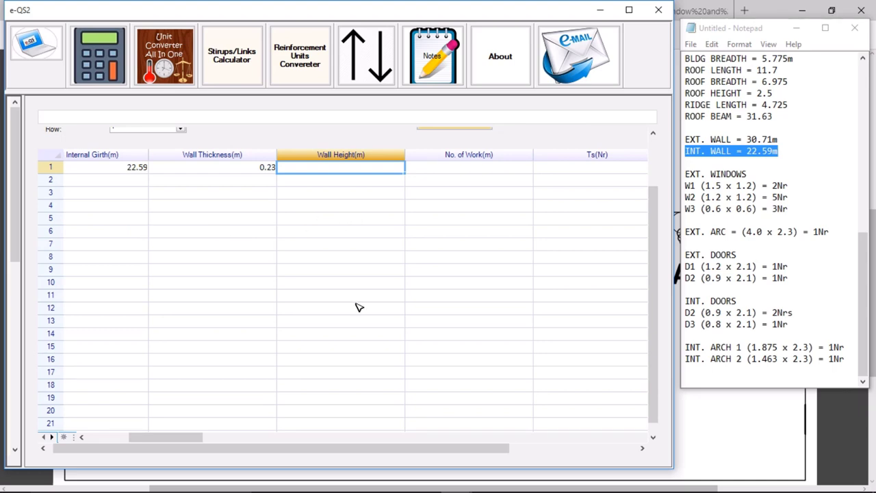
click(300, 479)
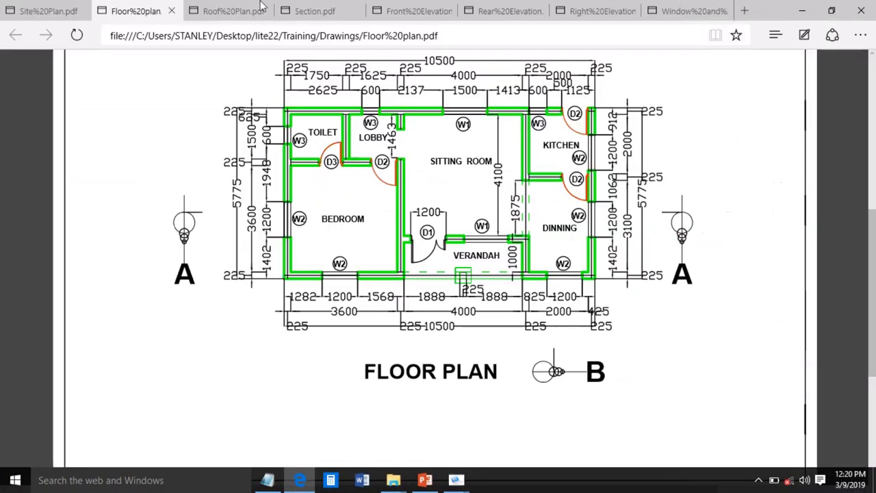
Read the 3000 wall height on the Section A'-A' drawing, then return to e-QS2.
click(308, 11)
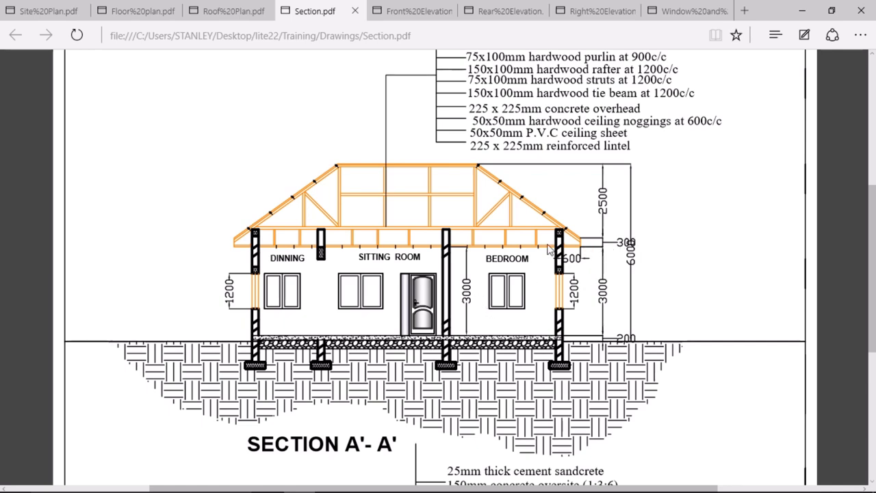
mouse_move(417, 484)
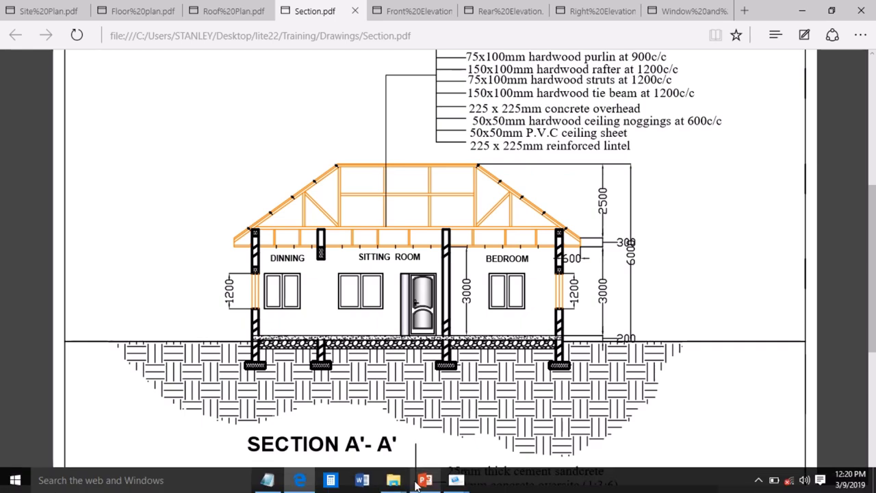
mouse_move(456, 479)
click(382, 438)
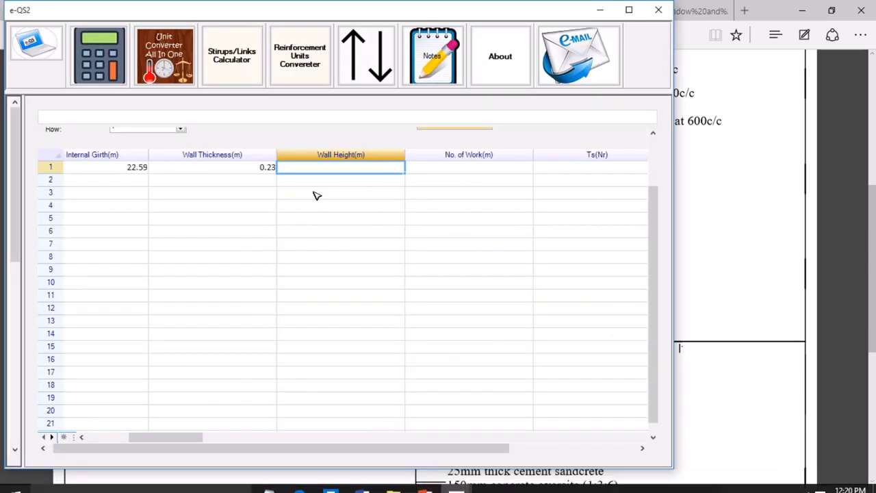
Give row 1 a wall height of 3.3 and No. of Work of 1.
click(332, 168)
text(3)
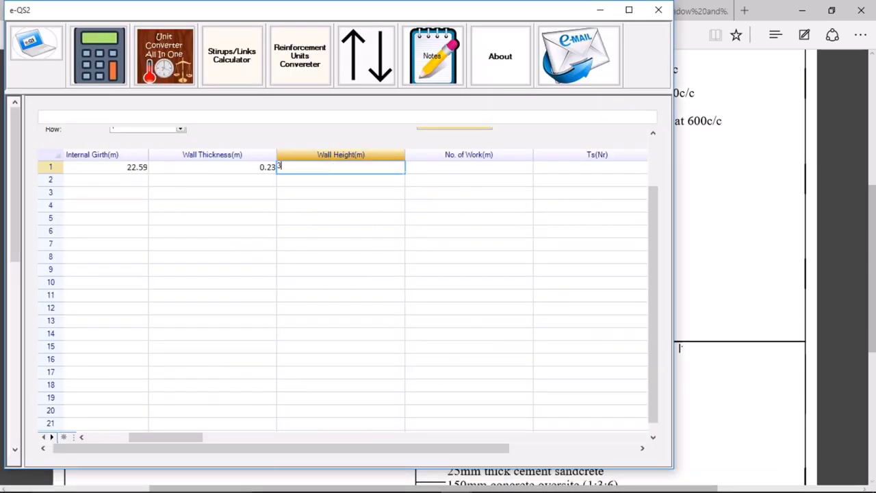
text(.3)
key(Tab)
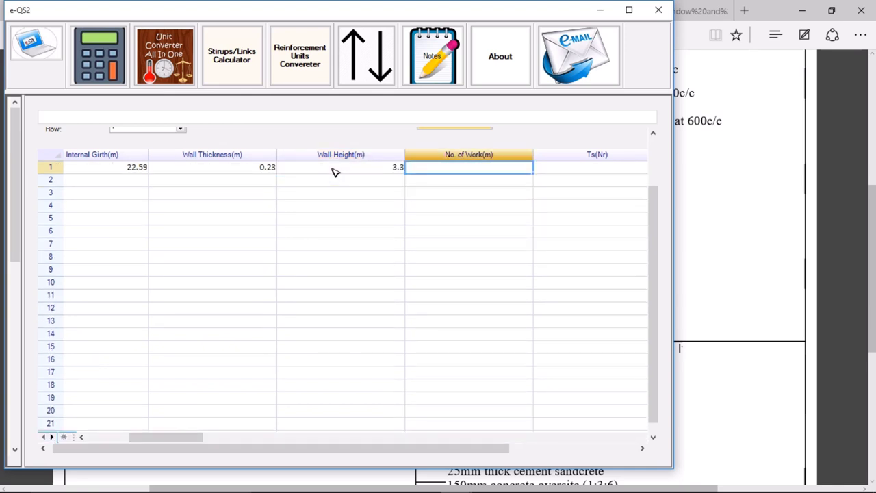
text(1)
key(Tab)
key(Tab)
key(Tab)
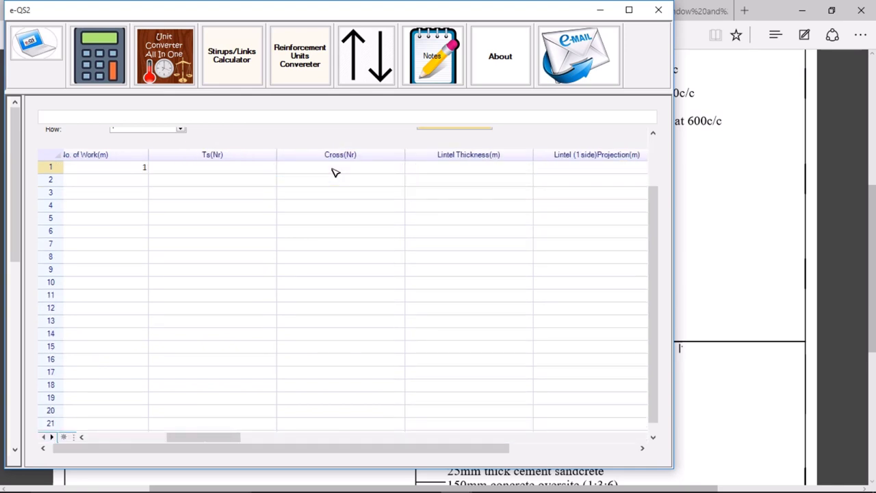
click(219, 171)
Look at the quantity notes, then bring the section drawing back up.
mouse_move(498, 479)
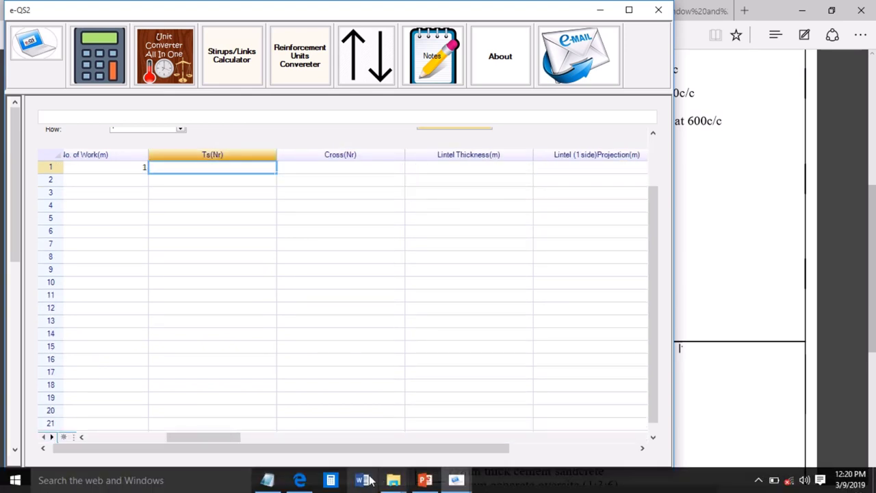
click(267, 479)
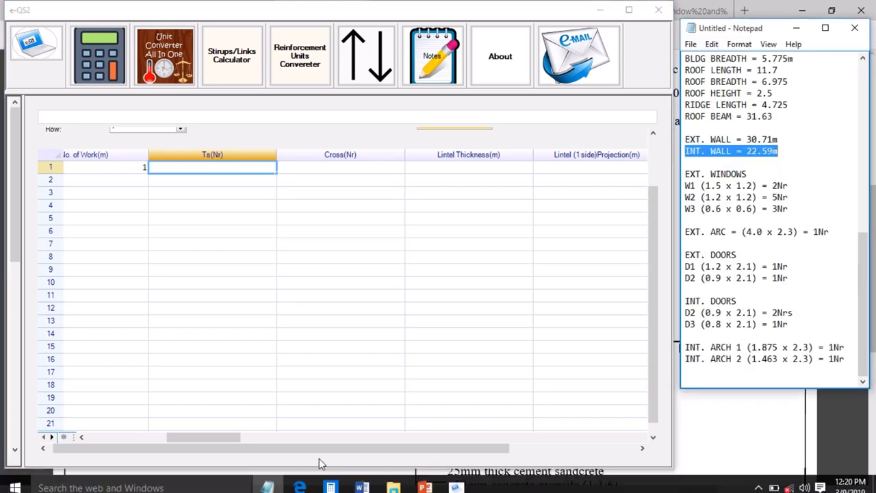
click(299, 484)
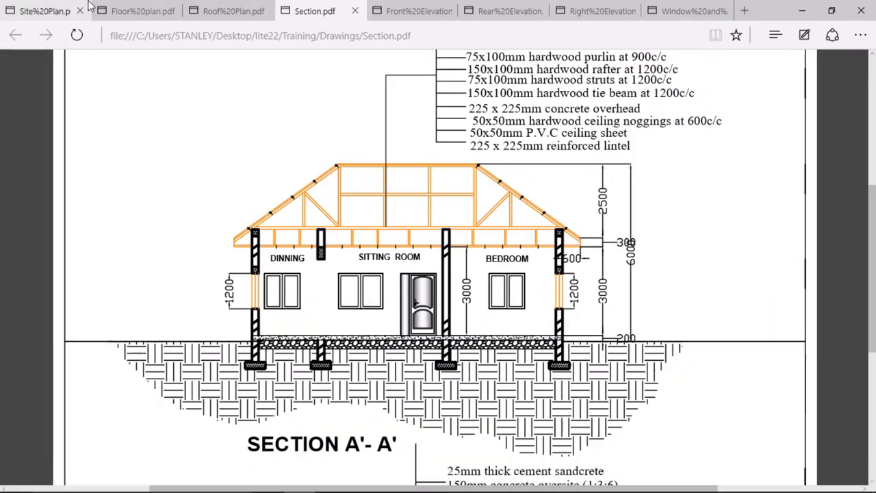
Study the walls on the floor plan drawing, then return to row 1's Ts entry in e-QS2.
click(145, 10)
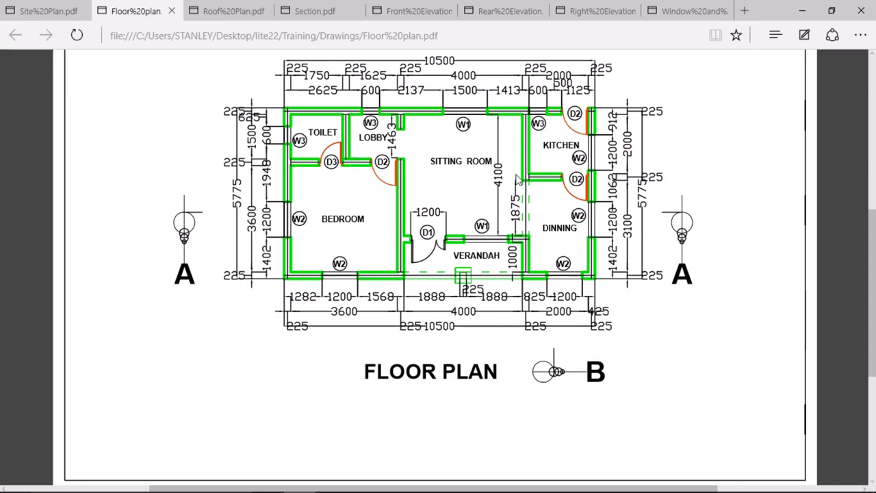
mouse_move(456, 479)
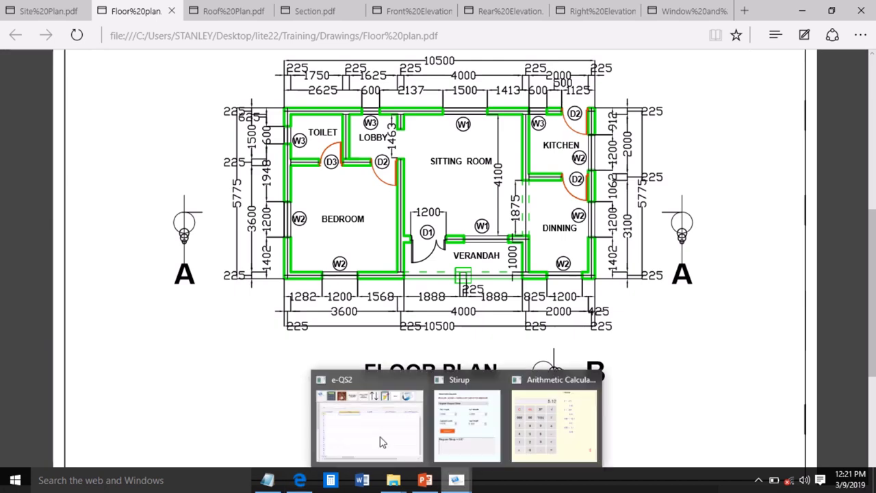
click(381, 442)
click(233, 168)
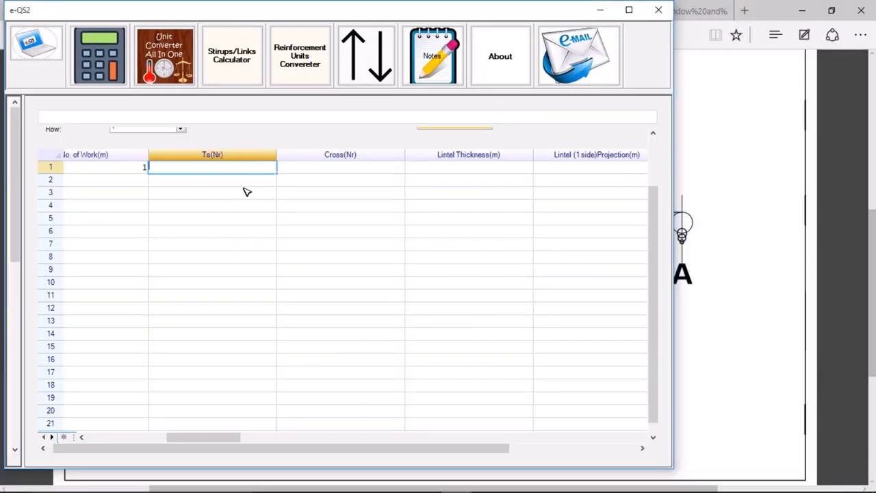
Record 12 Ts, 0 Cross, lintel thickness 0.23 and lintel projection 0.46.
key(Tab)
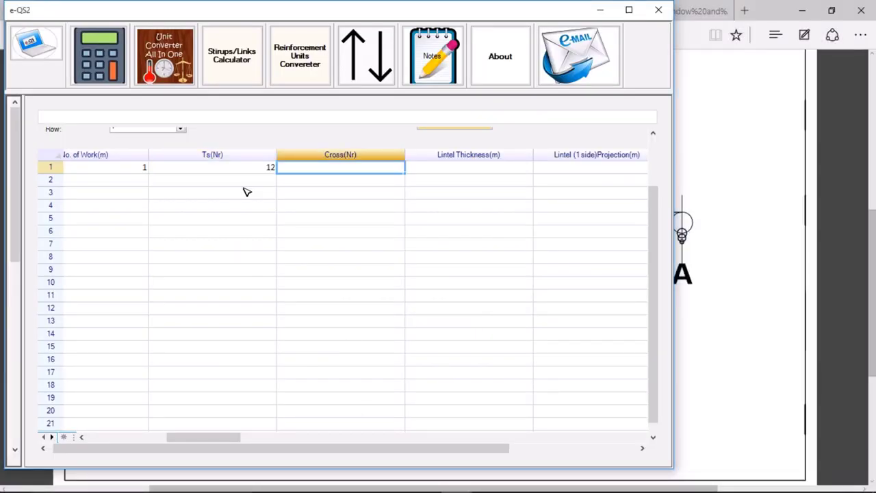
text(0)
key(Tab)
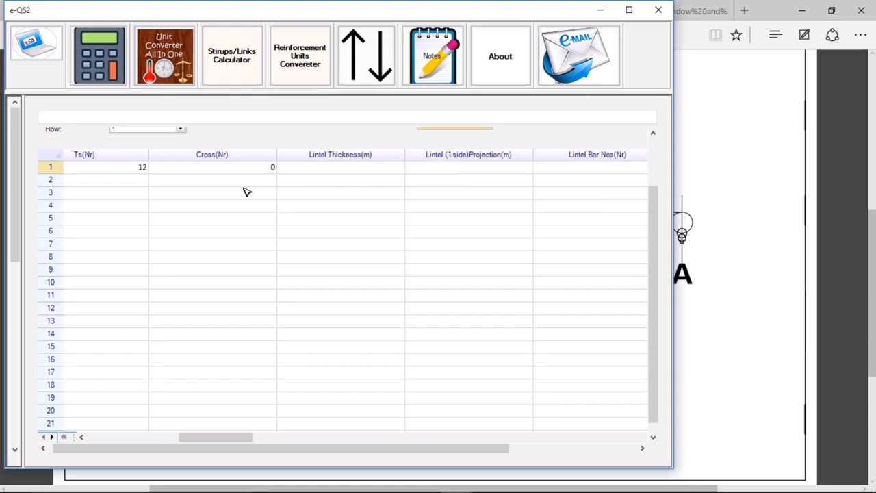
click(324, 154)
click(343, 171)
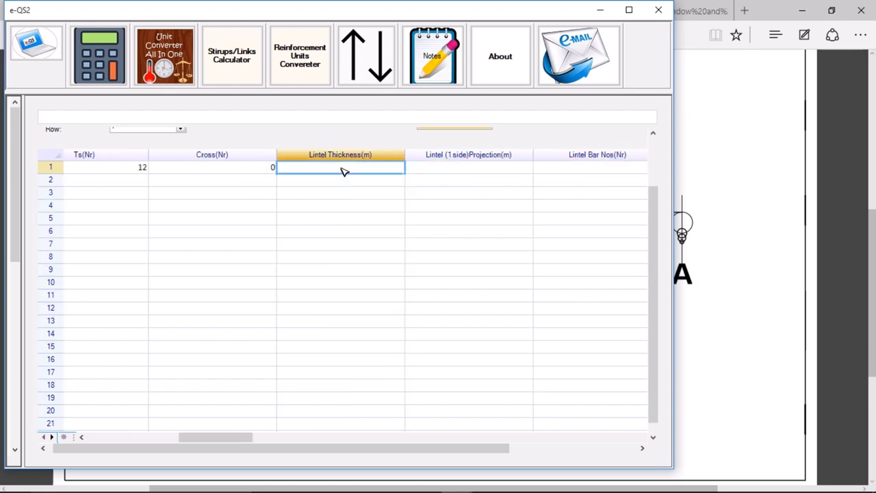
text(0)
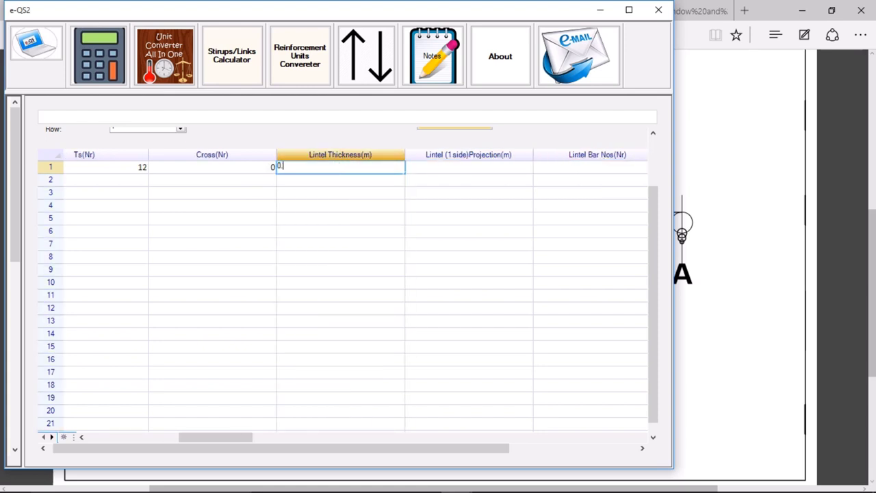
text(.23)
key(Tab)
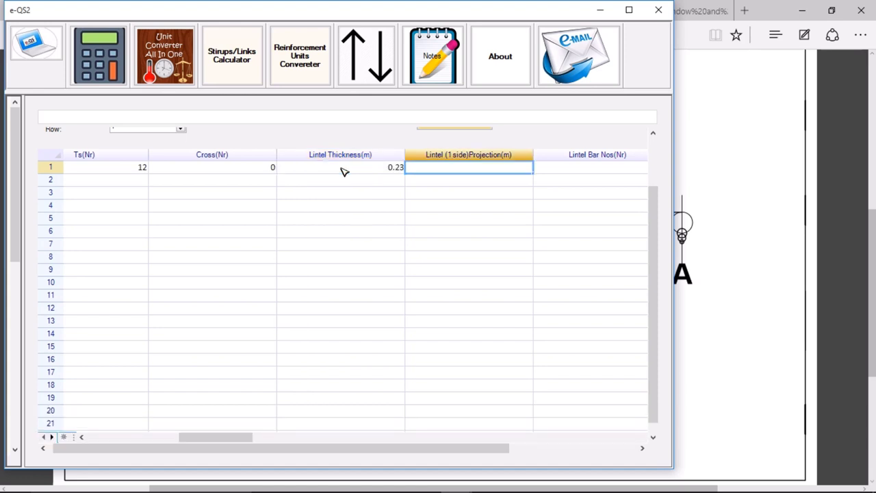
text(0.4)
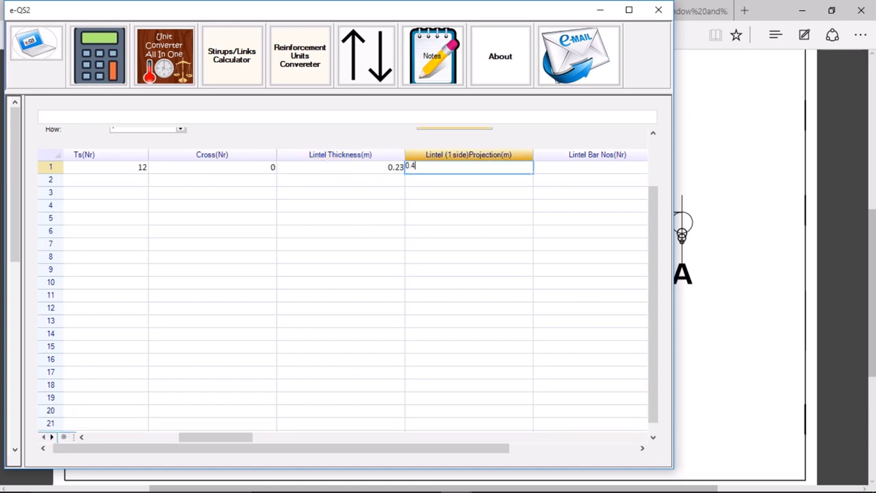
text(6)
key(Tab)
Enter 4 lintel bars, 0.025 cover, 0.1 bend and 12 mm lintel bar diameter.
scroll(342, 172, right, 2)
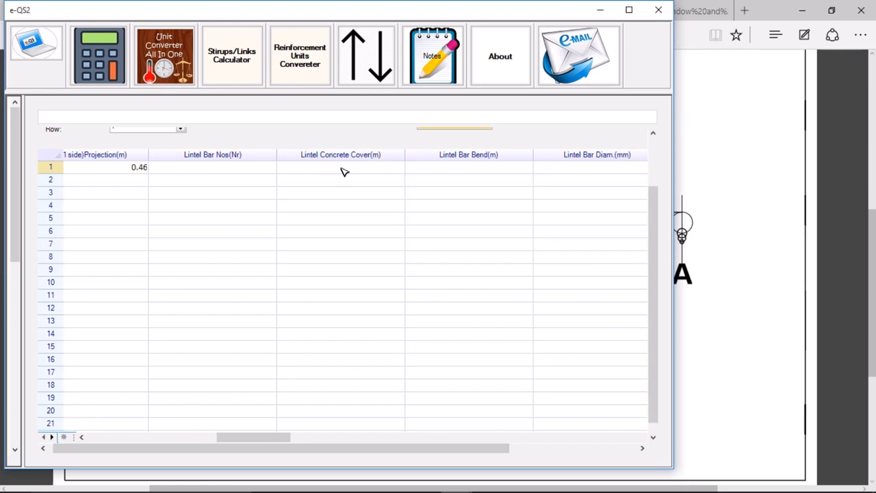
click(217, 172)
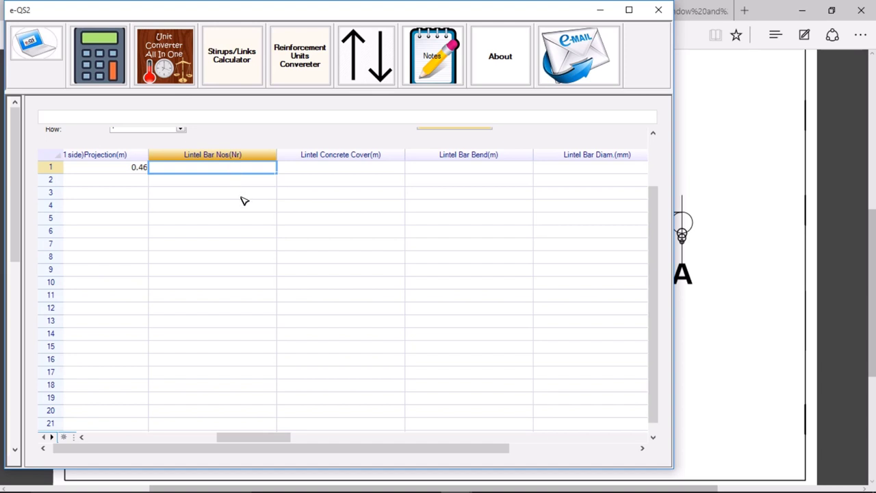
text(4)
key(Tab)
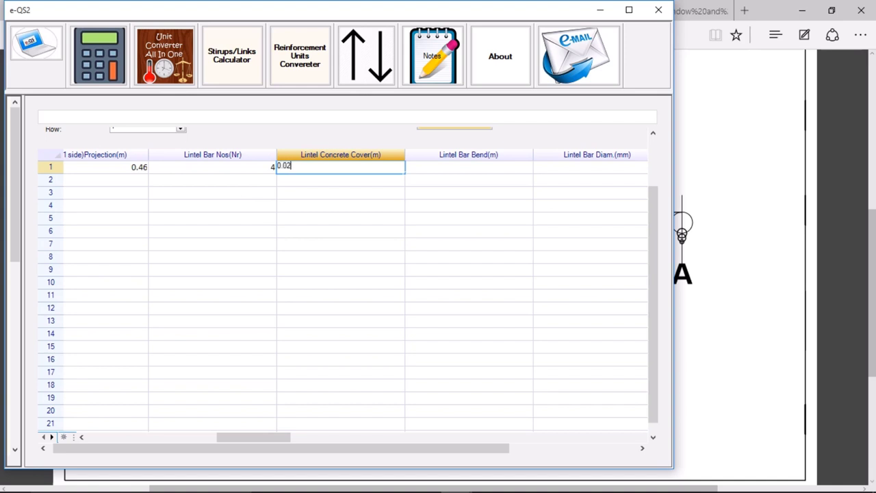
key(Tab)
text(0)
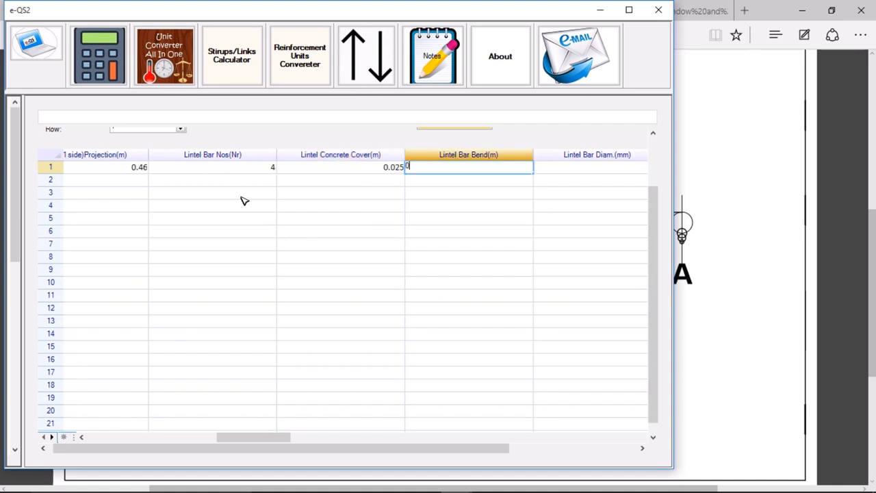
text(.1)
key(Tab)
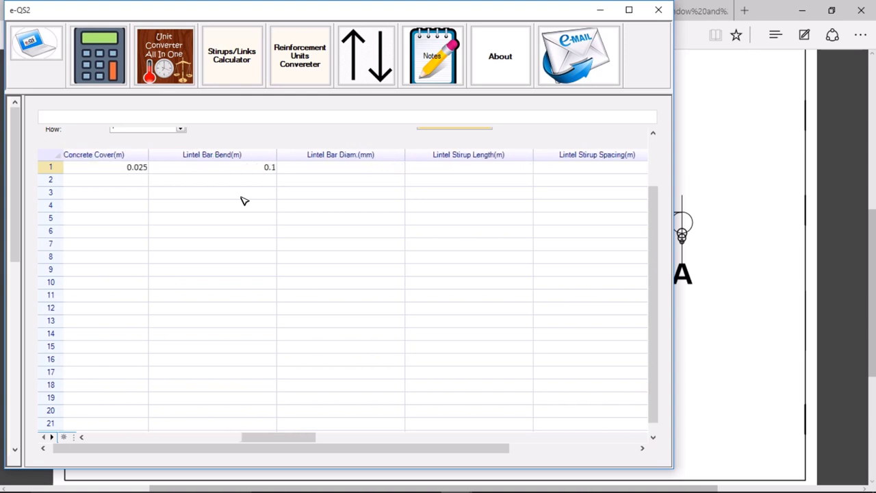
click(333, 174)
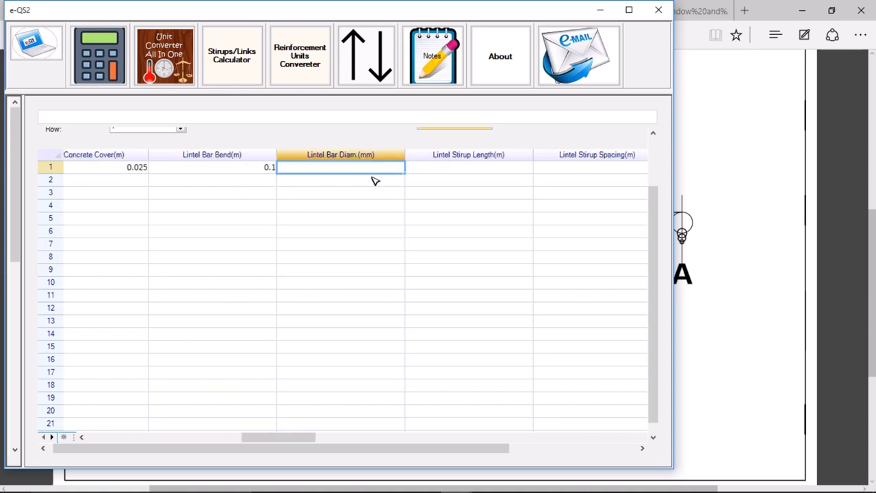
text(12)
key(Tab)
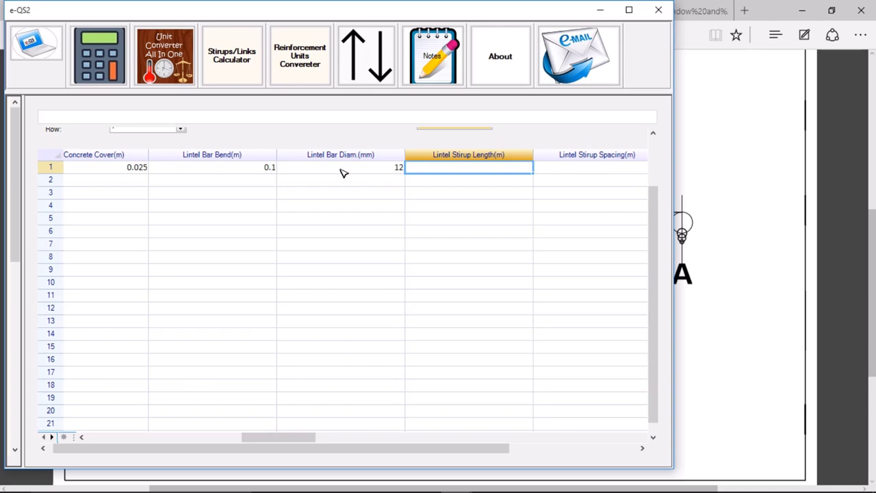
mouse_move(423, 485)
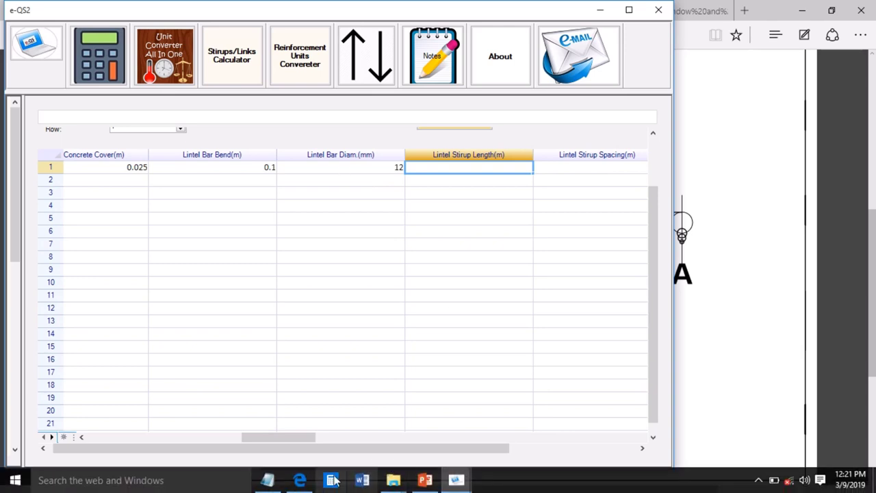
Enter lintel stirrup length 0.87, spacing 0.2 and 8 mm bar diameter.
mouse_move(456, 480)
mouse_move(459, 431)
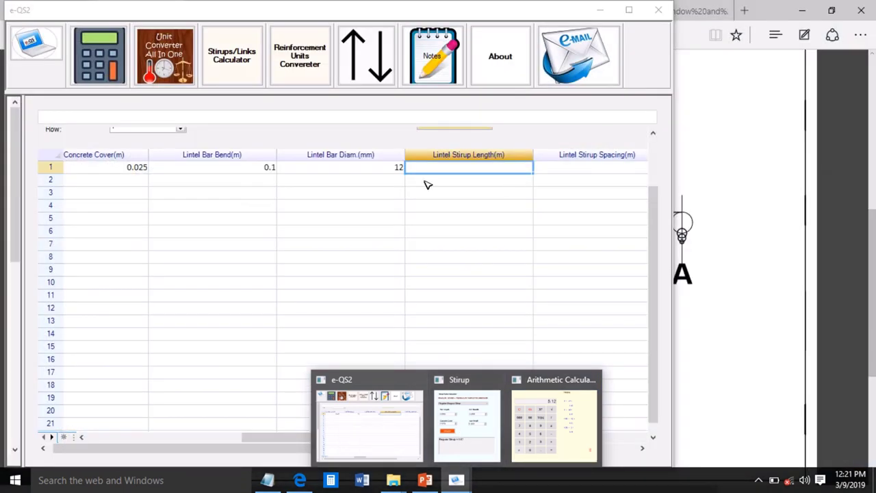
click(455, 169)
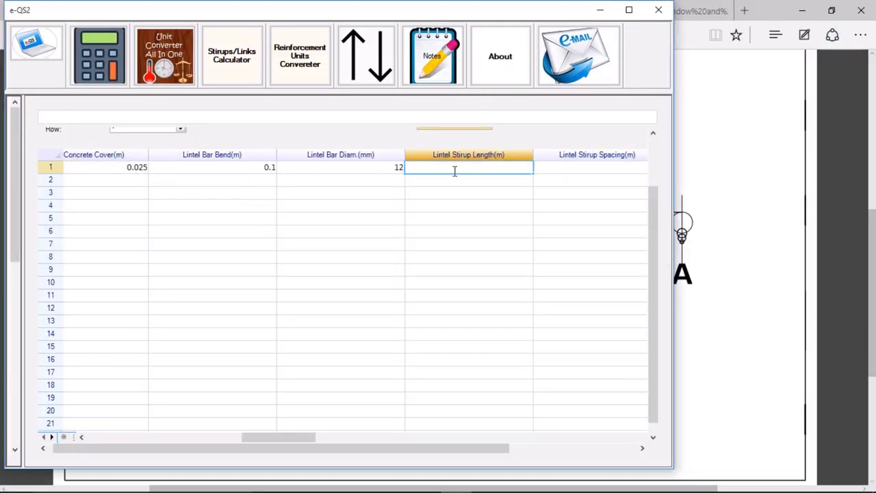
text(7)
key(Tab)
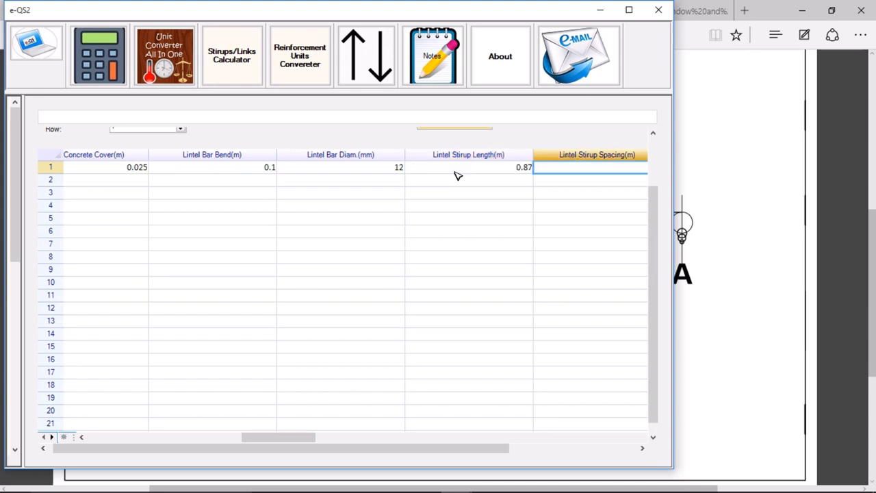
click(217, 174)
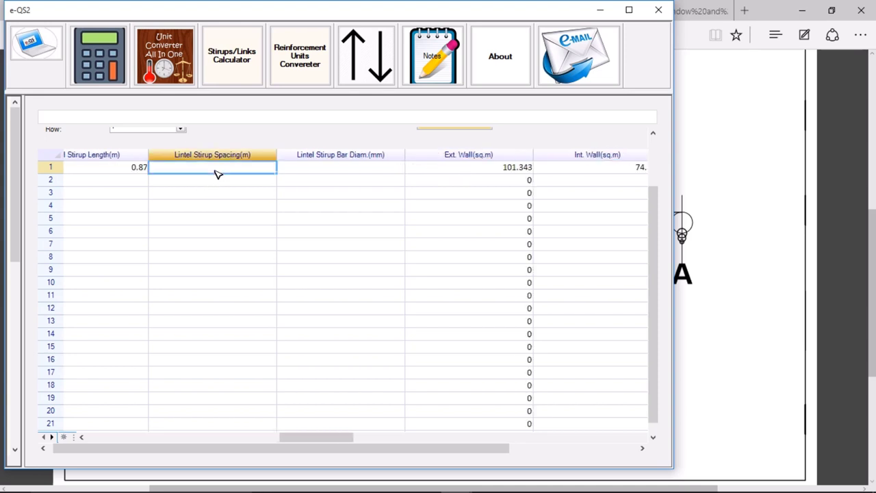
text(0.2)
key(Tab)
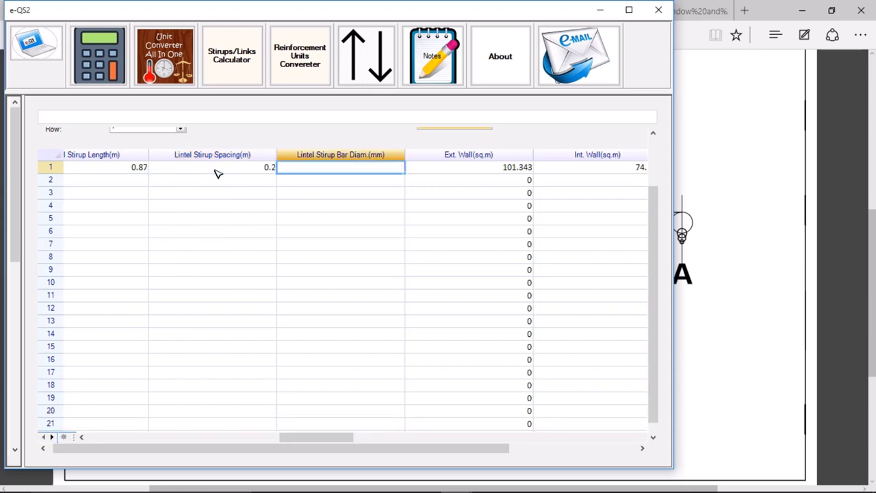
text(8)
key(Tab)
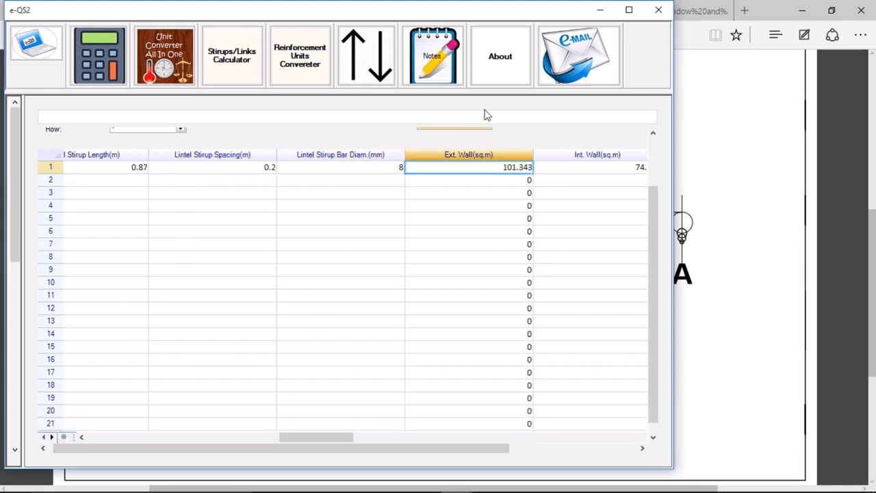
Scroll the section tab strip across to reveal External Windows.
scroll(655, 203, up, 2)
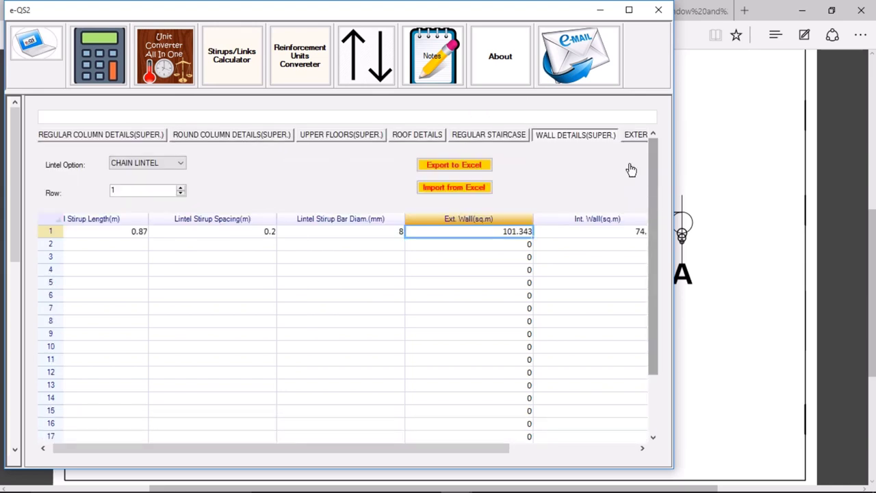
click(591, 448)
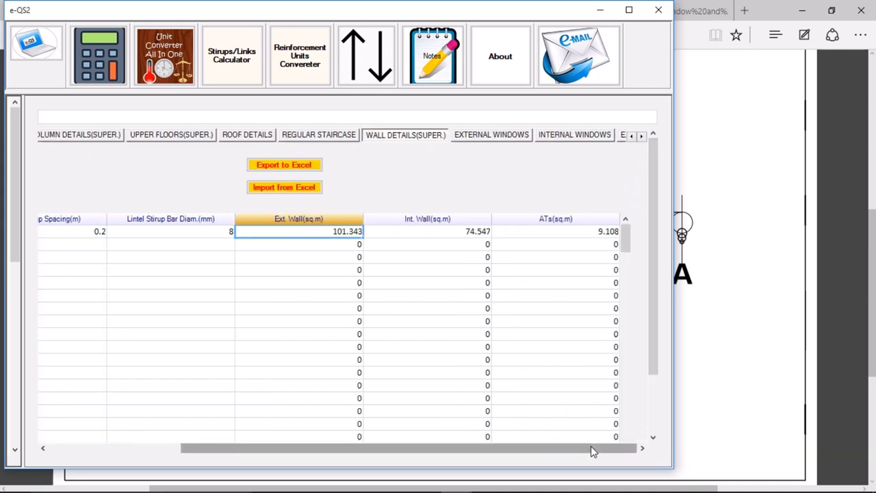
click(644, 135)
click(644, 135)
click(643, 136)
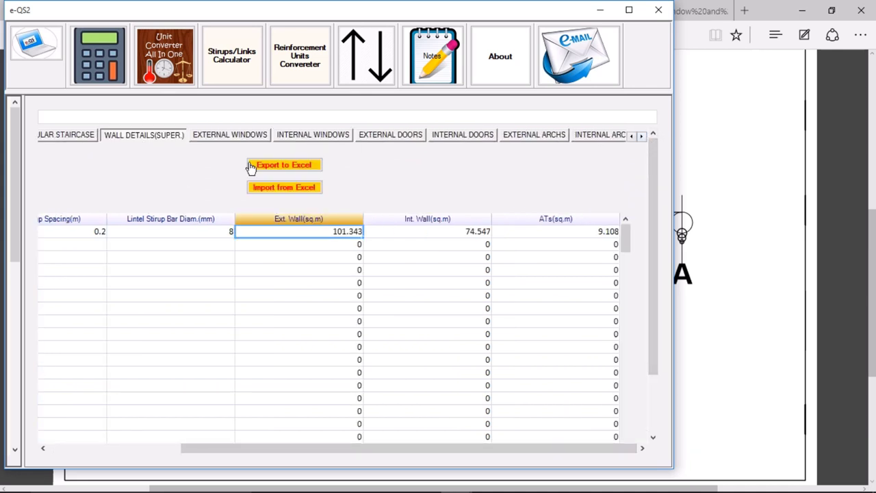
Open External Windows in e-QS2, then view the Window and Doors Schedule in Edge.
click(221, 141)
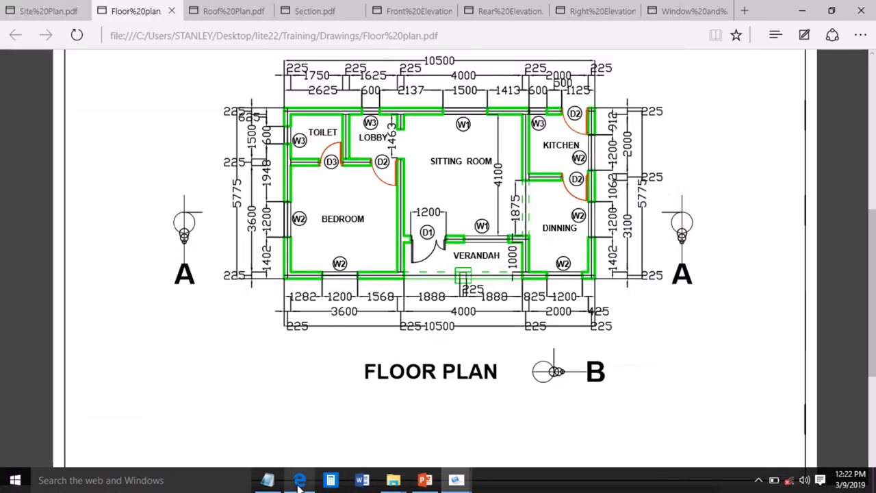
click(592, 10)
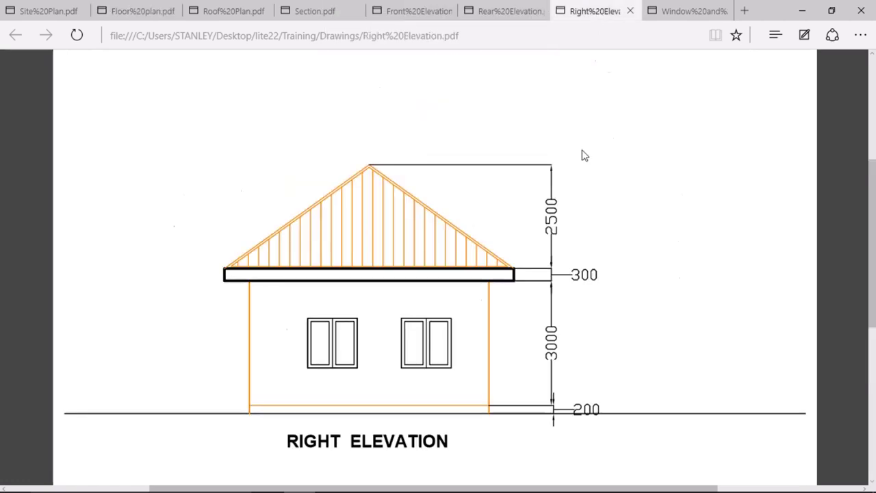
click(676, 9)
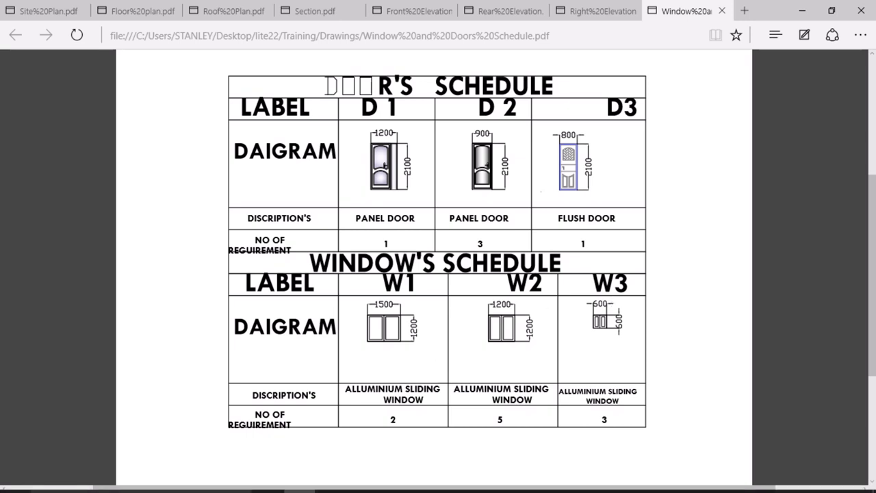
Bring up the takeoff notes in Notepad and highlight the W1–W3 window size lines.
mouse_move(438, 487)
click(352, 410)
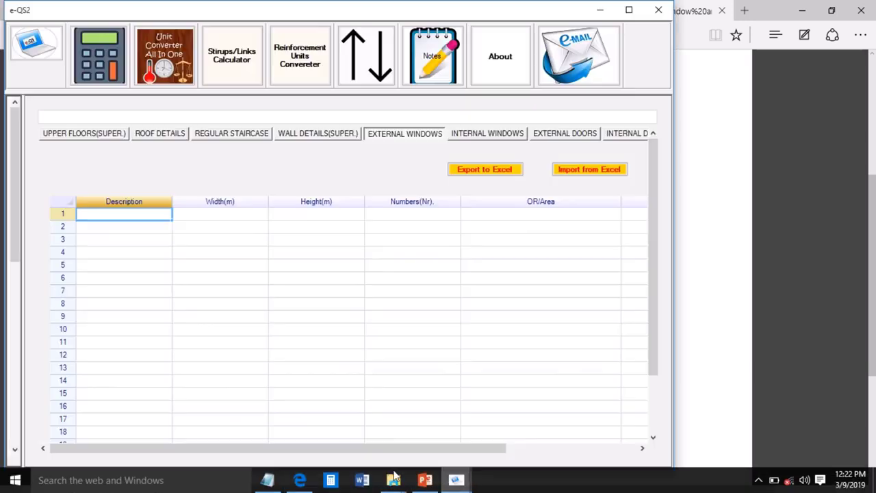
click(268, 479)
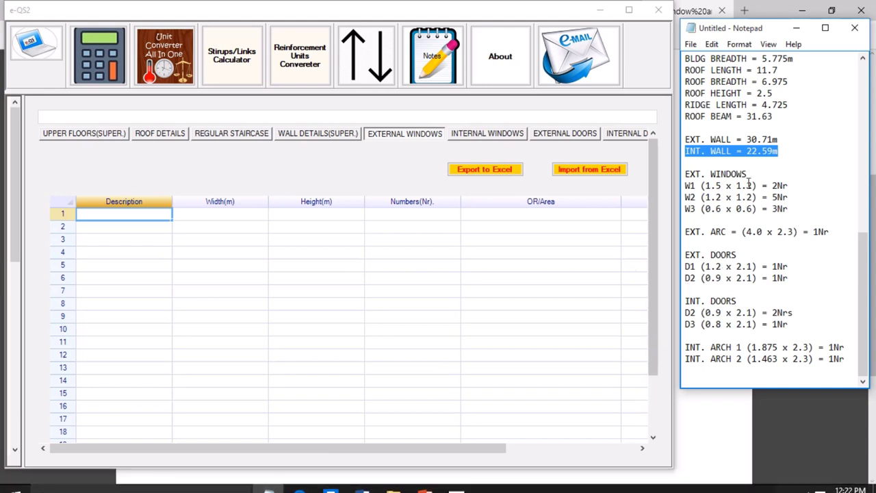
click(792, 217)
drag(792, 218, 685, 186)
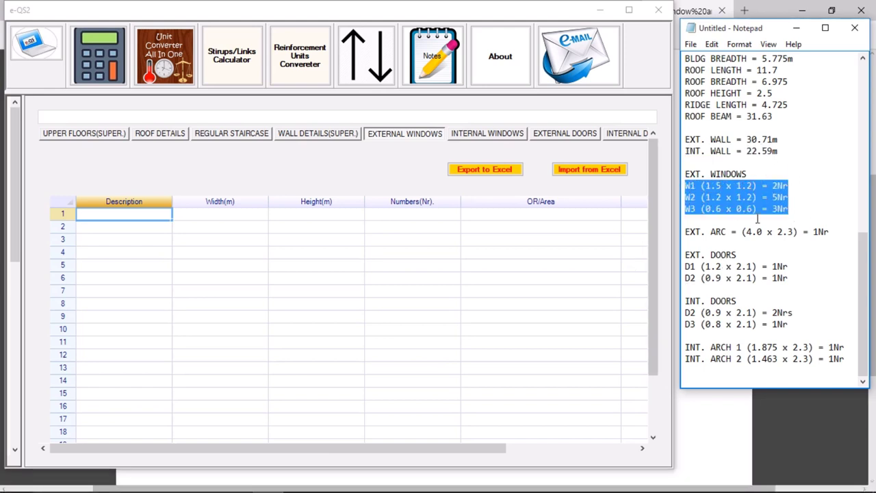
Back in e-QS2, enter 'W1W2' as row 1's External Windows Description.
click(118, 216)
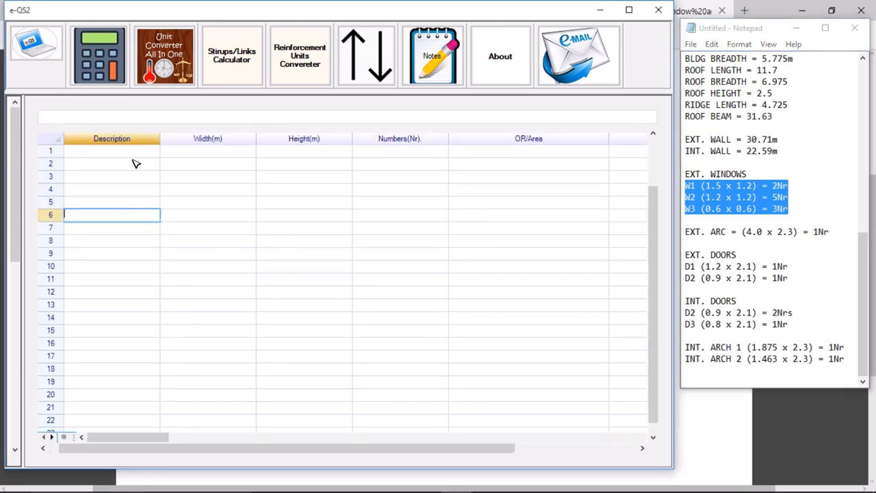
scroll(313, 195, up, 2)
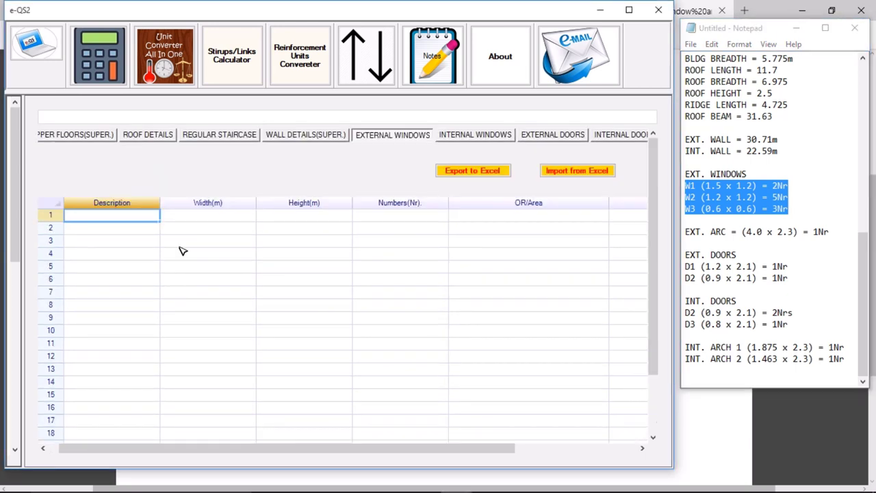
click(143, 217)
text(W1)
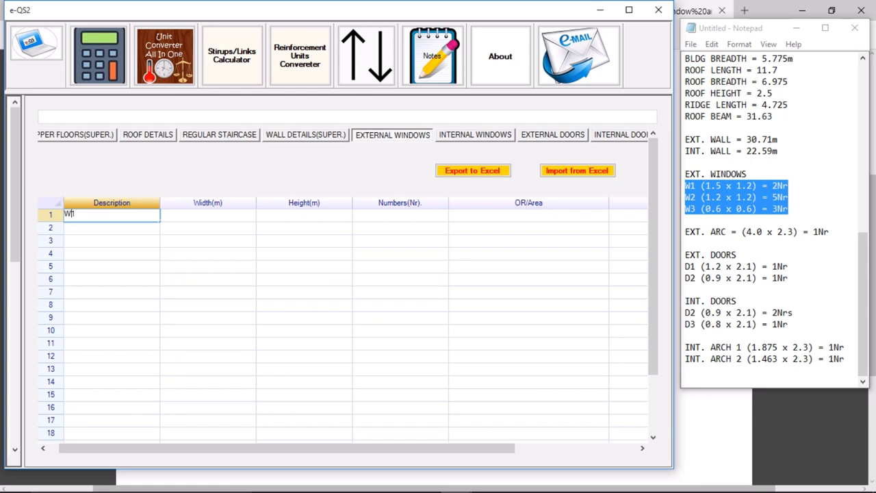
text(W21)
key(Return)
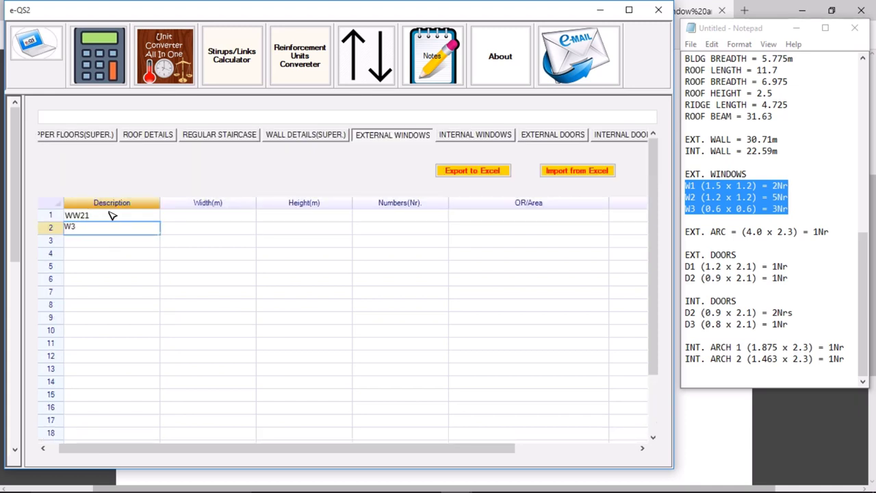
Correct row 1's description to W1 and add W2 and W3 in the next rows.
click(102, 150)
click(97, 150)
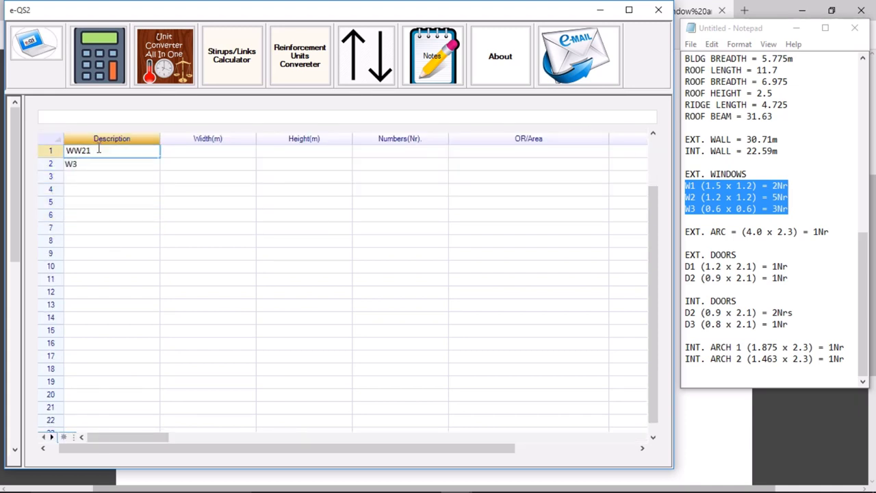
key(BackSpace)
key(BackSpace)
key(BackSpace)
text(1)
key(Return)
text(W2)
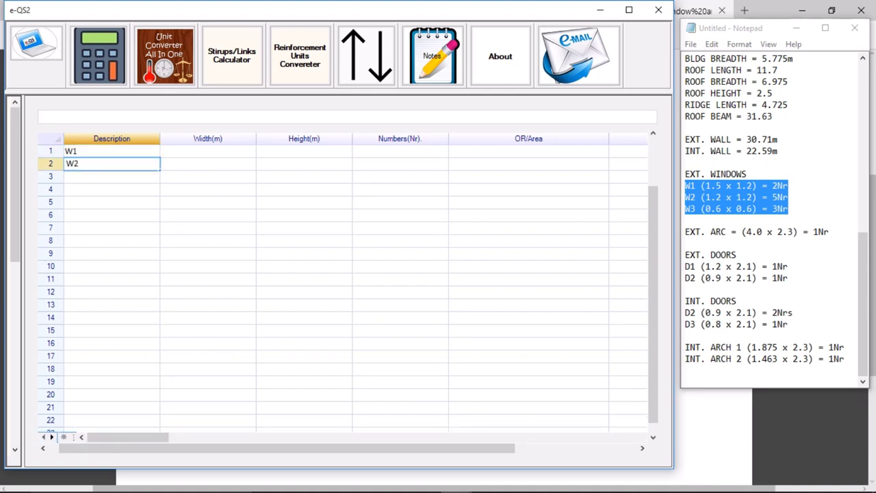
key(Return)
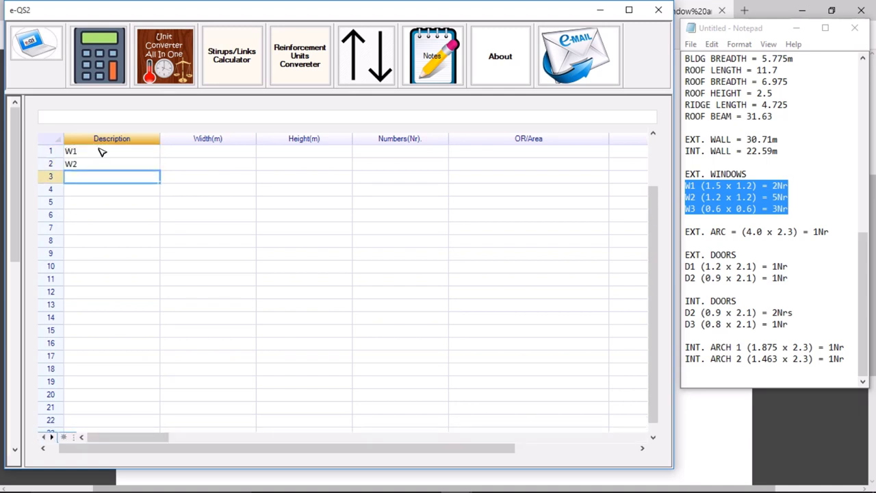
text(W3)
Give window W1 width 1.5 m, height 1.2 m and a count of 2.
click(242, 152)
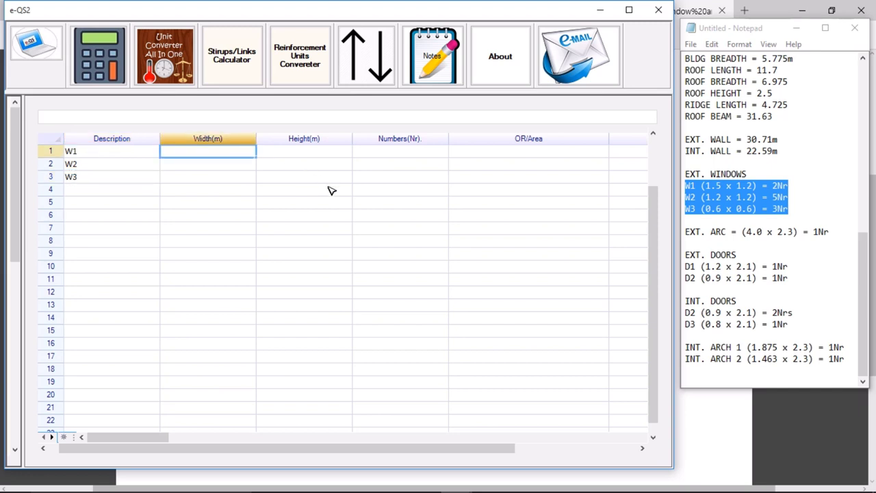
text(1.5)
key(Tab)
text(1)
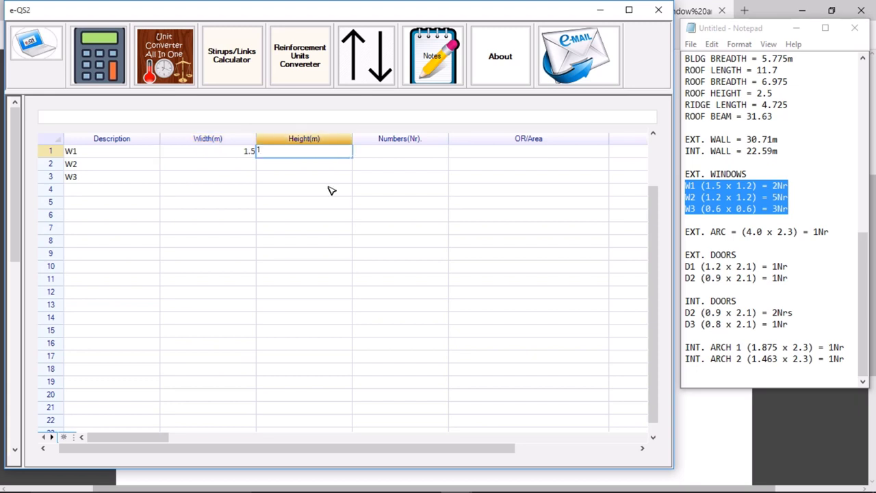
text(.2)
key(Tab)
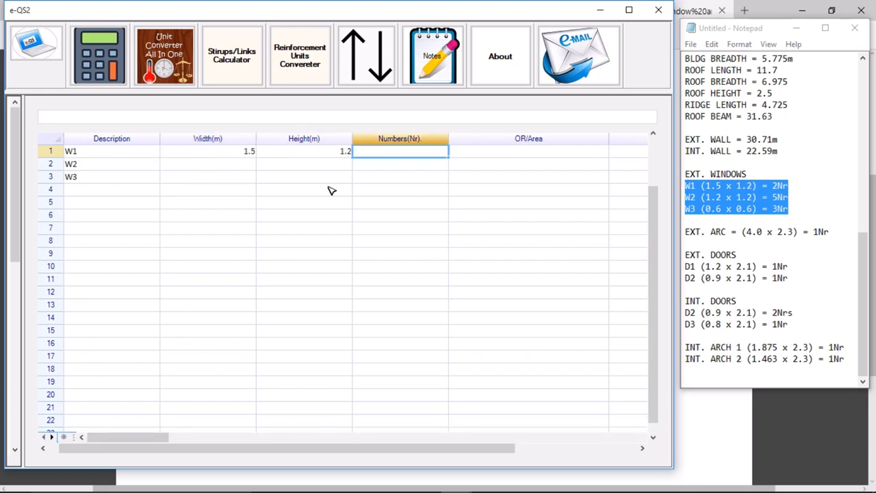
text(2)
key(Return)
Give window W2 width 1.2 m, height 1.2 m and a count of 5.
key(Left)
key(Left)
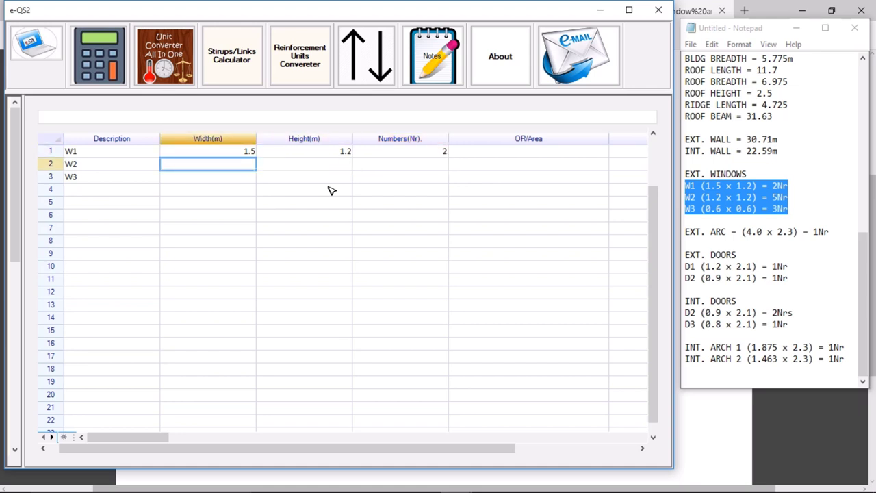
text(1)
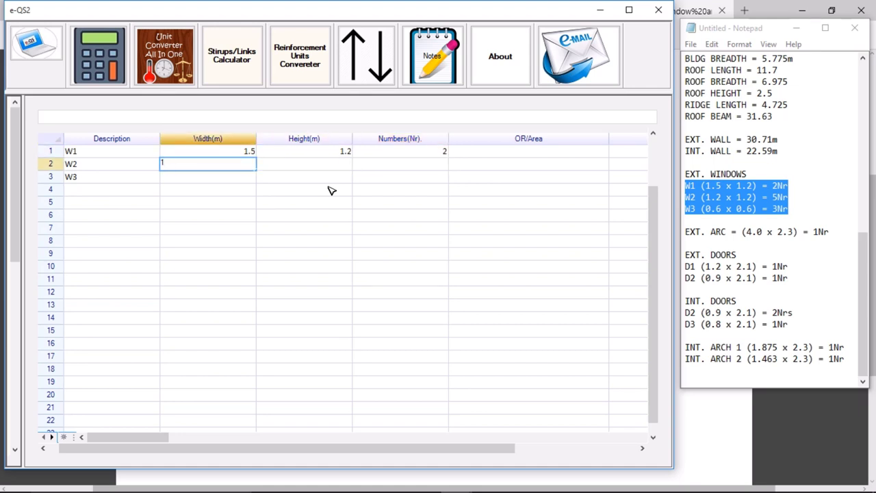
text(.2)
key(Tab)
text(1)
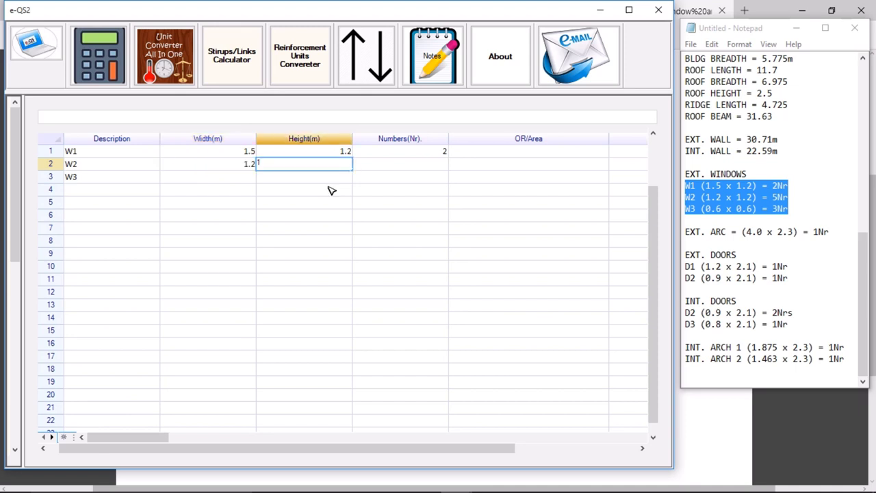
text(.2)
key(Tab)
text(5)
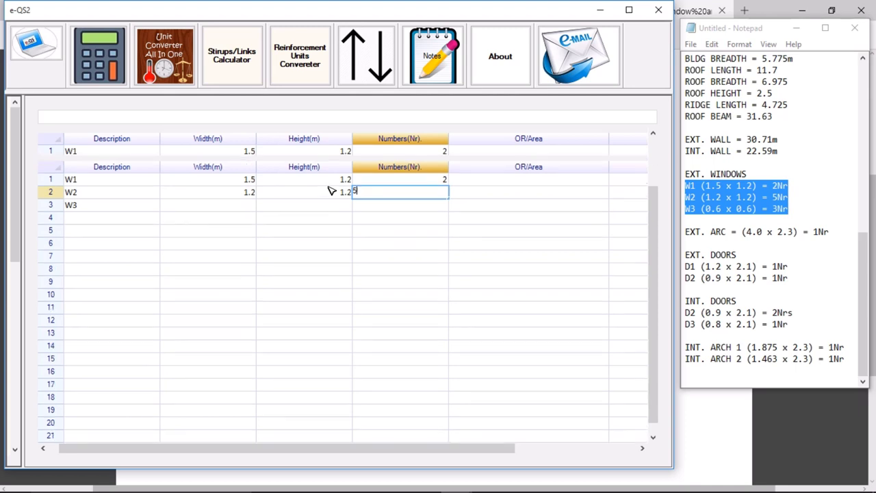
key(Return)
Give window W3 width 0.6 m, height 0.6 m and a count of 3.
key(Left)
key(Left)
text(0)
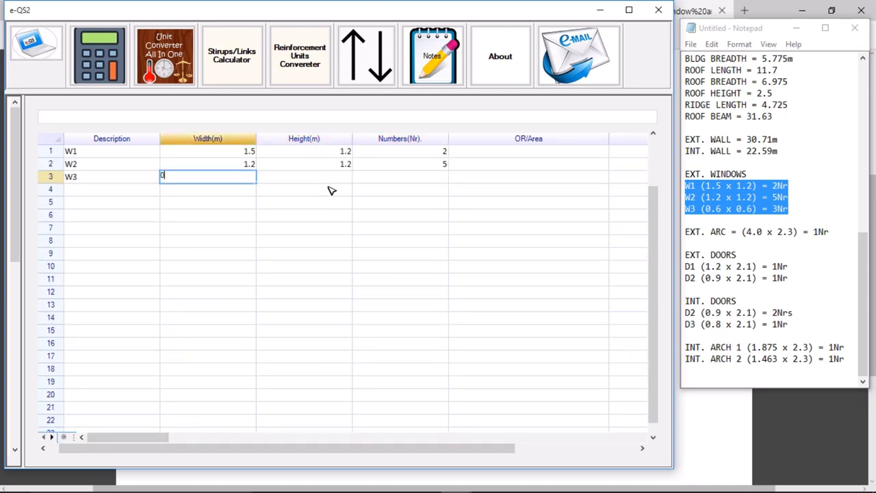
key(Tab)
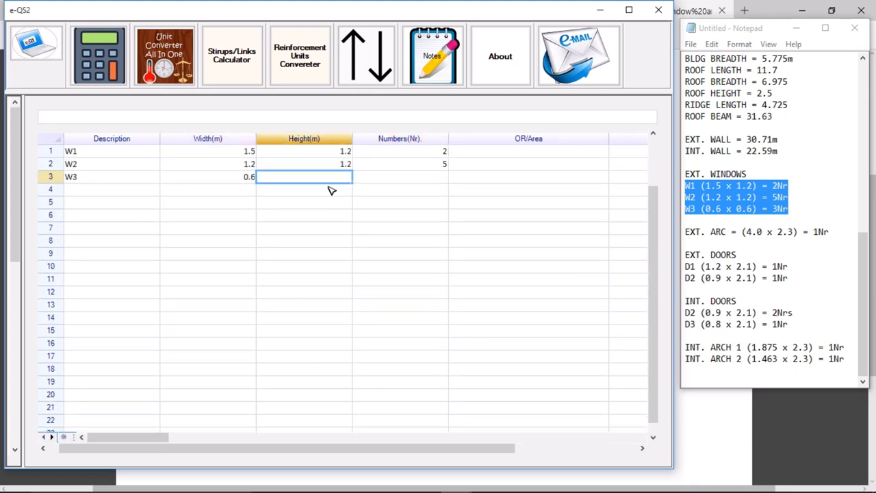
text(0.6)
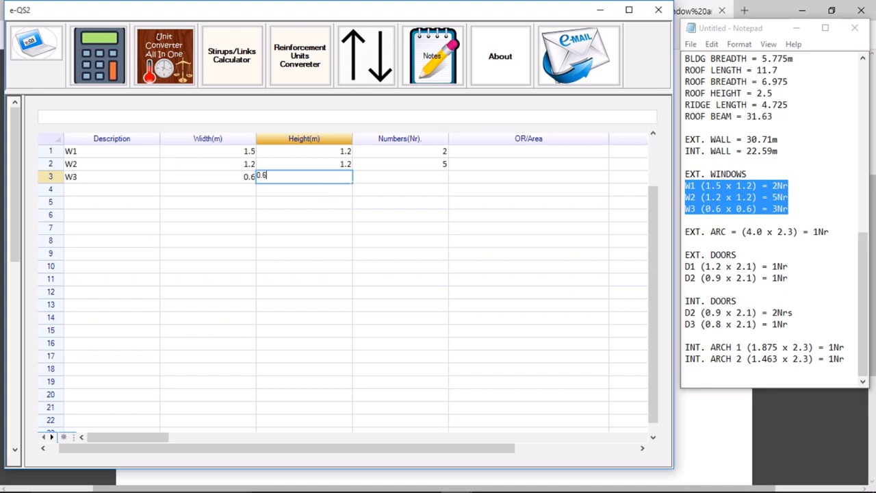
key(Tab)
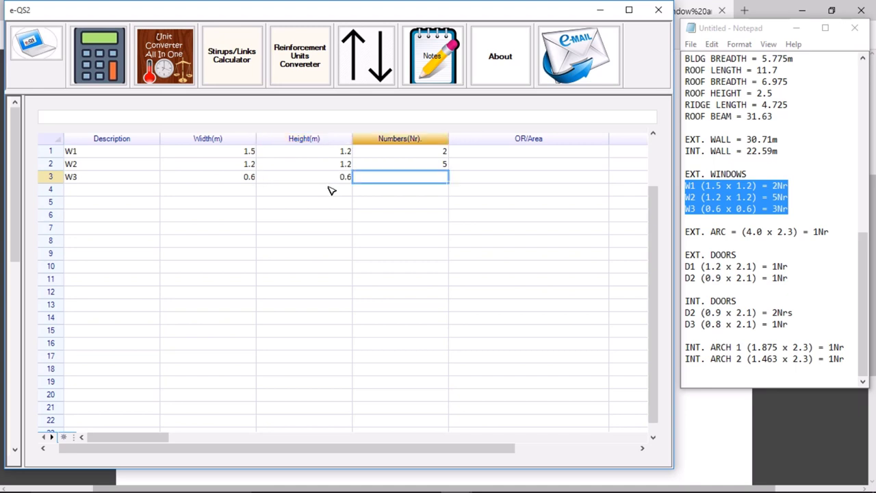
text(3)
key(Tab)
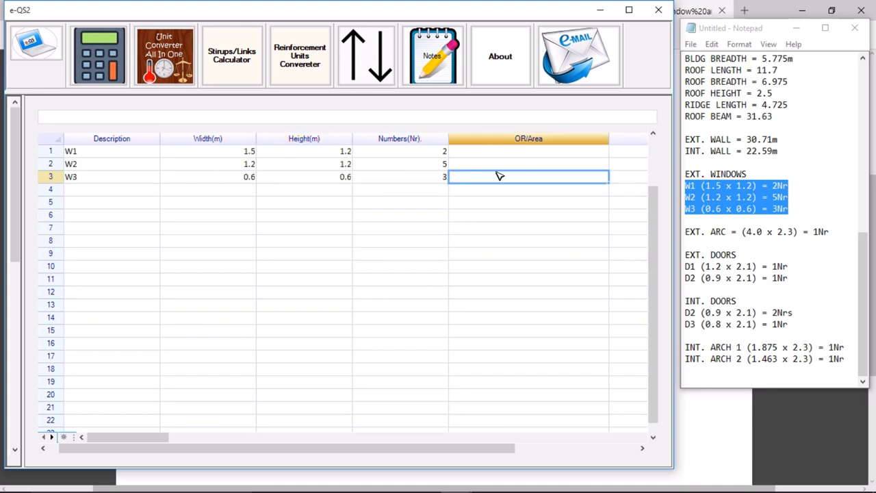
click(561, 152)
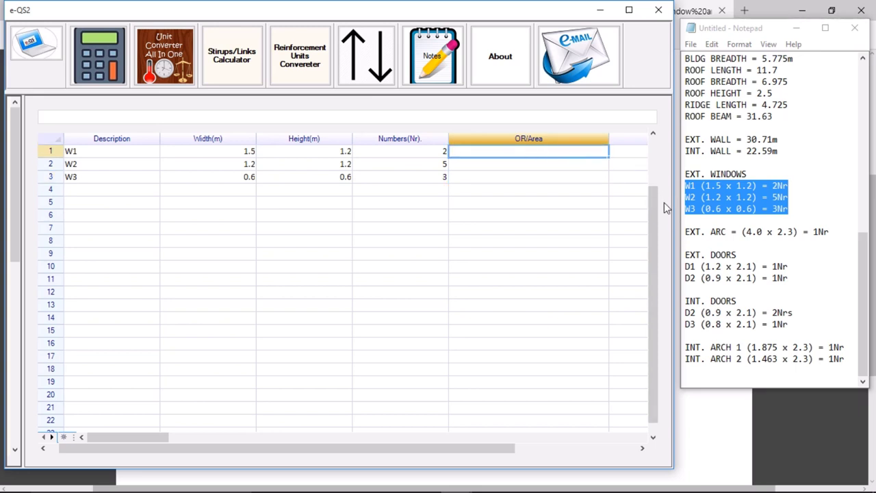
scroll(653, 203, up, 2)
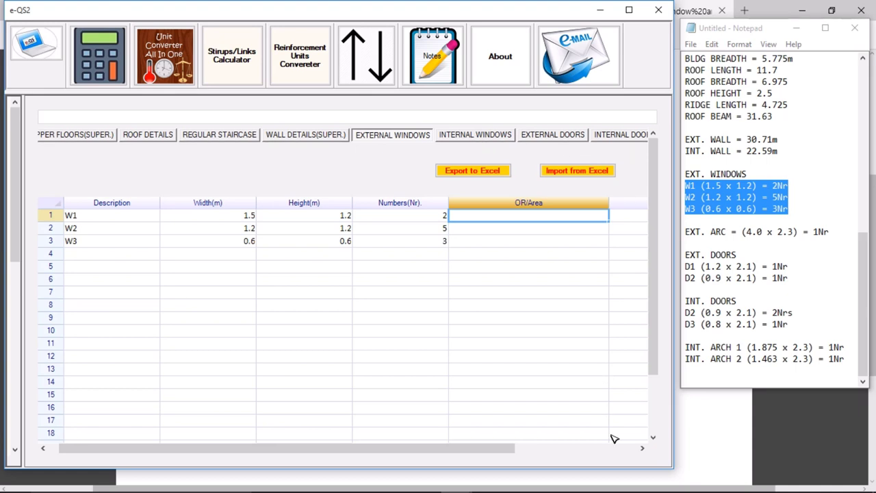
Open the External Doors page, mark the D1–D2 note lines and check the floor plan drawing.
click(544, 141)
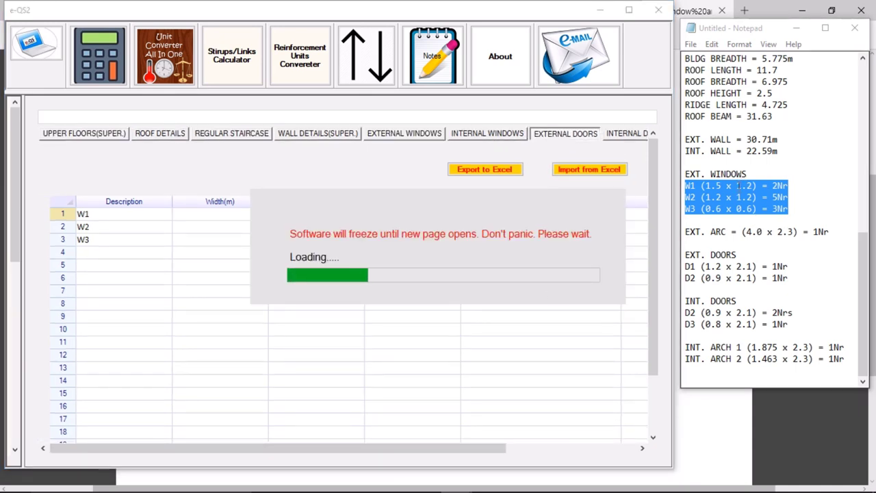
drag(788, 278, 685, 266)
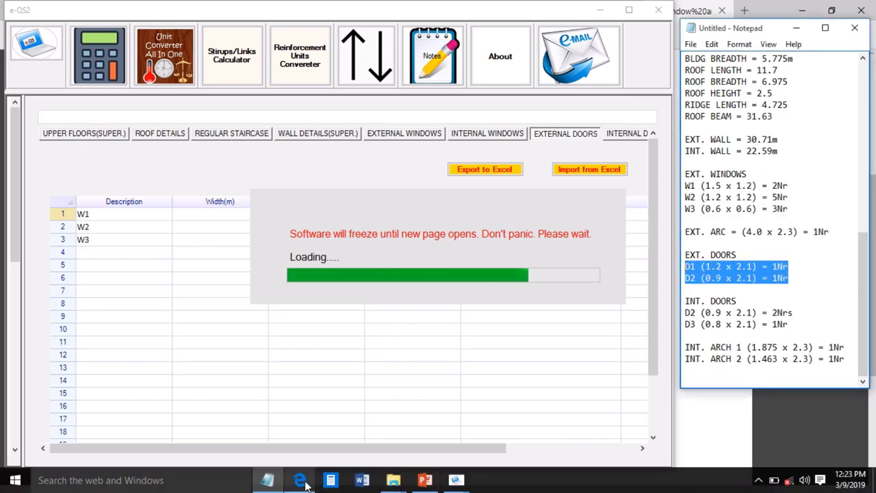
click(306, 485)
click(134, 11)
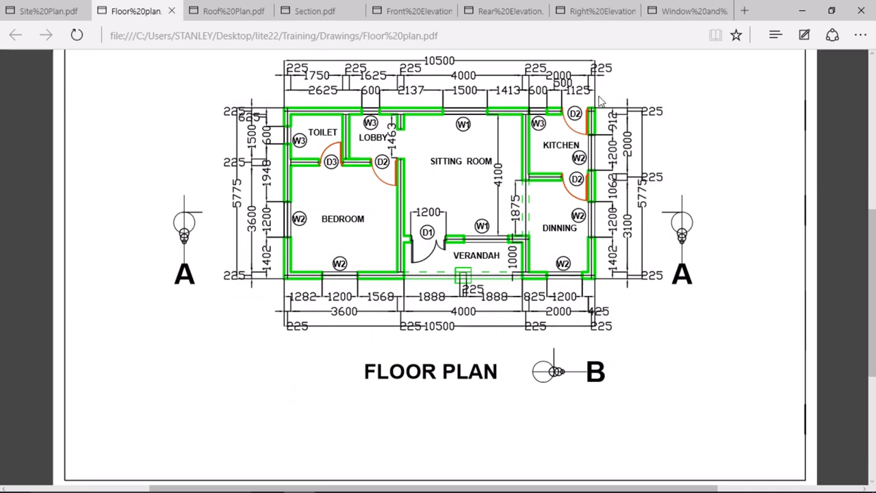
mouse_move(466, 487)
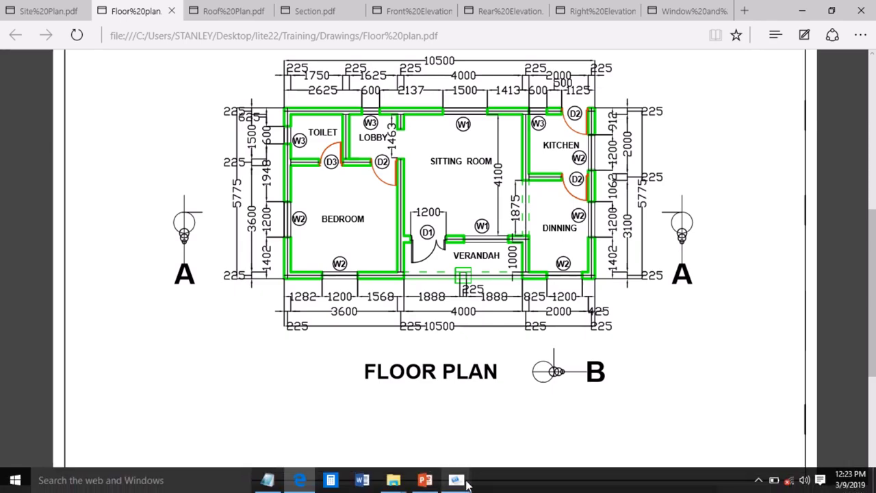
click(344, 407)
click(268, 479)
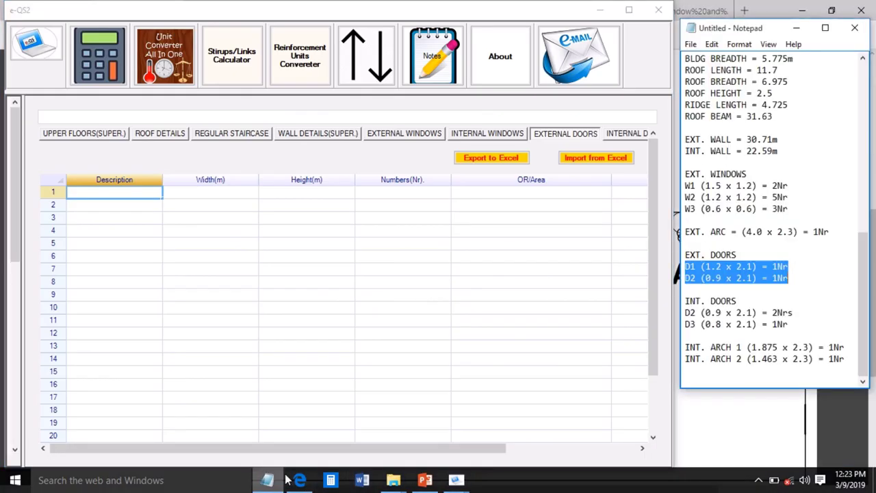
Enter door descriptions D1 and D2, and give D1 width 1.2, height 2.1, count 1.
click(137, 192)
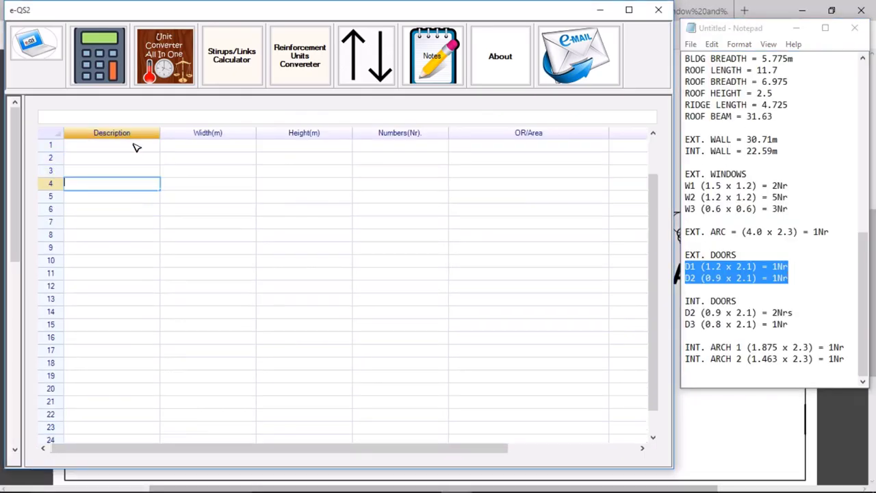
click(133, 145)
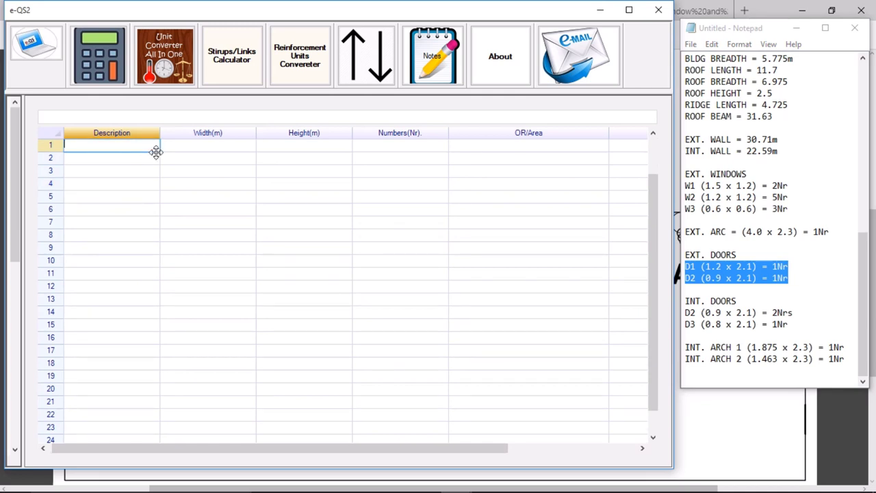
text(D1)
key(Return)
text(D)
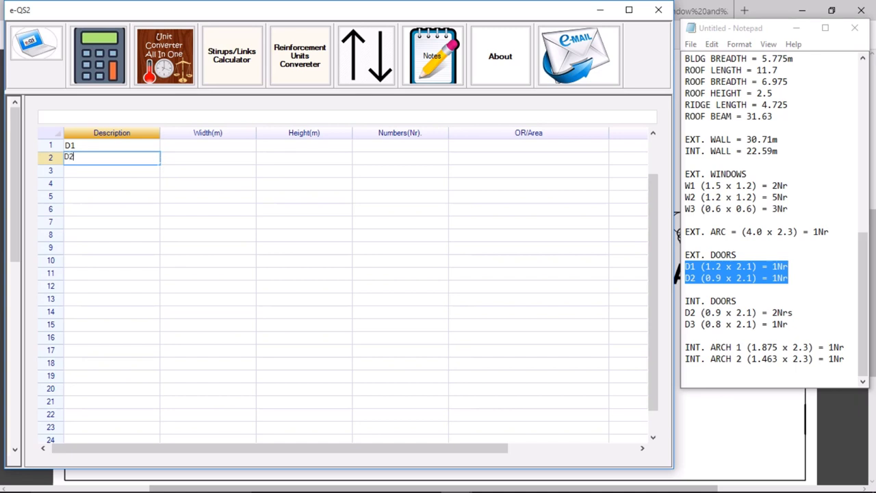
click(193, 149)
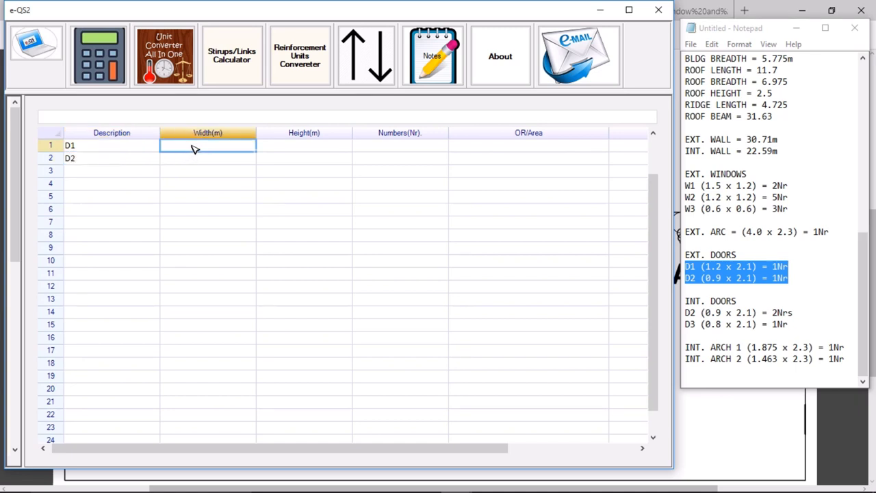
text(1.2)
key(Tab)
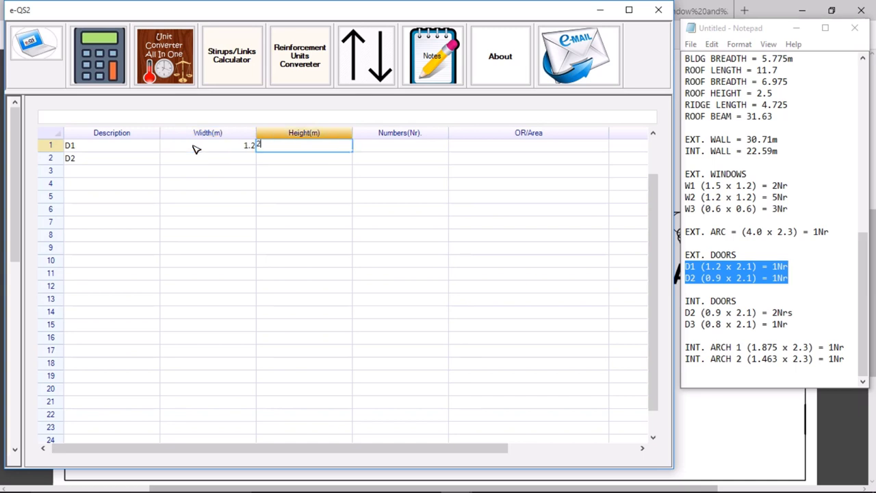
text(2.1)
key(Tab)
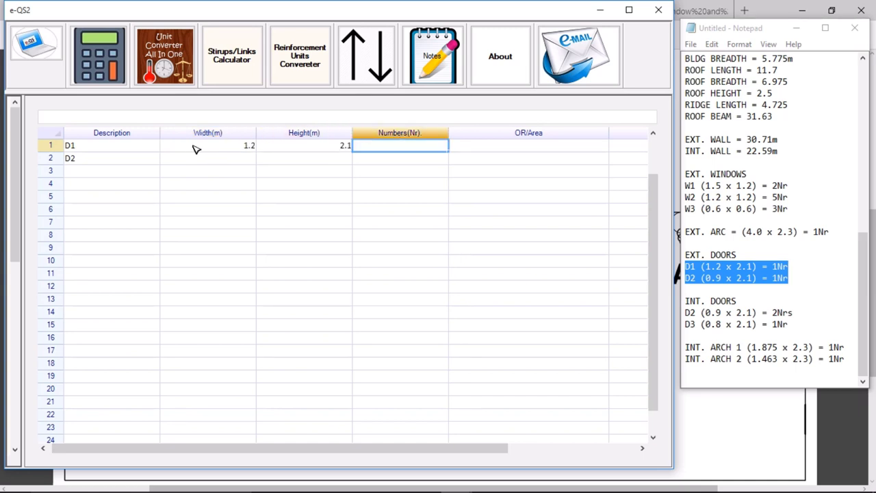
text(1)
key(Return)
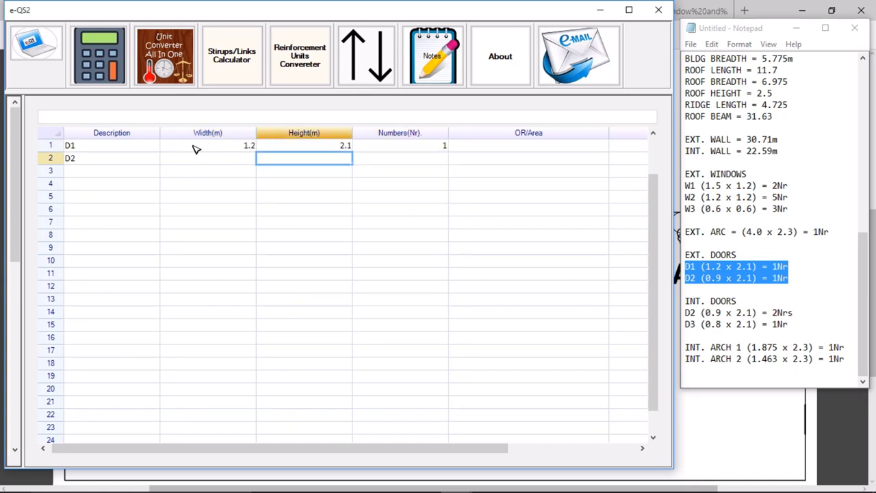
Give door D2 width 0.9, height 2.1 and a count of 1.
key(Left)
text(0)
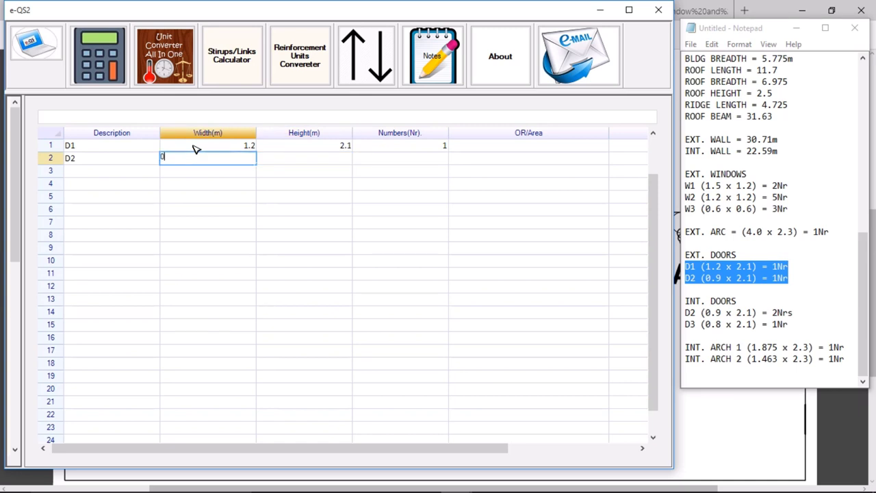
key(Tab)
text(2)
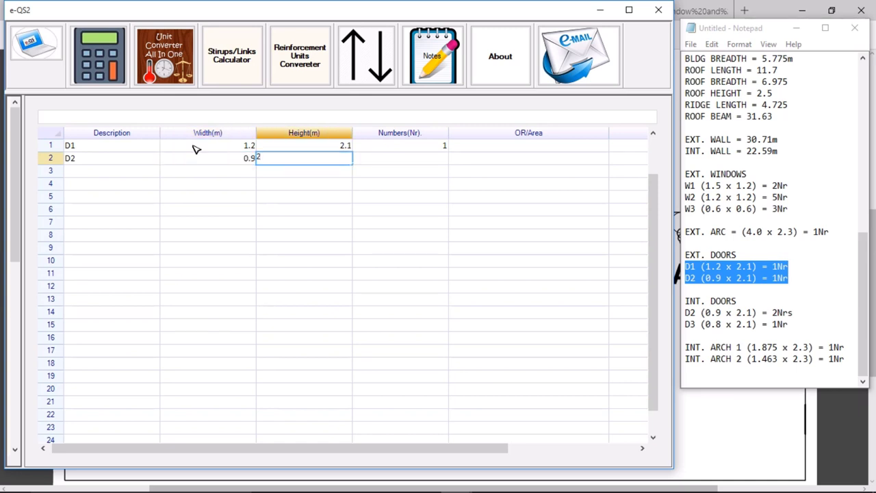
text(.1)
key(Tab)
text(1)
key(Tab)
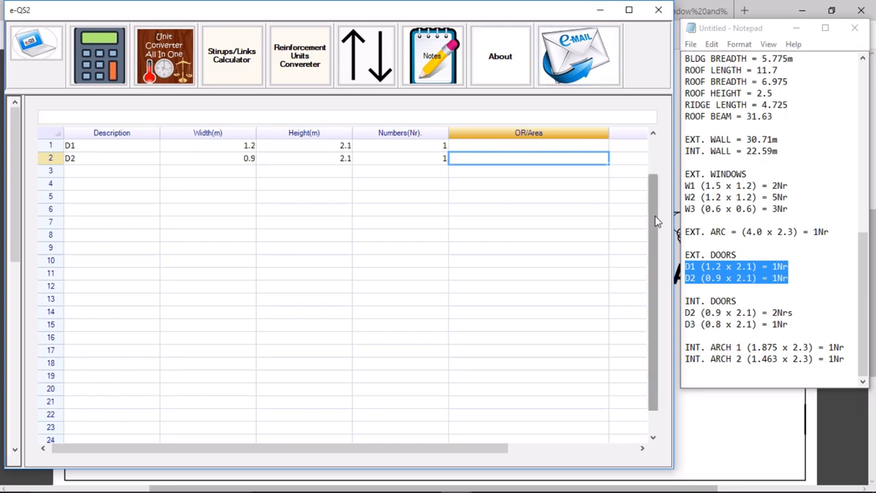
scroll(655, 216, up, 2)
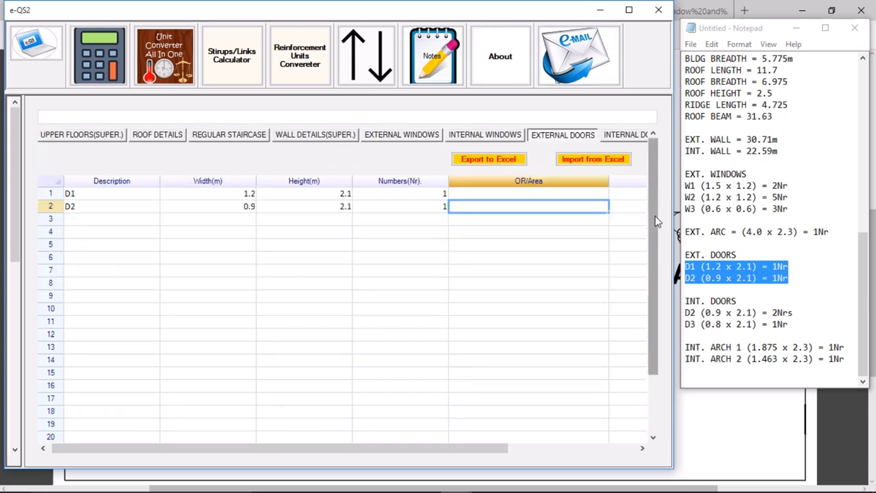
Open the Internal Doors page, mark the INT. DOORS note lines, and bring back the floor plan.
click(620, 449)
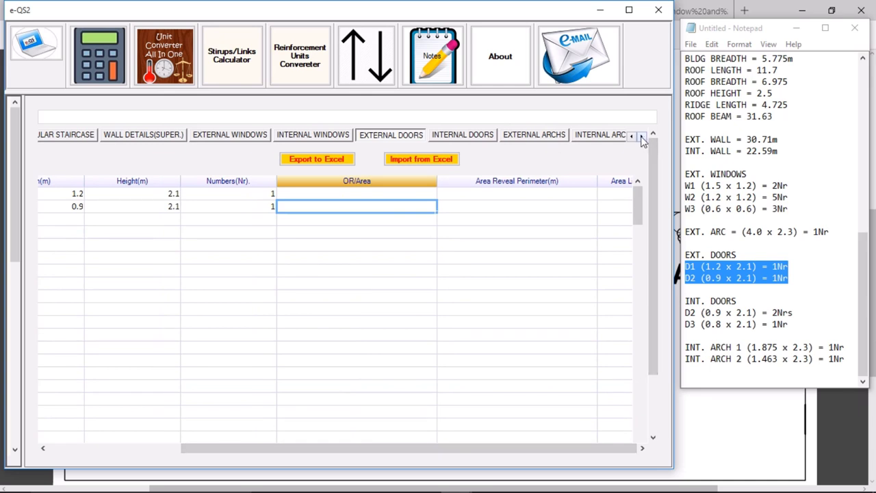
click(642, 136)
click(642, 136)
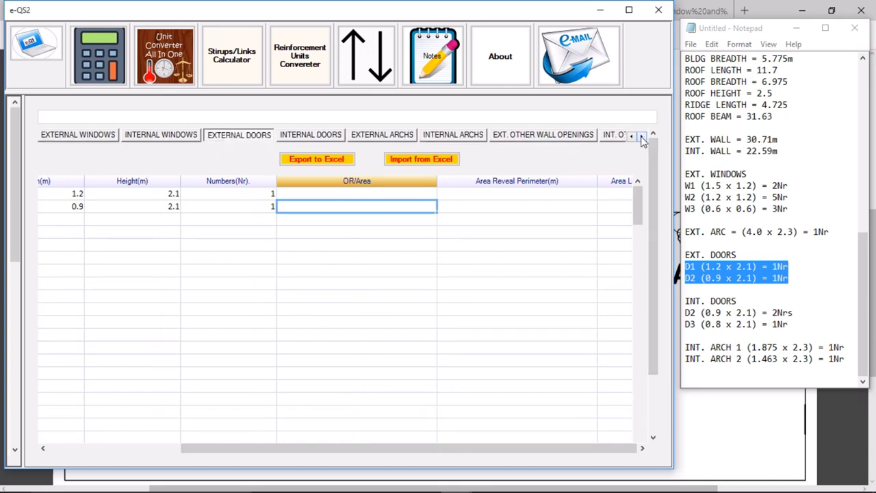
click(312, 137)
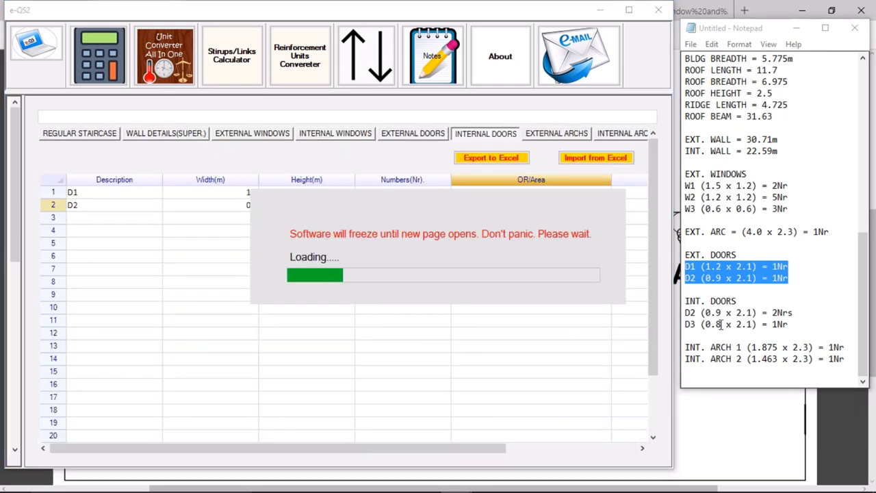
drag(794, 327, 684, 313)
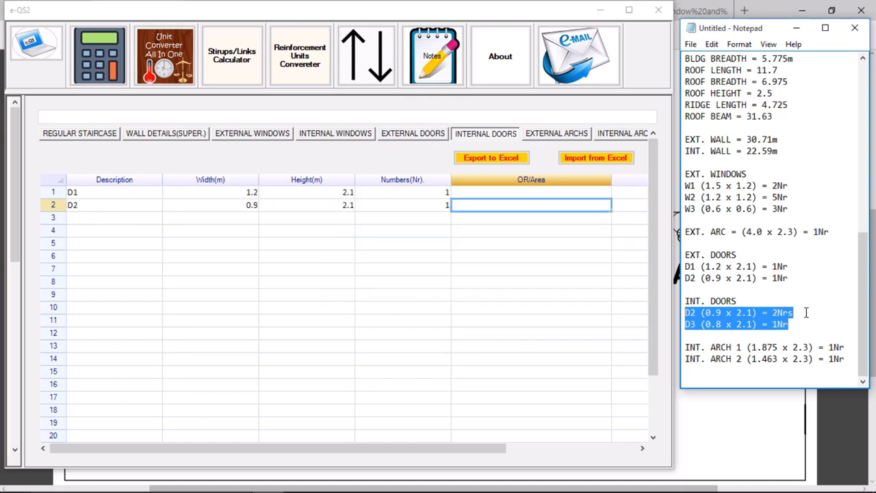
click(302, 479)
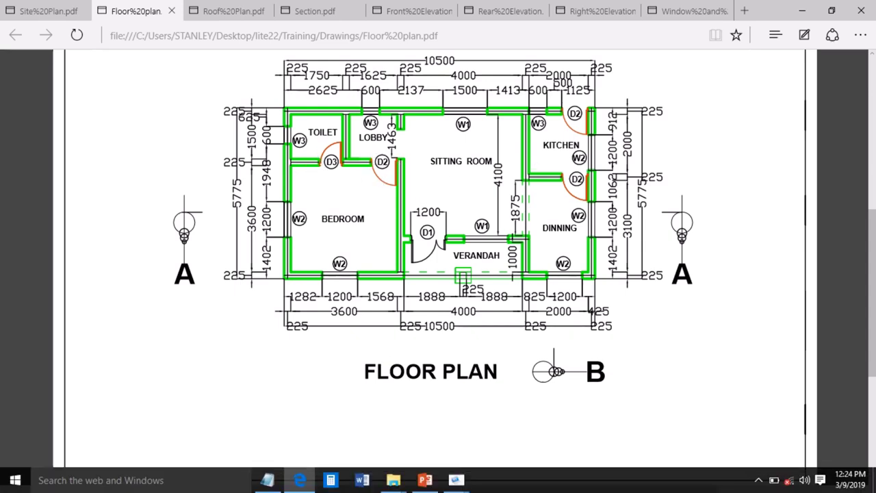
Bring e-QS2 forward over the Edge floor plan from its taskbar preview.
mouse_move(456, 480)
click(334, 413)
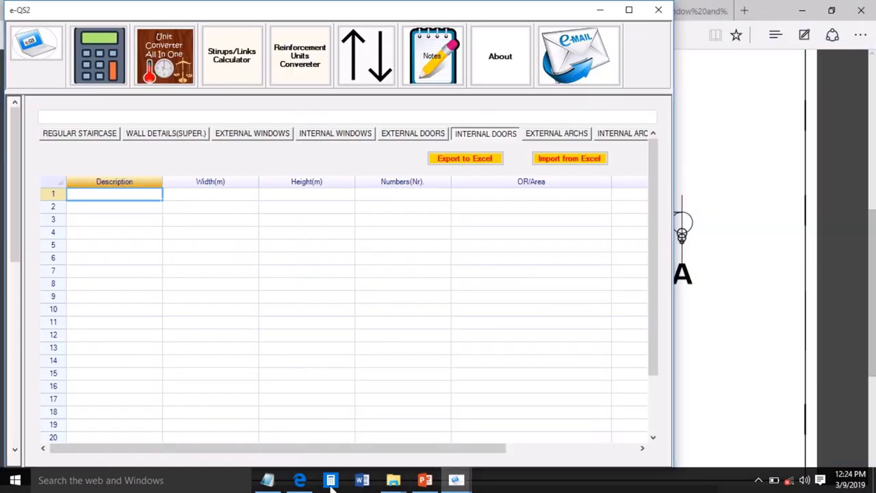
Enter D2 and D3 as descriptions in the first two Internal Doors rows.
click(331, 480)
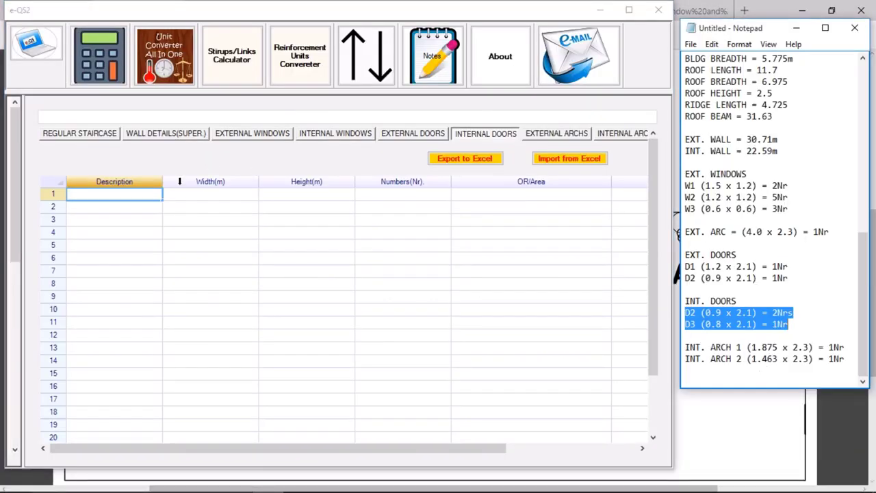
click(150, 196)
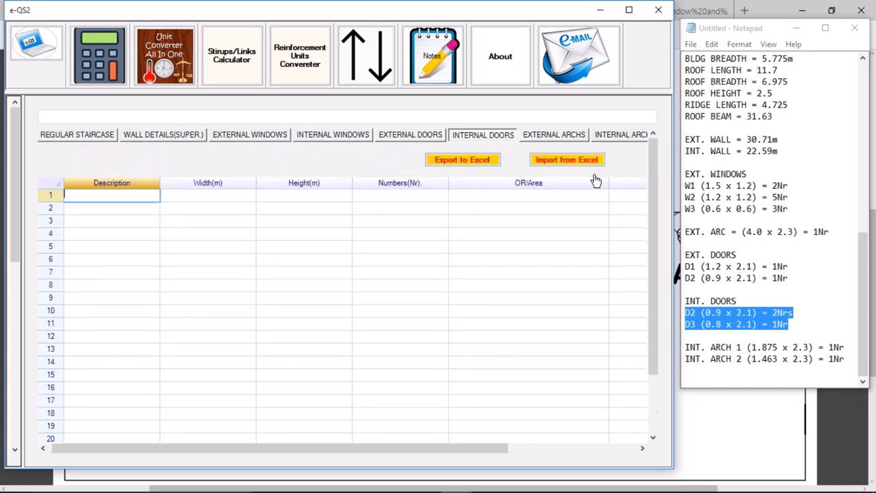
text(D2)
key(Return)
scroll(139, 206, down, 1)
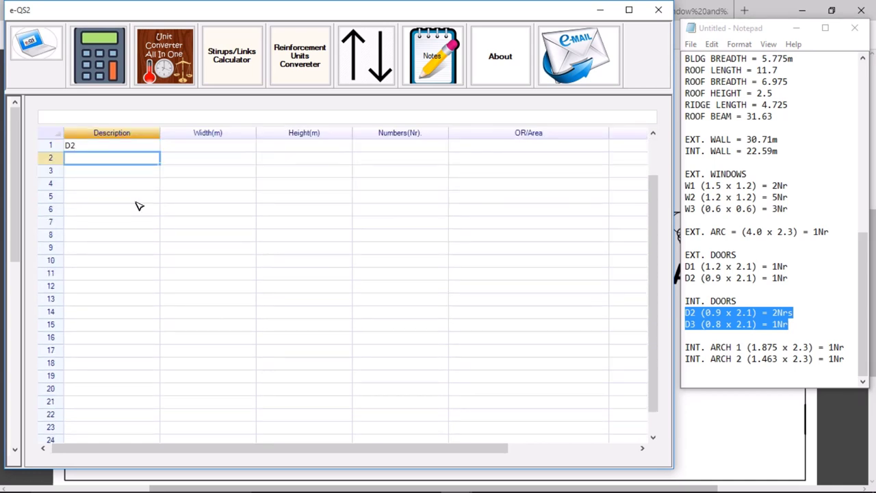
text(D3)
click(246, 148)
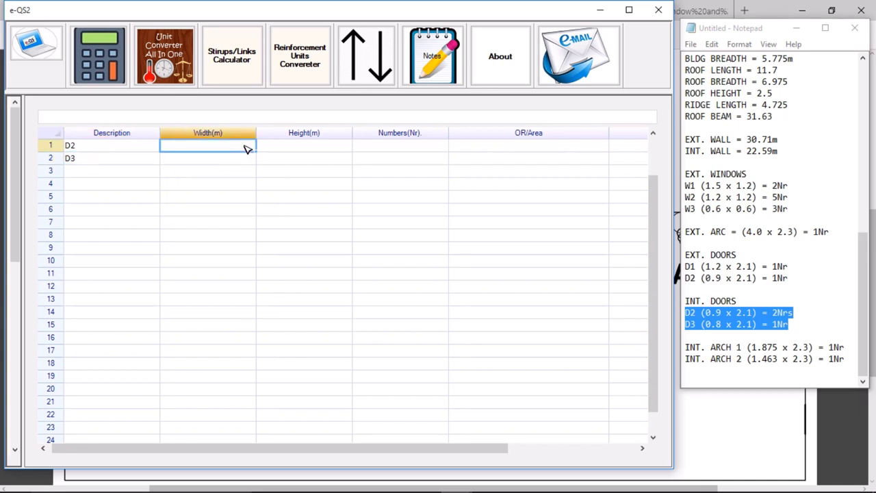
Give door D2 a width of 0.9 m, height 2.1 m and count of 2 Nr.
text(0.9)
key(Tab)
text(2.1)
key(Tab)
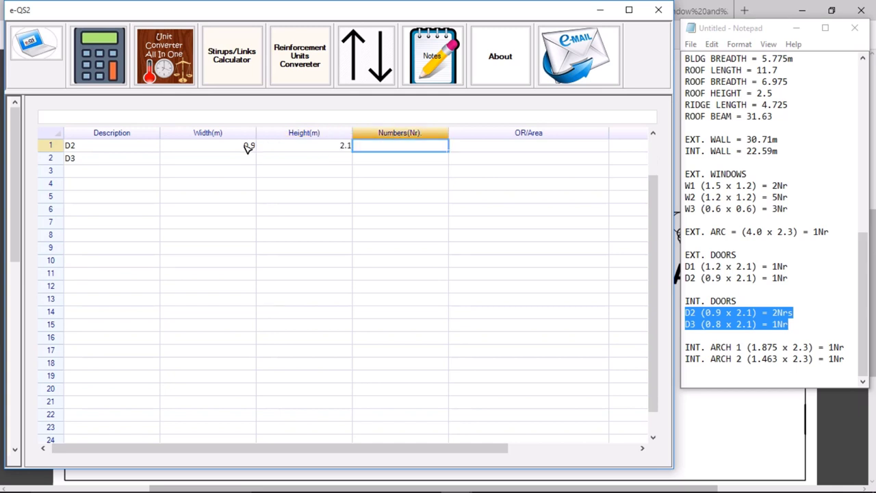
text(2)
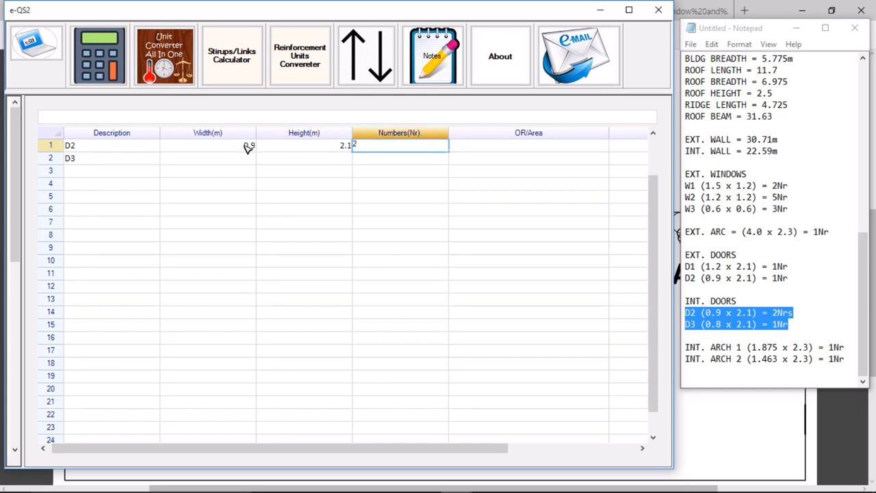
key(Tab)
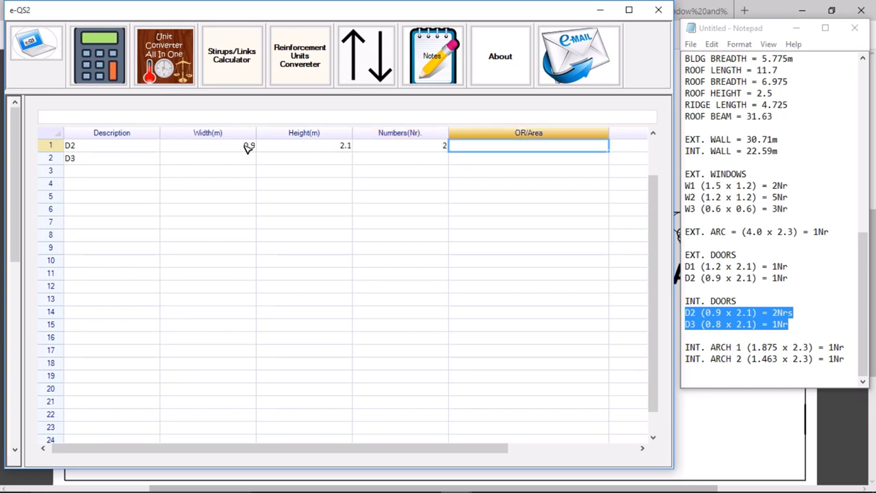
key(Return)
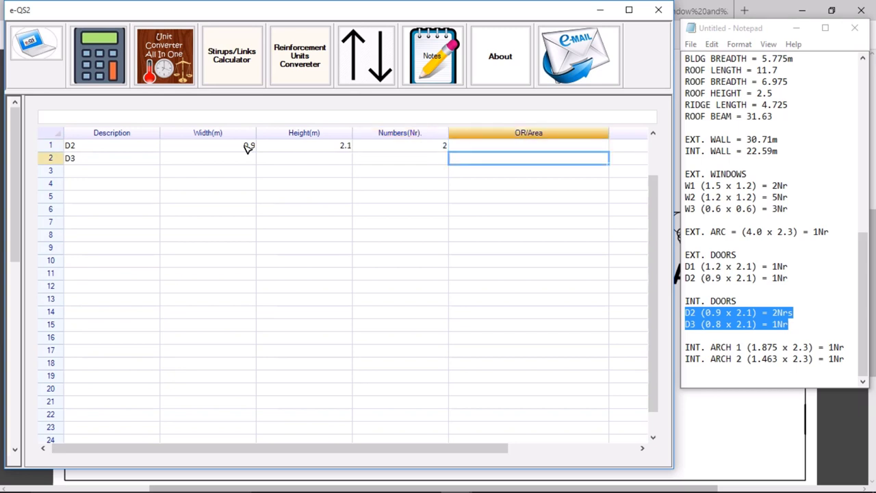
Give door D3 a width of 0.8 m, height 2.1 m and count of 1 Nr.
key(Left)
key(Left)
key(Left)
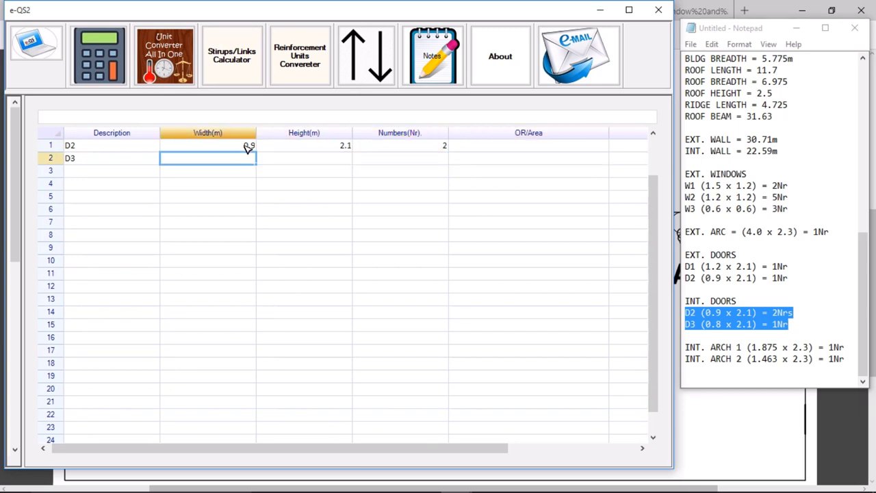
text(0.8)
key(Tab)
text(2)
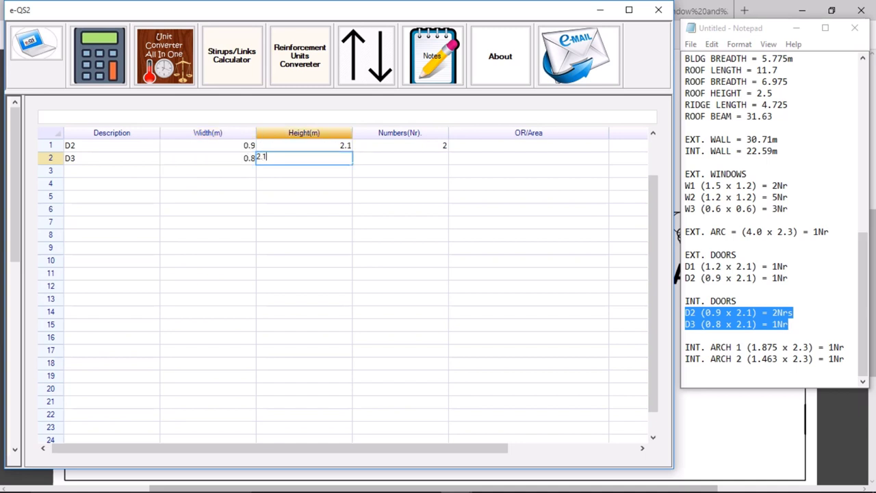
key(Tab)
text(1)
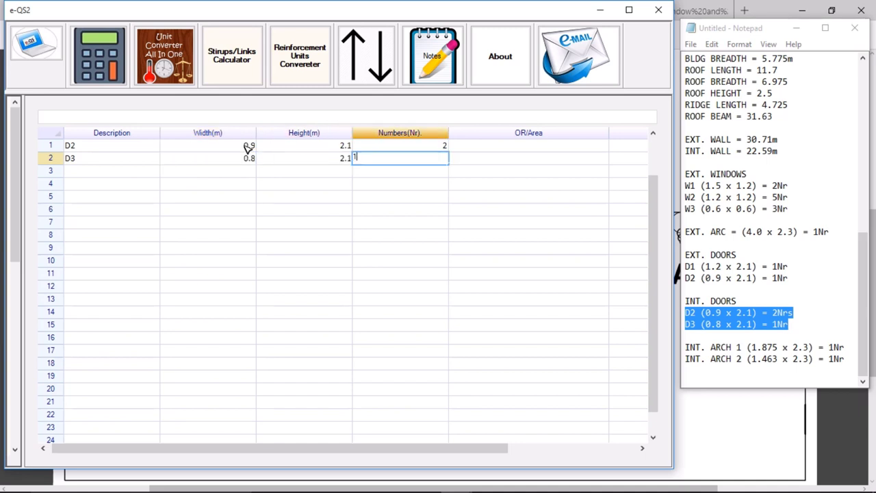
key(Tab)
key(Up)
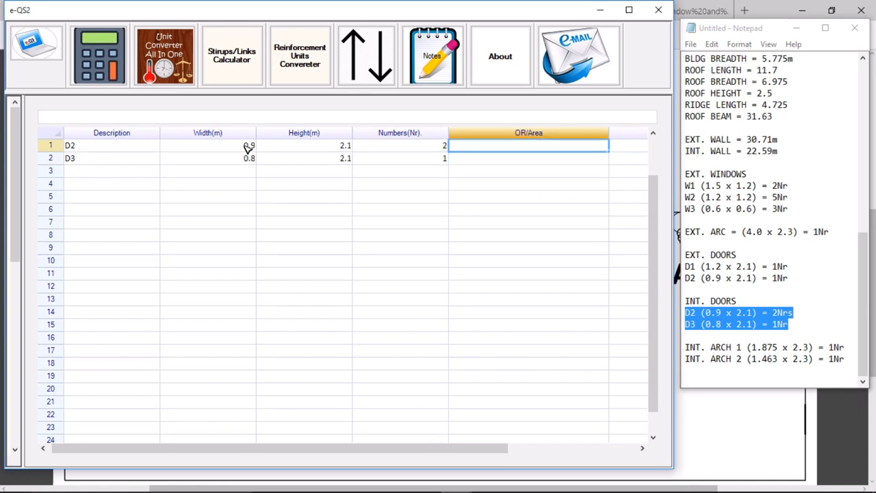
key(Tab)
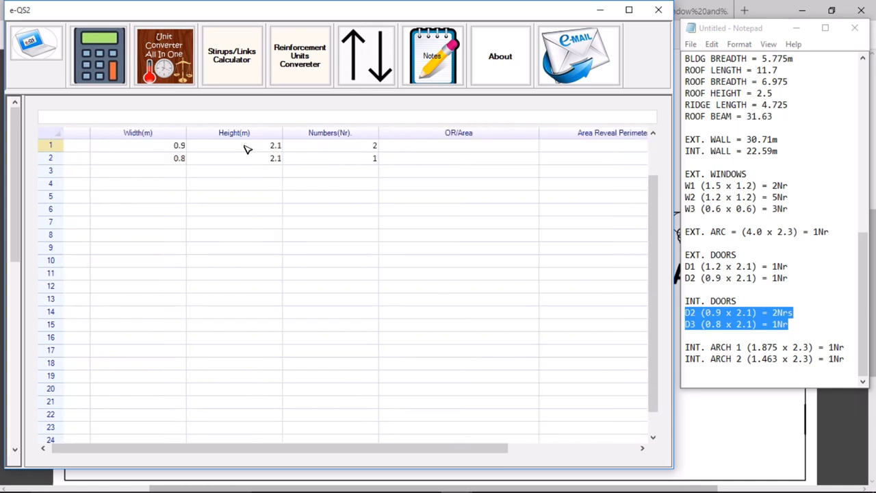
Move across row 1 to the Lintel Width, Thickness and projection columns.
key(Tab)
key(Tab)
key(Tab)
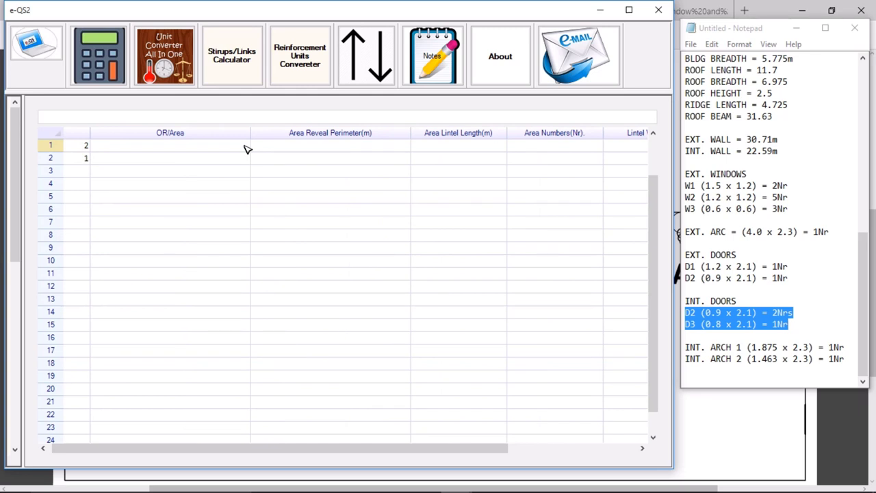
key(Tab)
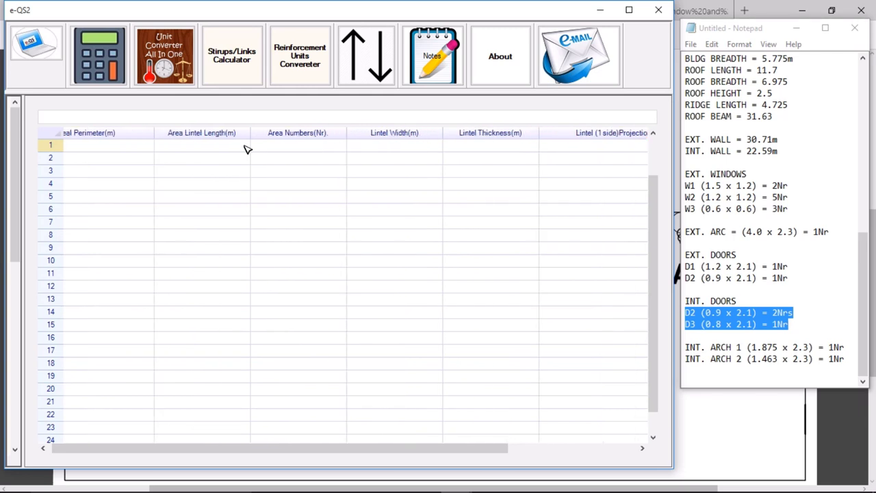
click(318, 148)
scroll(654, 220, up, 2)
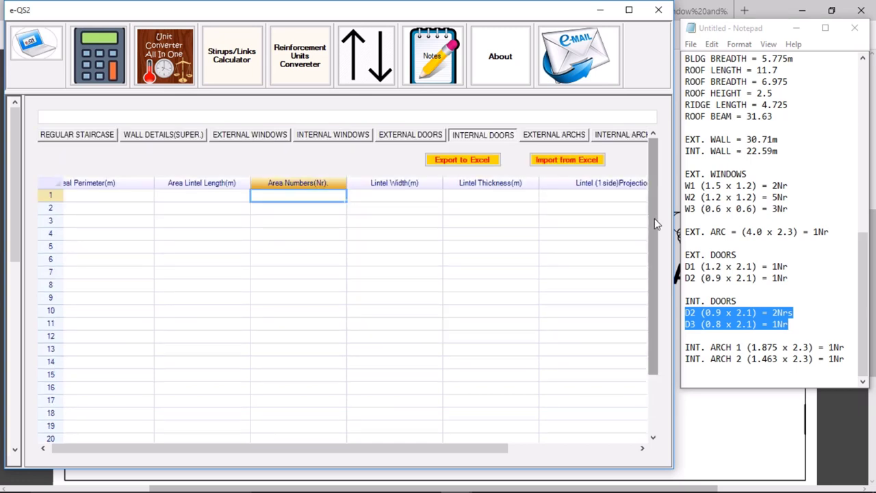
key(Tab)
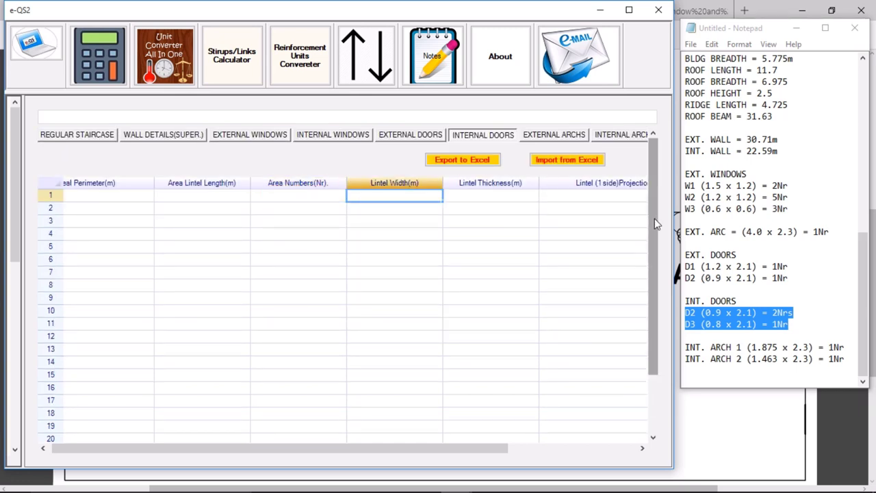
key(Tab)
key(Tab)
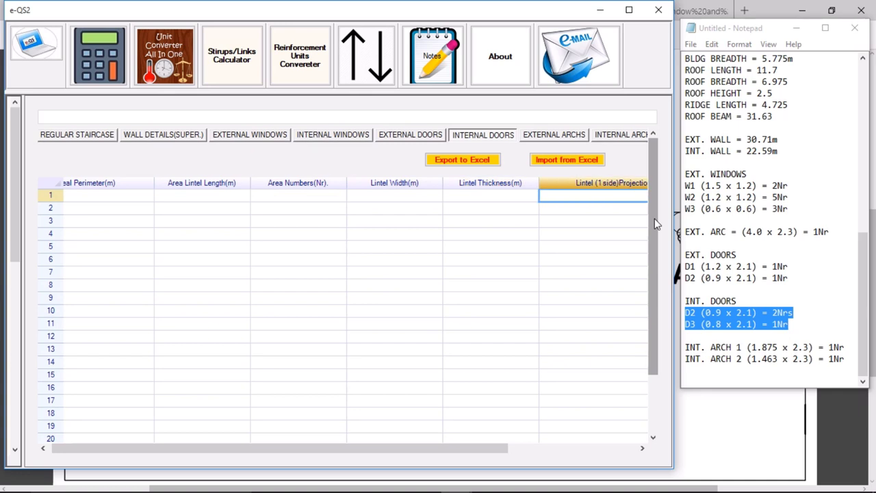
key(shift+Tab)
key(shift+Tab)
key(shift+Tab)
key(Tab)
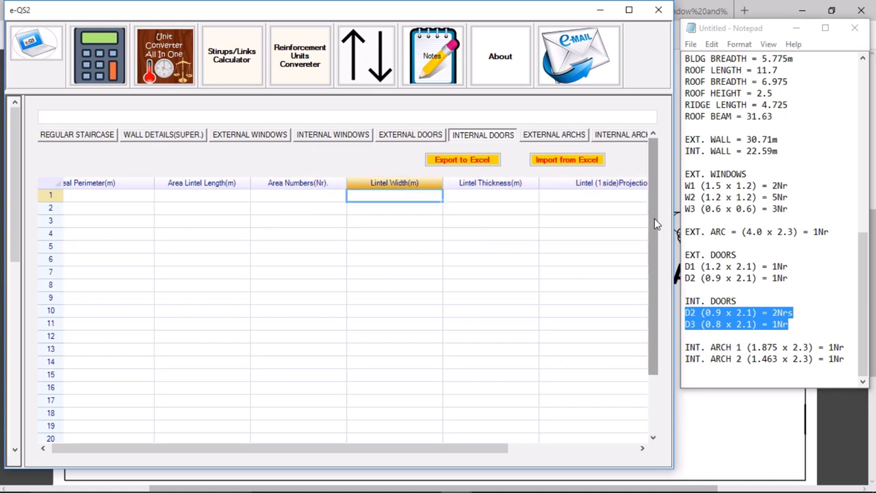
key(Down)
key(Up)
key(shift+Tab)
key(shift+Tab)
key(shift+Tab)
key(shift+Tab)
key(shift+Tab)
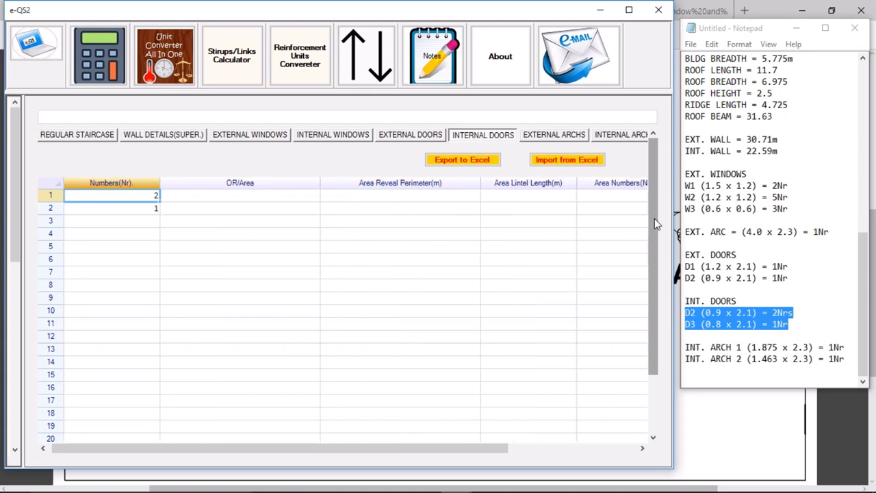
key(Tab)
key(Tab)
key(Tab)
key(Tab)
key(Tab)
key(Tab)
key(Tab)
key(Tab)
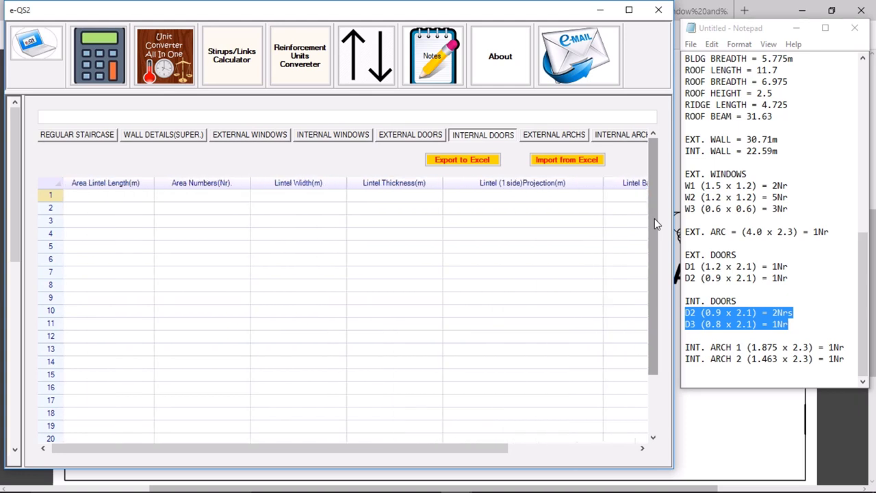
Enter row 1's lintel width 0.23, thickness 0.23 and projection 0.46.
click(295, 195)
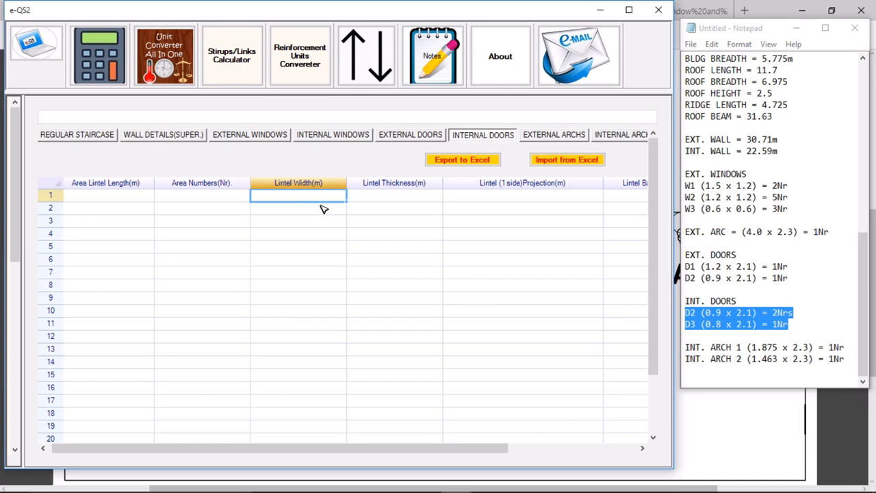
text(0)
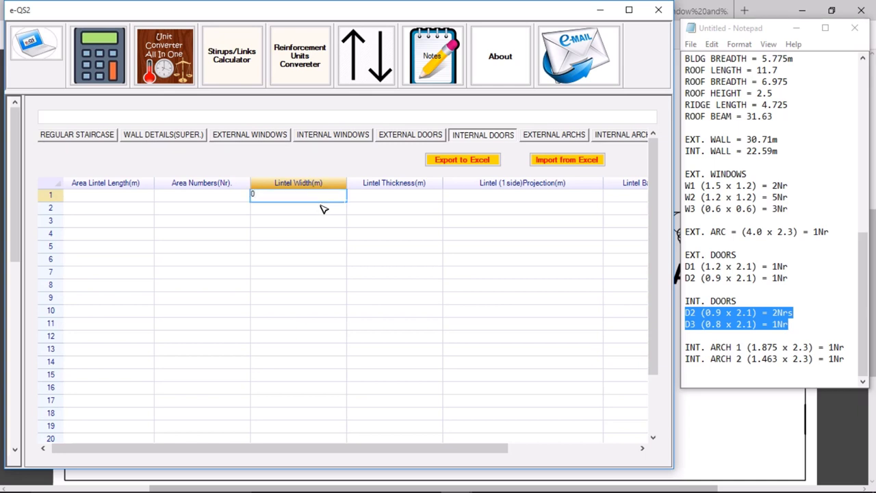
text(.23)
key(Tab)
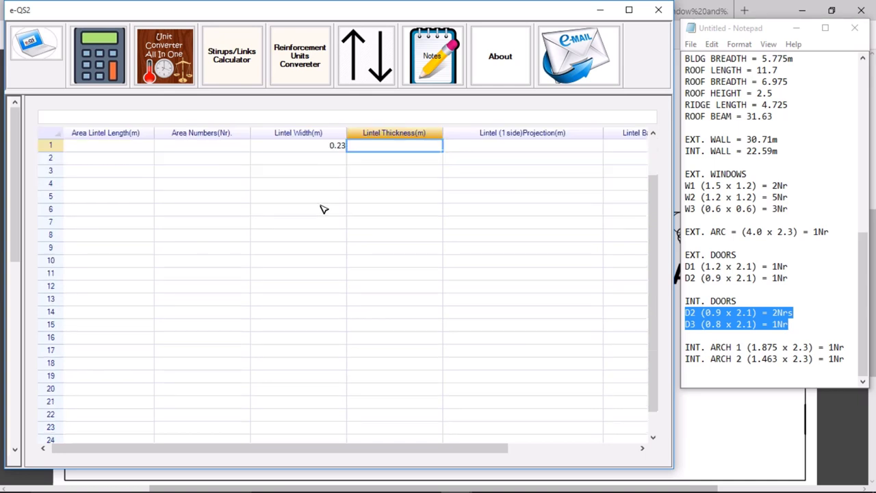
text(0)
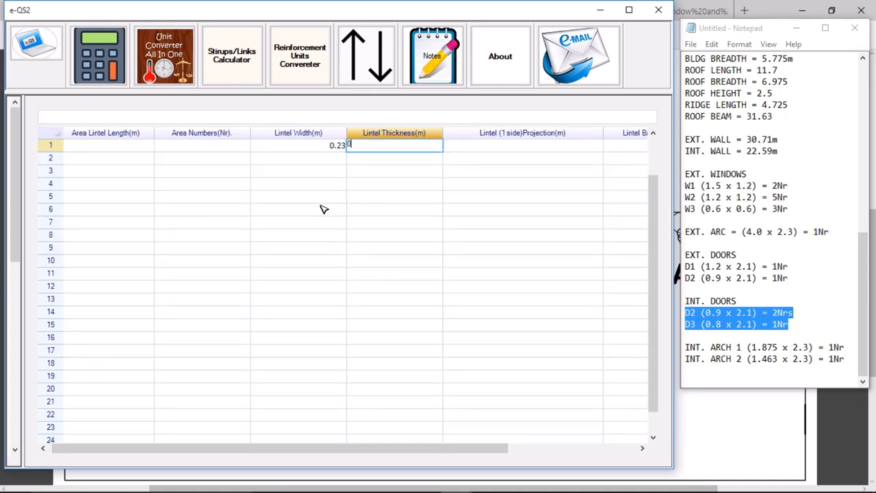
text(.23)
key(Tab)
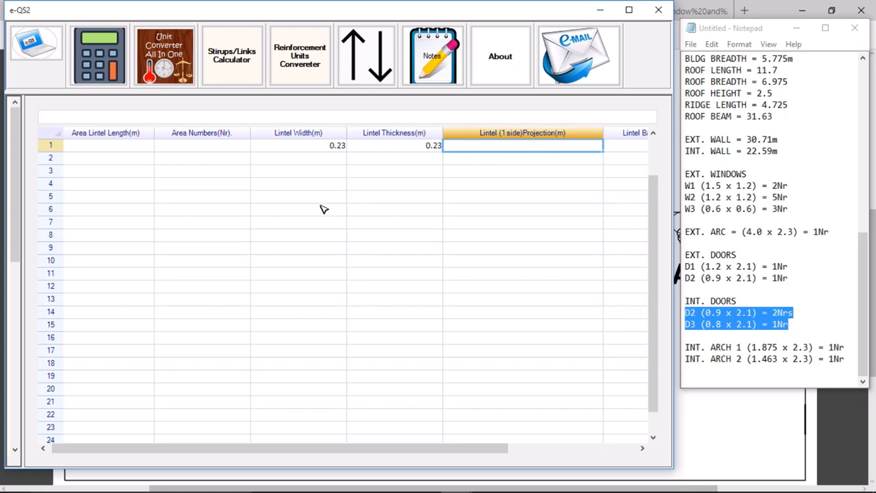
text(0)
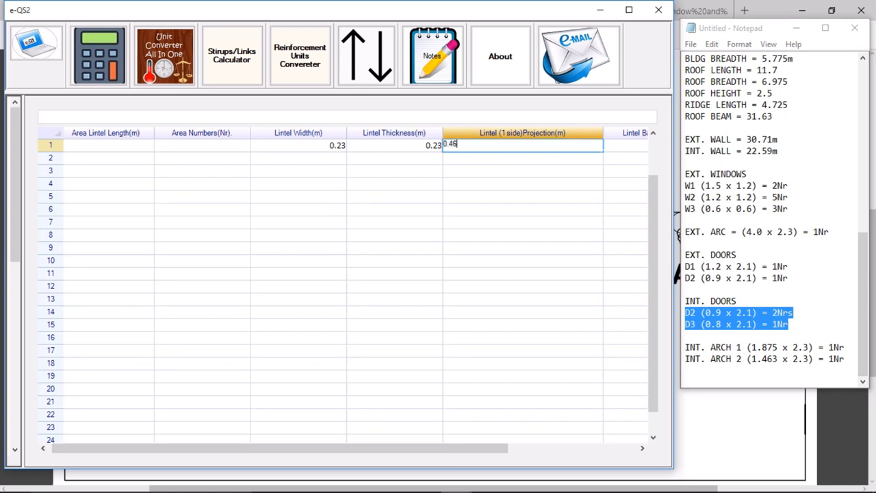
text(.46)
key(Tab)
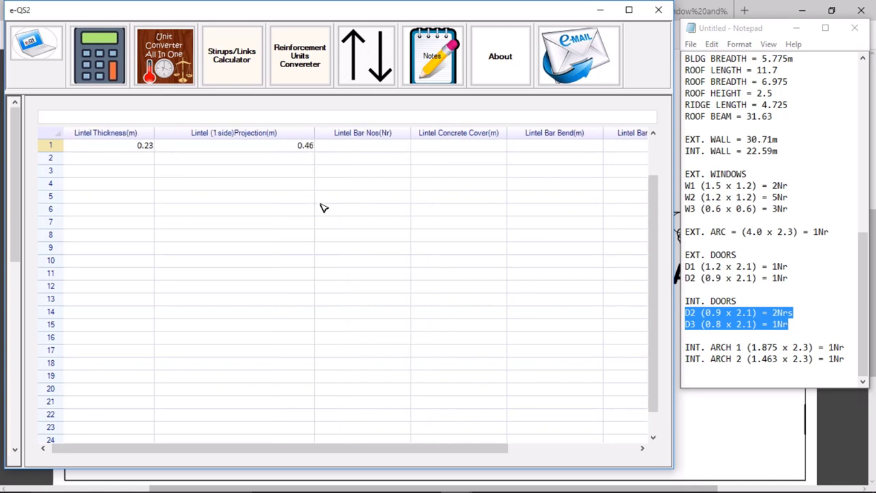
Set row 1's lintel to 4 bars, 0.025 cover, 0.1 bend and 12 mm diameter.
click(378, 149)
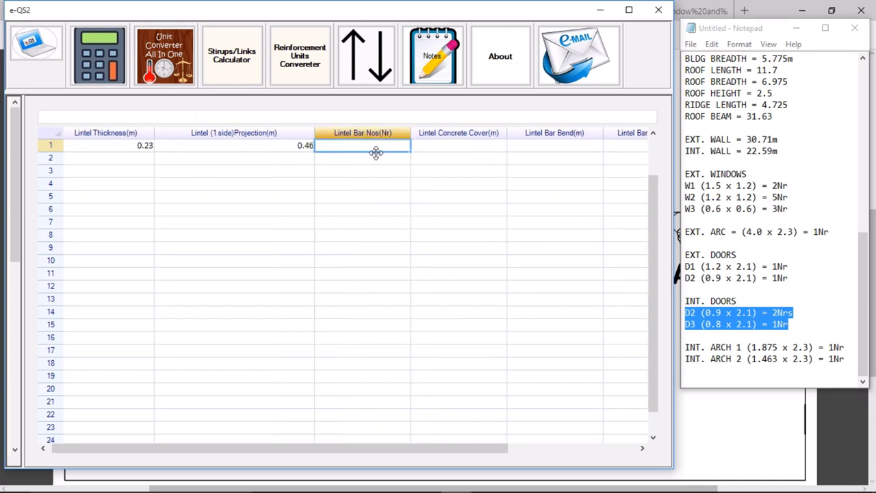
text(4)
key(Tab)
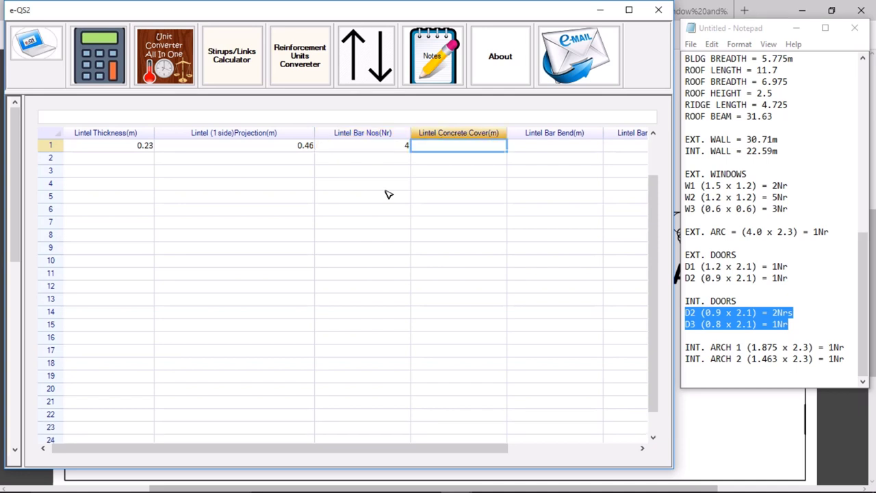
text(0.025)
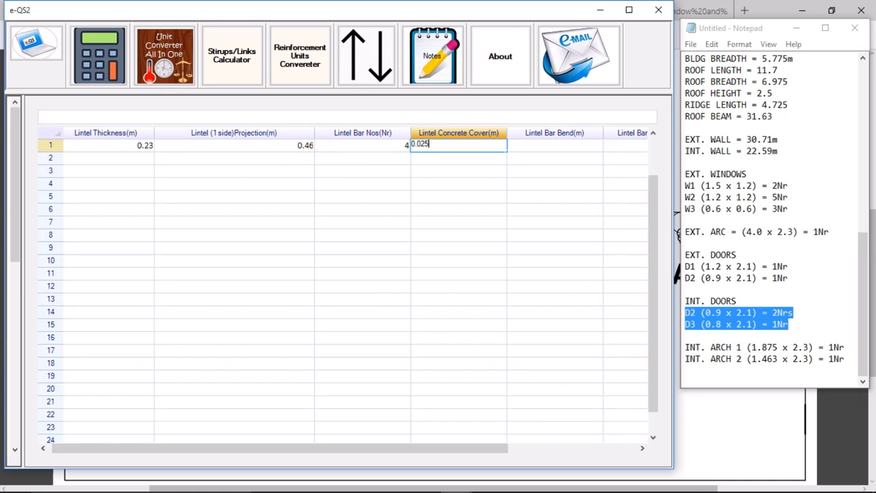
key(Tab)
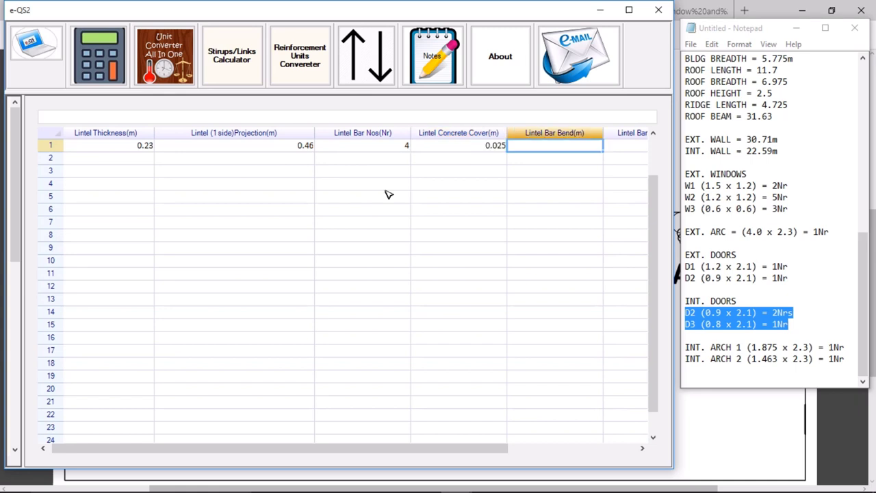
click(371, 148)
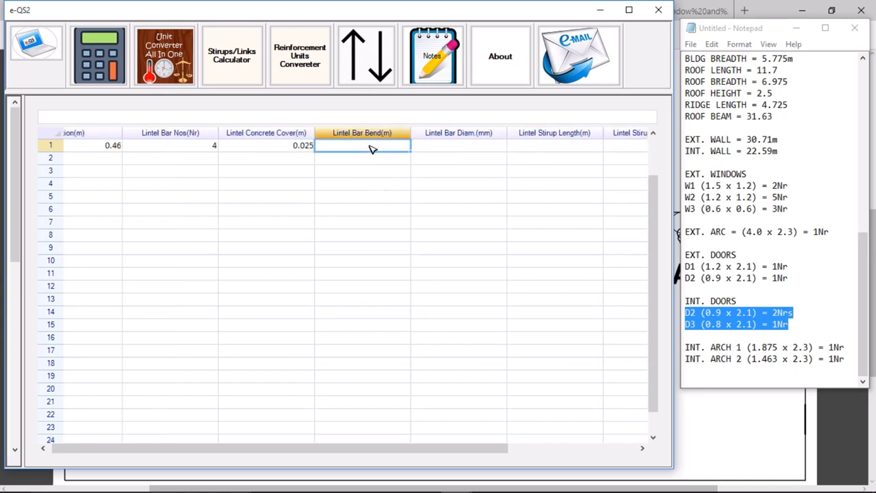
click(369, 145)
text(0.1)
key(Tab)
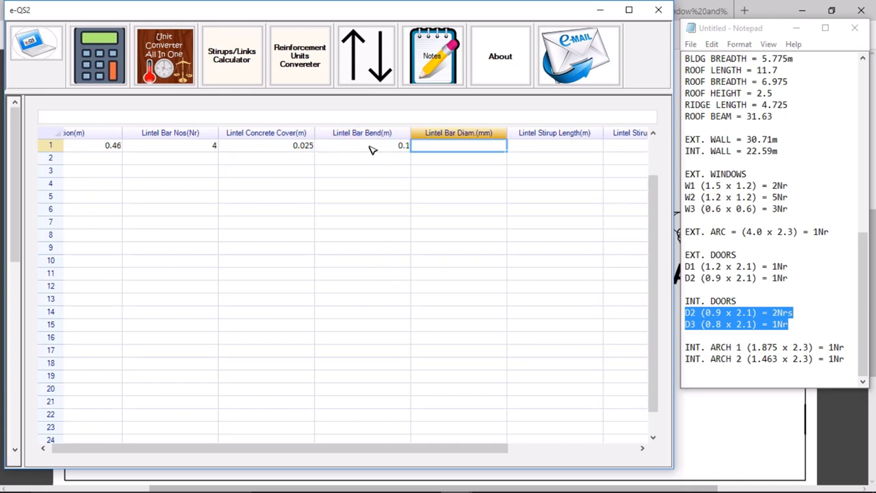
text(12)
key(Tab)
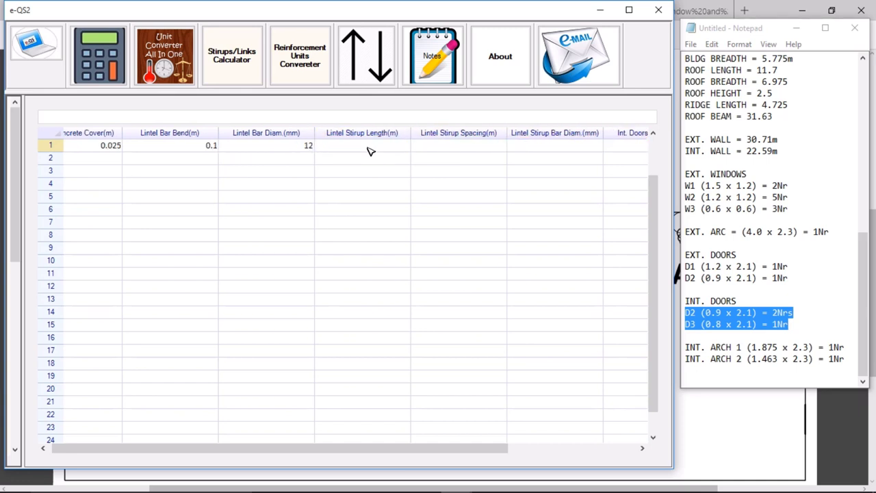
Set row 1's stirrups to 0.87 length, 0.2 spacing and 8 mm diameter.
click(368, 151)
text(0.87)
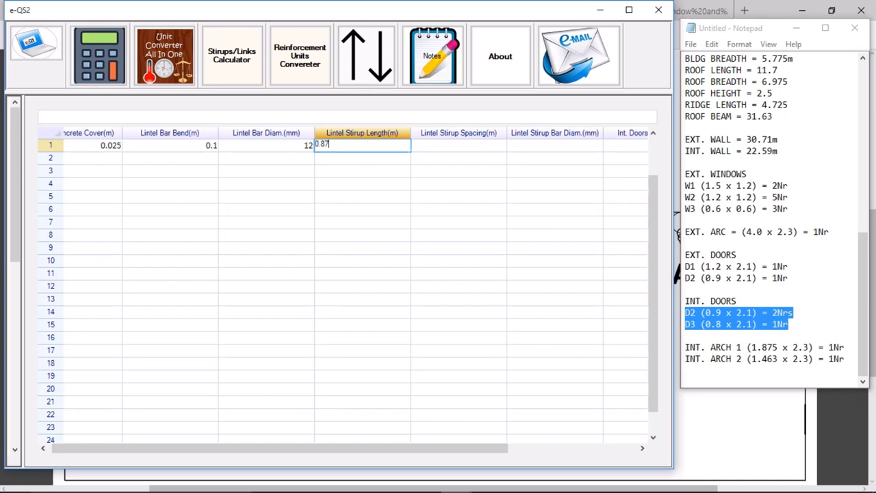
key(Tab)
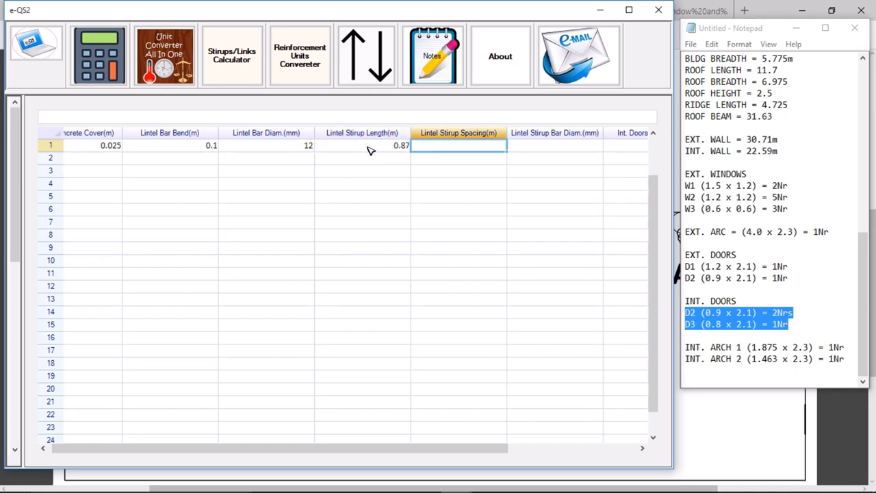
mouse_move(268, 490)
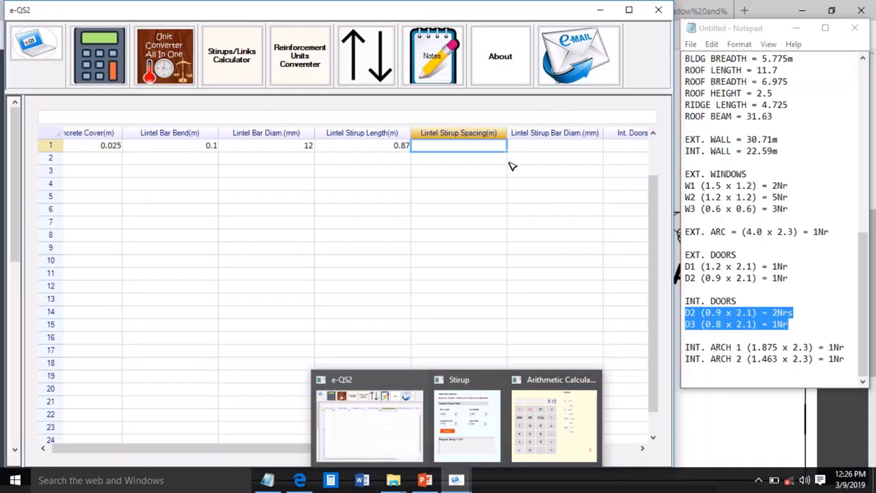
click(473, 145)
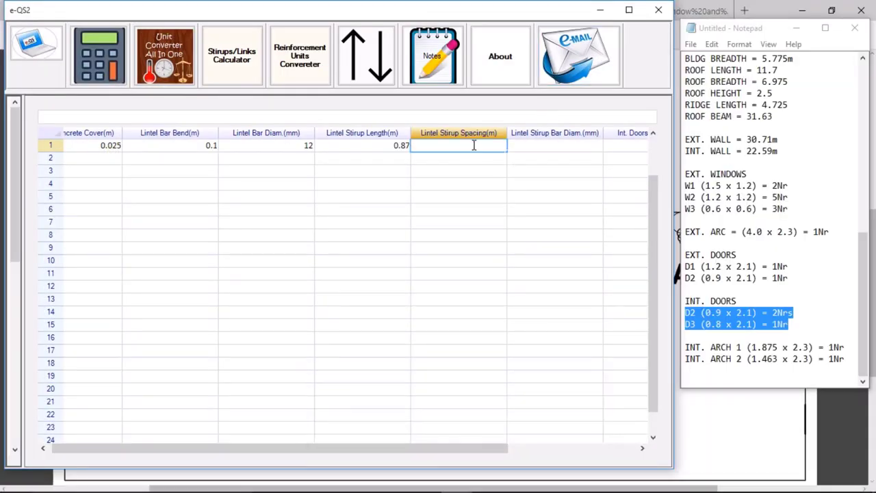
text(0.2)
key(Tab)
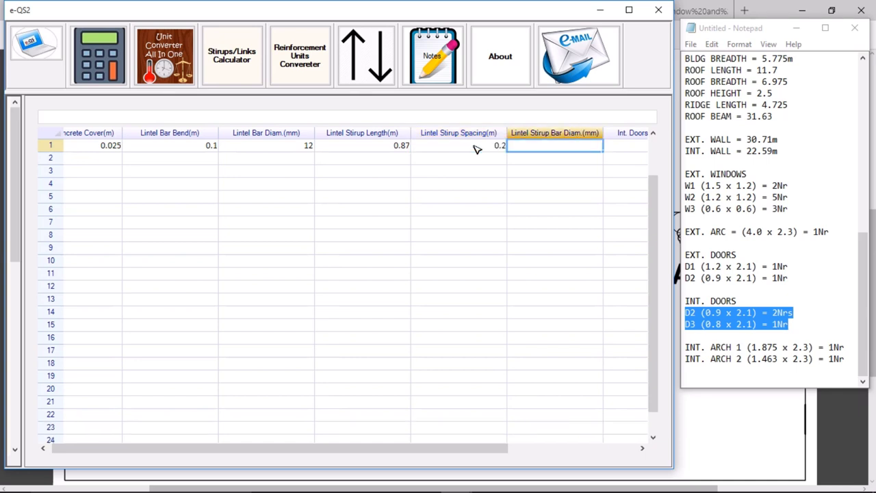
text(8)
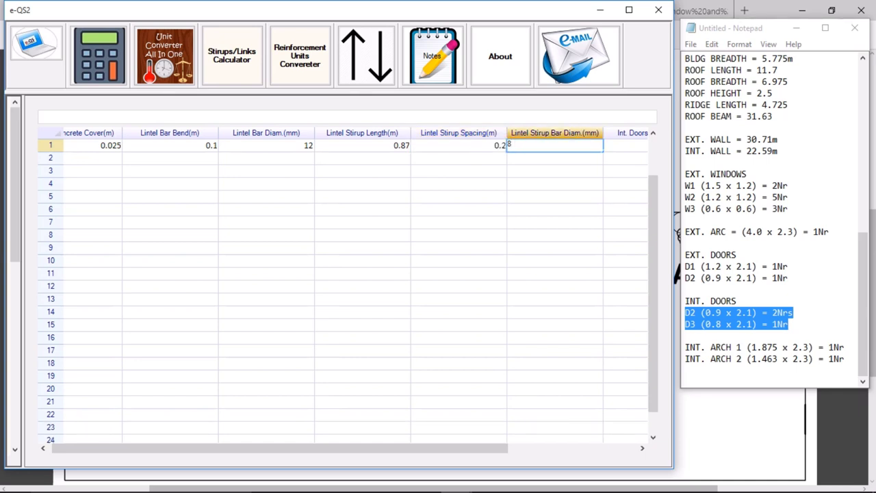
key(Tab)
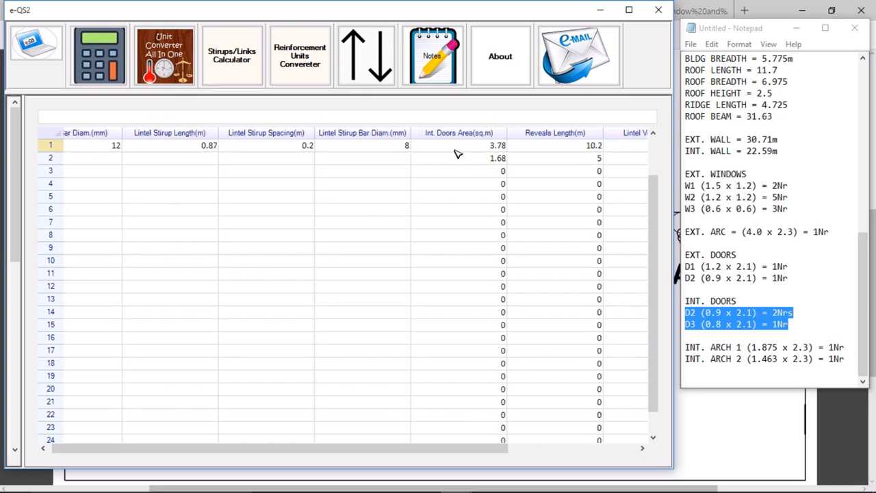
Check row 2's interior door area of 1.68 and its Lintel Vol result.
click(471, 161)
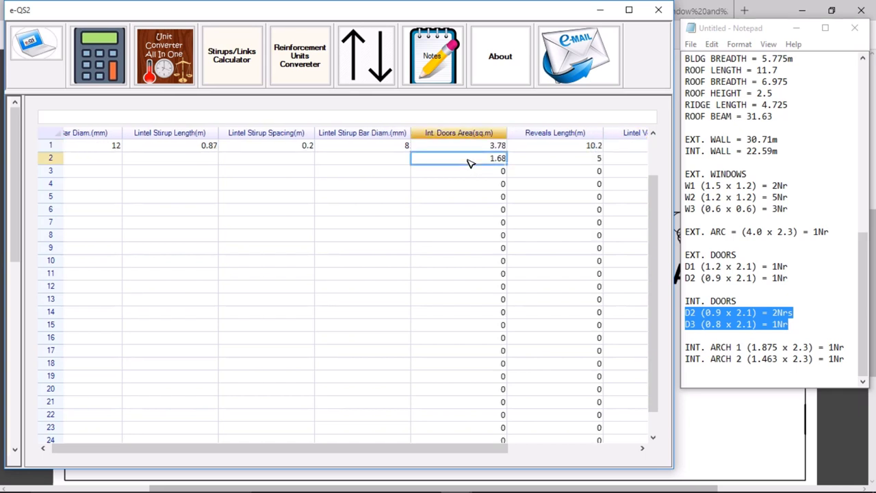
key(Tab)
key(Tab)
key(Tab)
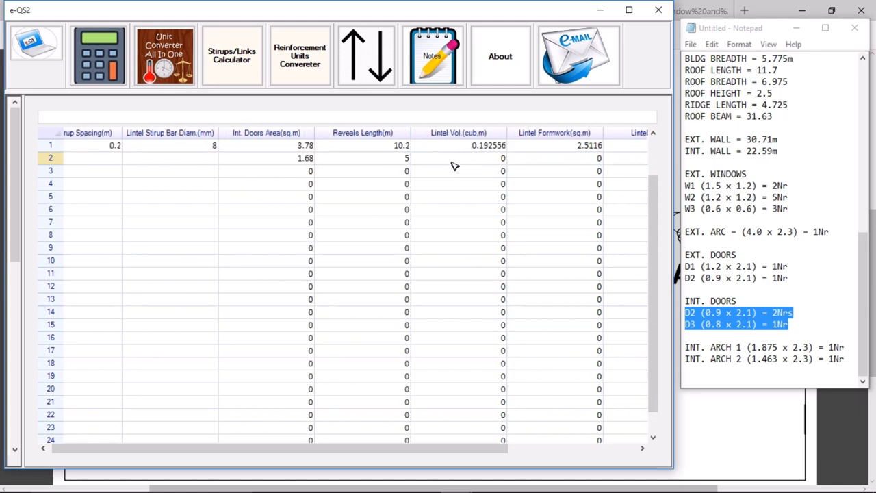
click(453, 161)
key(Tab)
key(Tab)
key(shift+Tab)
key(shift+Tab)
key(shift+Tab)
key(shift+Tab)
key(shift+Tab)
key(shift+Tab)
key(shift+Tab)
key(shift+Tab)
key(shift+Tab)
key(shift+Tab)
key(shift+Tab)
key(shift+Tab)
key(shift+Tab)
key(shift+Tab)
key(shift+Tab)
key(shift+Tab)
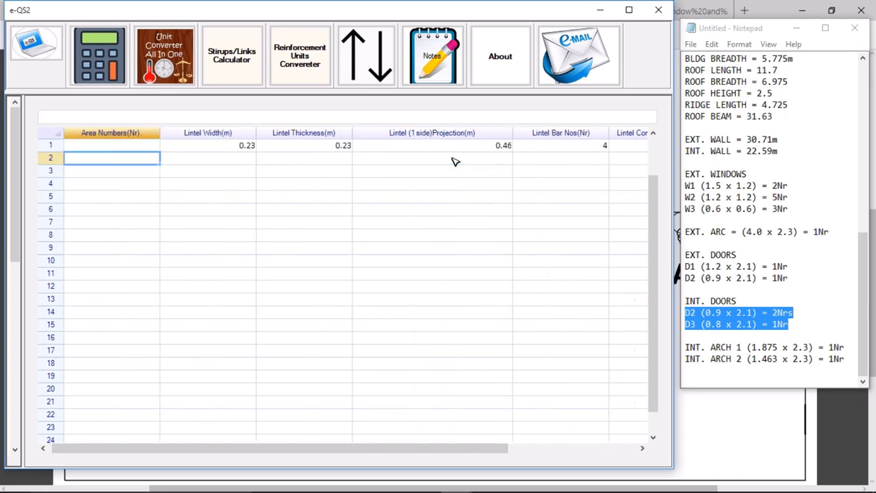
key(Tab)
key(Tab)
key(Tab)
key(Tab)
key(Tab)
key(Tab)
key(Tab)
key(Tab)
key(Tab)
key(Tab)
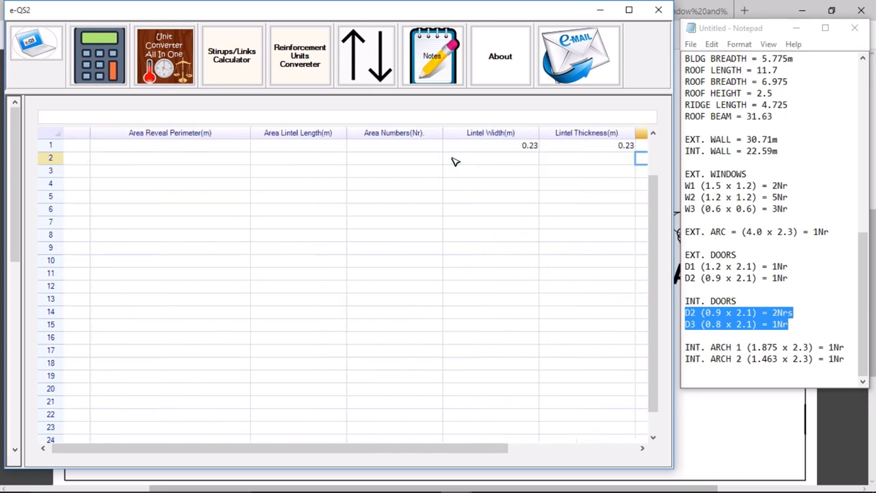
Fill row 1's lintel inputs, Lintel Width through Stirrup Bar Diam., down into row 2.
click(241, 147)
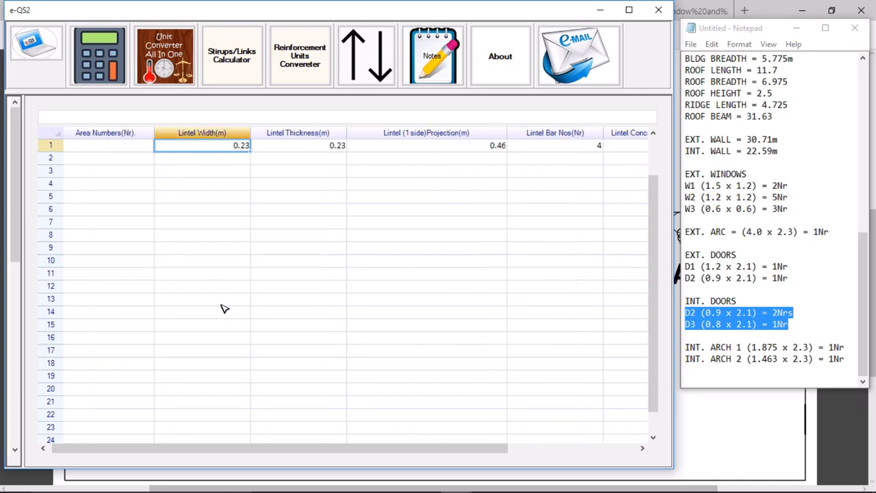
key(Tab)
key(Tab)
key(Tab)
key(Tab)
key(Tab)
key(Tab)
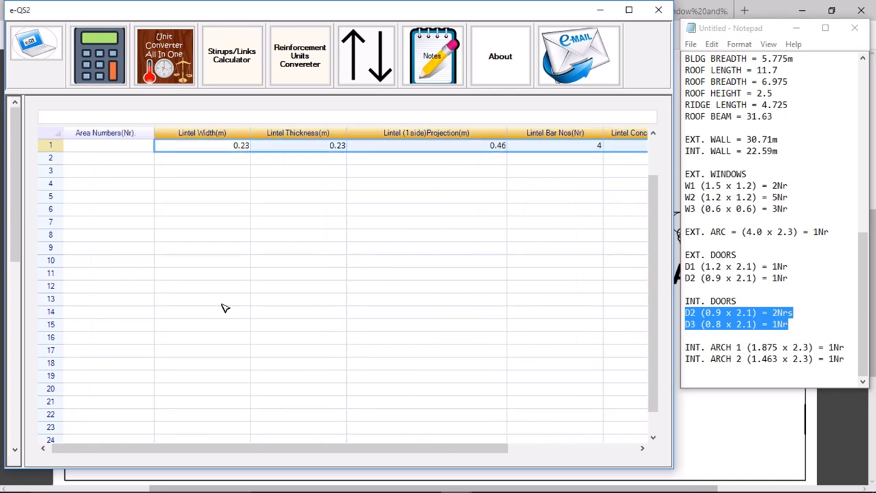
key(Tab)
key(Tab)
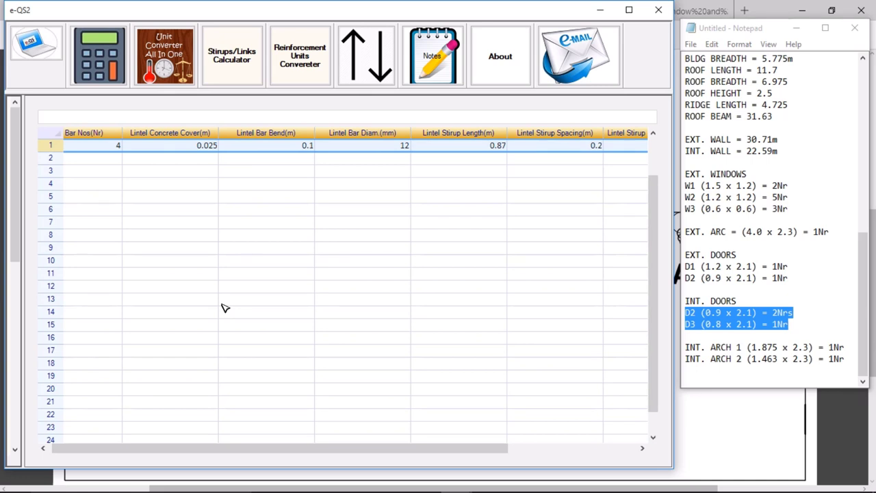
key(Tab)
key(Tab)
key(shift+Tab)
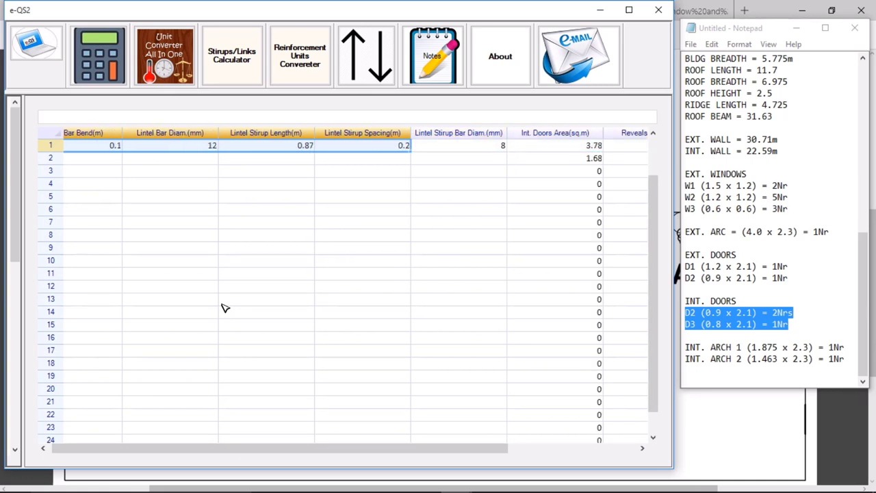
mouse_move(845, 479)
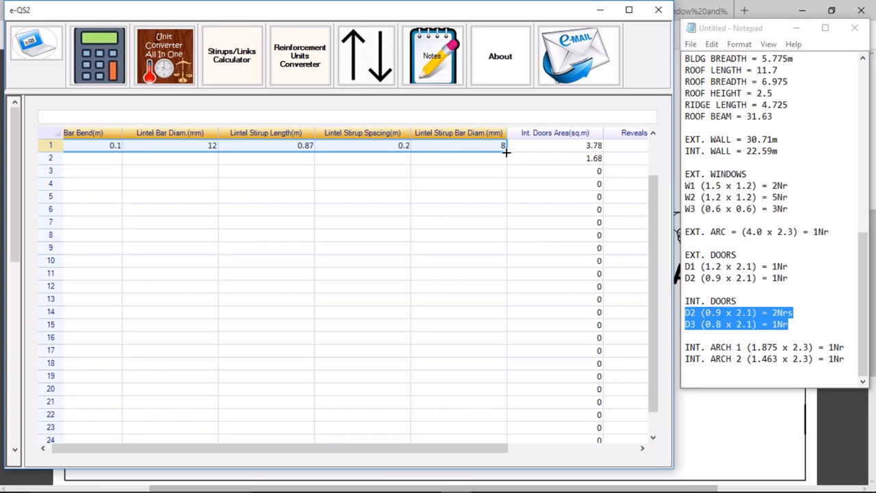
drag(506, 152, 508, 163)
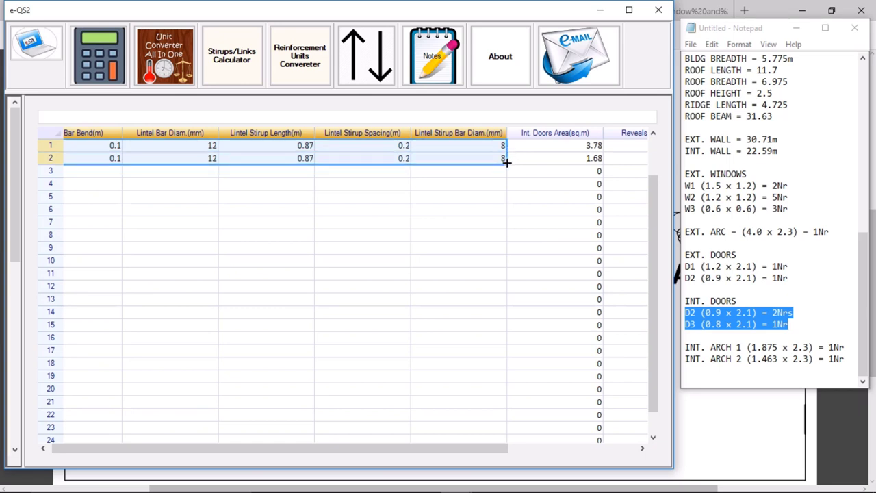
click(471, 167)
click(521, 164)
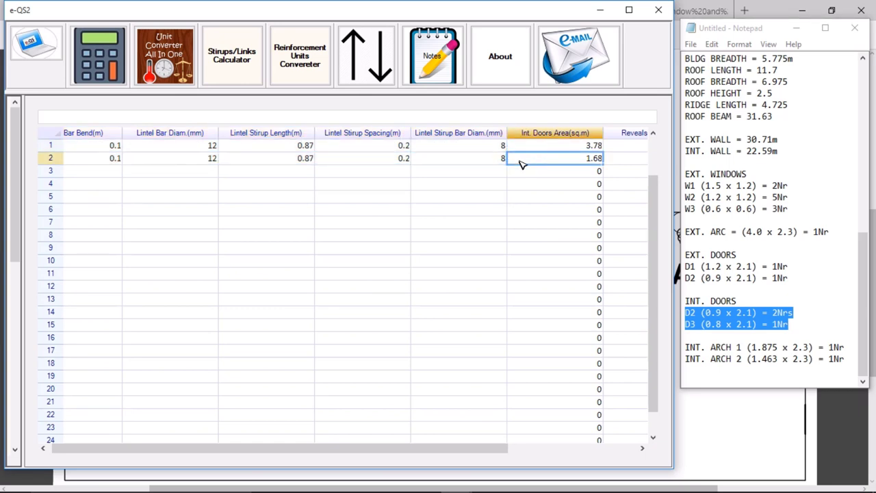
Review row 2's lintel volume 0.090988, formwork 1.1868, bars 7.48 m, stirrups 8.1345 m; open External Archs.
key(Left)
key(Left)
key(Left)
key(Left)
key(Left)
key(Left)
key(Left)
key(Left)
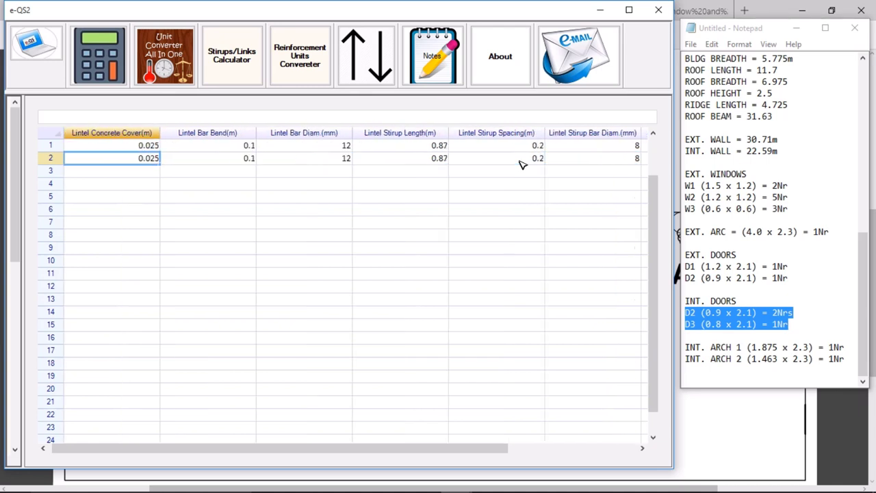
key(Right)
key(Right)
key(Right)
key(Right)
key(Right)
key(Right)
key(Right)
key(Right)
key(Right)
key(Right)
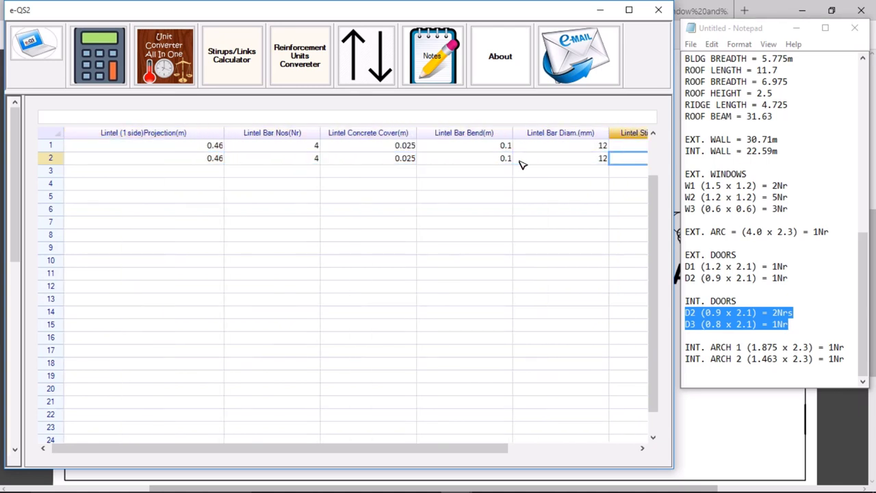
key(Right)
key(Right)
key(Right)
key(Right)
key(Right)
key(Right)
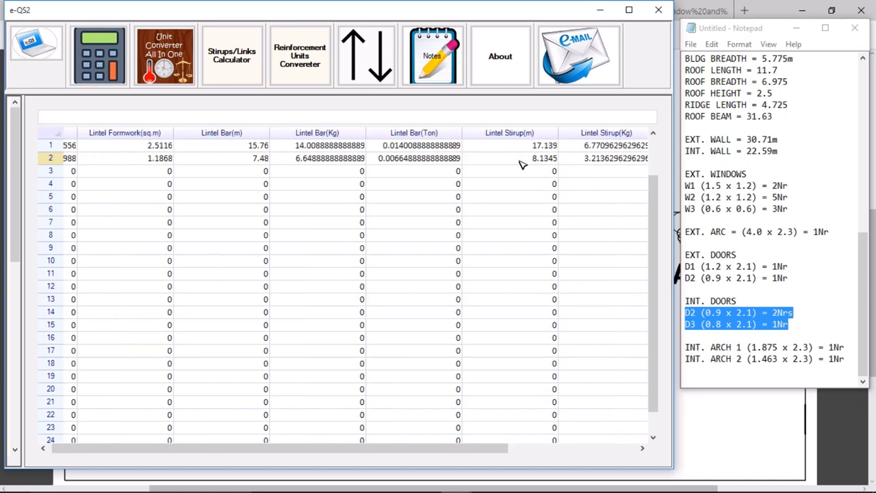
key(Left)
key(Left)
key(Left)
key(Left)
key(Left)
key(Left)
key(Left)
key(Left)
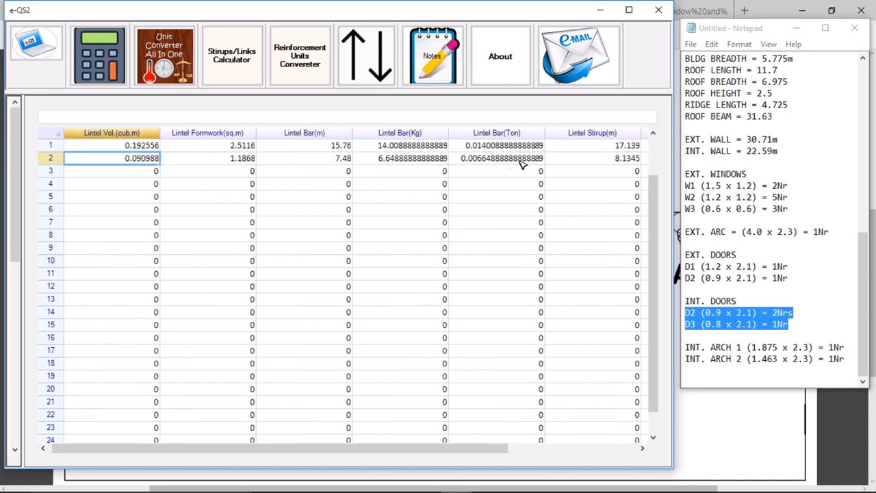
key(Left)
key(Left)
key(Left)
key(Left)
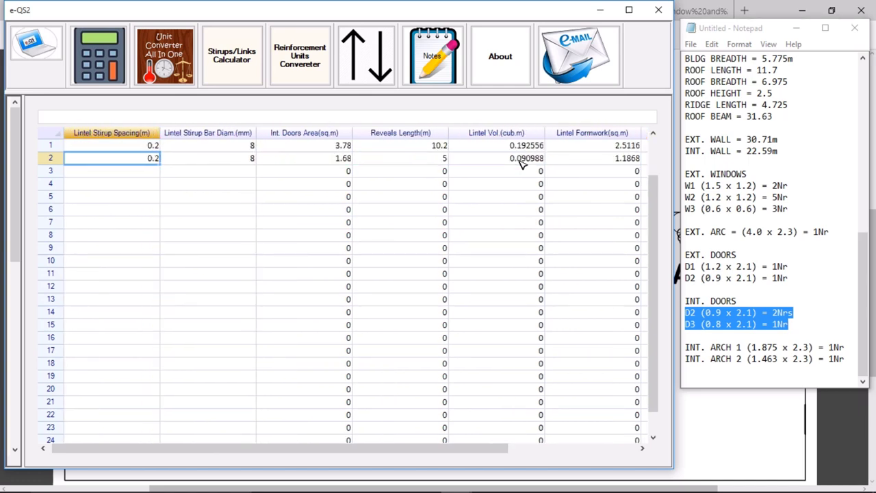
key(Right)
key(Right)
key(Right)
key(Right)
key(Right)
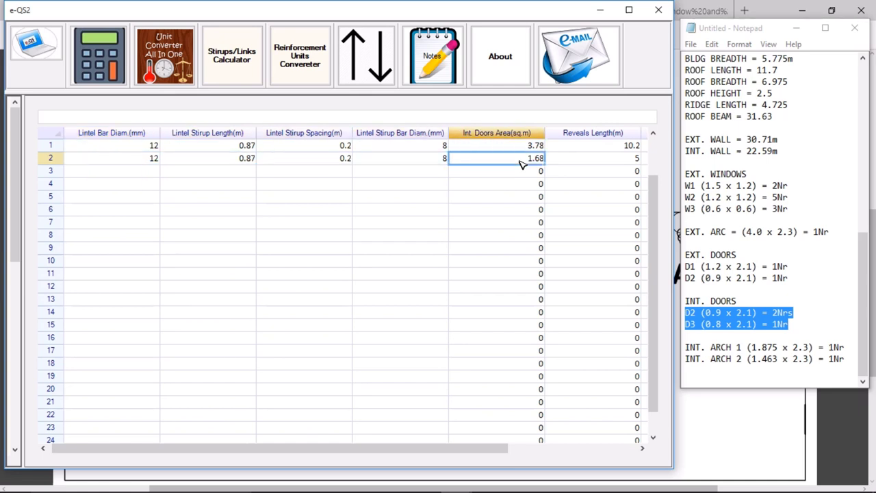
key(Right)
key(Right)
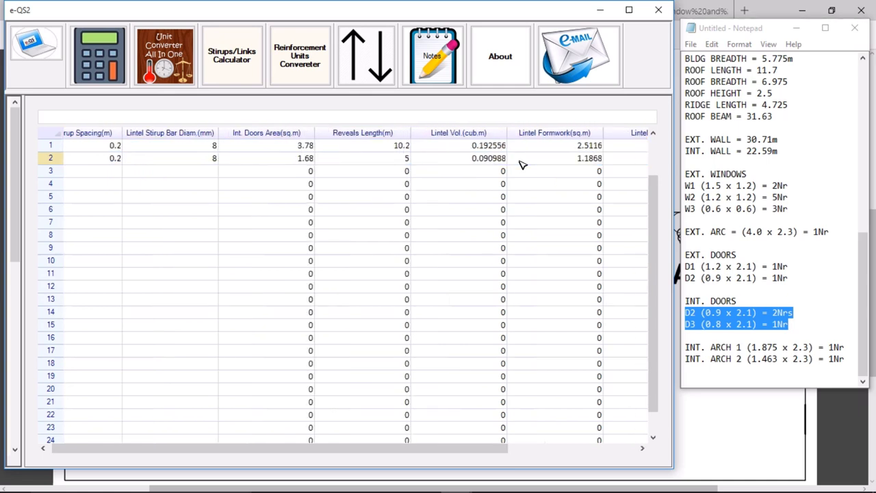
key(Right)
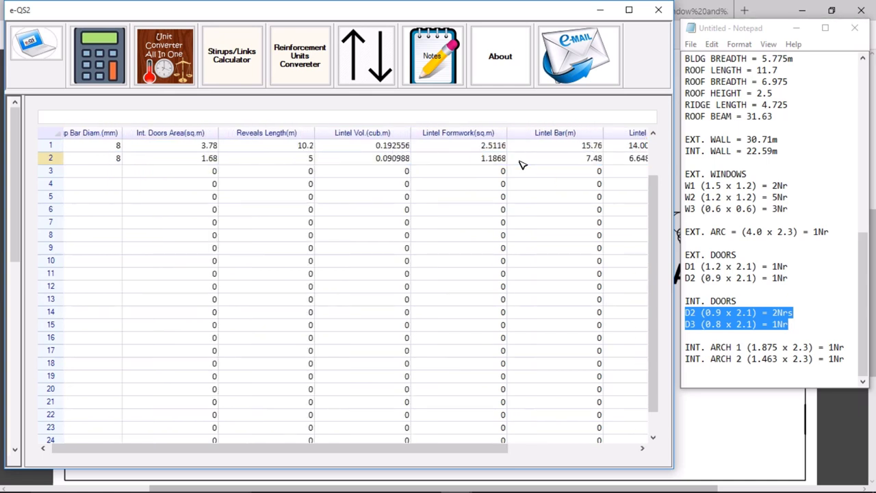
key(Right)
key(Right)
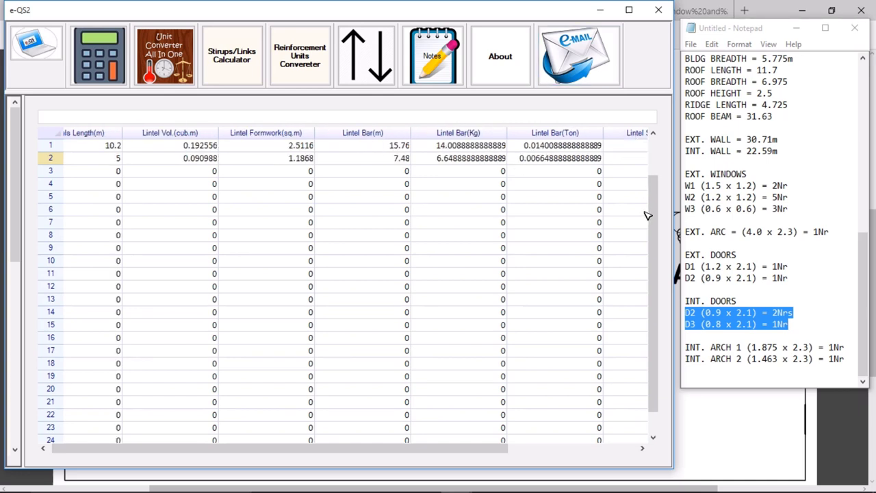
scroll(657, 216, up, 1)
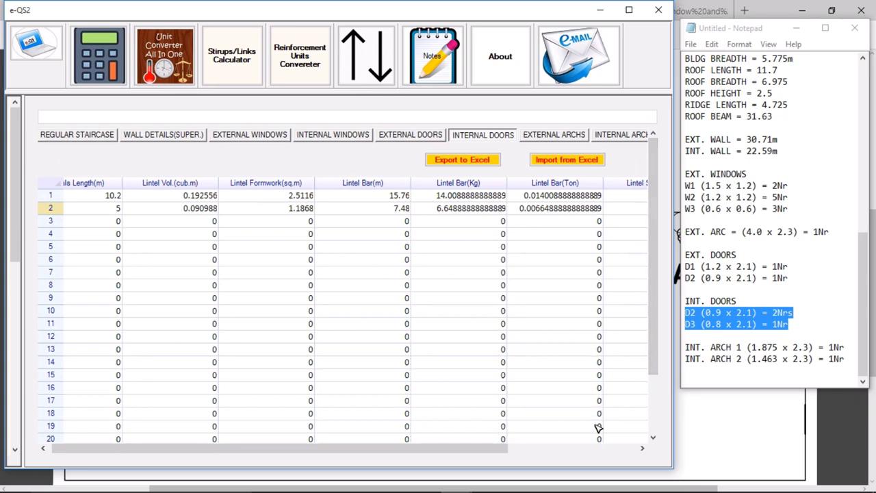
key(Right)
key(Right)
key(Right)
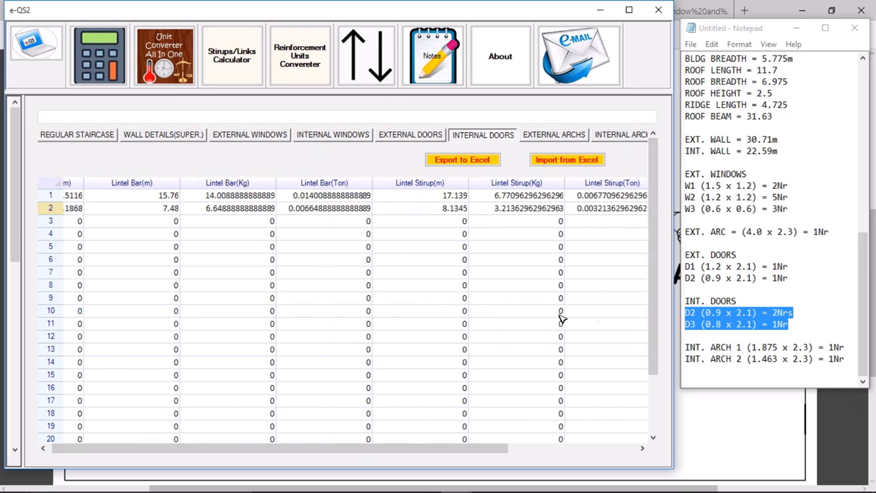
click(563, 136)
Compare the Roof Plan, Rear and Front Elevation PDFs, then return via the floor plan to e-QS2.
mouse_move(424, 482)
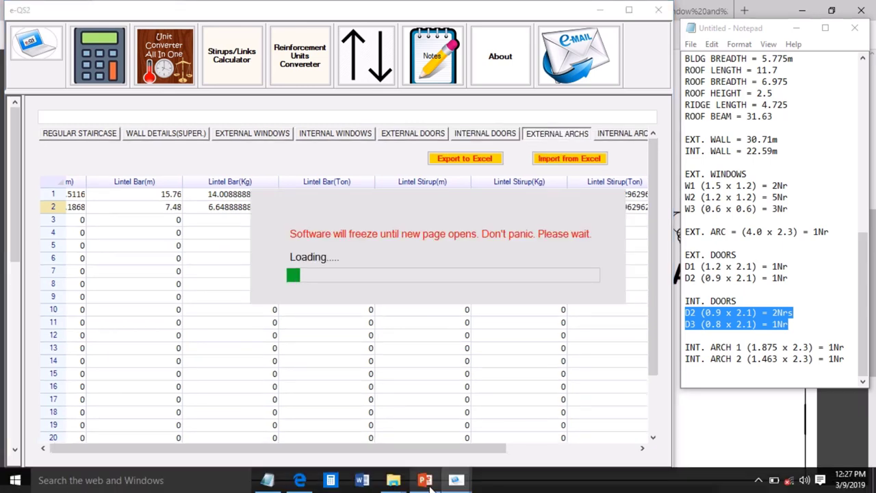
click(299, 481)
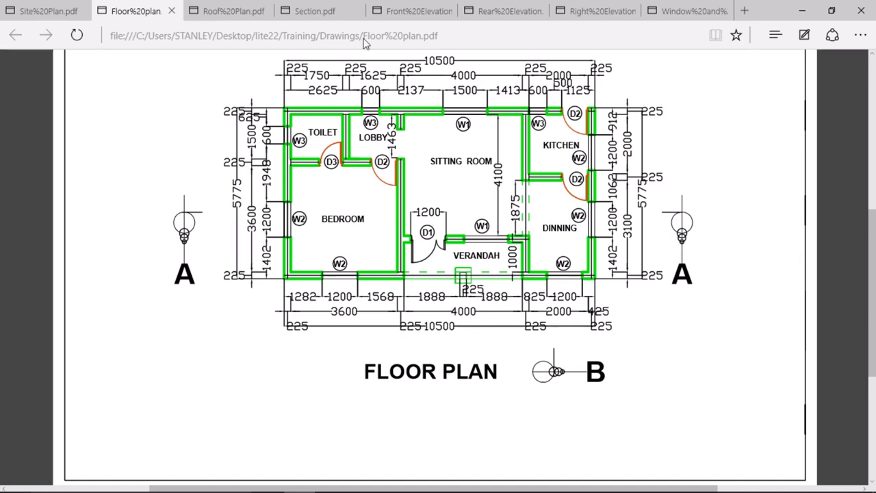
click(236, 14)
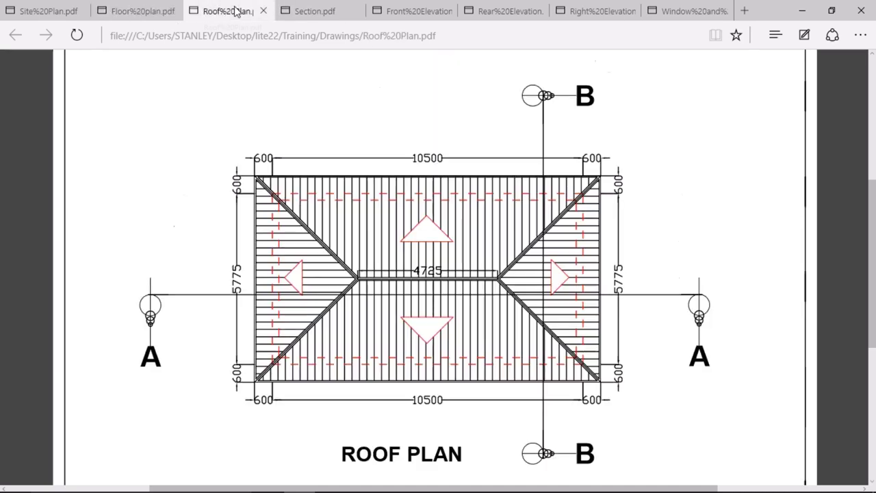
click(513, 14)
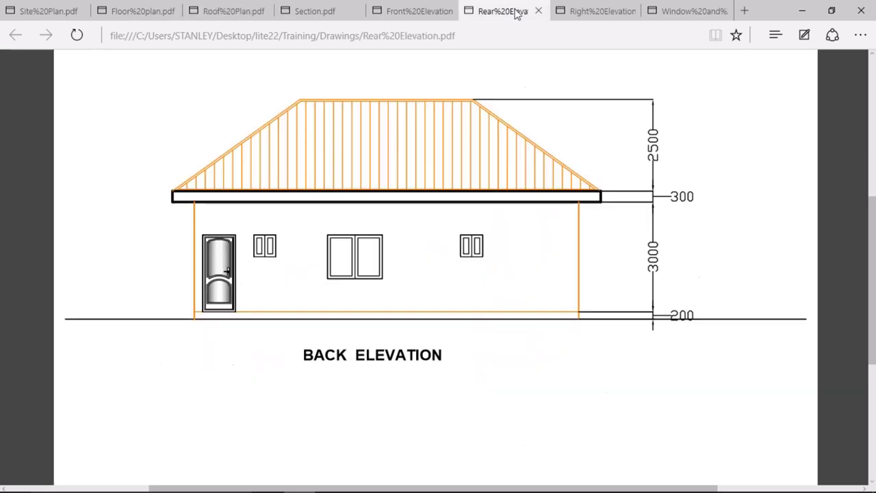
click(409, 13)
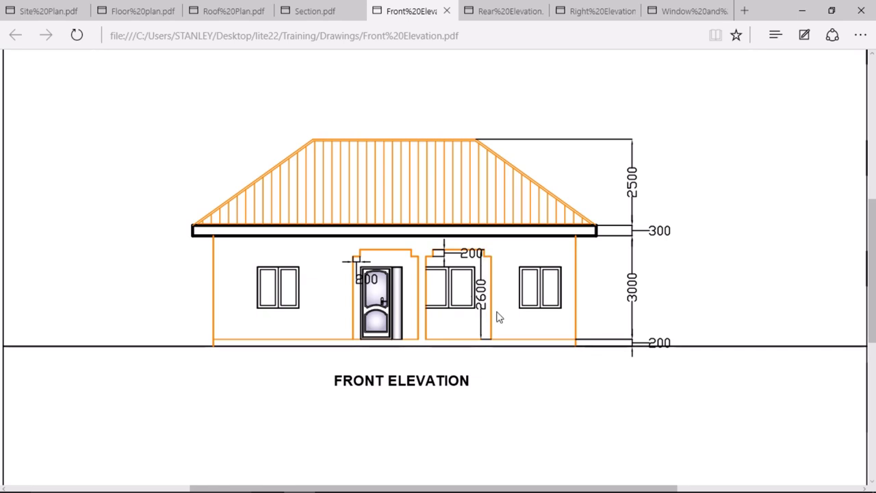
mouse_move(385, 483)
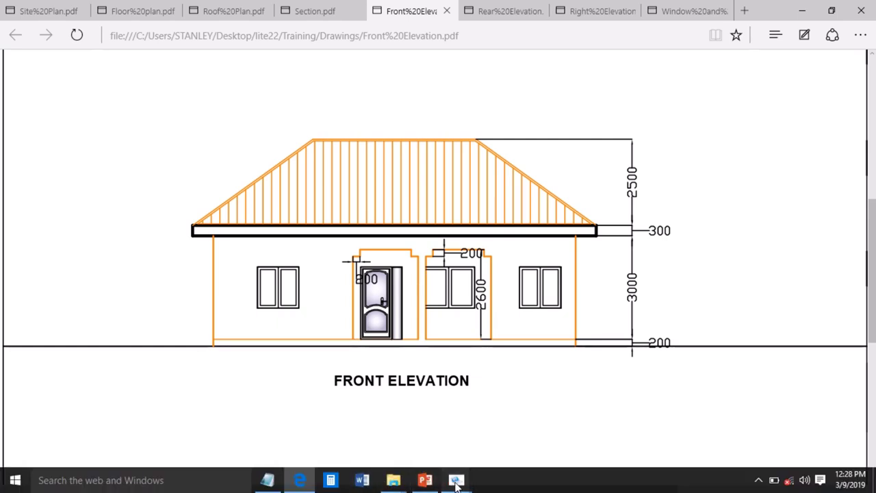
mouse_move(455, 479)
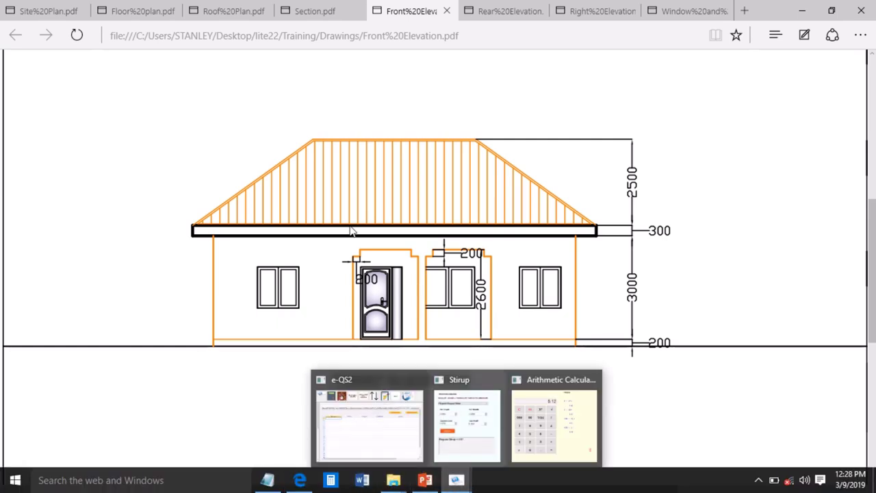
click(141, 11)
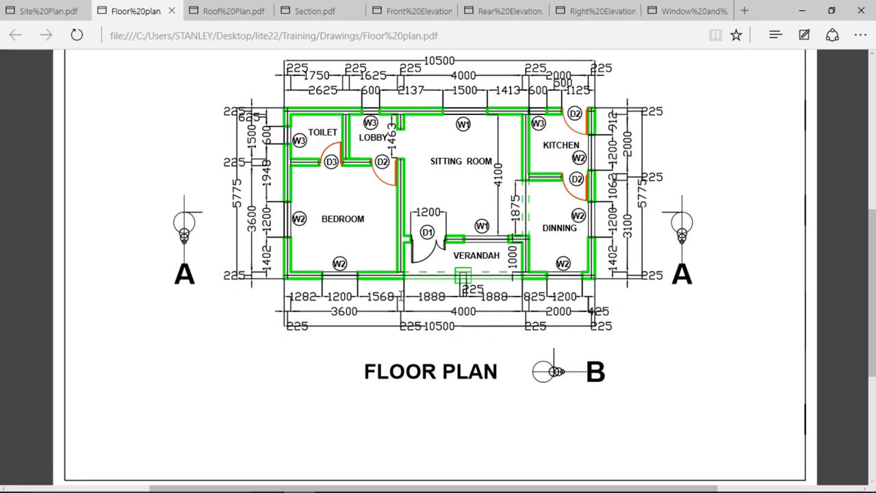
mouse_move(457, 482)
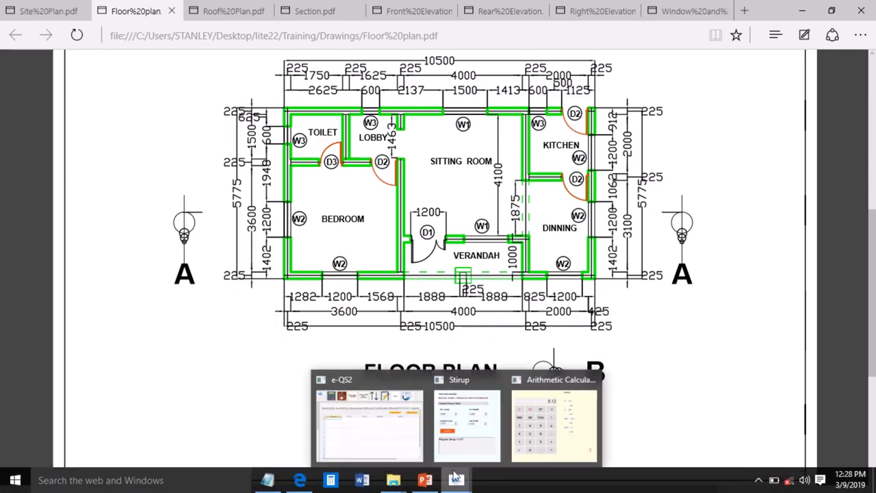
click(380, 421)
Change the INT. ARCH 1 height to 2.6 and the INT. ARCH 2 height to 2.8.
click(269, 481)
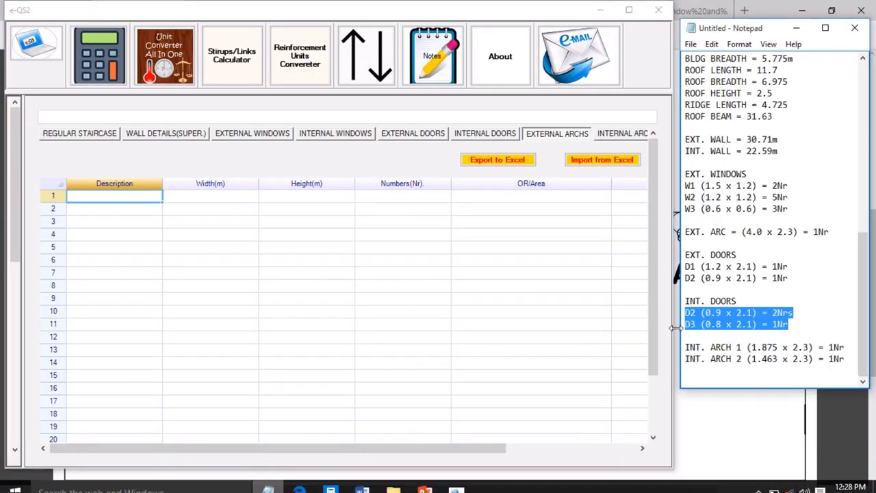
click(722, 312)
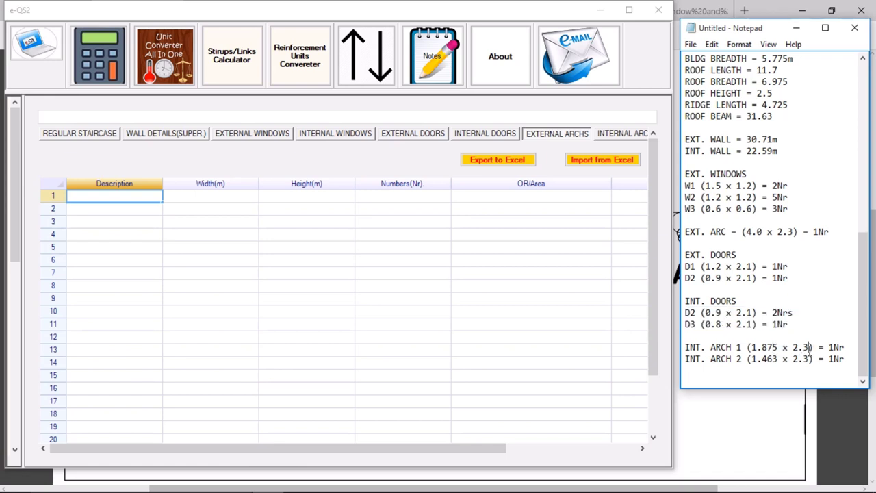
click(807, 347)
key(BackSpace)
text(6)
click(807, 358)
key(BackSpace)
text(8)
Set the INT. ARCH 1 count to 2 Nr and its width to 1.89.
click(833, 347)
key(BackSpace)
text(2)
key(BackSpace)
key(BackSpace)
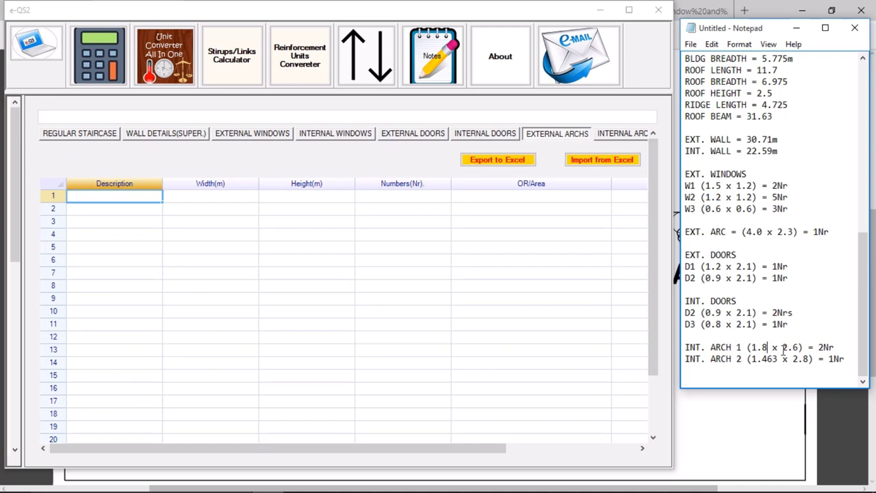
text(9)
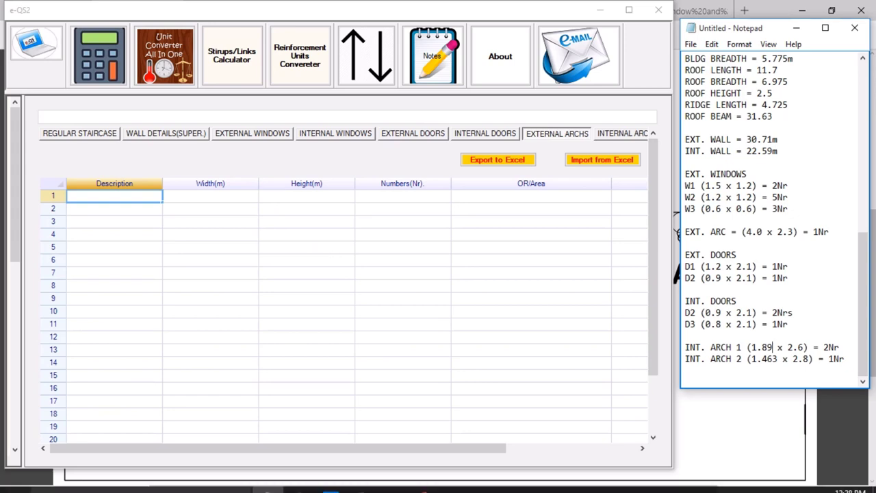
Recheck the floor plan PDF in Edge, then minimize the browser.
click(305, 481)
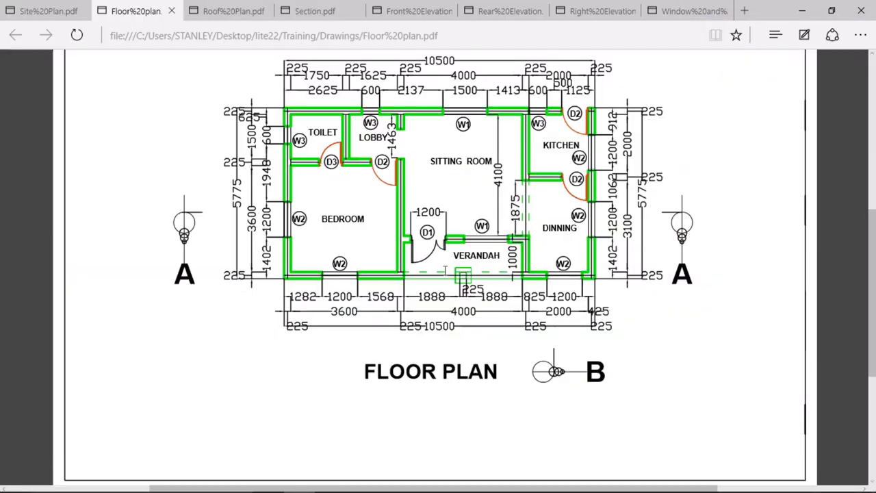
click(302, 481)
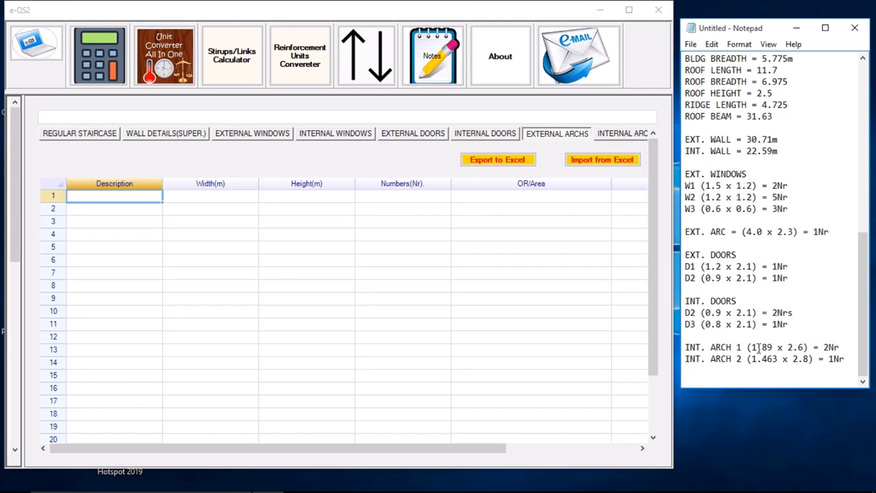
Undo the stray width edit and rewrite the EXT. ARC note as (1.88 x 2.6) = 2Nr.
key(ctrl+z)
key(ctrl+z)
key(ctrl+z)
key(ctrl+z)
key(ctrl+z)
key(ctrl+z)
key(ctrl+z)
key(ctrl+z)
key(ctrl+z)
key(ctrl+z)
key(ctrl+z)
key(ctrl+z)
key(ctrl+z)
key(ctrl+z)
key(ctrl+z)
key(ctrl+z)
key(ctrl+z)
key(ctrl+z)
key(ctrl+z)
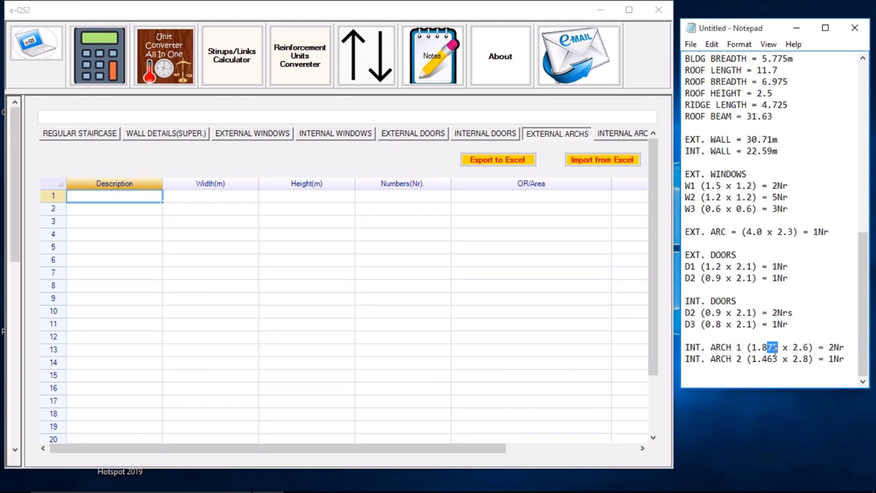
click(758, 350)
scroll(799, 253, up, 1)
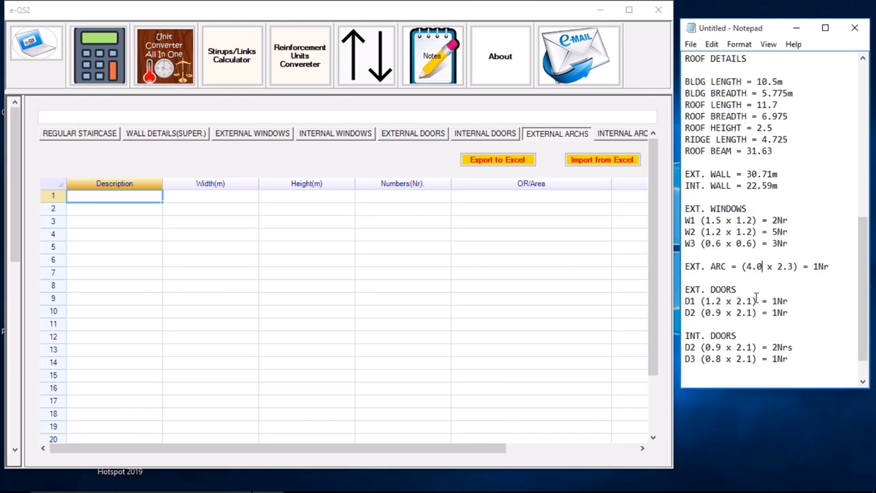
key(BackSpace)
key(BackSpace)
key(BackSpace)
text(1.88)
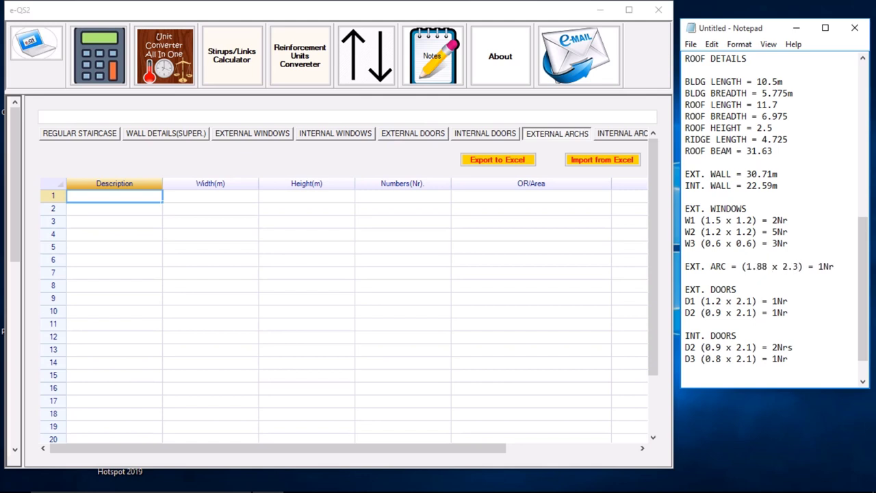
key(BackSpace)
text(6)
click(824, 266)
key(BackSpace)
text(2)
Start typing the EXT ARCH description in e-QS2's first External Archs row.
click(147, 198)
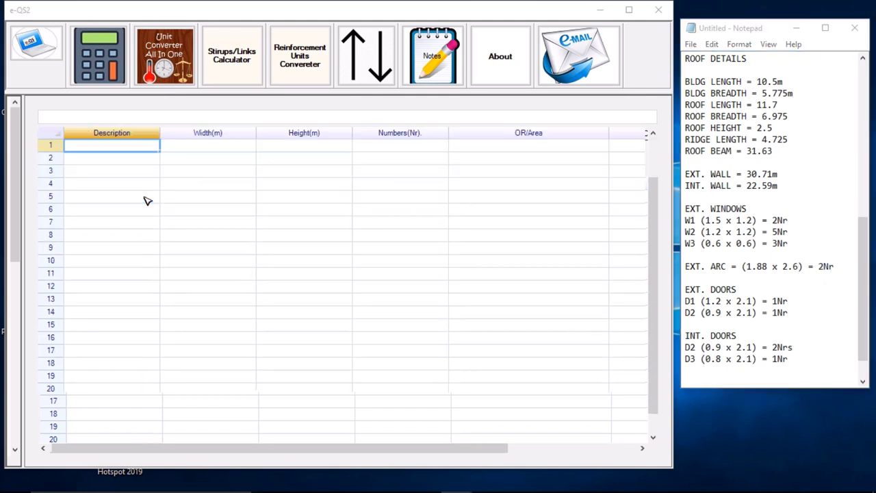
drag(147, 198, 146, 162)
click(142, 153)
click(140, 149)
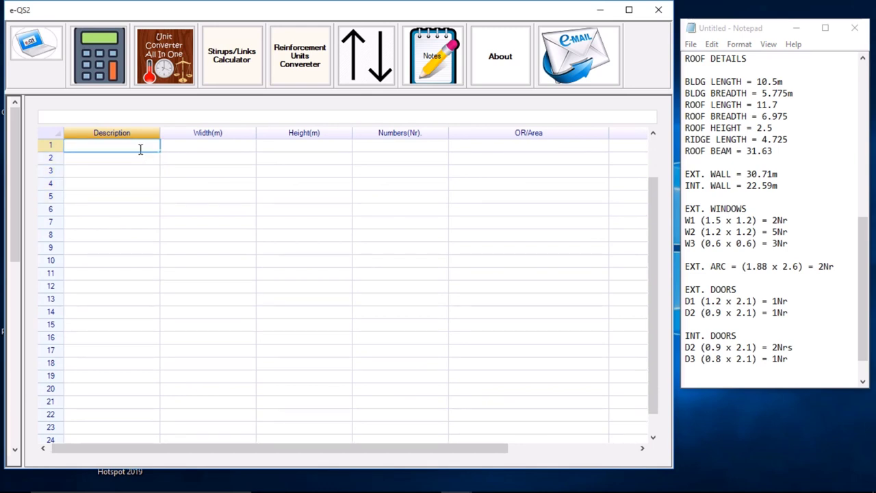
text(EXT ARCH)
Enter EXT ARCH's width as 1.89 and correct the notes' width from 1.88 to 1.89.
click(239, 149)
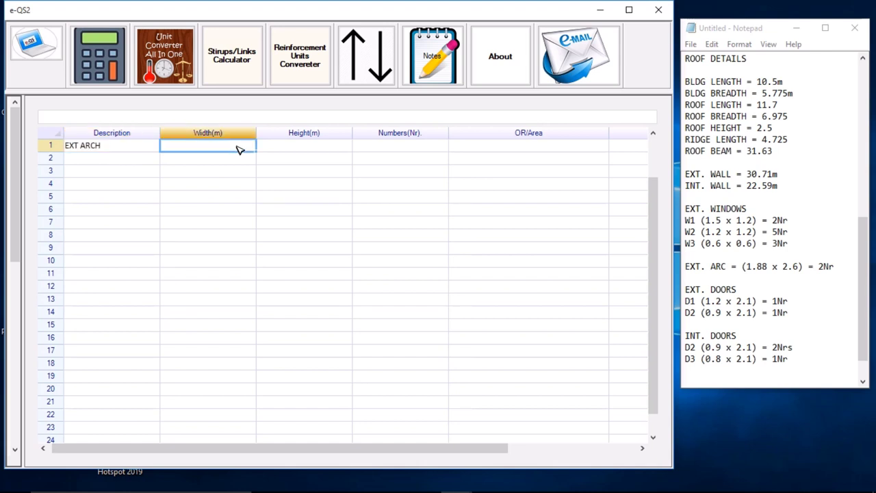
text(1.89)
click(767, 268)
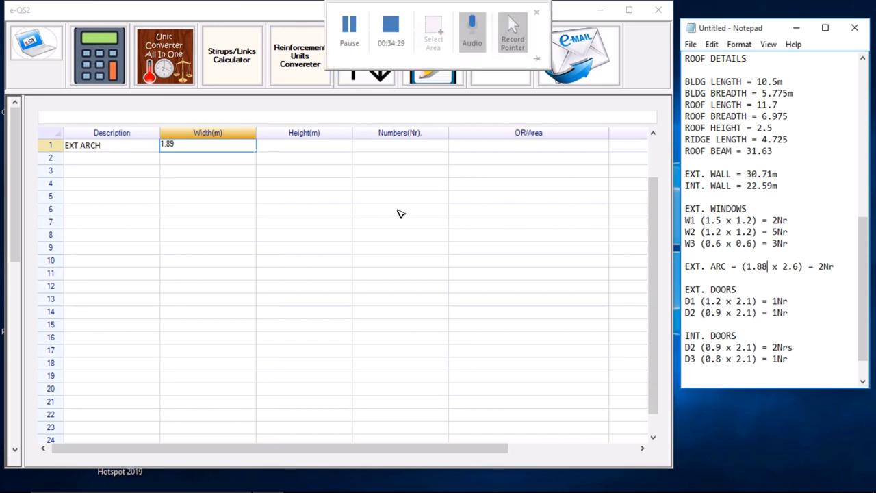
key(BackSpace)
text(9)
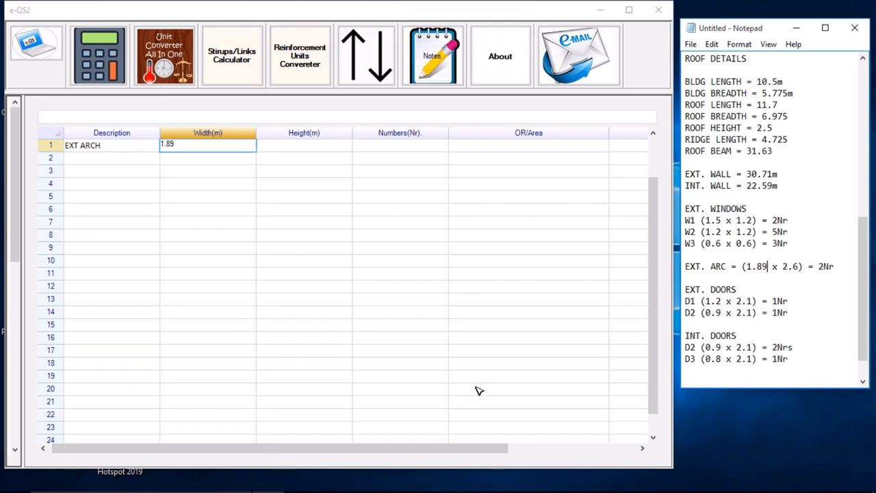
Fill in EXT ARCH's height of 2.6 and a count of 2.
click(317, 145)
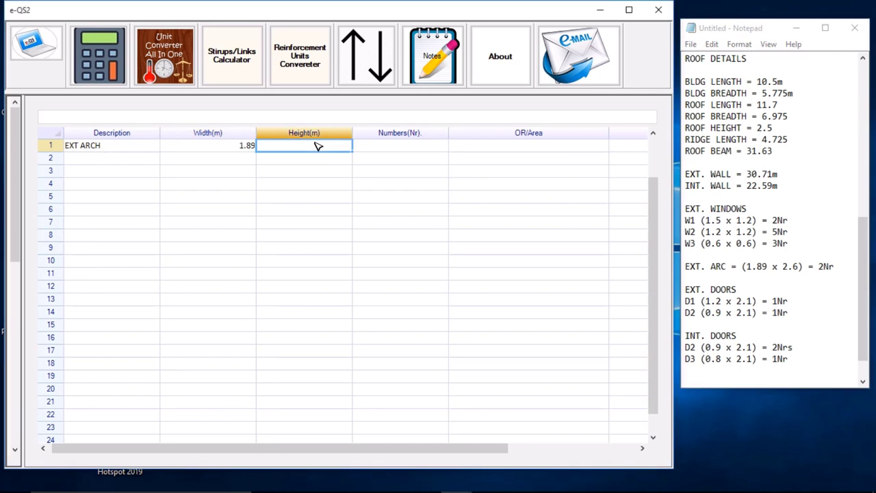
text(2)
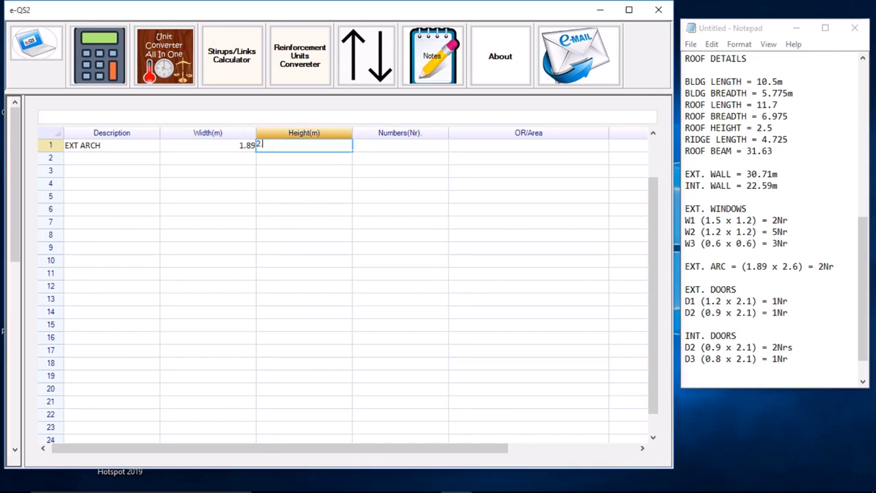
text(.6)
key(Tab)
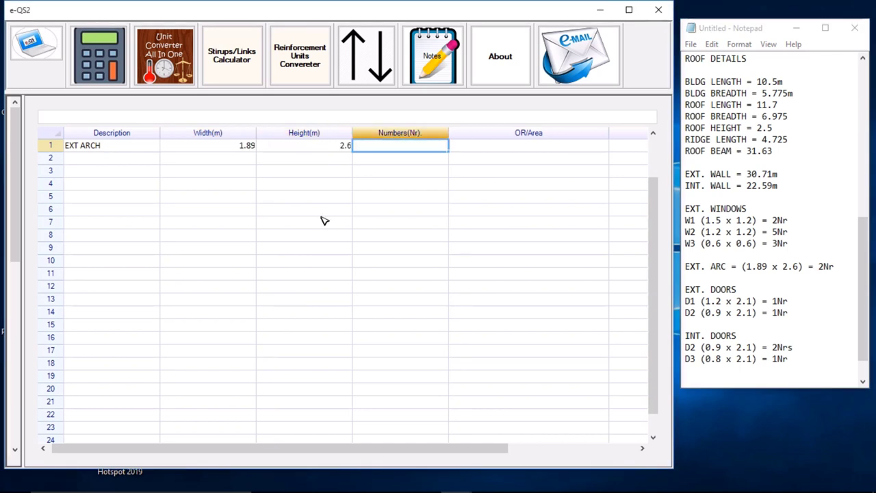
text(2)
key(Tab)
key(Tab)
key(Tab)
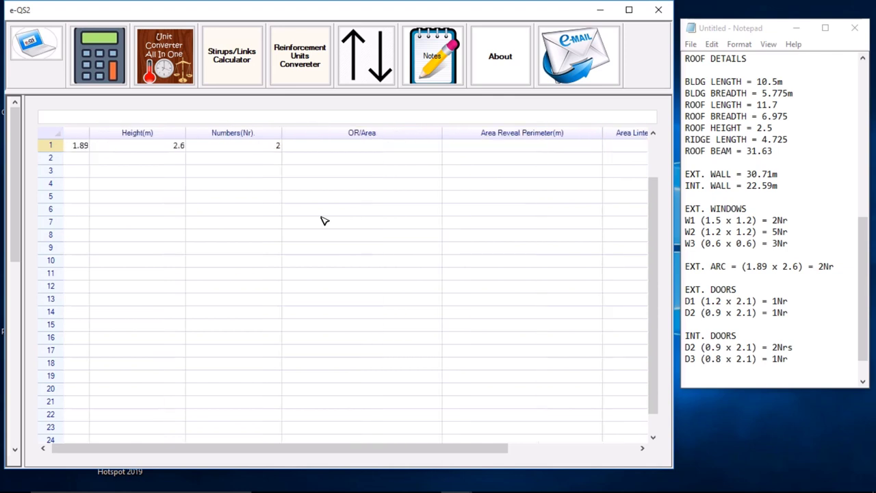
key(shift+Tab)
key(shift+Tab)
key(shift+Tab)
key(shift+Tab)
key(shift+Tab)
key(shift+Tab)
key(shift+Tab)
key(shift+Tab)
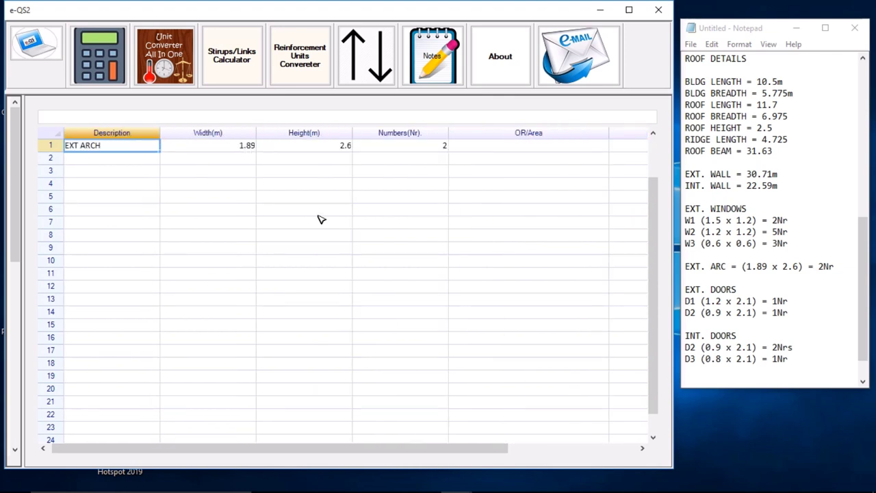
scroll(652, 199, up, 1)
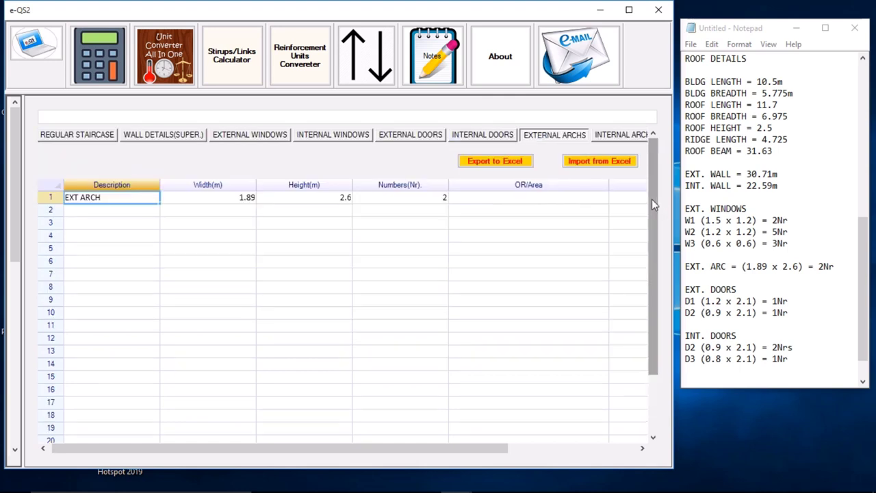
Open the INTERNAL ARCHS table, then switch to the Floor plan PDF in Edge.
click(601, 448)
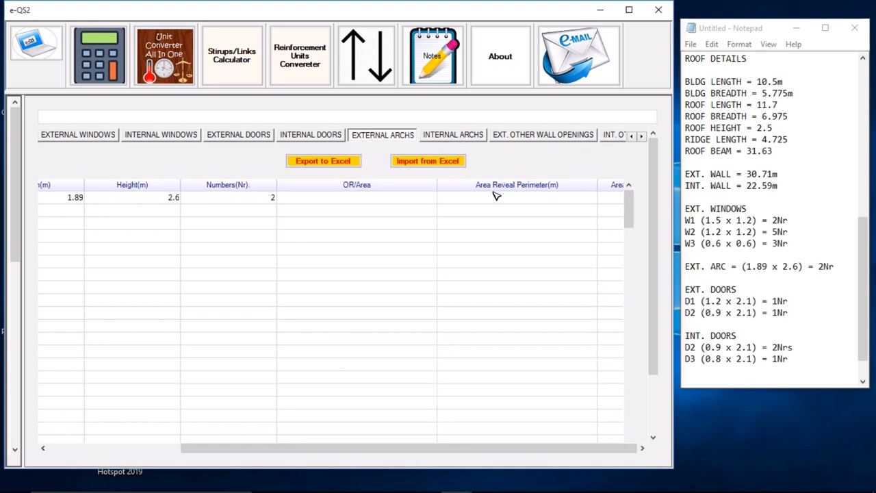
click(454, 136)
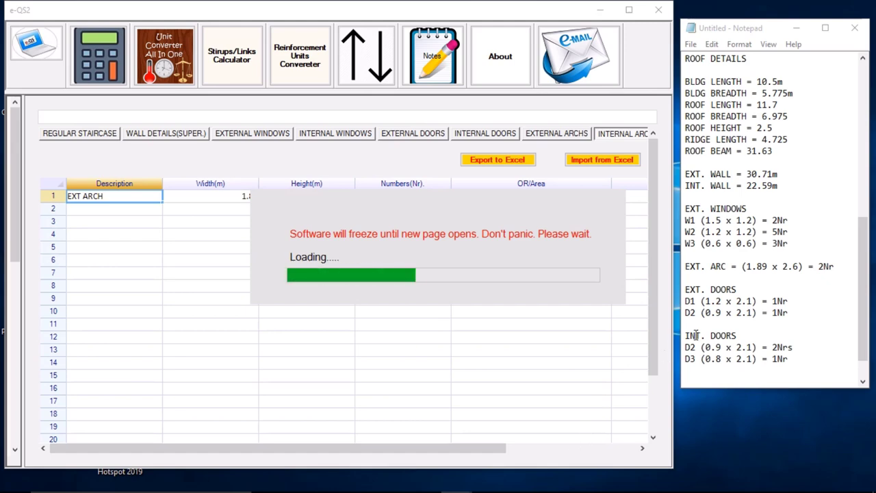
click(308, 485)
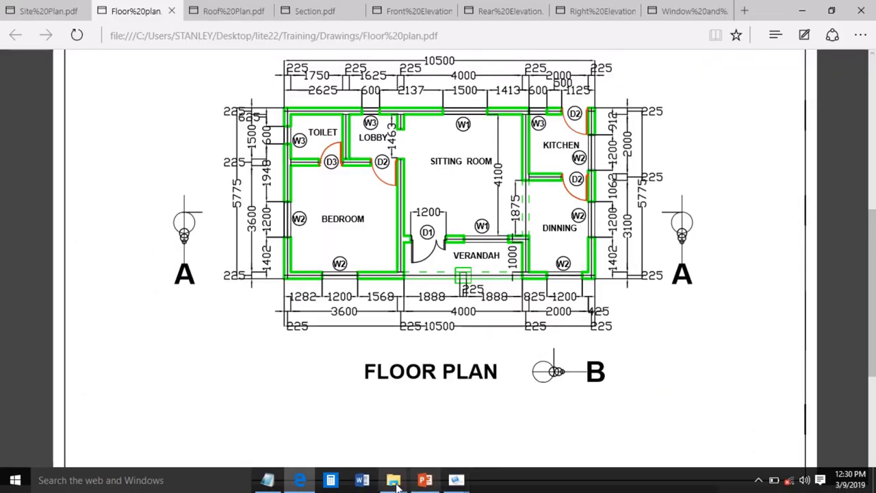
In the notes, change the INT. ARCH 1 and INT. ARCH 2 heights to 2.3.
click(330, 484)
scroll(789, 347, down, 1)
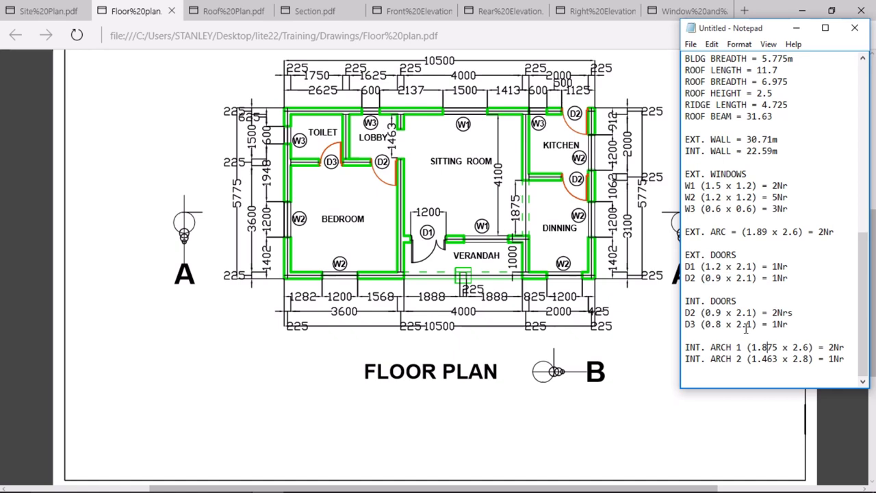
click(768, 347)
key(BackSpace)
text(3)
click(810, 360)
key(BackSpace)
text(3)
Bring the e-QS2 window back to the front from the taskbar.
mouse_move(413, 486)
click(456, 479)
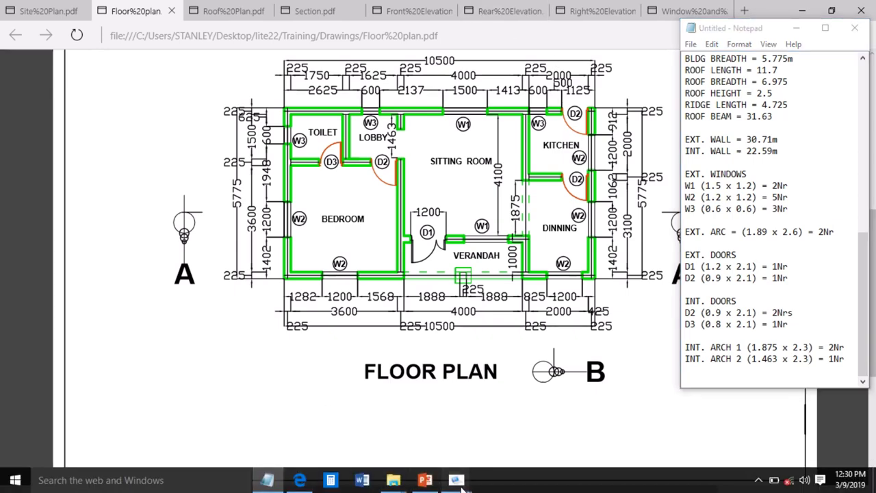
click(366, 434)
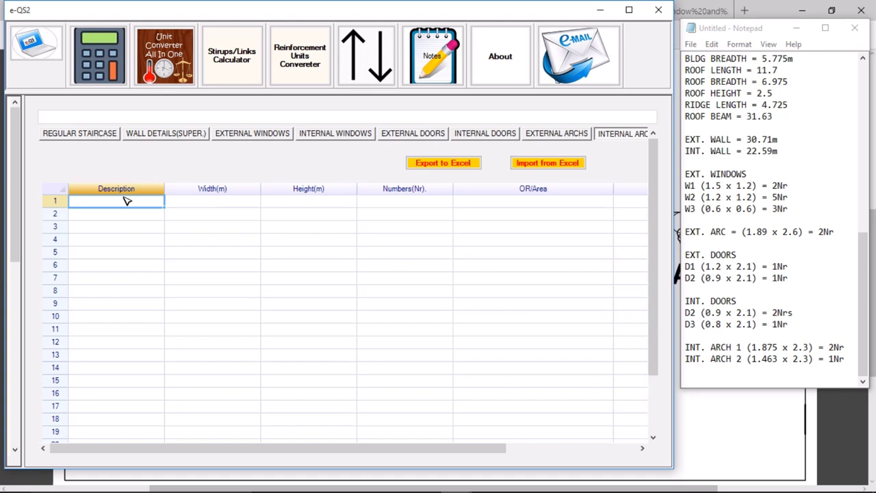
Enter the descriptions INT. ARCH 1 and INT. ARCH 2 in rows 1 and 2.
scroll(136, 154, down, 2)
click(136, 148)
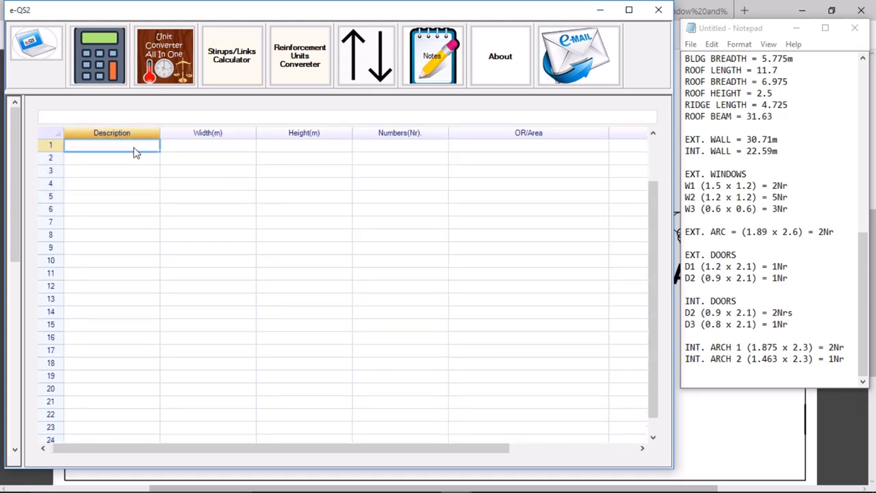
click(136, 147)
text(I)
click(127, 157)
click(128, 157)
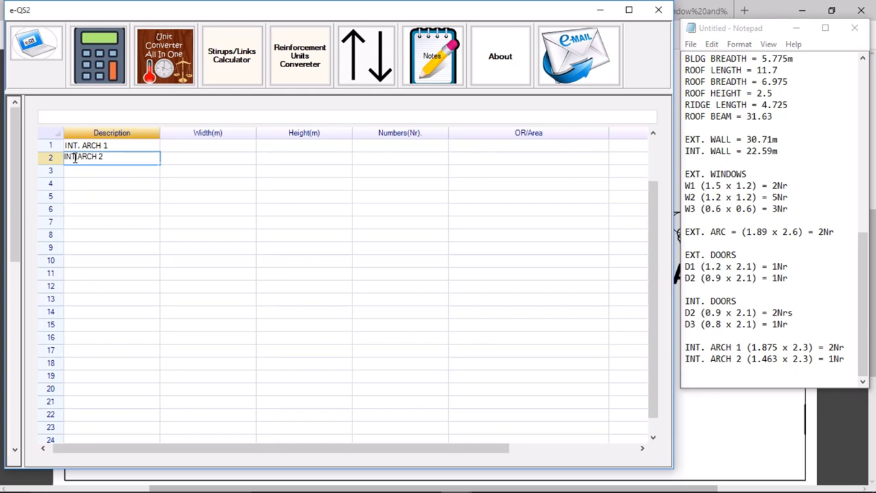
text(.)
Give INT. ARCH 1 width 1.88, height 2.3 and count 1, correcting the notes' count.
click(207, 146)
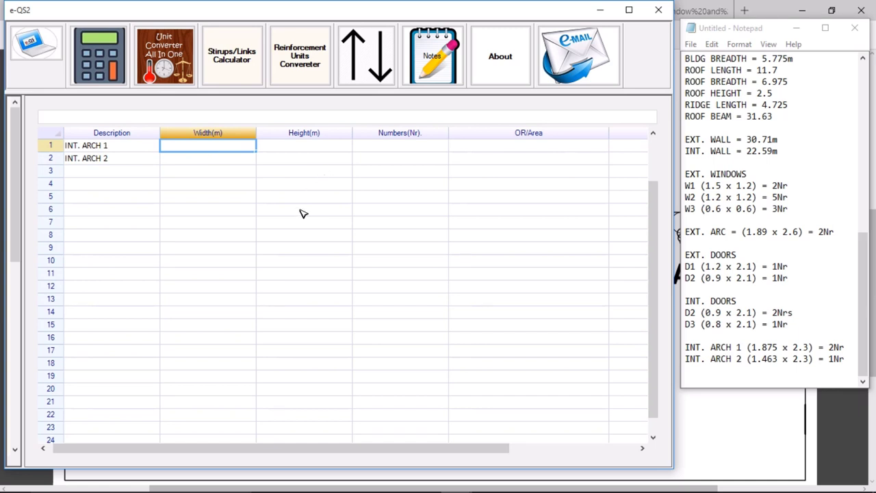
text(1)
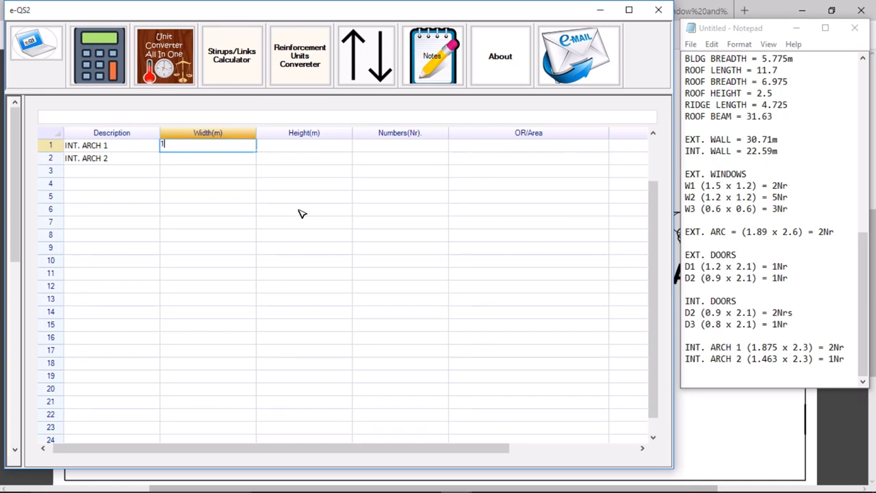
text(.88)
click(315, 146)
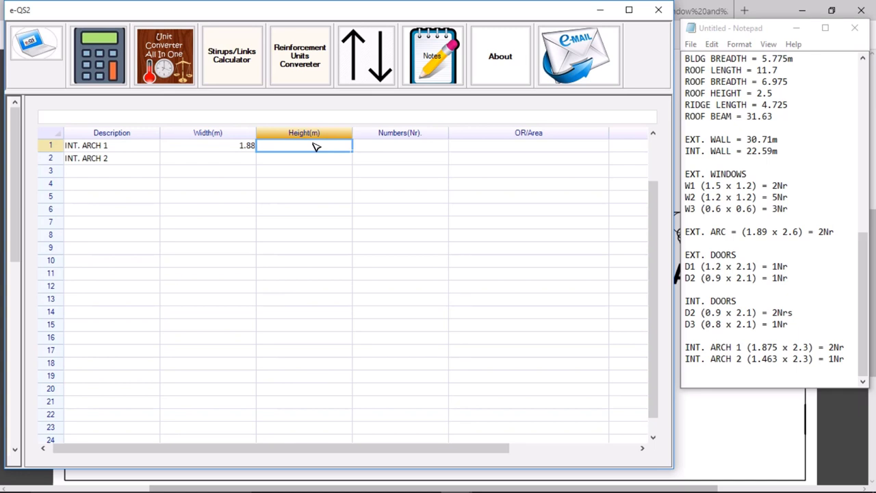
text(2.3)
click(423, 149)
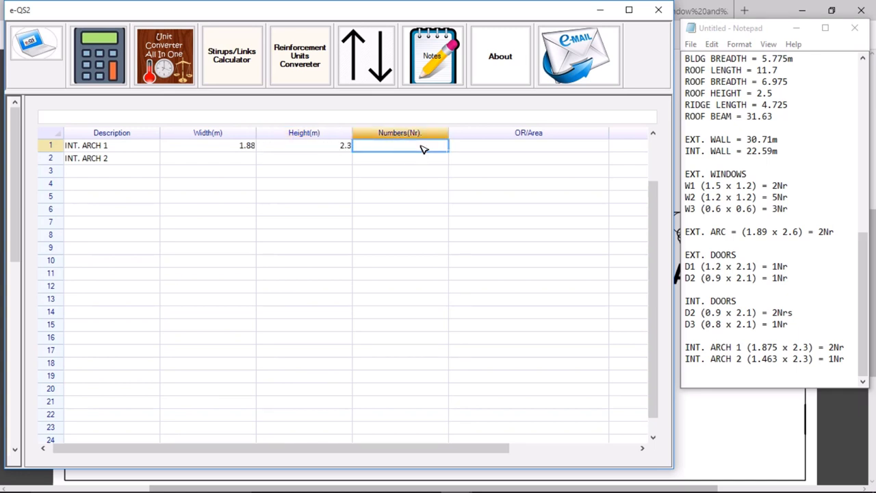
text(2)
text(1)
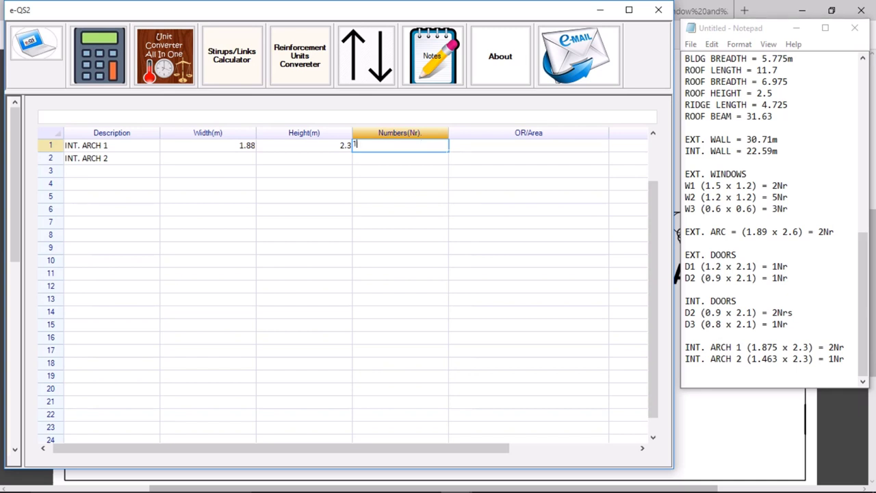
click(833, 349)
key(BackSpace)
text(1)
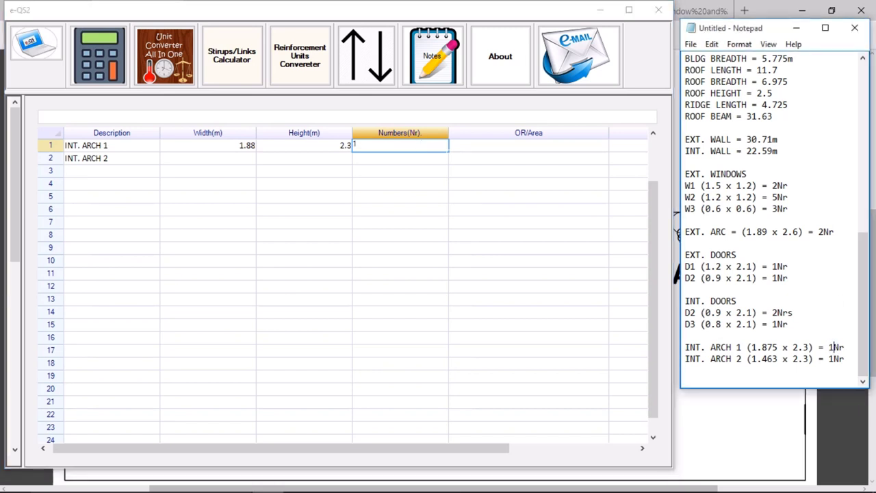
Give INT. ARCH 2 width 1.46, height 2.3 and count 1.
click(186, 158)
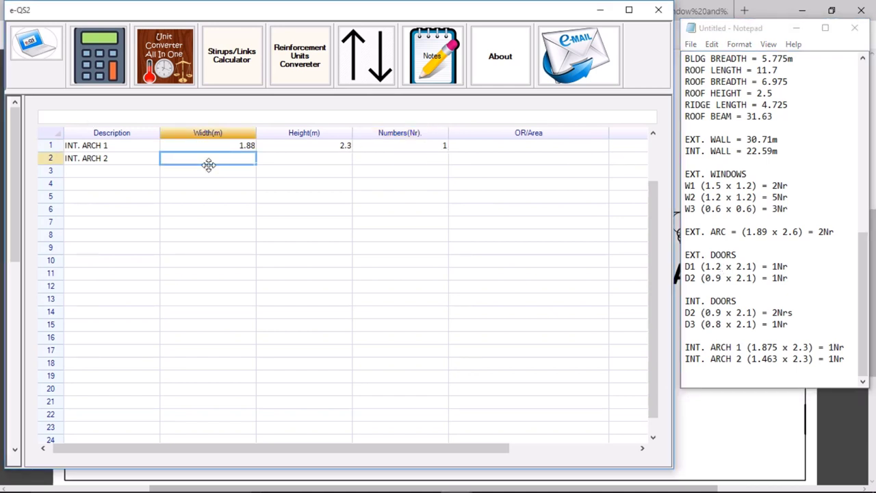
text(1.46)
key(Tab)
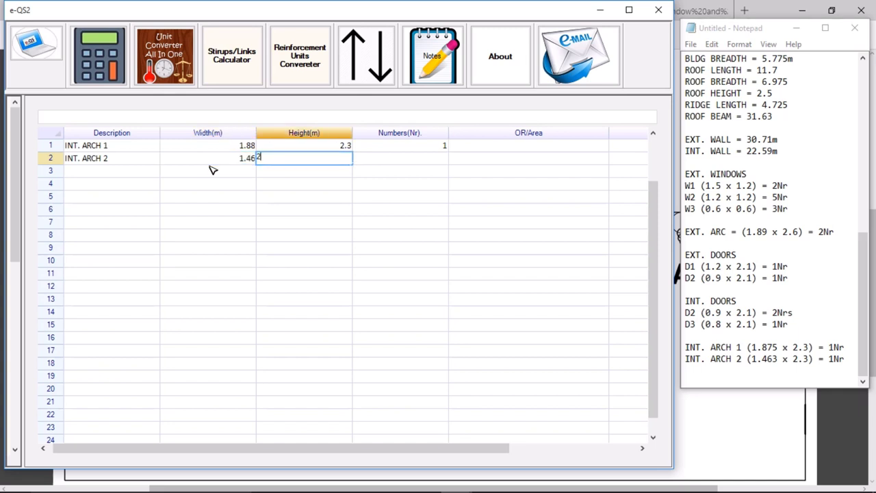
text(2.3)
key(Tab)
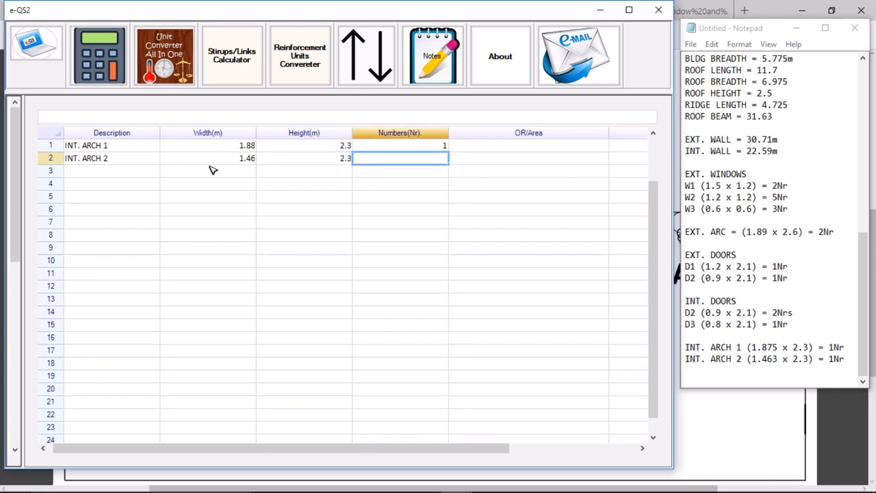
text(1)
key(Tab)
key(Tab)
key(Tab)
key(Tab)
key(Tab)
key(Tab)
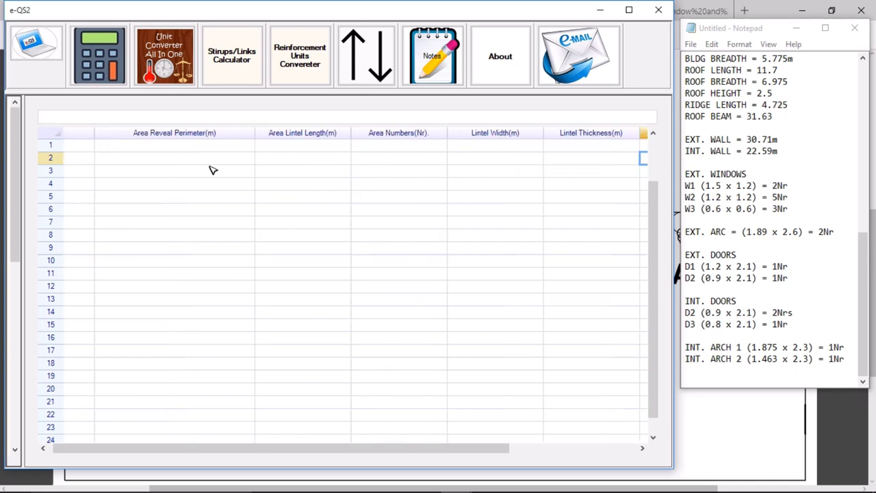
key(Tab)
key(Tab)
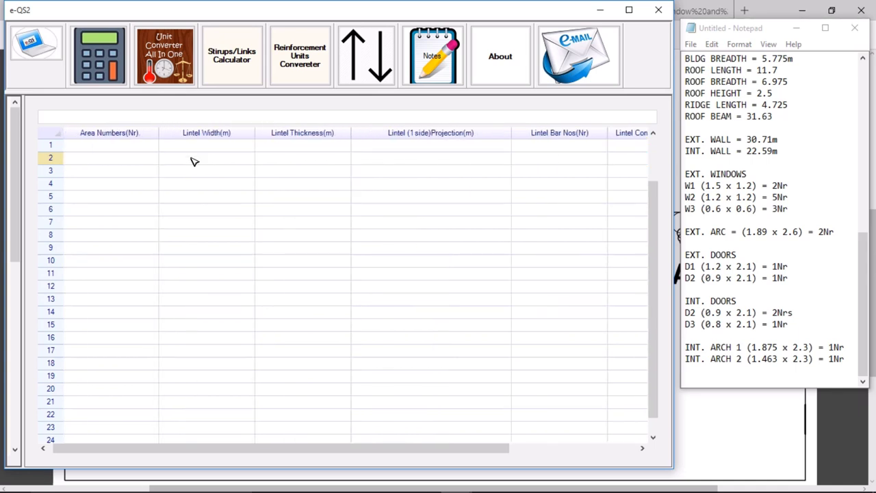
Set row 1's lintel width 0.23, thickness 0.23, projection 0.46 and 4 bars.
click(212, 144)
text(0)
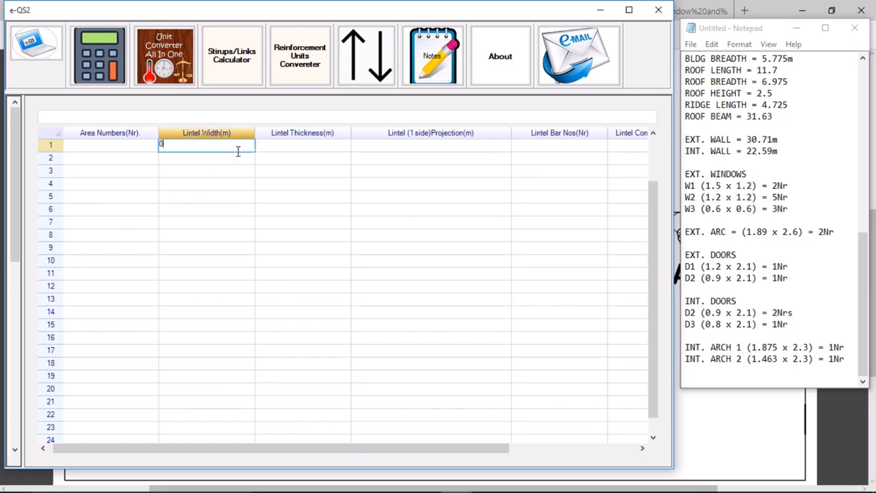
text(.23)
key(Tab)
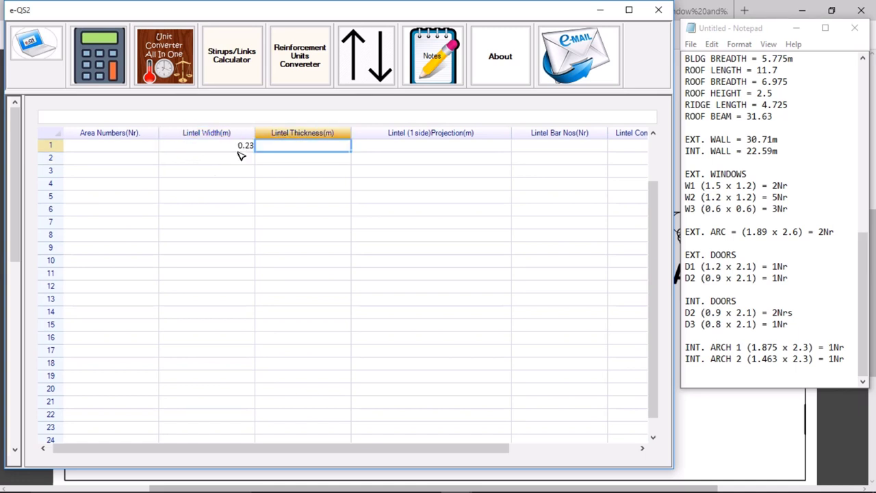
text(0.2)
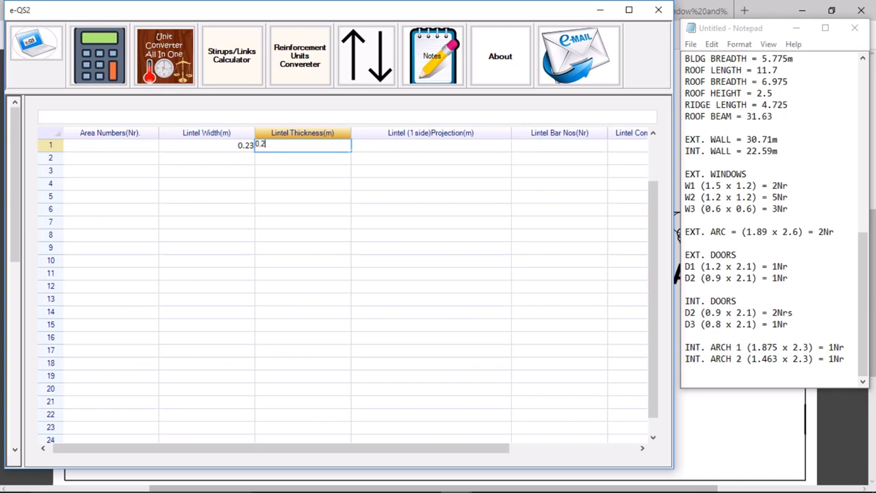
text(3)
key(Tab)
text(0)
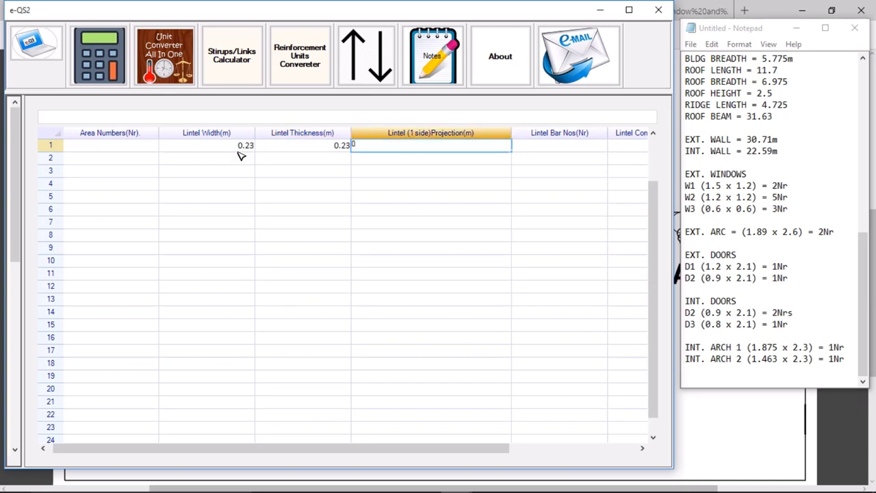
text(.46)
key(Tab)
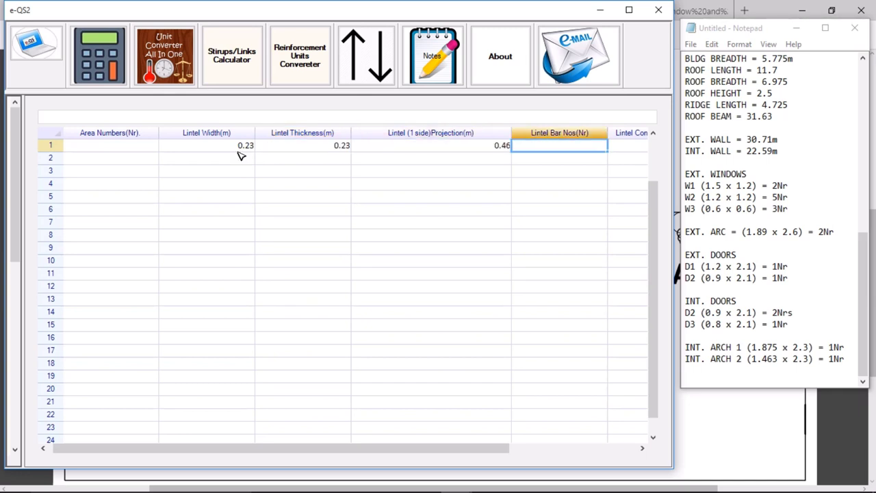
text(4)
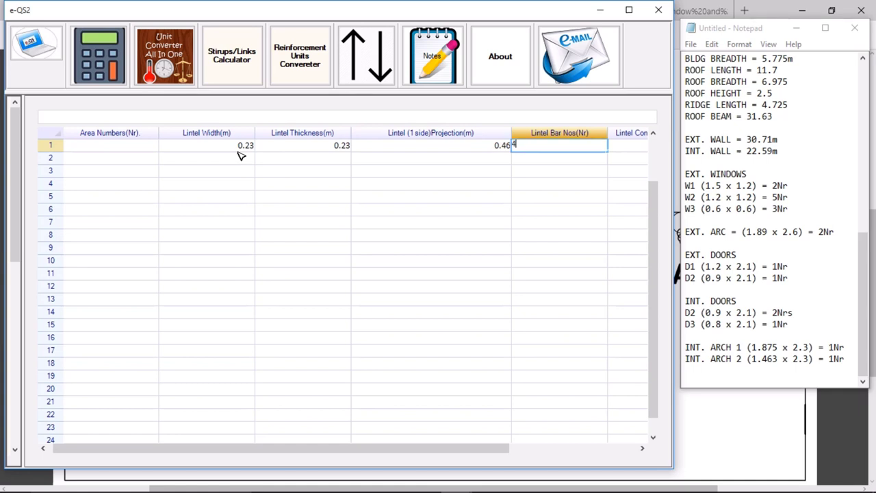
key(Tab)
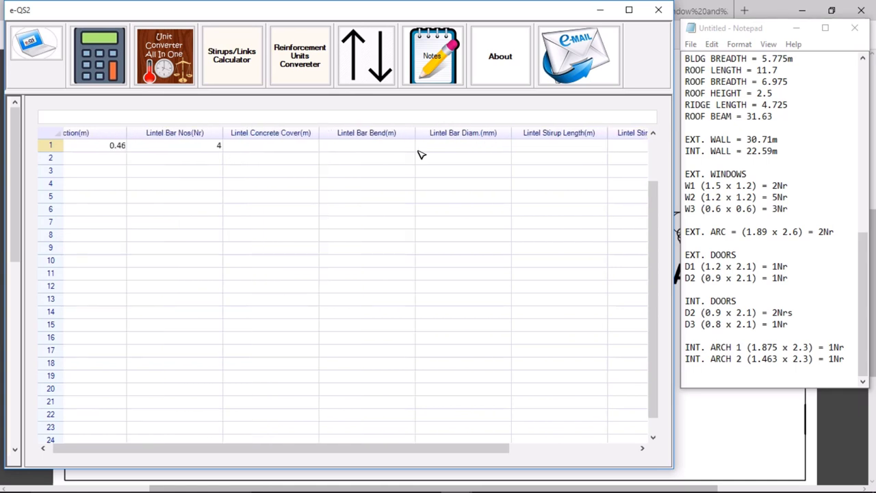
Set row 1's concrete cover 0.025, bar bend 0.1 and lintel bar diameter 12.
click(269, 146)
text(0.025)
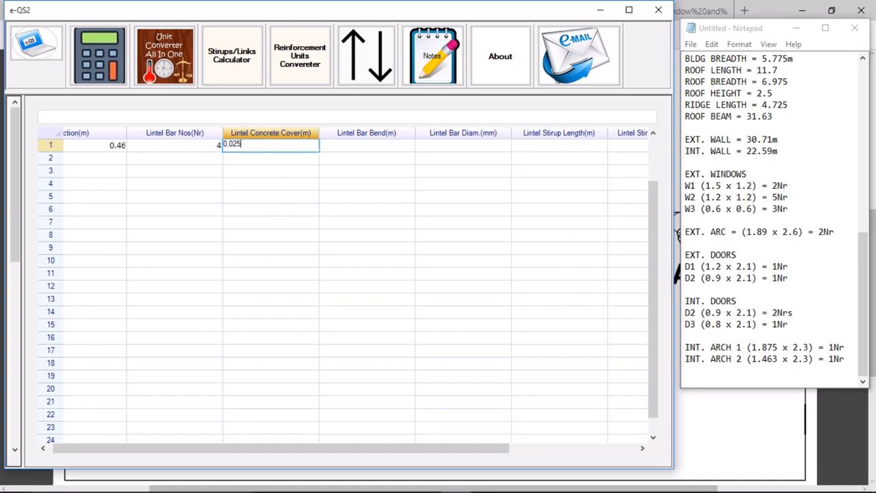
key(Tab)
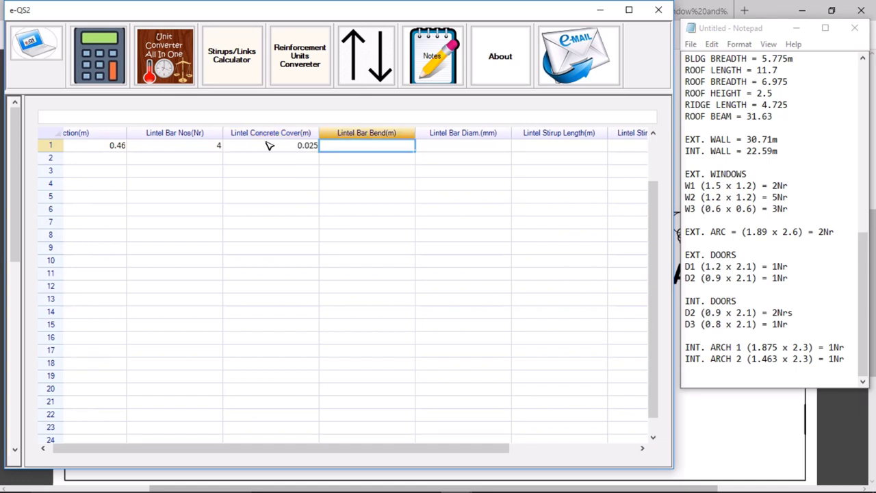
text(0)
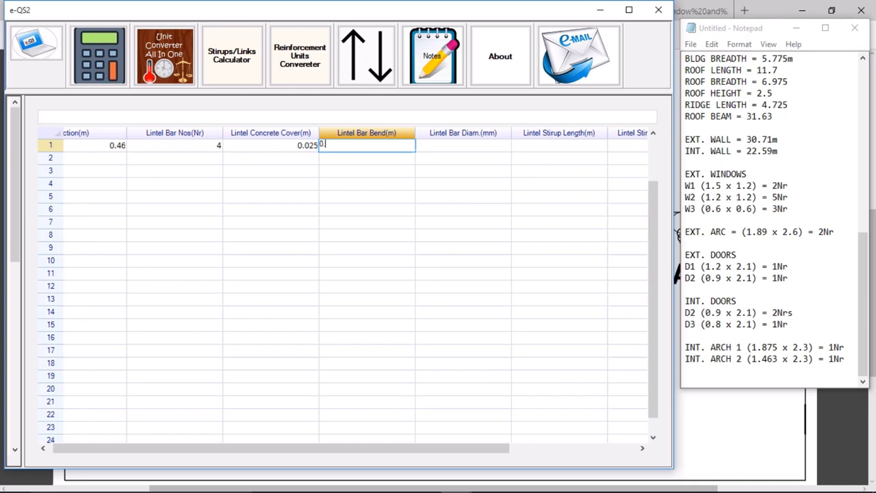
text(.1)
key(Tab)
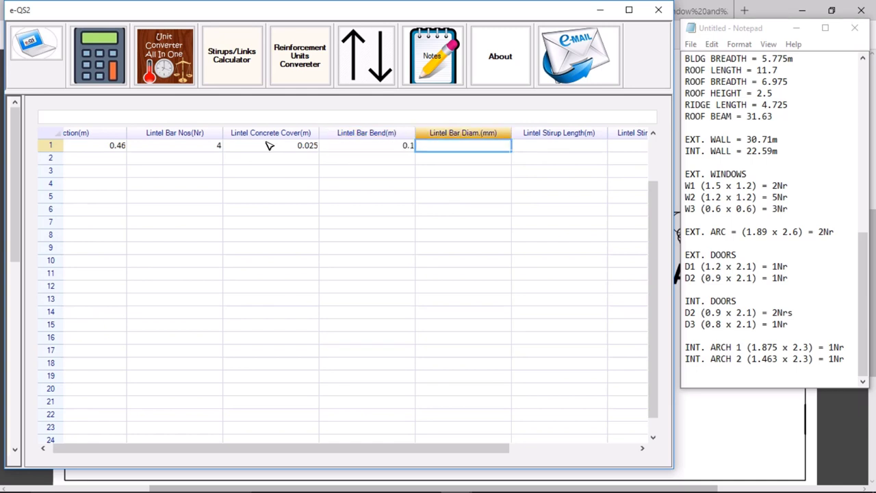
text(12)
key(Tab)
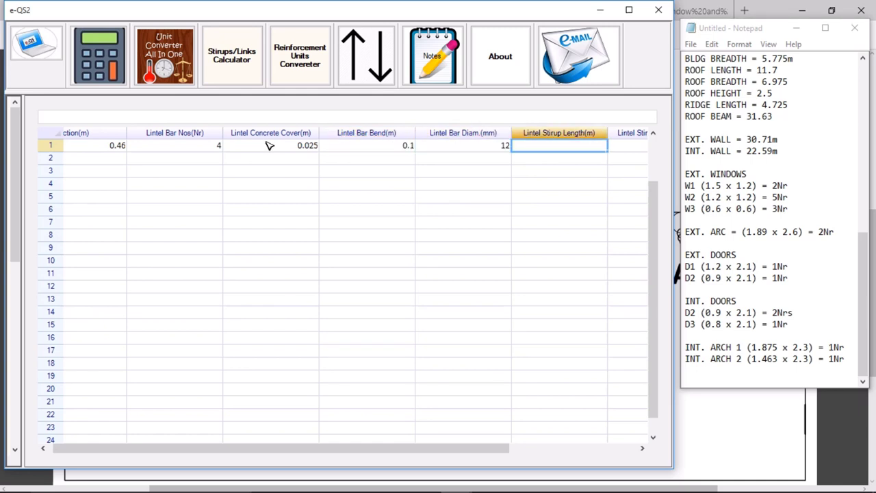
Set row 1's stirup length 0.87, stirup spacing 0.2 and stirup bar diameter 8.
text(0)
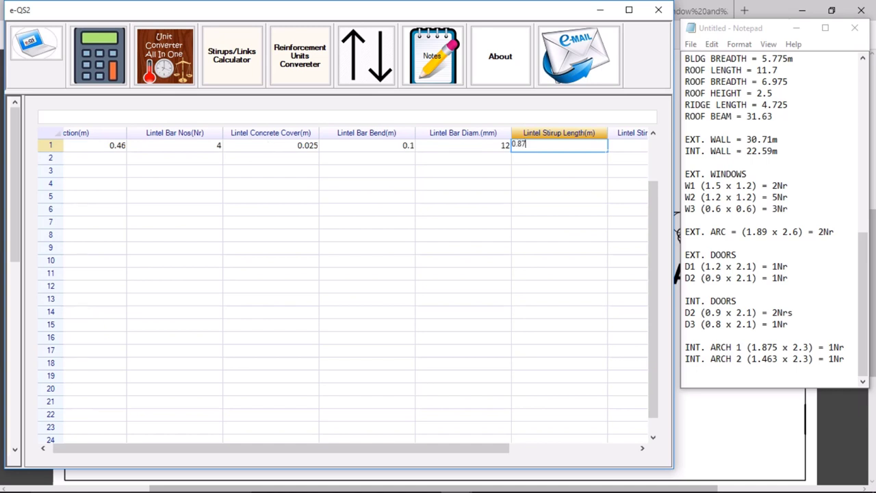
text(.87)
key(Tab)
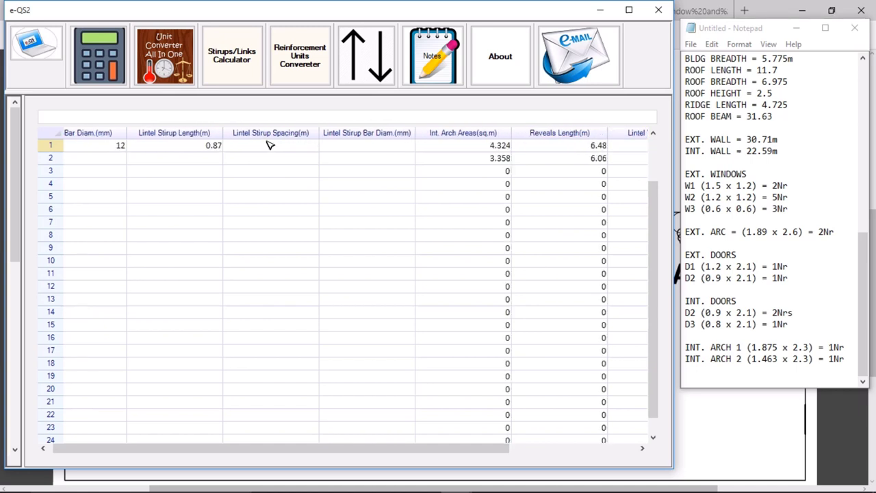
click(270, 145)
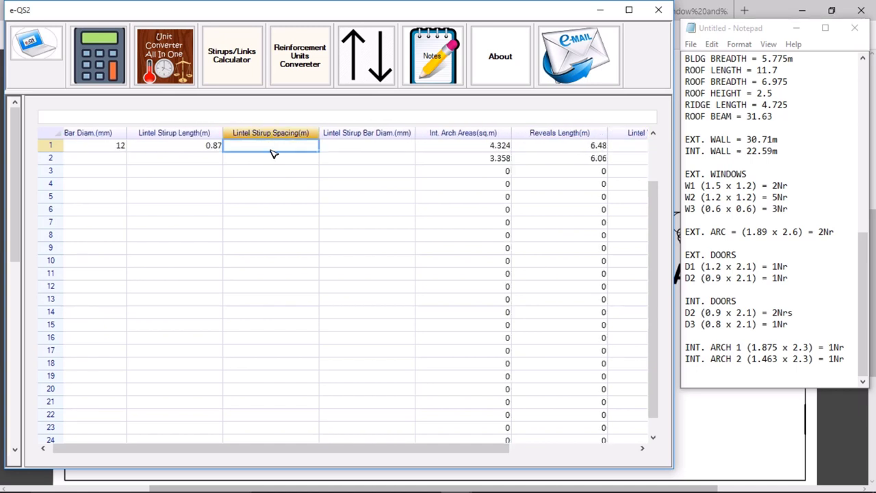
text(0.2)
key(Tab)
text(8)
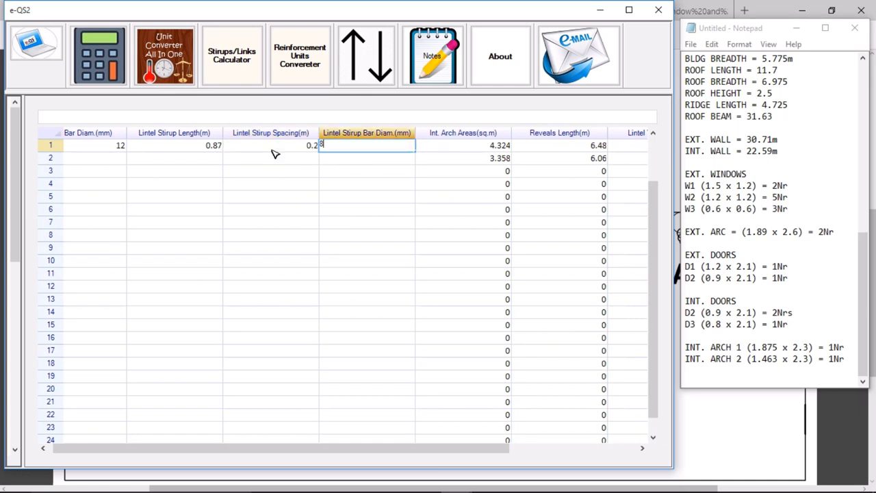
key(Tab)
key(Tab)
key(Tab)
key(Tab)
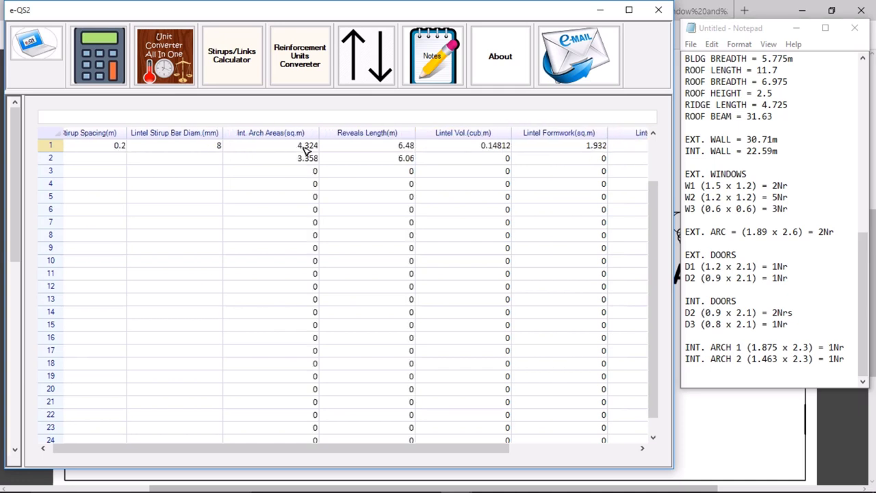
Check row 1's computed lintel columns and the still-empty second arch row.
click(306, 149)
key(Tab)
key(Tab)
key(Tab)
key(Tab)
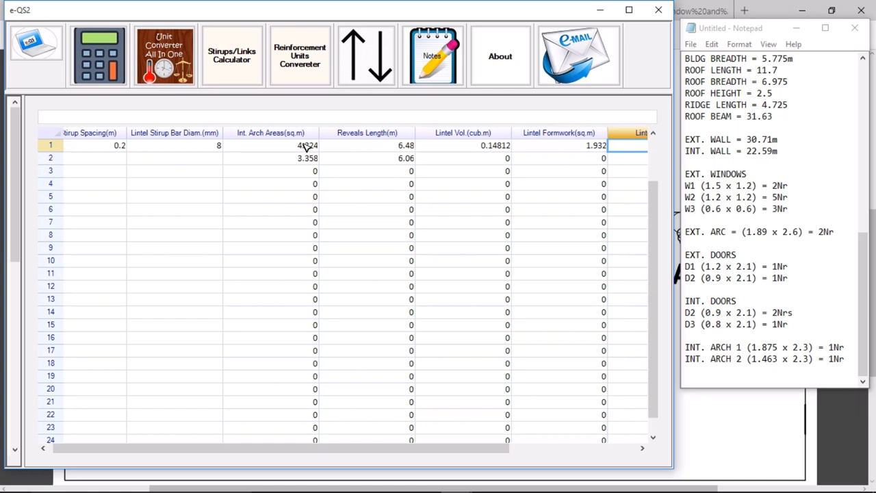
key(Down)
key(Left)
key(Left)
key(Left)
key(Left)
key(Right)
key(Right)
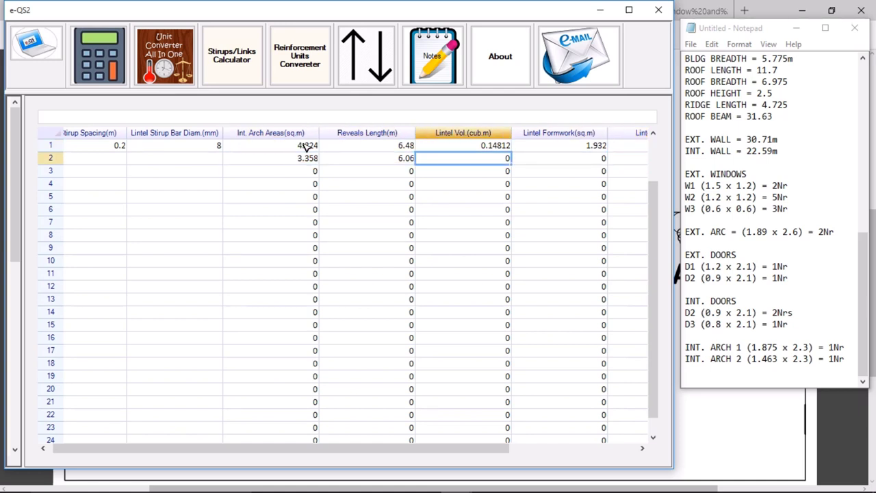
key(Left)
key(Left)
key(Left)
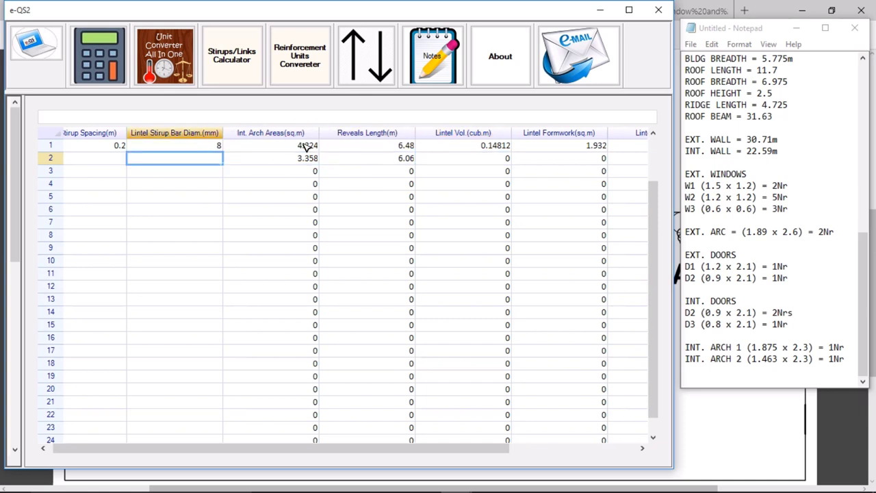
key(Left)
key(Left)
key(Left)
key(Left)
key(Left)
key(Left)
key(Left)
key(Left)
key(Left)
key(Left)
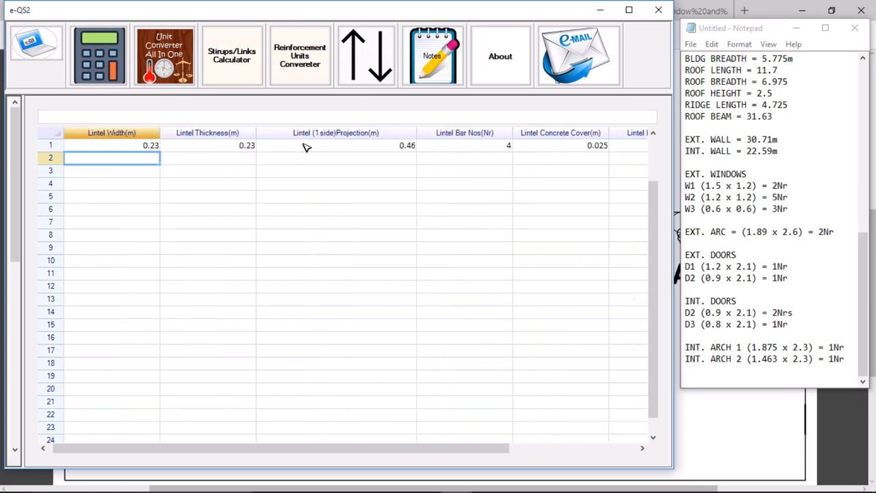
key(Right)
key(Right)
key(Right)
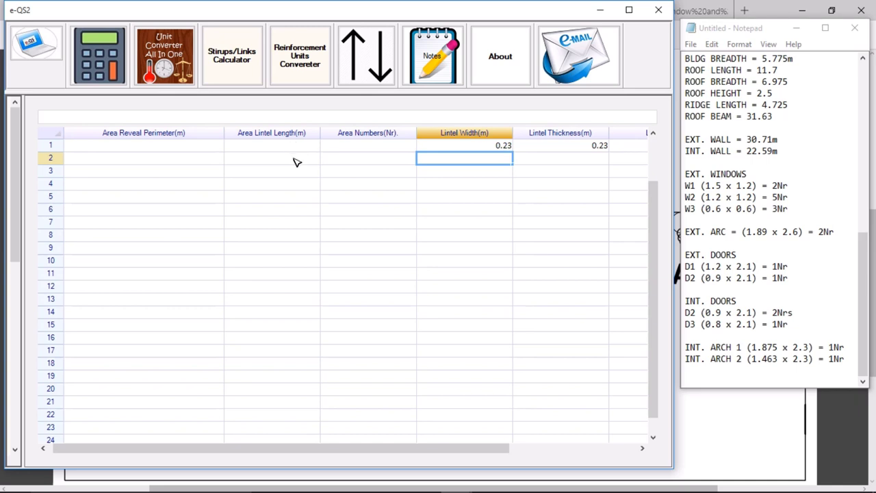
Select row 1's lintel entries from Lintel Width to Lintel Stirup Bar Diam.
click(510, 148)
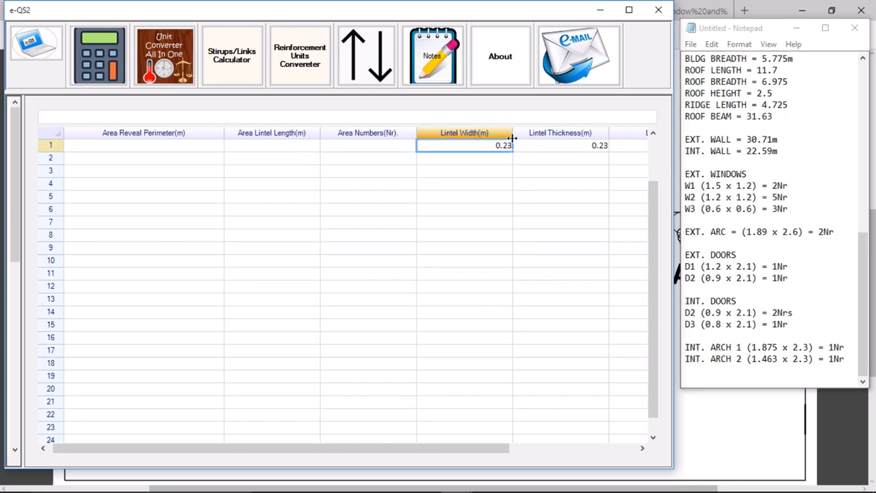
key(shift+Right)
key(shift+Right)
key(shift+Right)
key(shift+Right)
key(shift+Right)
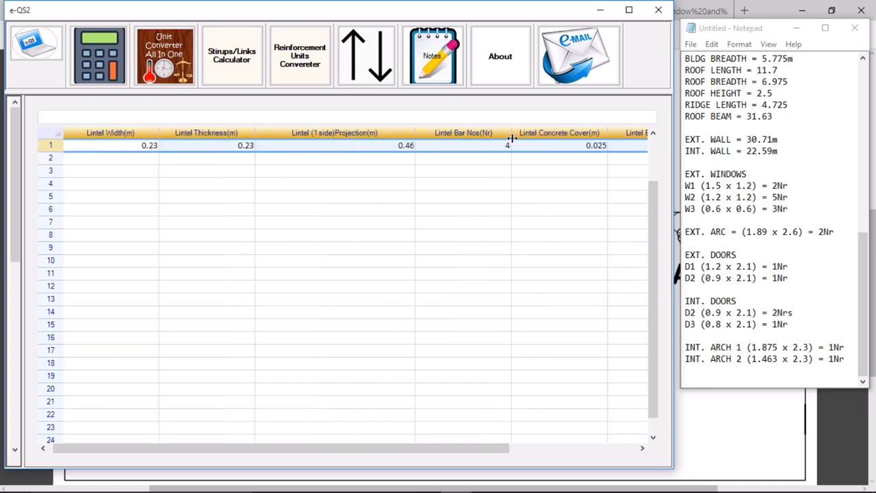
key(shift+Right)
key(shift+Right)
key(shift+Right)
key(shift+Right)
key(shift+Right)
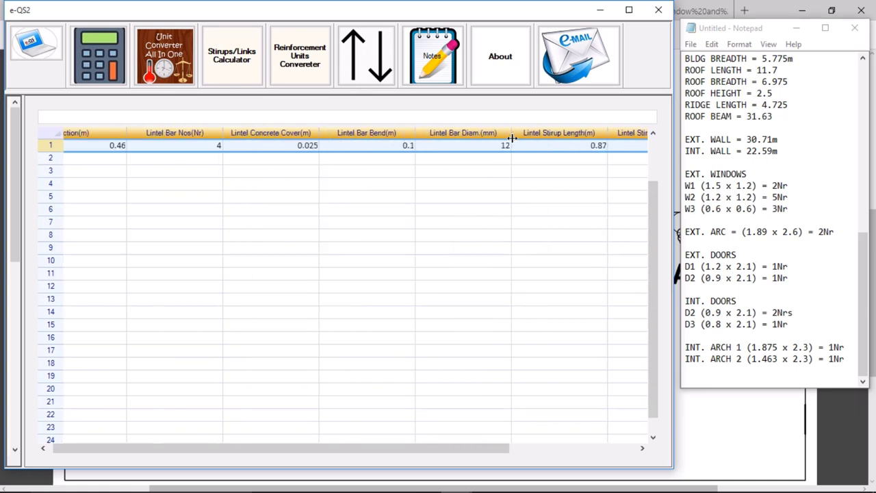
key(shift+Left)
key(shift+Left)
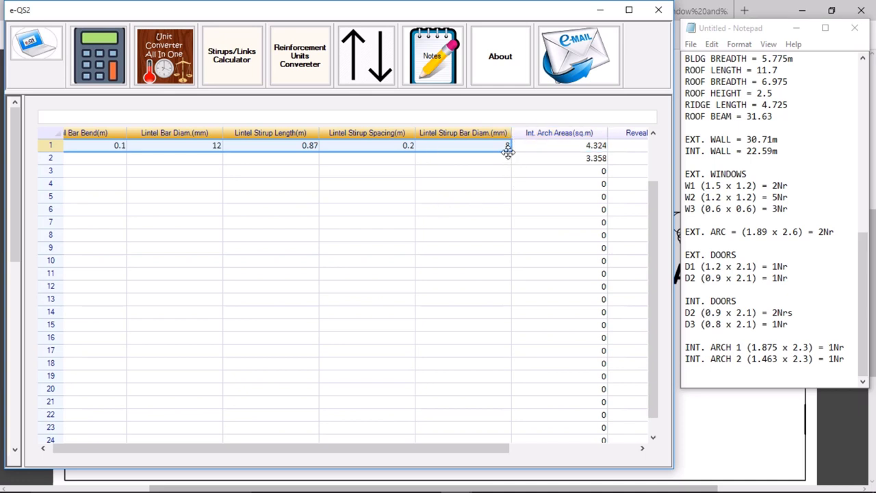
Fill row 1's lintel entries down into row 2 and view the stirup result columns.
drag(509, 152, 509, 161)
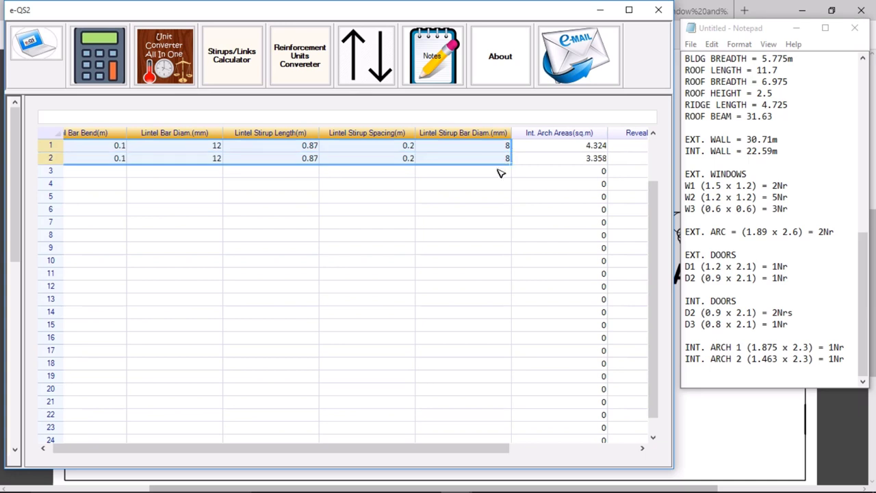
click(538, 162)
scroll(541, 162, right, 6)
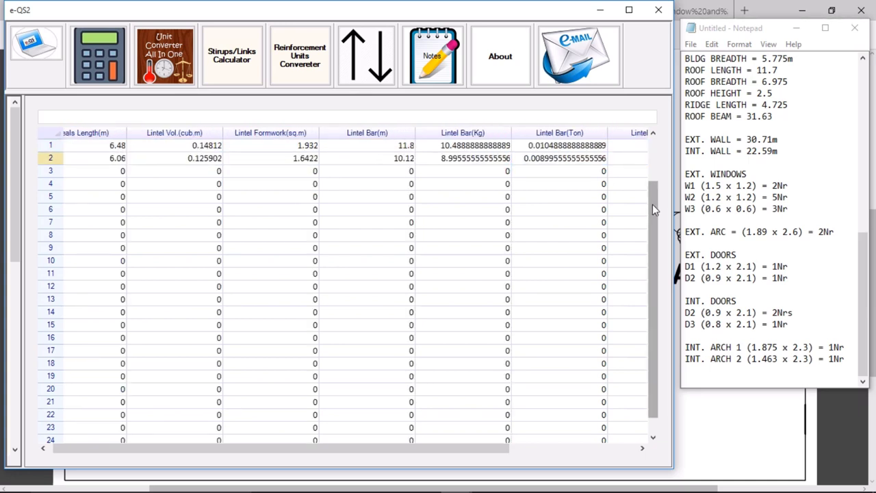
drag(654, 204, 641, 144)
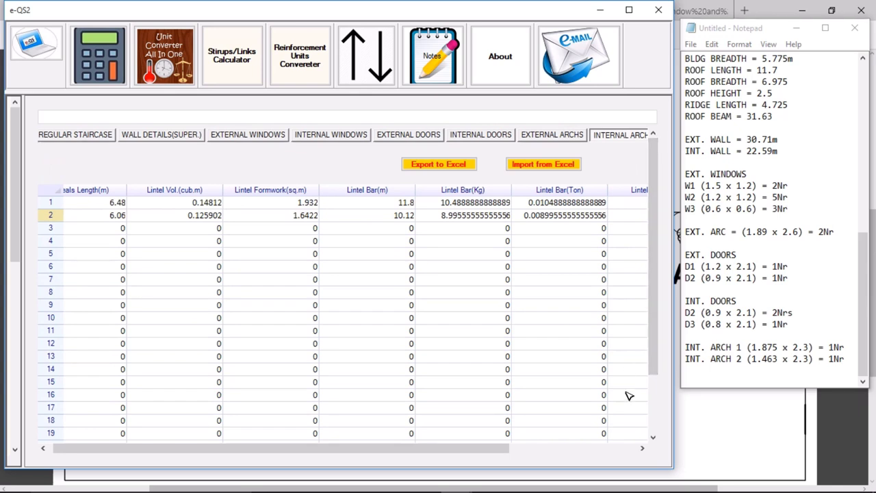
click(616, 449)
Scroll the sheet tabs to reveal RESULTS and BOQ.
click(642, 137)
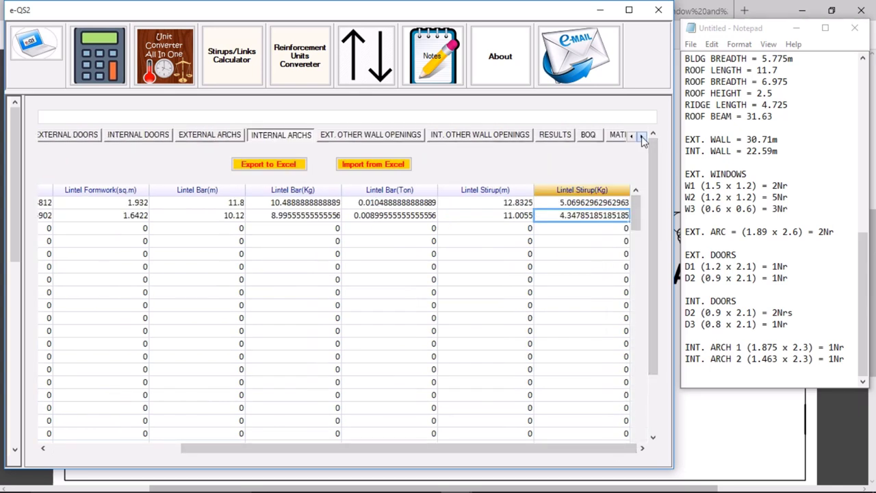
click(641, 136)
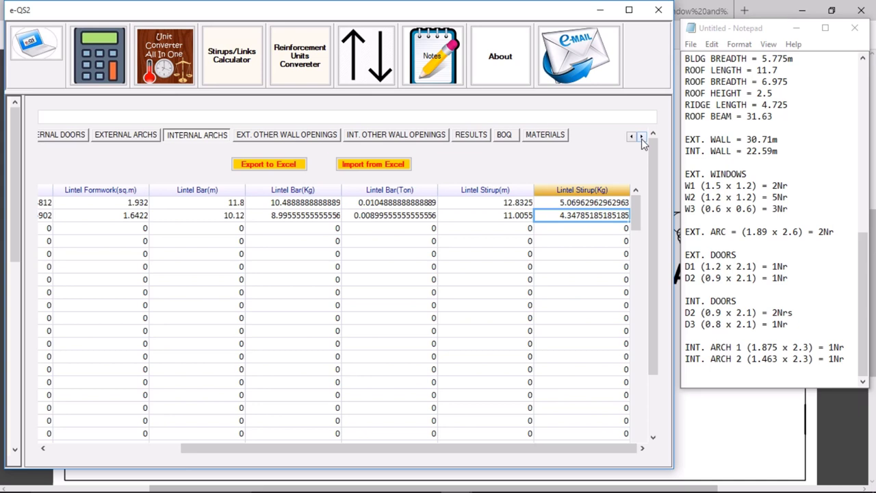
mouse_move(220, 484)
Look over the Results sheet's columns, then switch to the BOQ sheet.
click(471, 141)
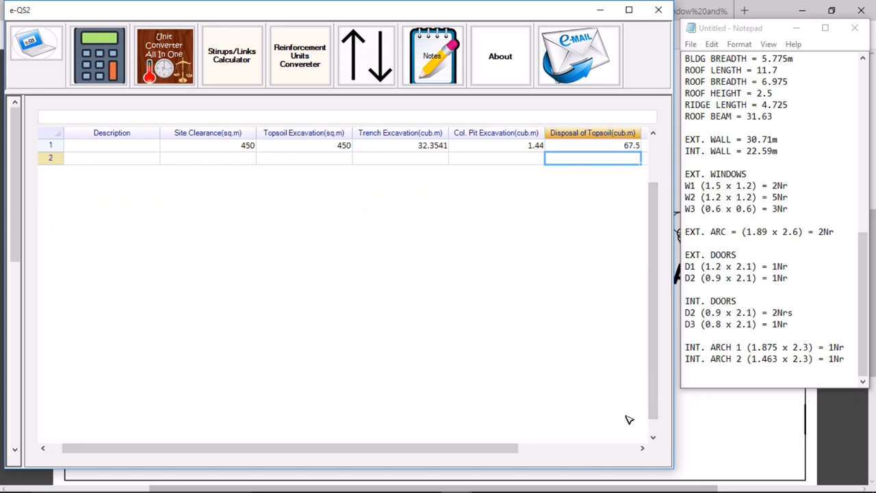
click(620, 451)
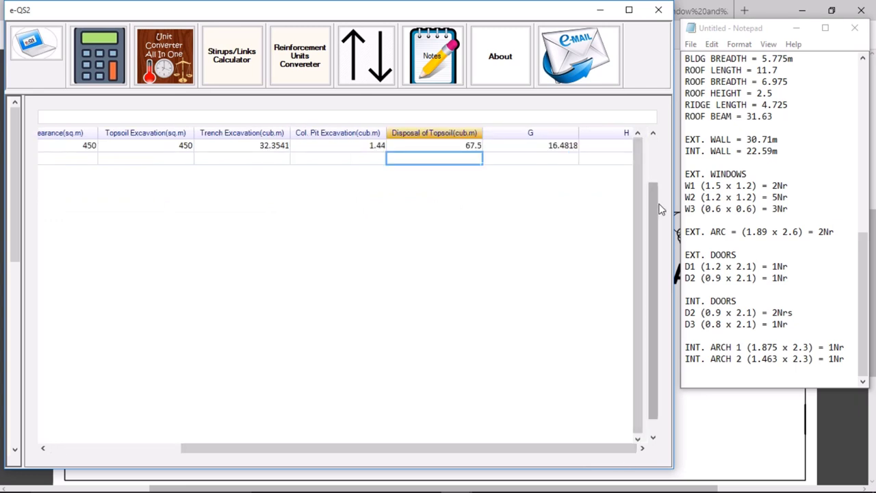
click(649, 171)
click(503, 135)
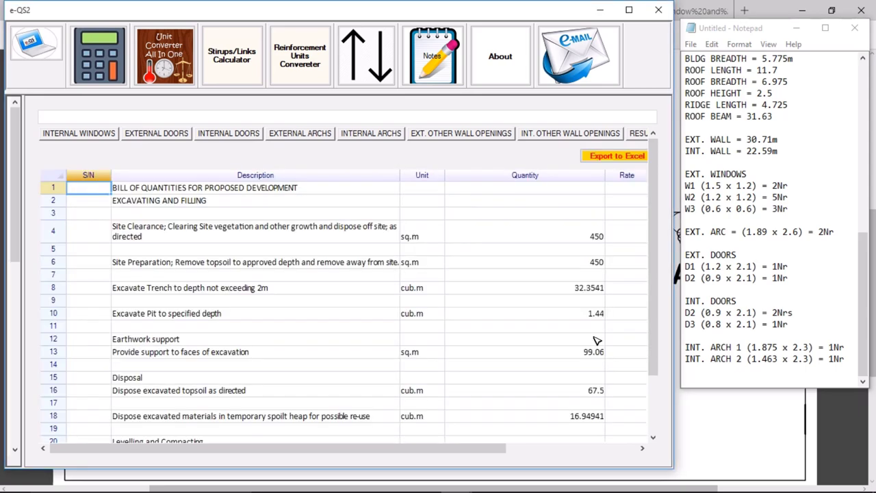
Step through BOQ quantities from Site Clearance 450 down to levelling, then bring up the floor plan PDF.
drag(520, 192, 556, 215)
click(556, 212)
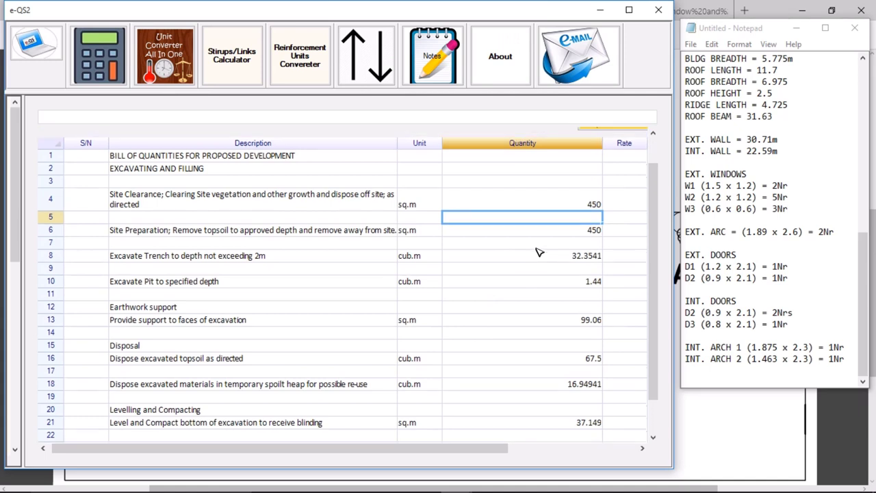
click(518, 195)
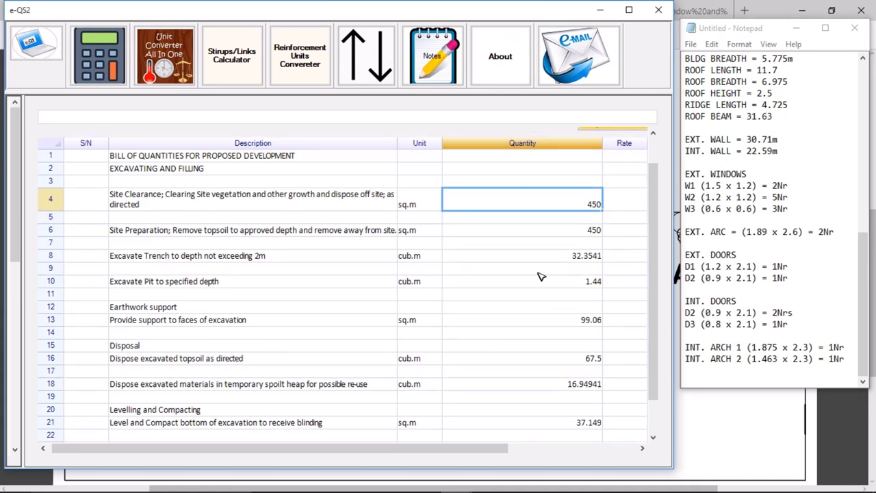
key(Down)
key(Down)
key(Down)
key(Down)
key(Down)
key(Down)
key(Up)
key(Page_Up)
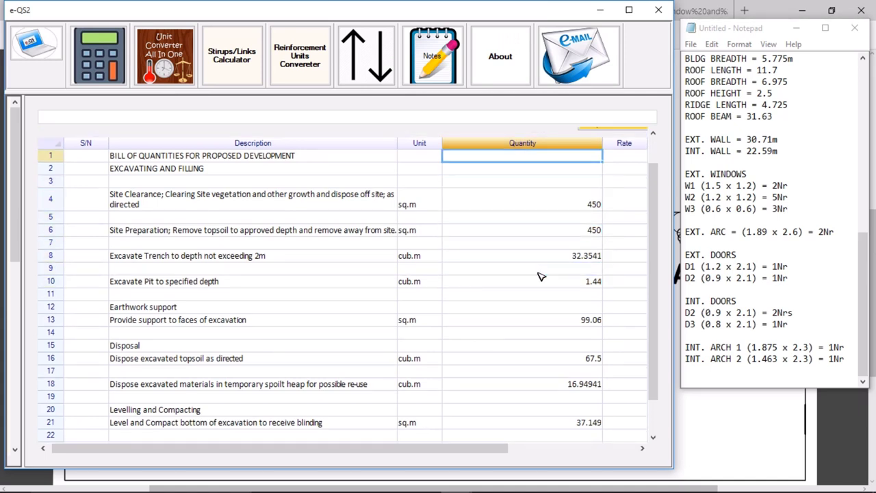
key(Down)
key(Down)
key(Down)
key(Down)
key(Down)
key(Down)
key(Down)
key(Down)
key(Down)
key(Down)
key(Down)
key(Down)
key(Down)
key(Down)
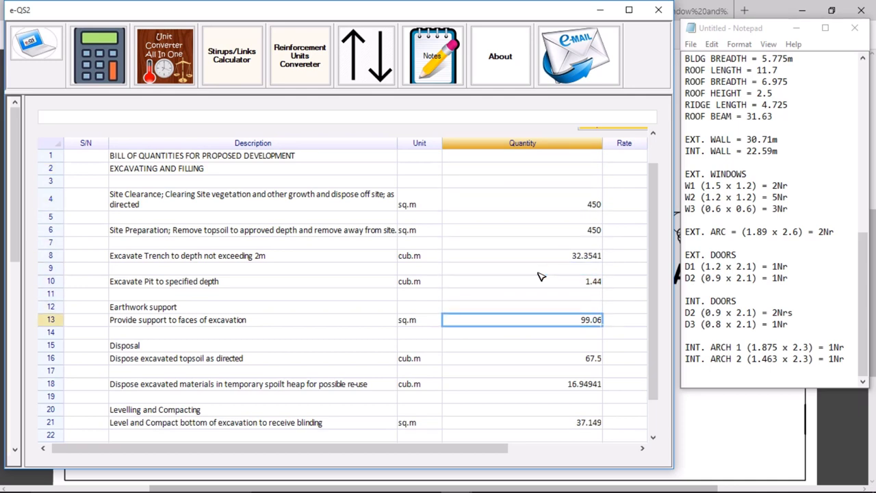
key(Down)
key(Down)
key(Down)
key(Down)
key(Down)
key(Down)
key(Down)
key(Down)
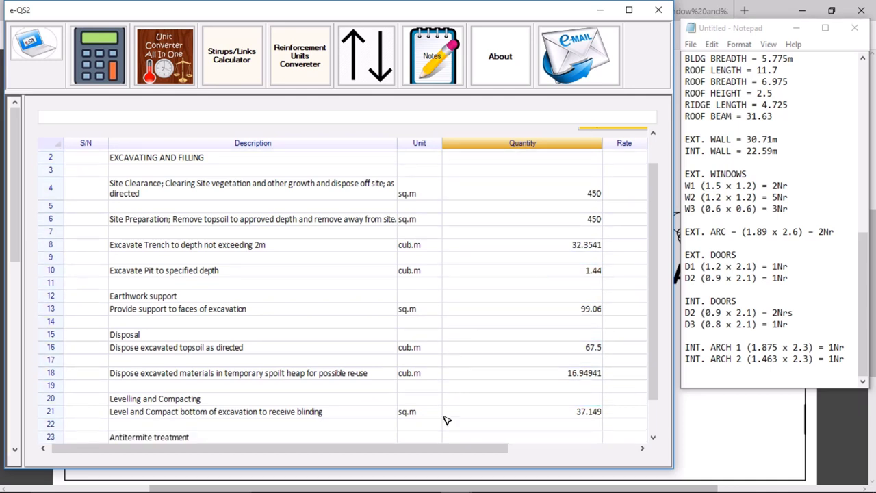
click(300, 483)
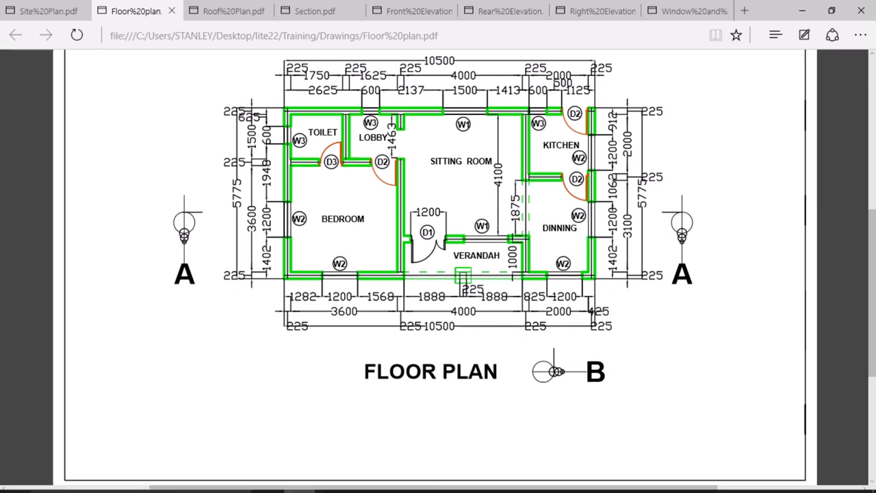
Return from the floor plan to e-QS2 and check trench excavation at 32.3541 cub.m.
mouse_move(454, 482)
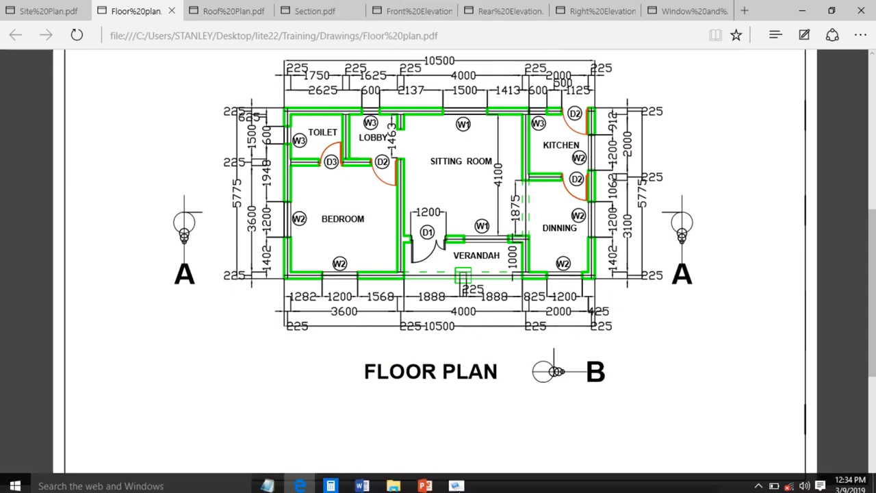
click(381, 424)
click(565, 235)
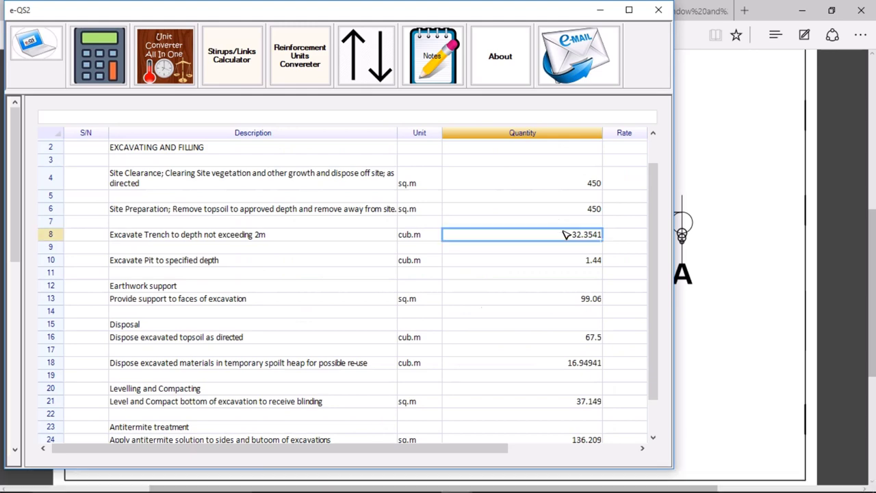
Maximize e-QS2 and review the top bill rows, from site clearance 450 to trench footings.
scroll(562, 192, up, 1)
click(629, 9)
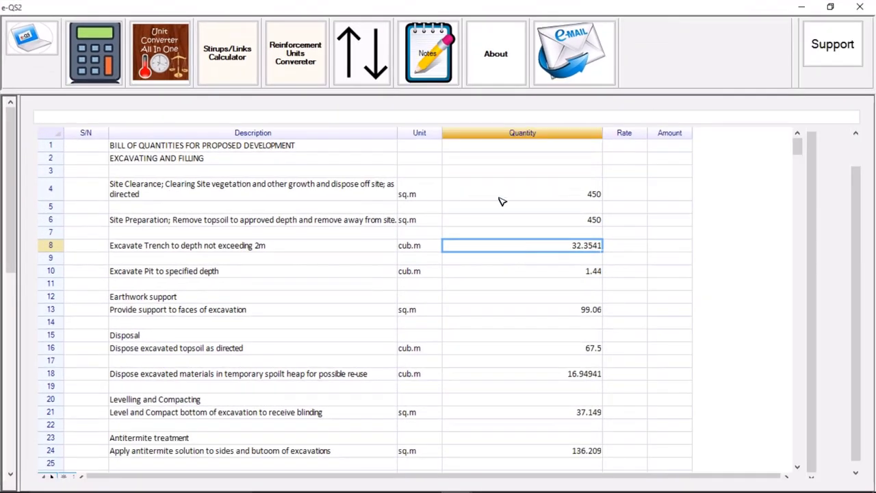
click(538, 197)
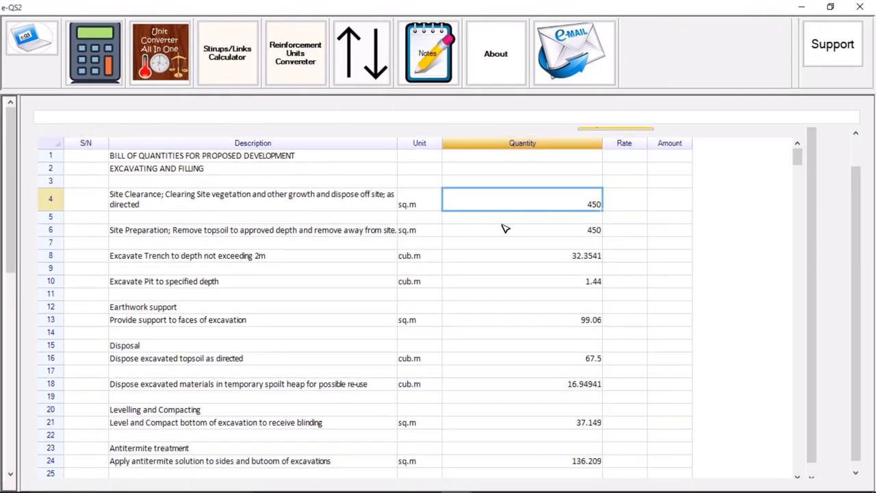
key(Down)
key(Down)
key(Down)
key(Down)
key(Down)
key(Down)
key(Down)
key(Down)
key(Down)
key(Down)
key(Down)
key(Down)
key(Down)
key(Down)
key(Down)
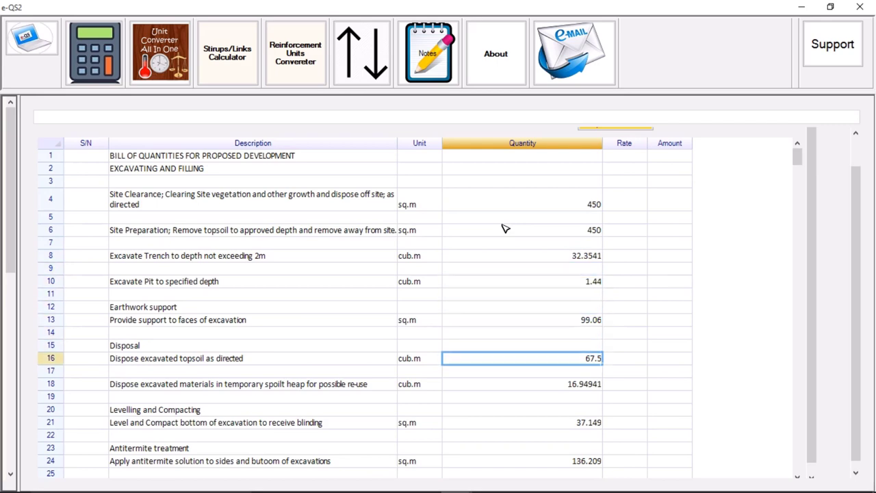
key(Down)
key(Down)
key(Down)
key(Down)
key(Down)
key(Down)
key(Down)
key(Down)
key(Down)
key(Down)
key(Down)
key(Down)
key(Down)
key(Down)
key(Down)
key(Down)
key(Down)
key(Down)
key(Down)
key(Down)
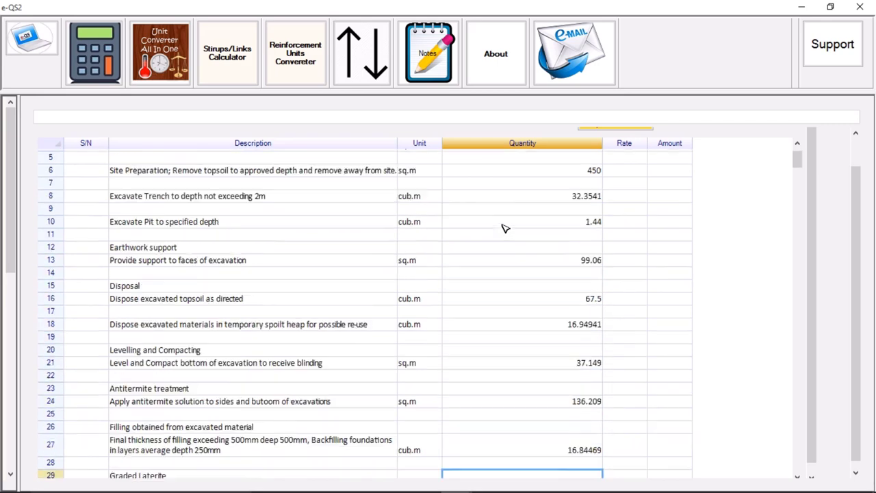
key(Down)
key(Down)
key(Down)
key(Down)
key(Up)
key(Up)
key(Up)
key(Up)
key(Up)
key(Up)
key(Up)
key(Up)
key(Up)
key(Up)
key(Up)
key(Up)
key(Up)
key(Up)
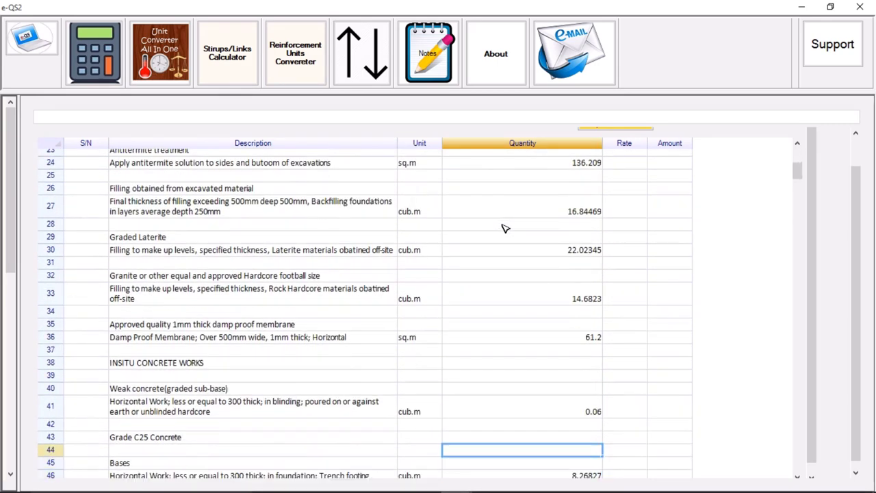
key(Up)
key(Up)
key(Up)
key(Up)
key(Up)
key(Up)
key(Up)
key(Up)
key(Up)
key(Up)
key(Up)
key(Up)
key(Up)
key(Up)
key(Up)
key(Up)
key(Up)
key(Up)
key(Up)
key(Up)
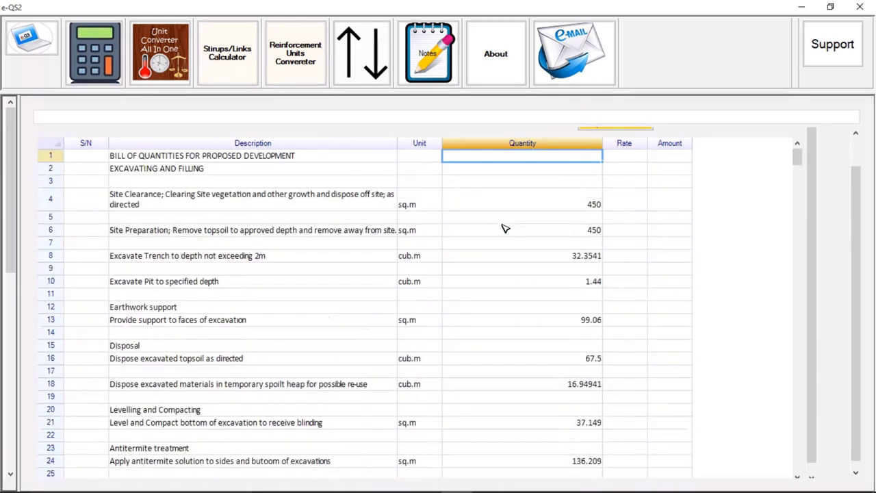
Step through excavation support 99.06, disposal, filling, membrane, concrete, formwork and reinforcement quantities.
key(Down)
key(Down)
key(Down)
key(Down)
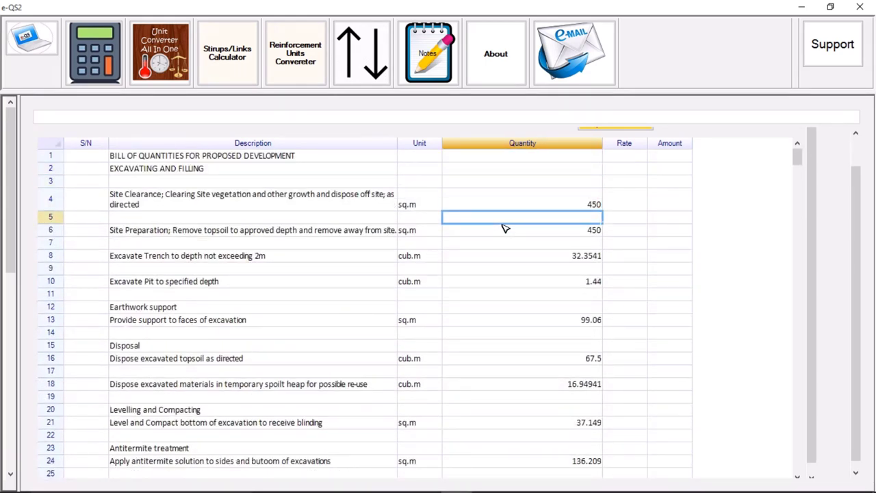
key(Down)
key(Down)
key(Down)
key(Down)
key(Down)
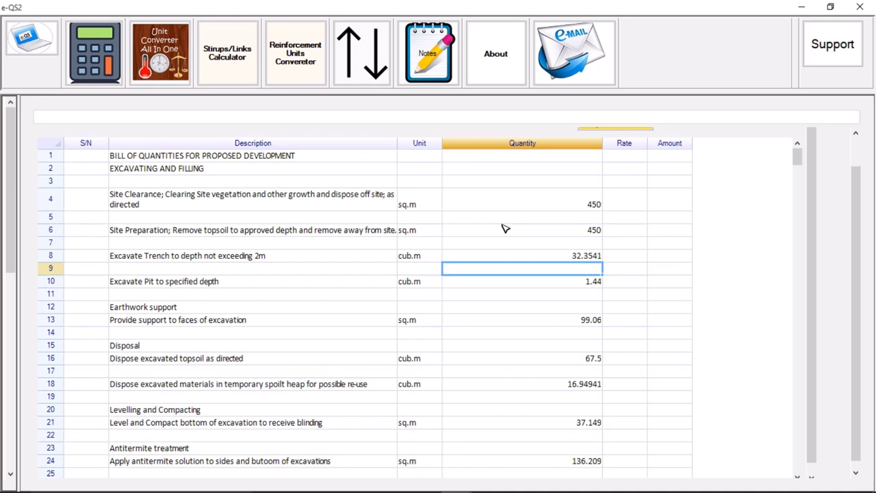
key(Down)
key(Down)
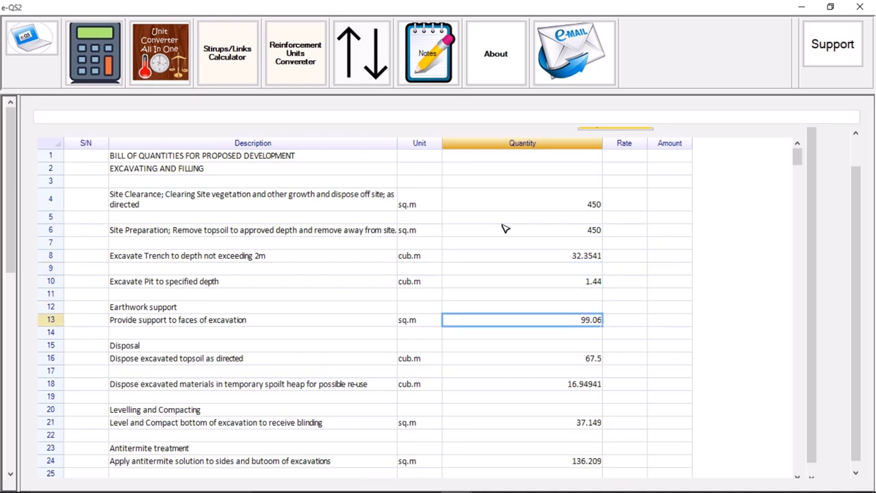
key(Down)
key(Down)
key(Down)
key(Down)
key(Down)
key(Down)
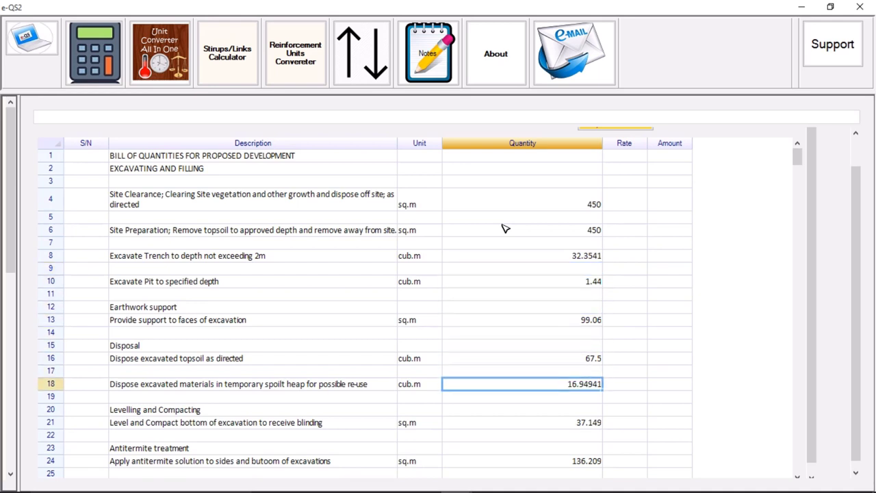
key(Down)
key(Down)
key(Down)
key(Down)
key(Down)
key(Down)
key(Down)
key(Down)
key(Down)
key(Down)
key(Down)
key(Down)
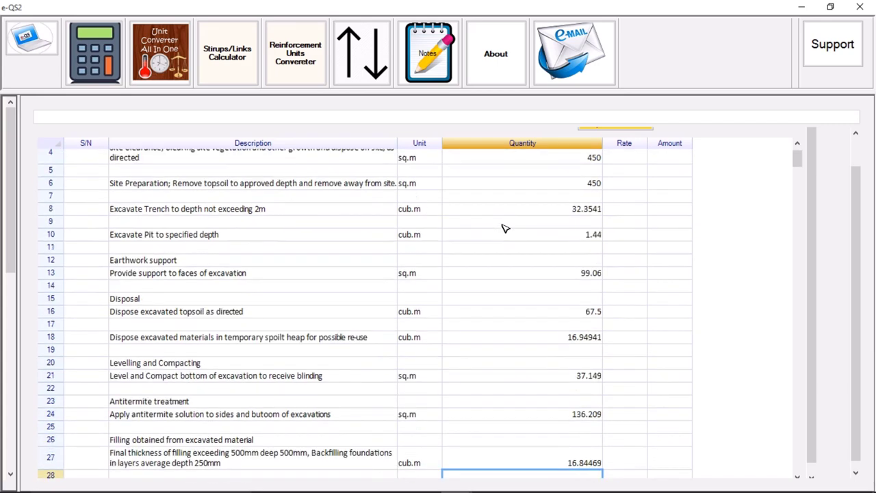
key(Down)
key(Down)
key(Down)
key(Down)
key(Down)
key(Down)
key(Down)
key(Down)
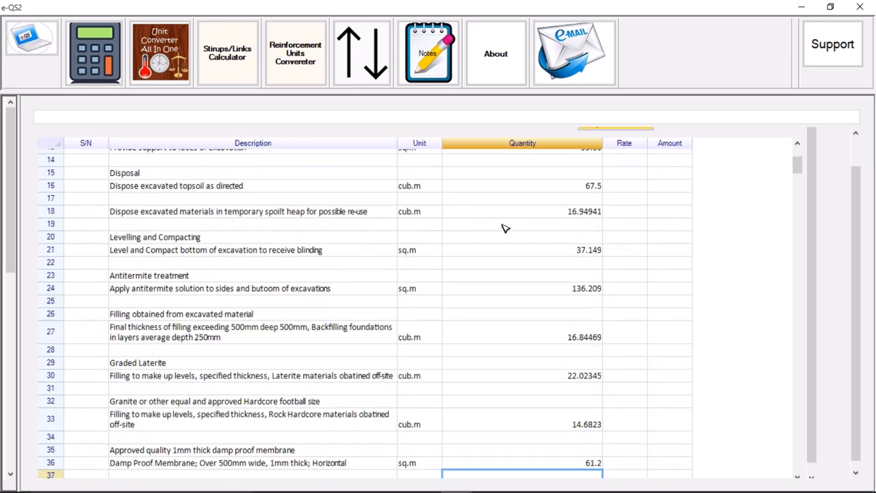
key(Down)
key(Down)
key(Down)
key(Down)
key(Down)
key(Down)
key(Down)
key(Down)
key(Down)
key(Down)
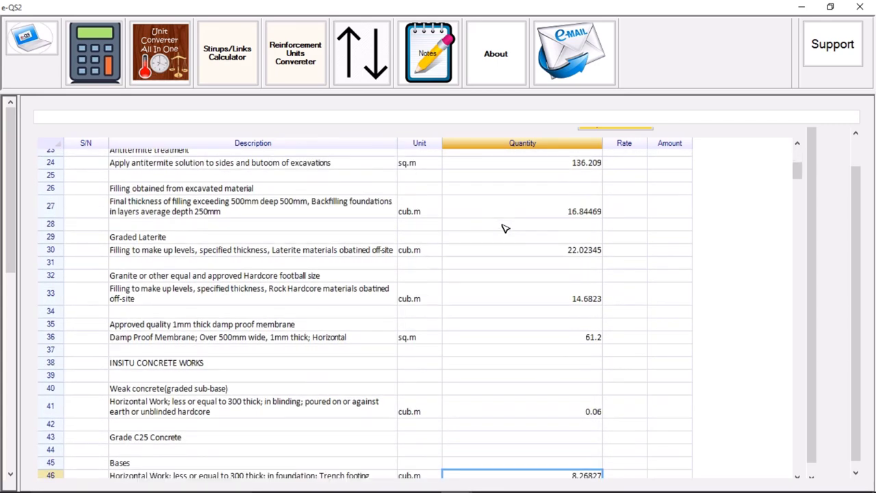
key(Down)
key(Down)
key(Down)
key(Down)
key(Down)
key(Down)
key(Down)
key(Down)
key(Down)
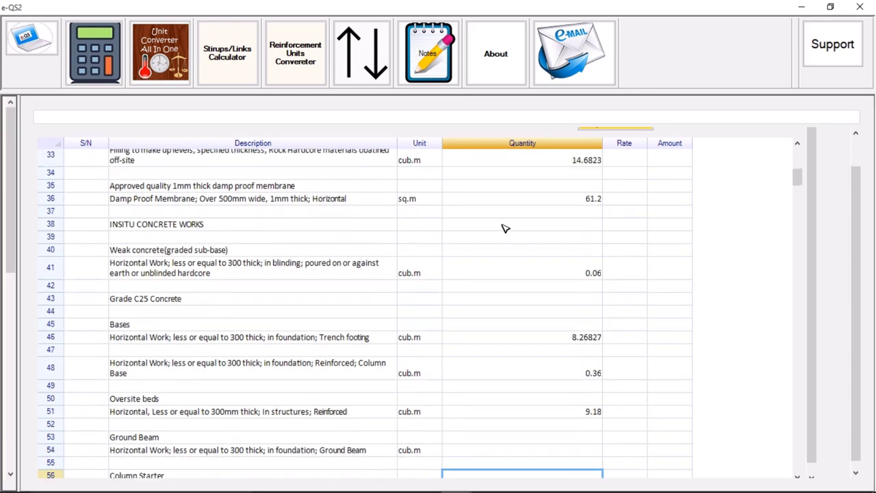
key(Down)
key(Down)
key(Down)
key(Down)
key(Down)
key(Down)
key(Down)
key(Down)
key(Down)
key(Down)
key(Down)
key(Down)
key(Down)
key(Down)
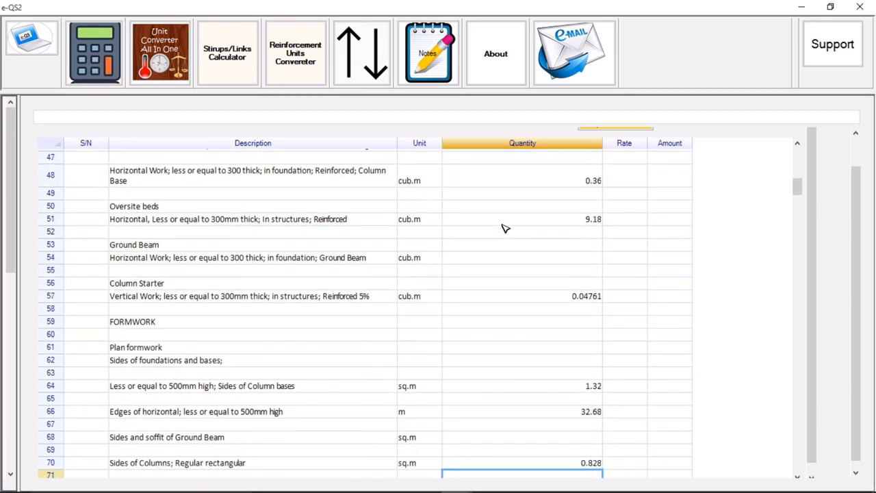
key(Down)
key(Down)
key(Down)
key(Down)
key(Down)
key(Down)
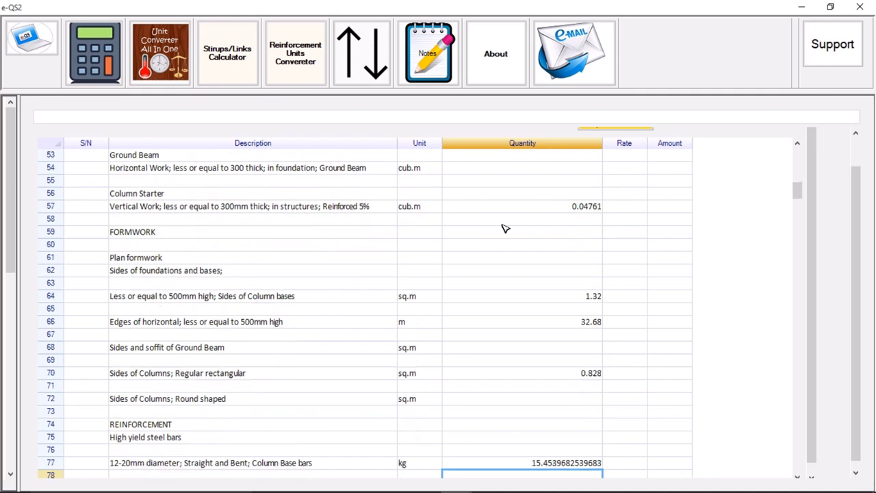
Check column starter 0.04761, ground beam, oversite bed, masonry and substructure total rows.
click(529, 207)
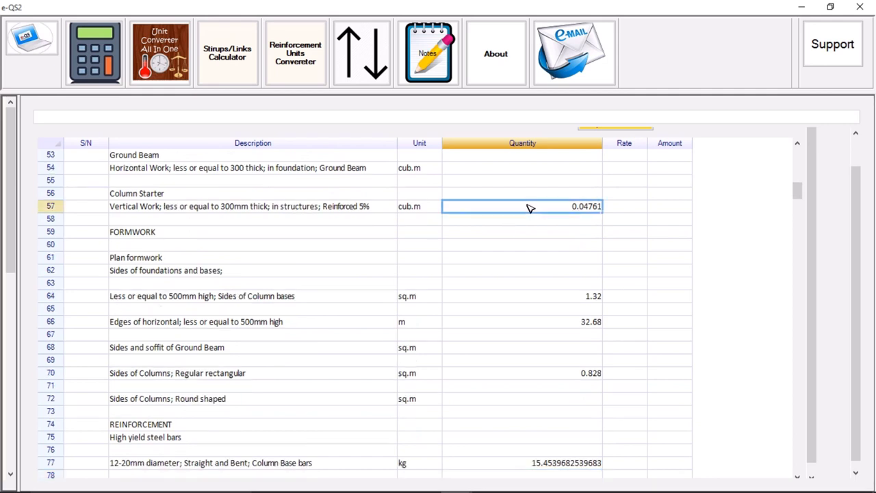
key(Up)
key(Up)
key(Up)
key(Up)
key(Up)
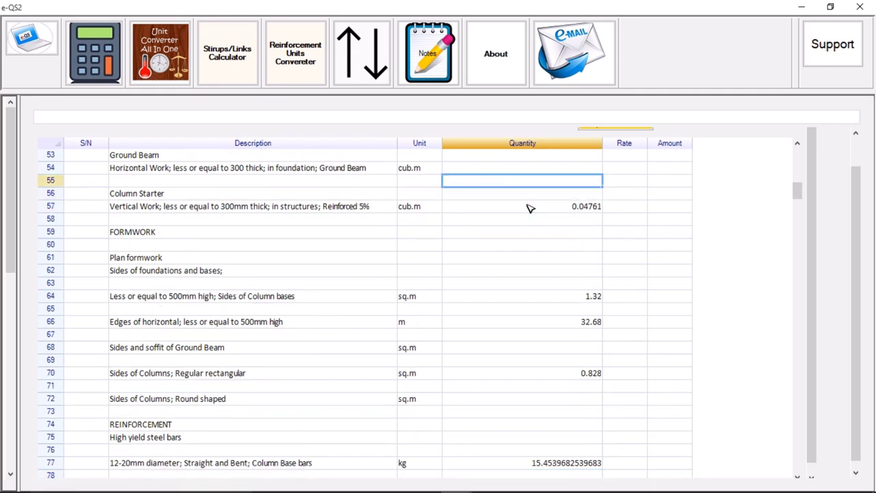
key(Up)
key(Up)
key(Up)
key(Down)
key(Down)
key(Down)
key(Down)
key(Down)
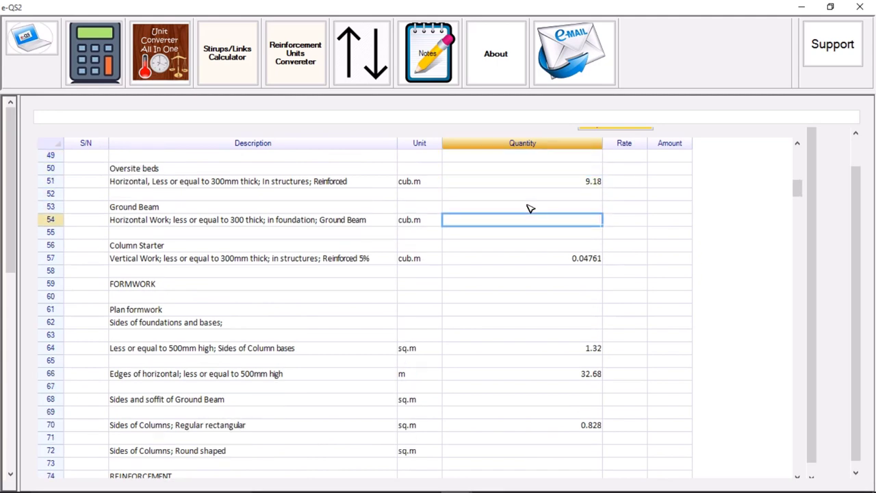
key(Up)
key(Up)
key(Up)
key(Up)
key(Up)
key(Up)
key(Up)
key(Up)
key(Up)
key(Up)
key(Up)
key(Up)
key(Up)
key(Up)
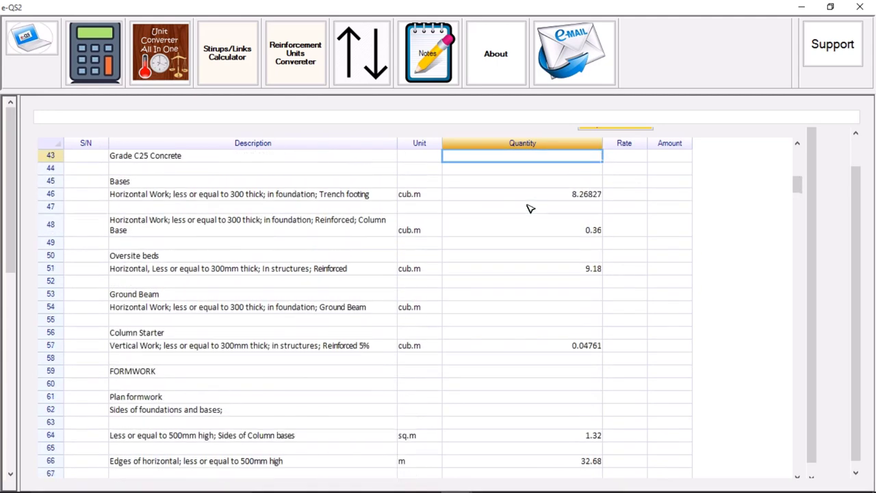
key(Down)
key(Down)
key(Down)
key(Down)
key(Down)
key(Down)
key(Down)
key(Down)
key(Down)
key(Down)
key(Down)
key(Down)
key(Down)
key(Down)
key(Down)
key(Down)
key(Down)
key(Down)
key(Down)
key(Down)
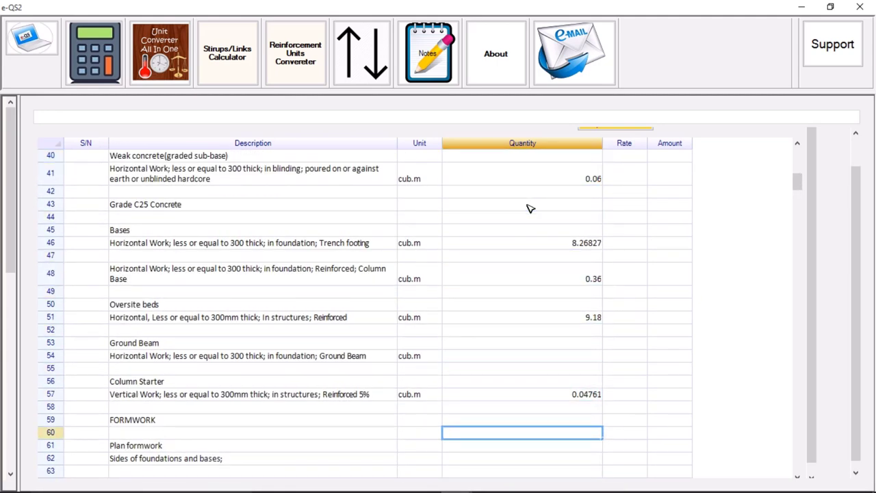
key(Down)
key(Down)
key(Down)
key(Down)
key(Down)
key(Down)
key(Down)
key(Down)
key(Down)
key(Down)
key(Down)
key(Down)
key(Down)
key(Down)
key(Down)
key(Down)
key(Down)
key(Down)
key(Down)
key(Down)
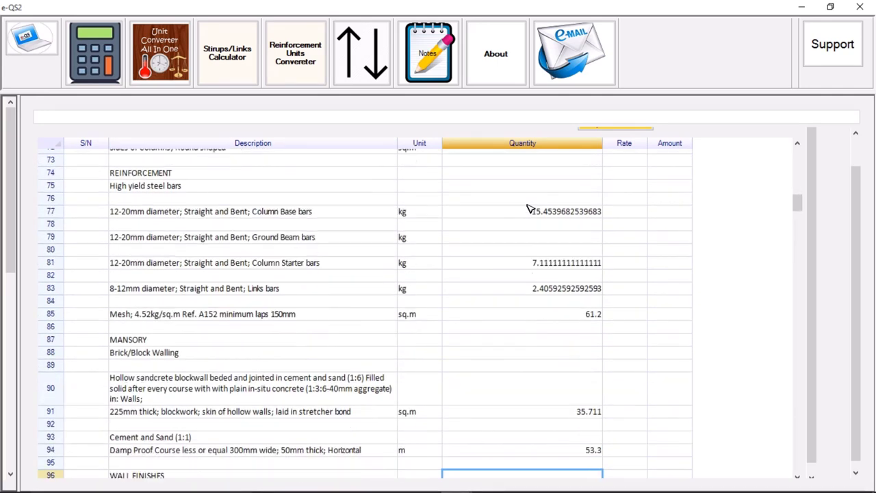
key(Down)
key(Down)
key(Down)
key(Down)
key(Down)
key(Down)
key(Down)
key(Down)
key(Down)
key(Down)
key(Down)
key(Down)
key(Down)
key(Down)
key(Down)
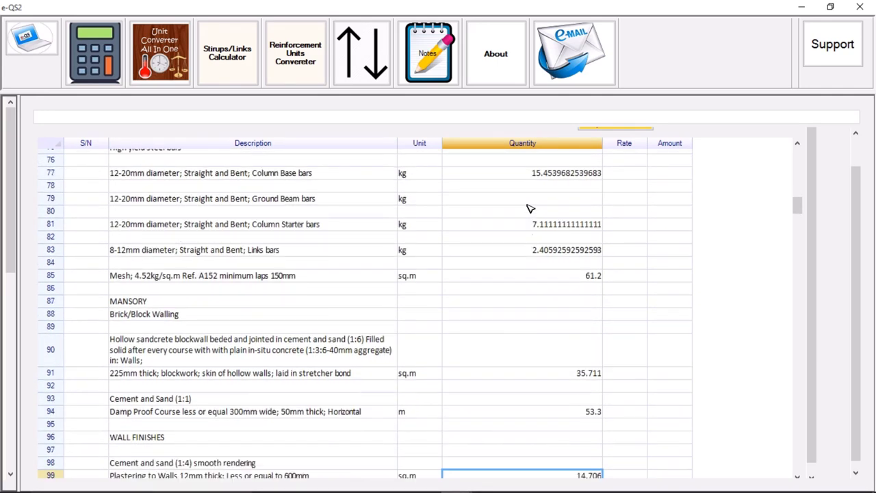
key(Down)
key(Down)
Review the wall finishes and decorations rows, including wall plastering 14.706.
key(Up)
key(Up)
key(Up)
key(Up)
key(Up)
key(Up)
key(Up)
key(Up)
key(Up)
key(Up)
key(Up)
key(Up)
key(Up)
key(Up)
key(Up)
key(Up)
key(Up)
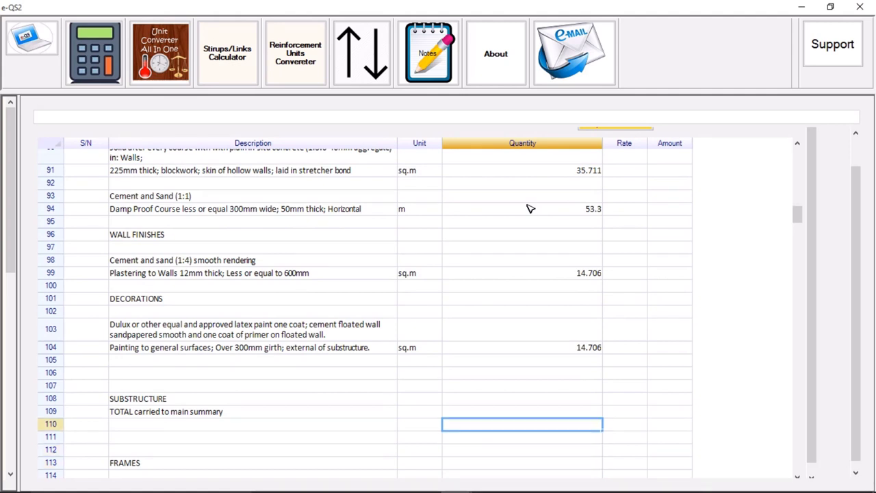
key(Up)
key(Up)
key(Down)
key(Down)
key(Down)
key(Down)
key(Down)
key(Up)
key(Up)
key(Up)
key(Up)
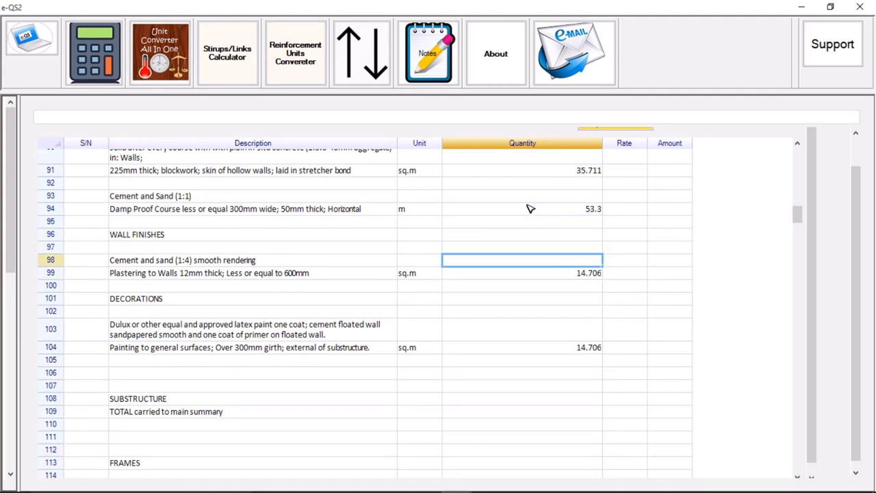
key(Down)
key(Down)
key(Down)
key(Down)
key(Down)
key(Down)
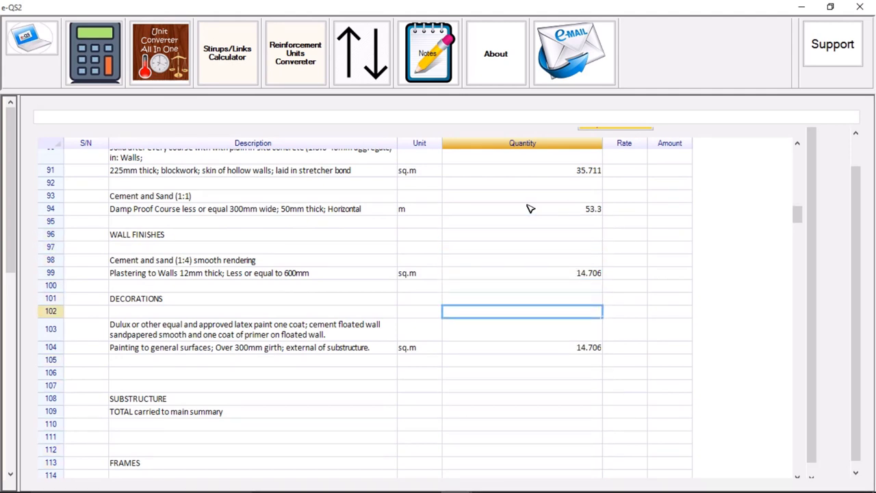
key(Up)
key(Up)
key(Up)
key(Up)
key(Down)
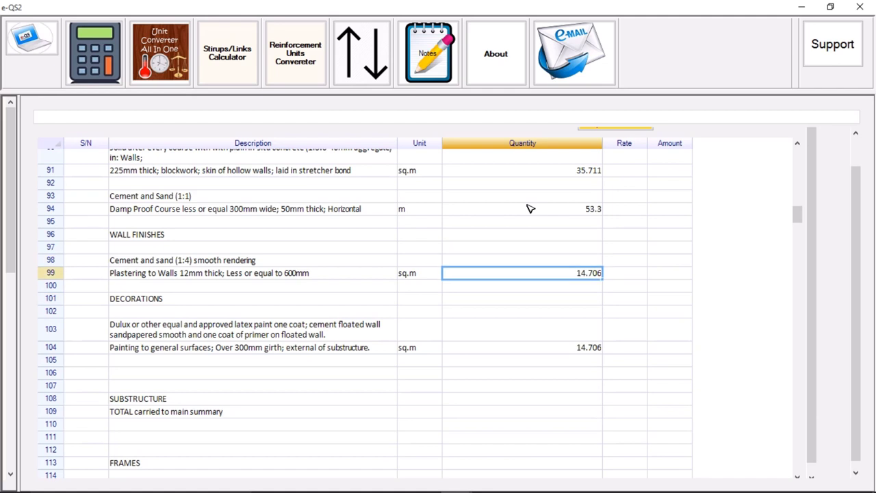
Check blockwork 35.711, mesh and damp proof course 53.3, then continue into Frames reinforcement.
key(Up)
key(Up)
key(Up)
key(Up)
key(Up)
key(Up)
key(Up)
key(Up)
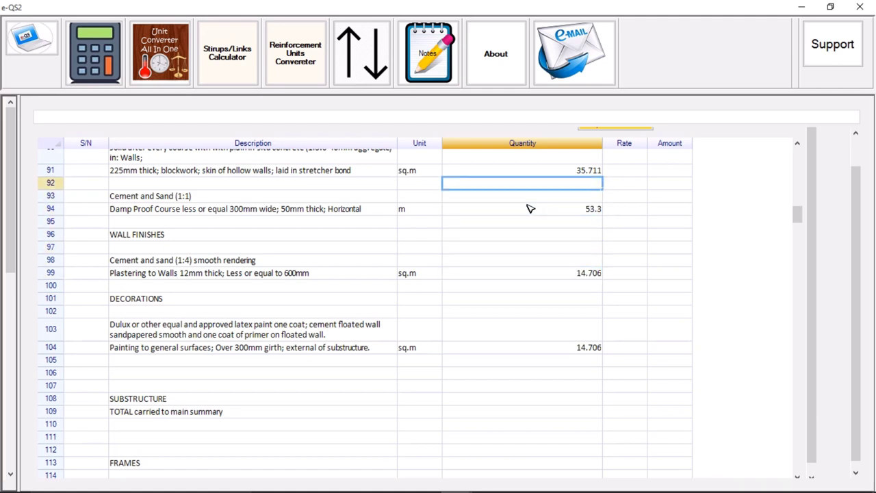
key(Up)
key(Up)
key(Up)
key(Up)
key(Up)
key(Up)
key(Up)
key(Down)
key(Down)
key(Down)
key(Down)
key(Down)
key(Down)
key(Down)
key(Down)
key(Down)
key(Down)
key(Down)
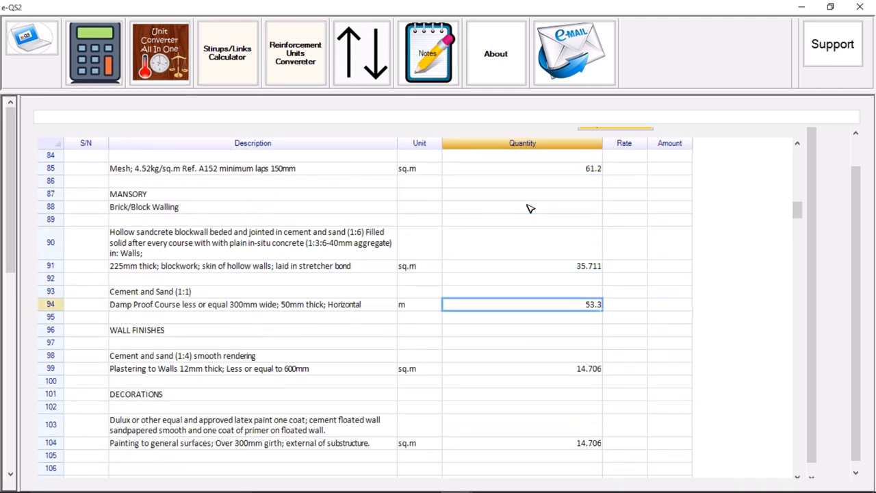
key(Down)
key(Down)
key(Down)
key(Down)
key(Down)
key(Down)
key(Down)
key(Down)
key(Down)
key(Down)
key(Down)
key(Down)
key(Down)
key(Down)
key(Down)
key(Down)
key(Down)
key(Down)
key(Down)
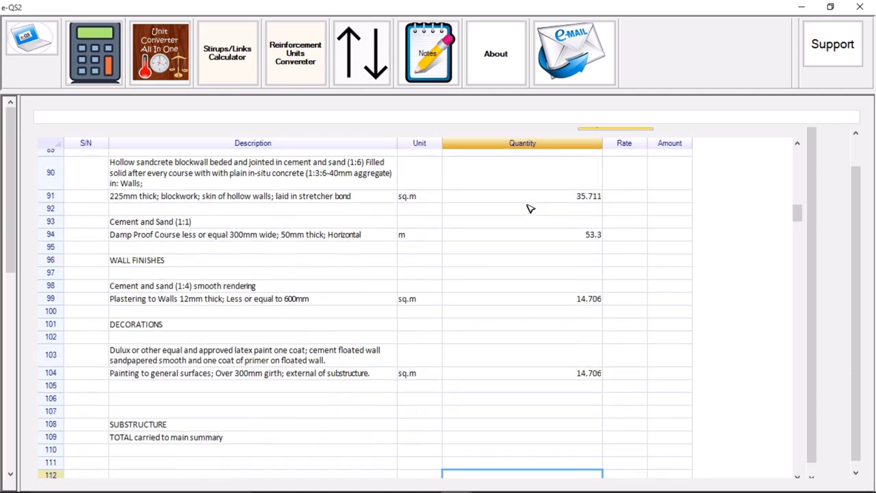
key(Down)
key(Down)
key(Down)
key(Down)
key(Down)
key(Down)
key(Down)
key(Down)
key(Down)
key(Down)
key(Down)
key(Down)
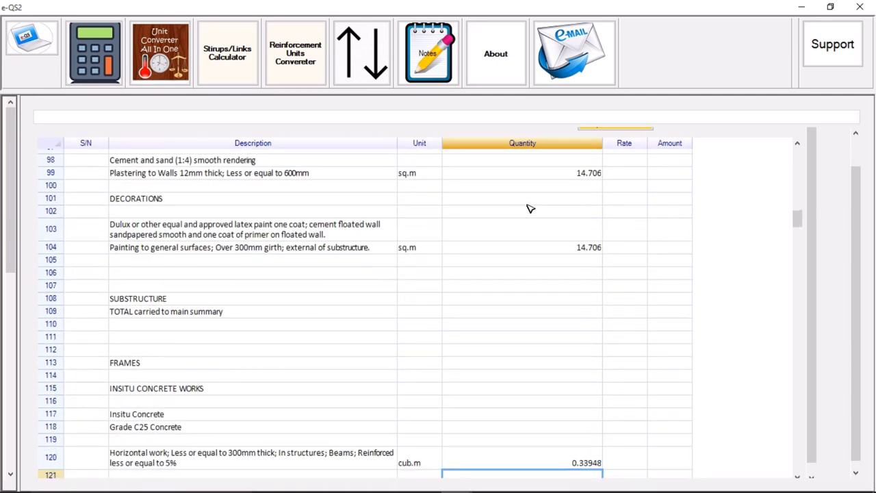
key(Down)
key(Down)
key(Down)
key(Down)
key(Down)
key(Down)
key(Down)
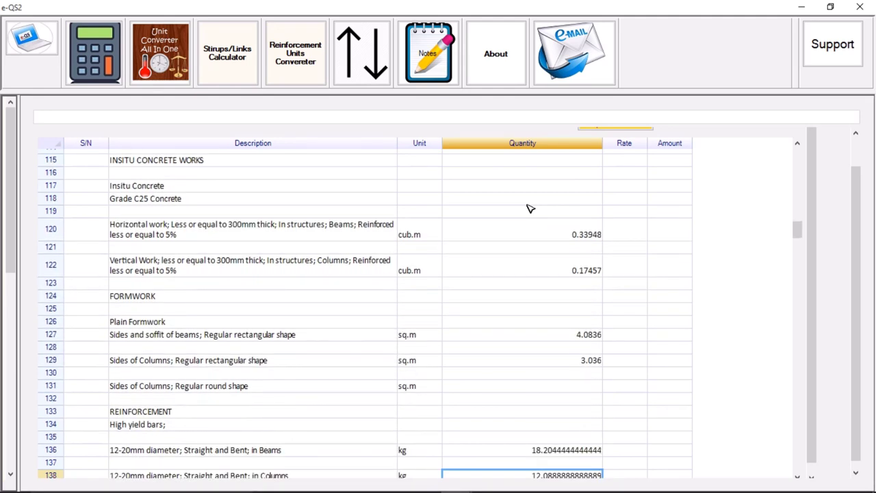
Check Frames beams concrete 0.33948, columns 0.17457, formwork, and beams and columns reinforcement.
click(551, 233)
click(533, 267)
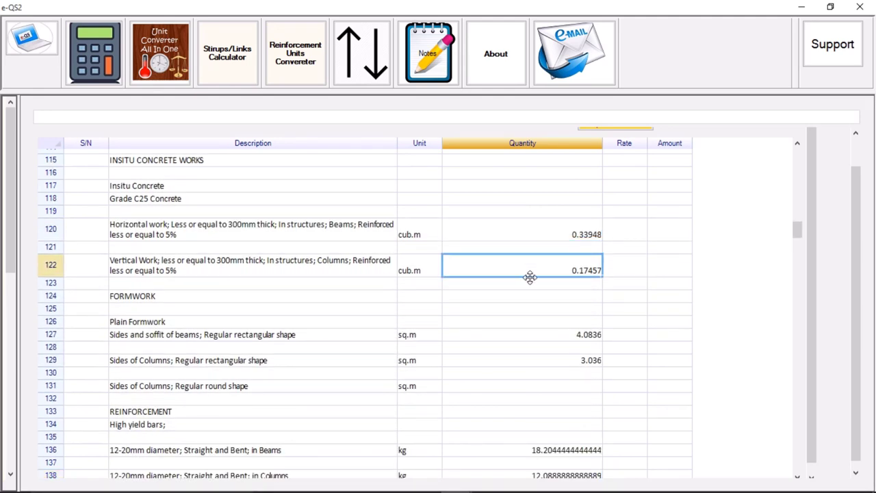
click(532, 239)
scroll(541, 315, down, 3)
click(531, 163)
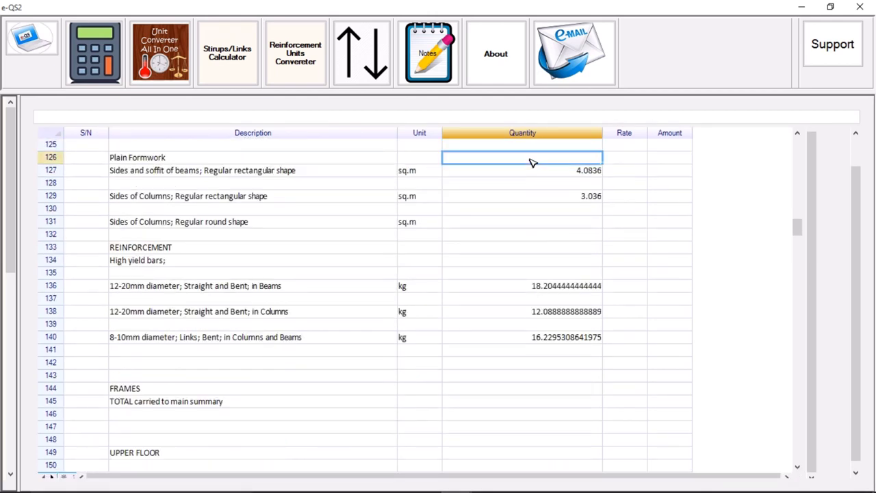
click(537, 184)
click(521, 286)
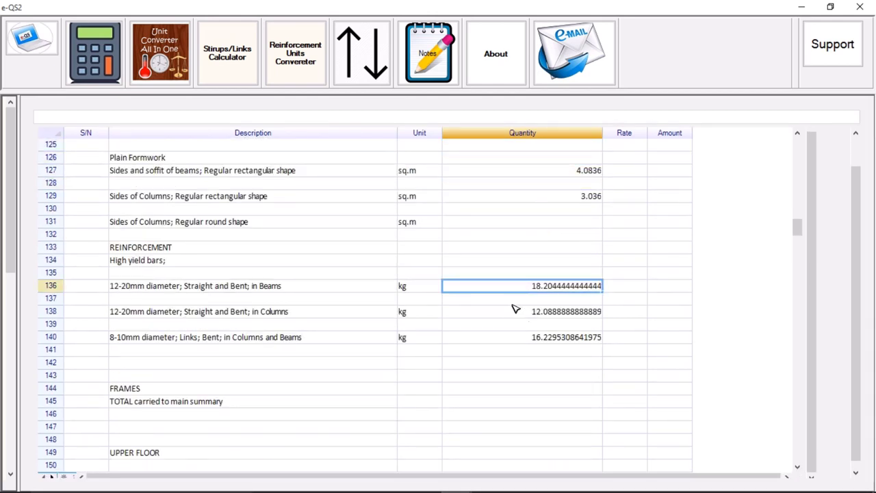
click(518, 296)
click(518, 291)
click(527, 310)
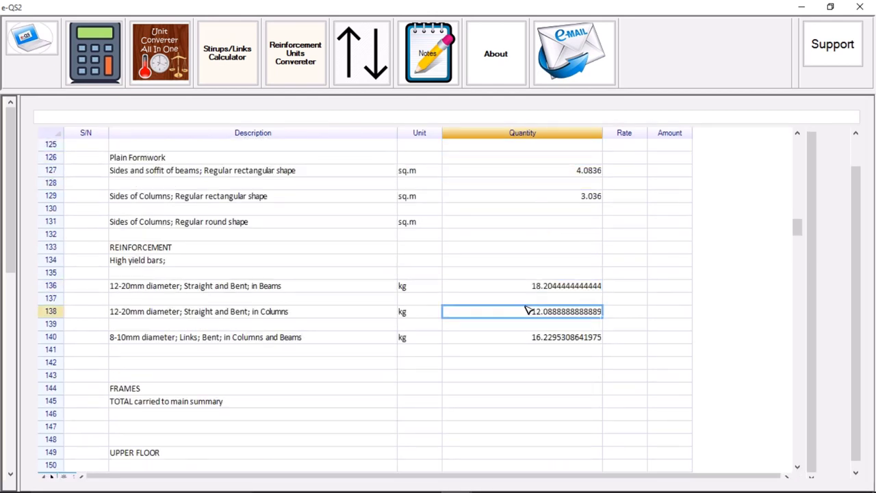
Check the Frames links reinforcement quantity and its description.
scroll(534, 329, down, 2)
click(507, 260)
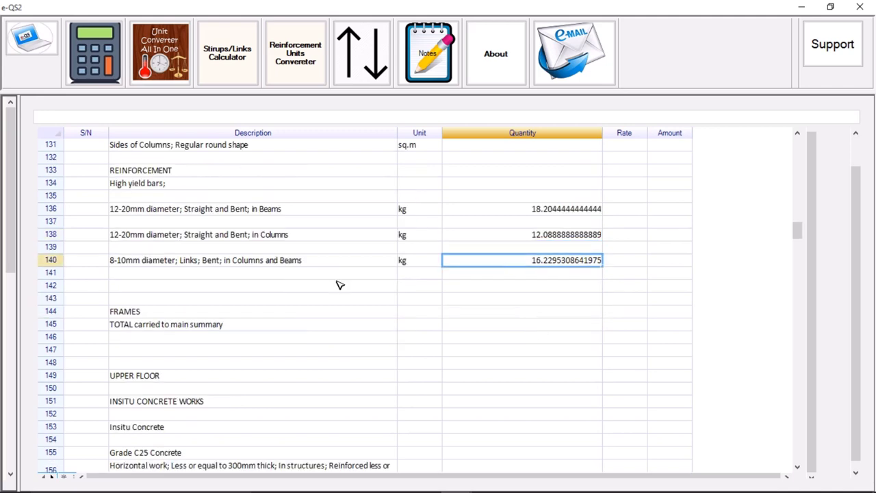
click(201, 261)
click(534, 266)
scroll(534, 269, down, 8)
scroll(534, 269, up, 4)
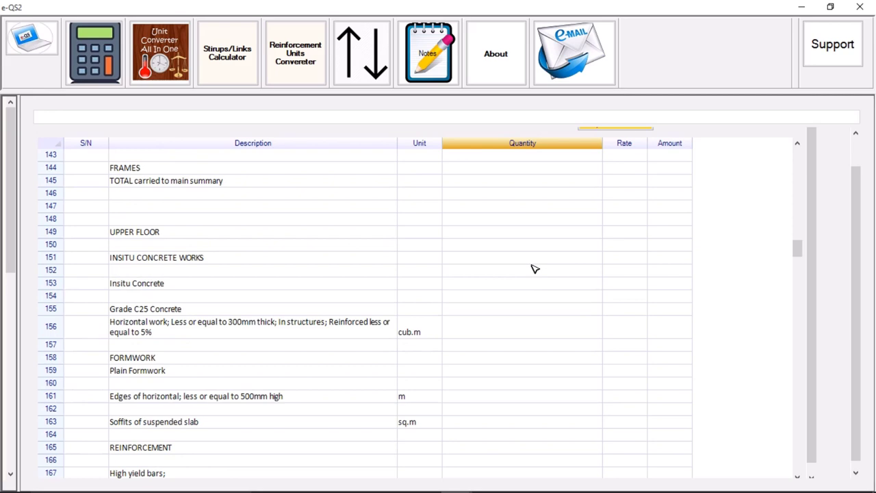
scroll(534, 269, down, 8)
scroll(533, 269, down, 6)
scroll(527, 262, up, 6)
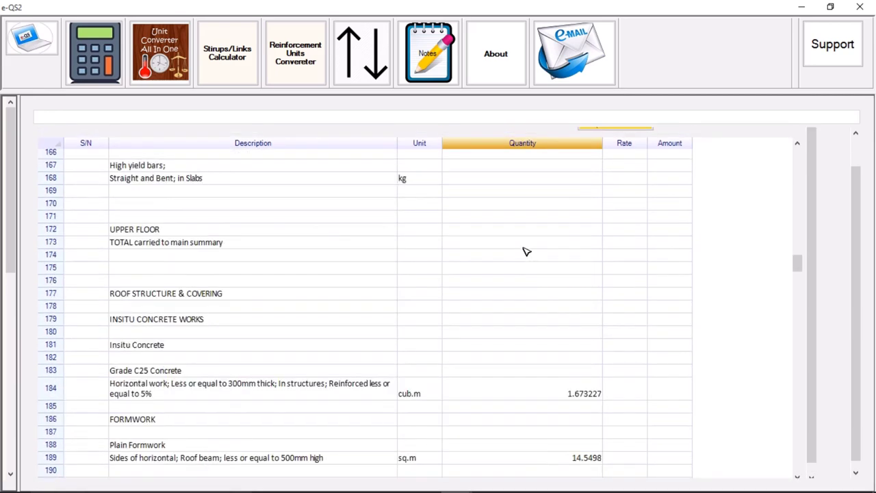
scroll(526, 253, down, 4)
Check roof beam concrete 1.673227 and wall plates length 31.63.
click(520, 226)
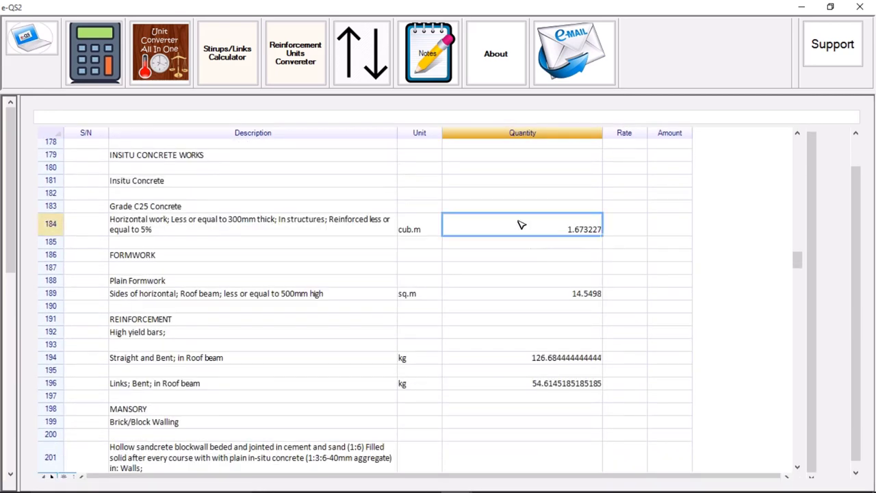
scroll(520, 225, up, 2)
scroll(520, 225, down, 6)
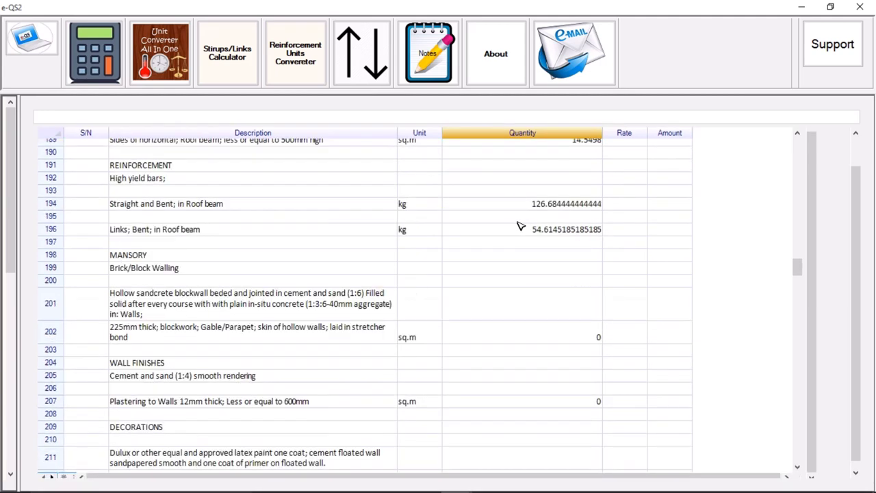
scroll(520, 226, down, 2)
scroll(511, 219, down, 5)
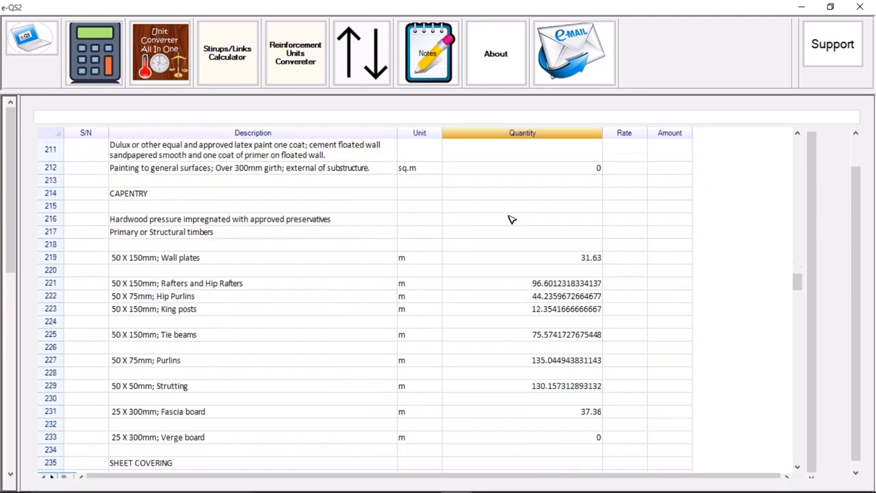
scroll(511, 219, down, 2)
scroll(511, 219, up, 2)
click(503, 267)
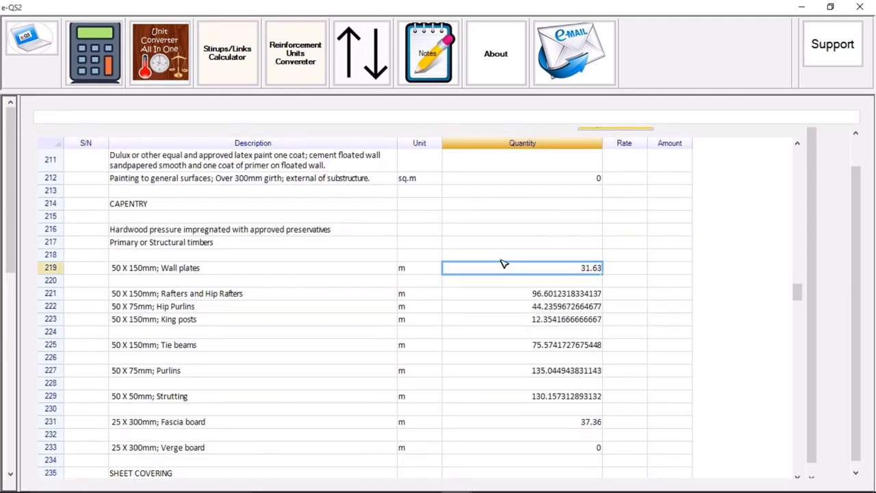
Check roof sheet covering 100.47 sq.m and eaves boundary length 22.12 m.
scroll(541, 277, down, 2)
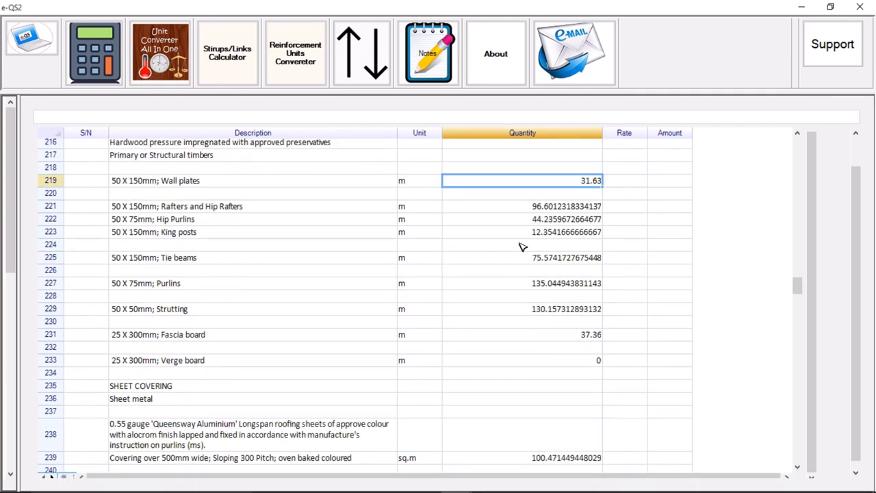
scroll(498, 257, down, 2)
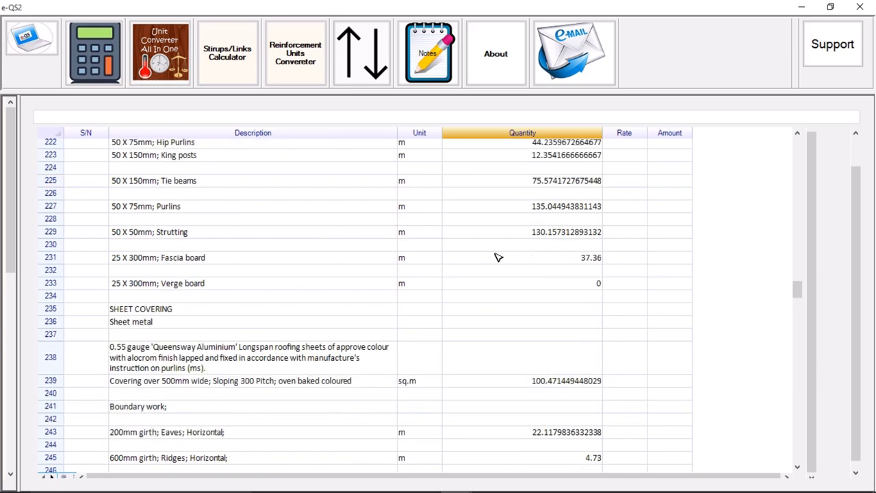
scroll(498, 257, down, 2)
click(540, 306)
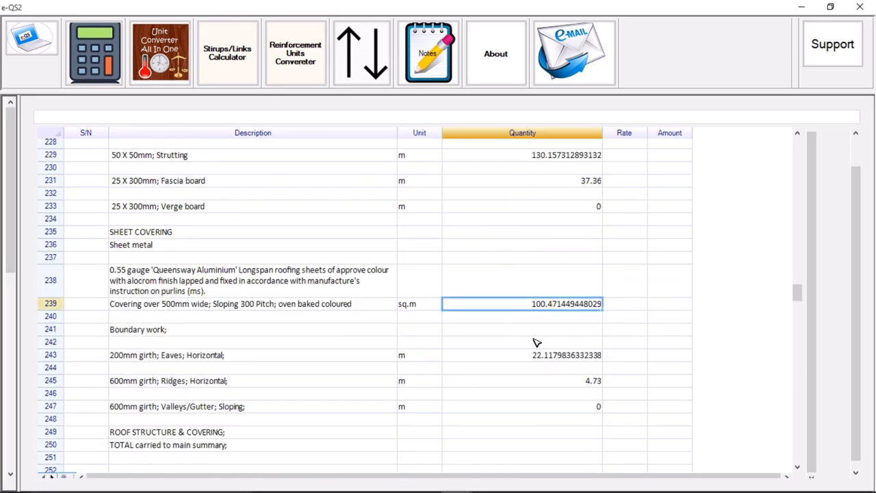
scroll(543, 352, down, 4)
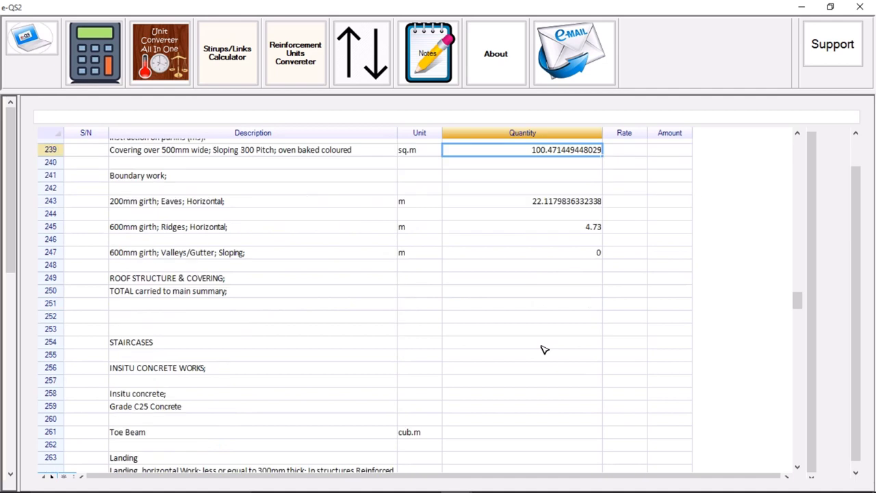
click(548, 206)
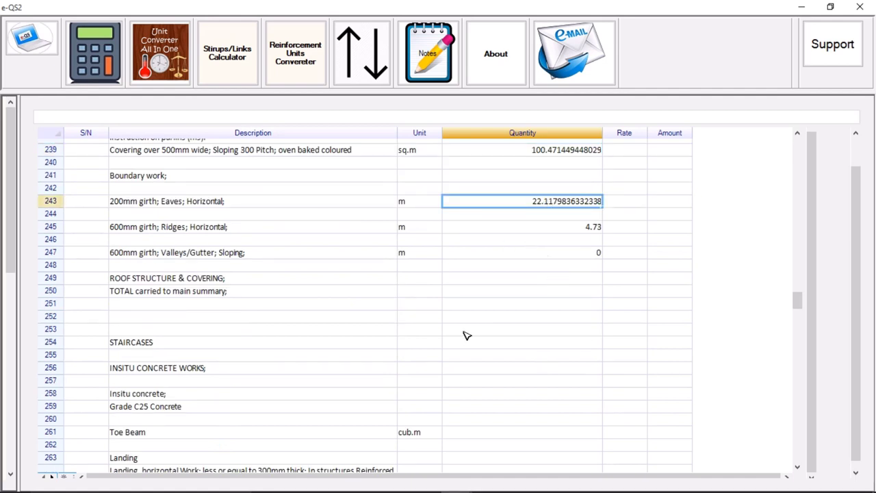
Compare against the Floor Plan and Roof Plan PDFs in Edge, then return to e-QS2.
click(299, 483)
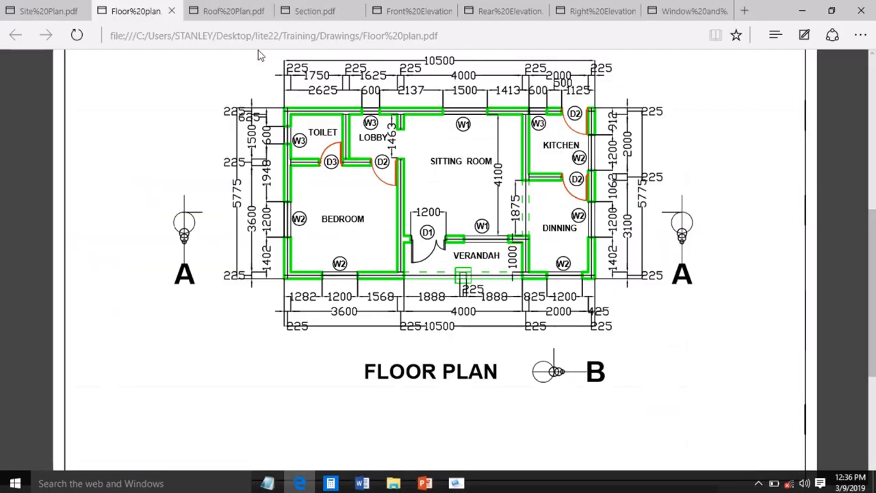
click(233, 11)
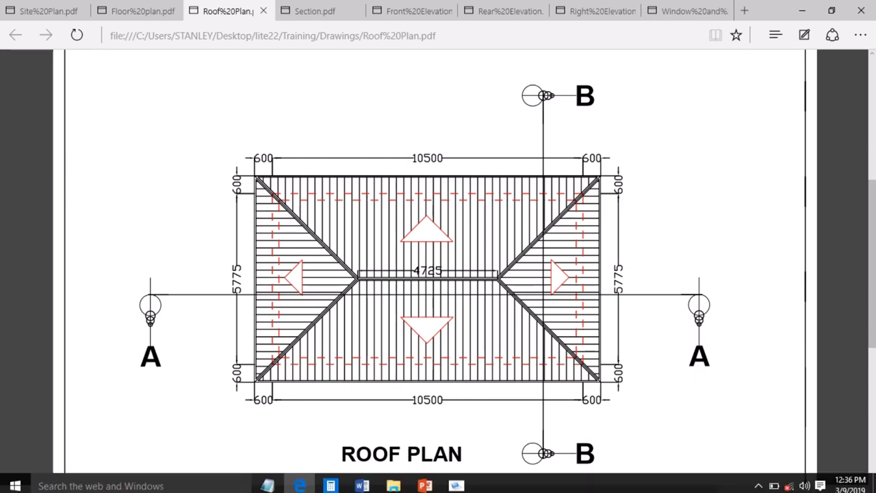
mouse_move(456, 480)
click(347, 409)
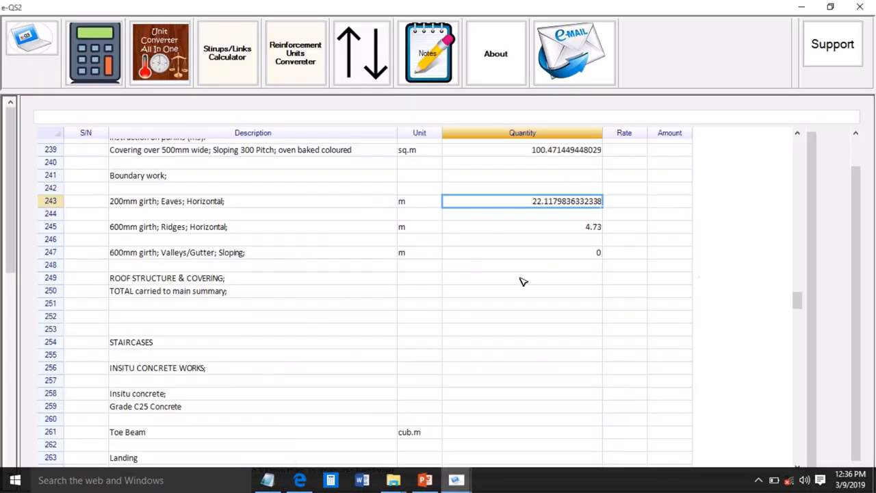
Check ridges length 4.73 and move down to the External Walls section.
click(545, 226)
scroll(567, 271, down, 4)
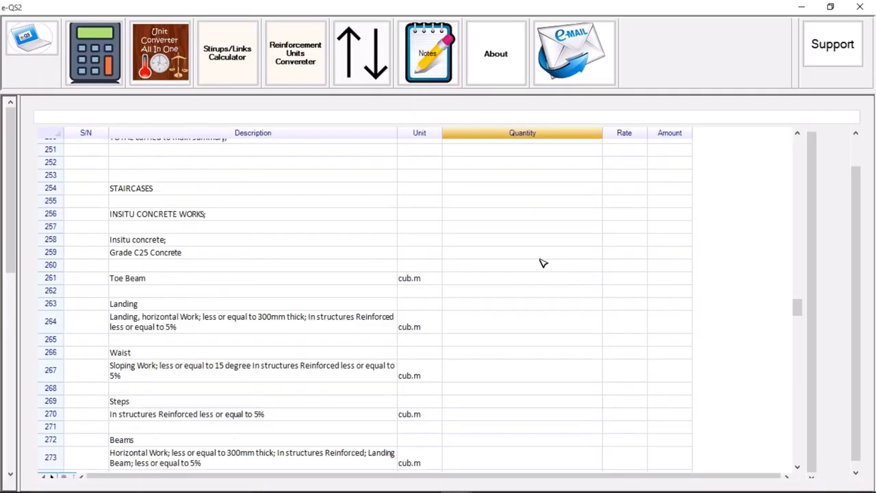
scroll(542, 263, down, 20)
scroll(542, 263, down, 12)
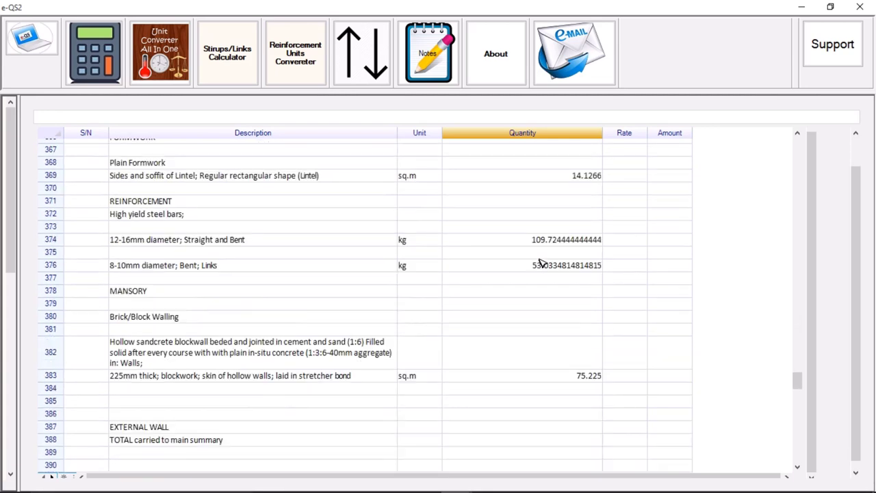
scroll(542, 263, up, 2)
scroll(542, 263, up, 2)
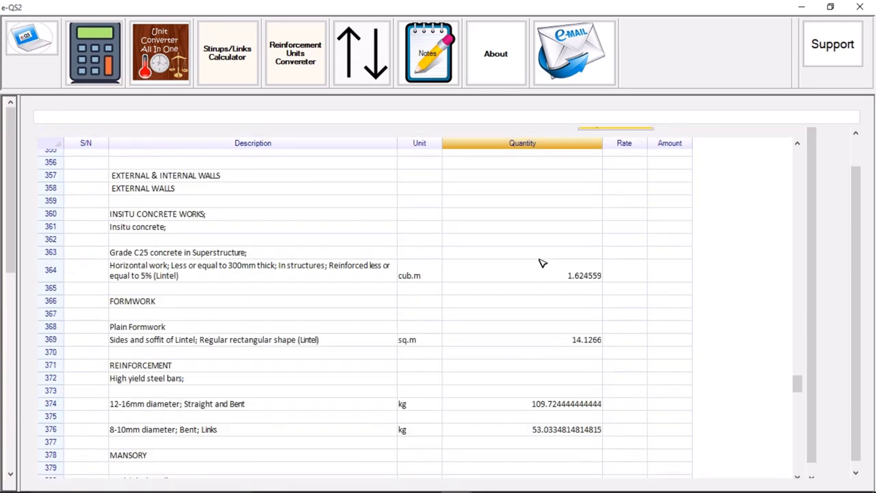
click(537, 219)
Check lintel concrete 1.624559, formwork, 12-16mm bars, links and blockwork 75.225 sq.m.
click(525, 275)
scroll(524, 272, down, 4)
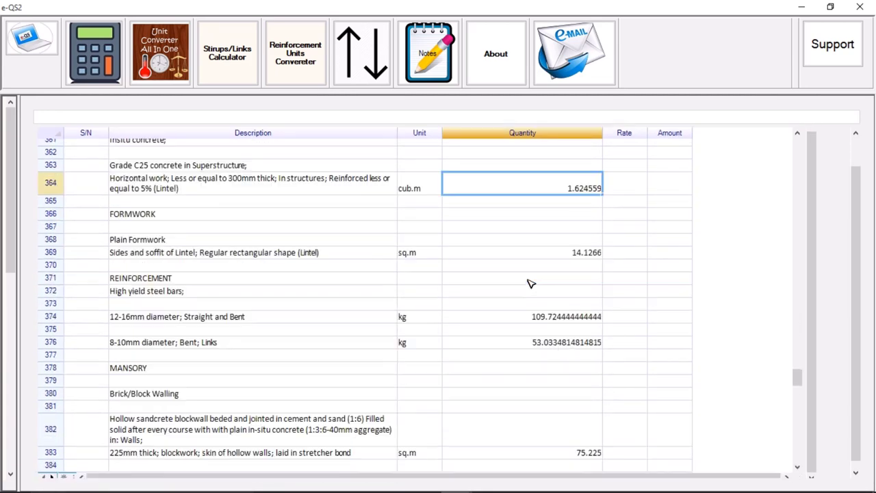
click(522, 167)
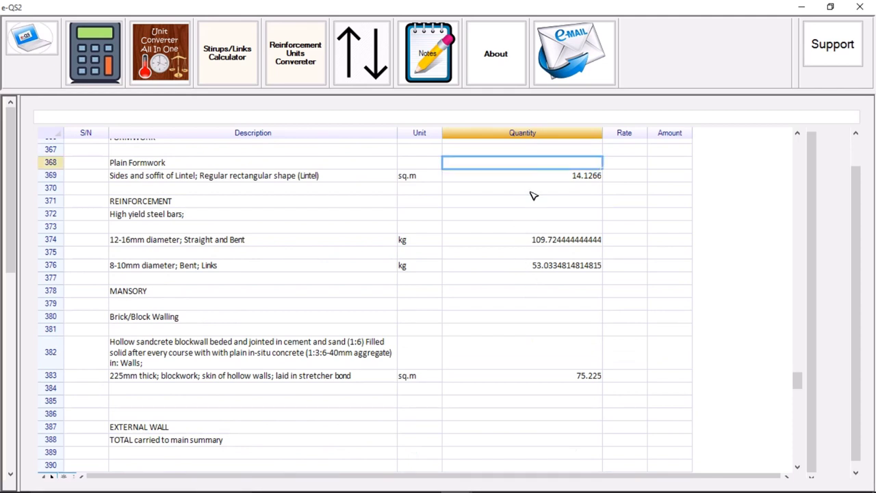
click(529, 189)
click(525, 238)
click(533, 265)
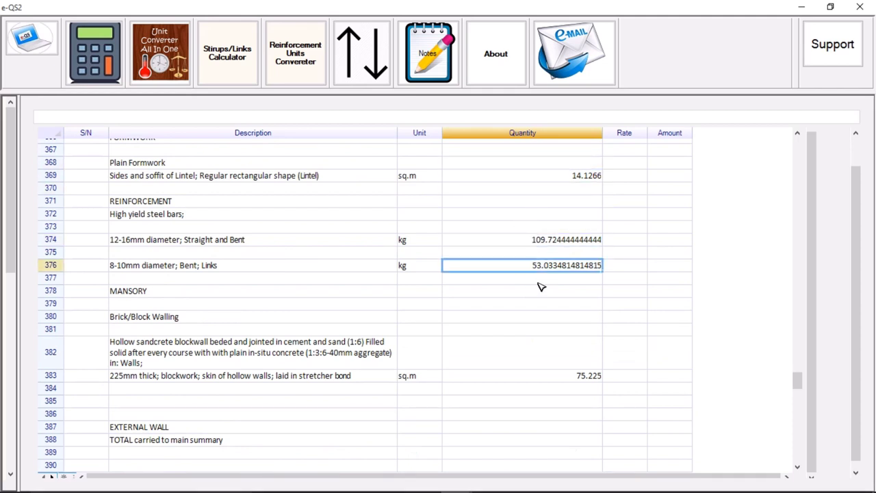
scroll(545, 270, down, 4)
click(522, 224)
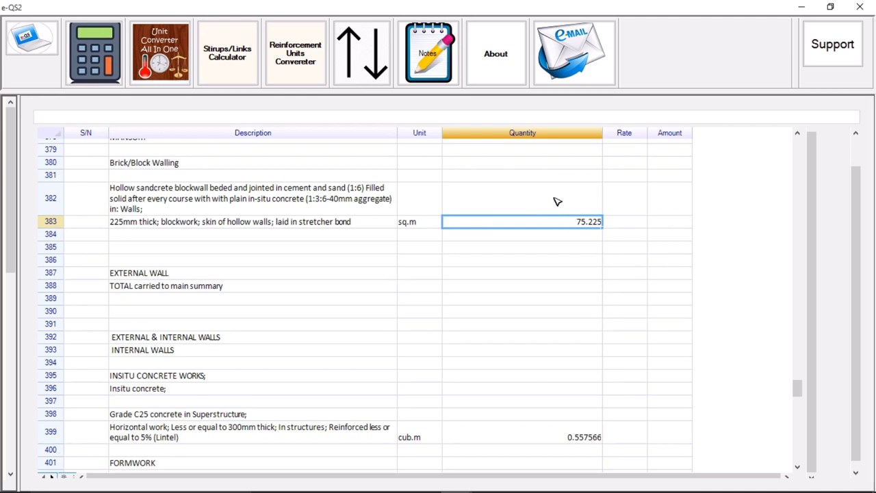
Review the hollow blockwall 75.225 sq.m and lintel formwork 7.2726 quantities in the bill.
click(555, 201)
click(558, 222)
scroll(553, 272, down, 2)
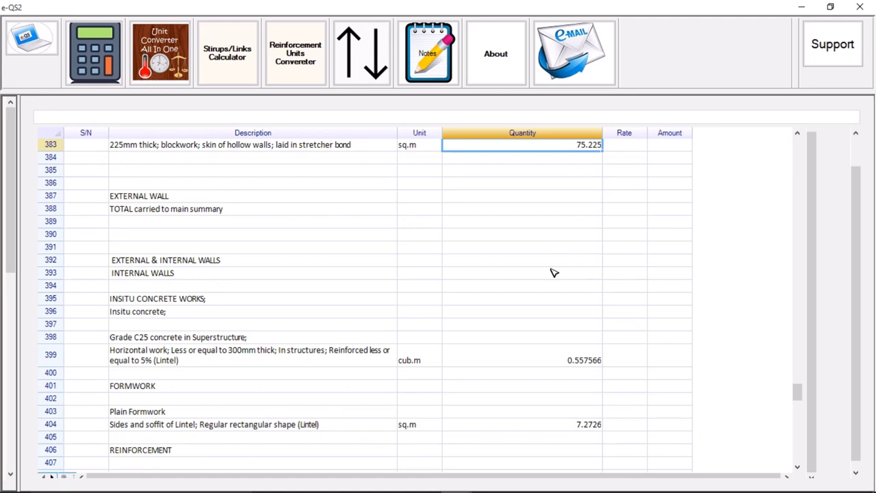
scroll(553, 272, down, 5)
click(475, 185)
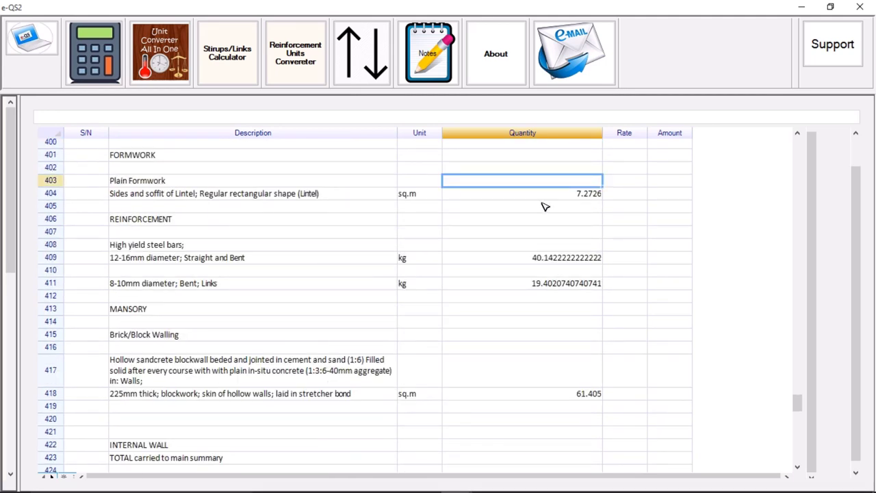
click(542, 198)
scroll(543, 204, up, 3)
Check the internal walls items: lintel concrete 0.557566, internal blockwork 61.405, and cement-sand rendering.
click(525, 207)
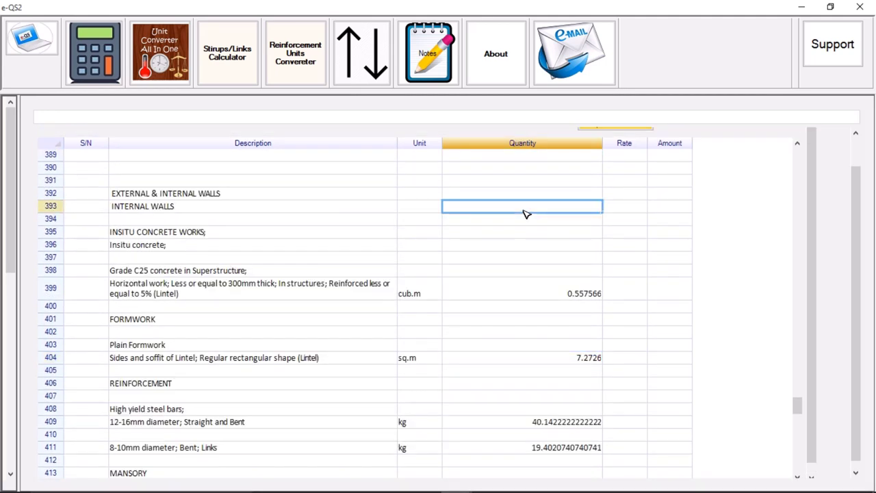
click(548, 296)
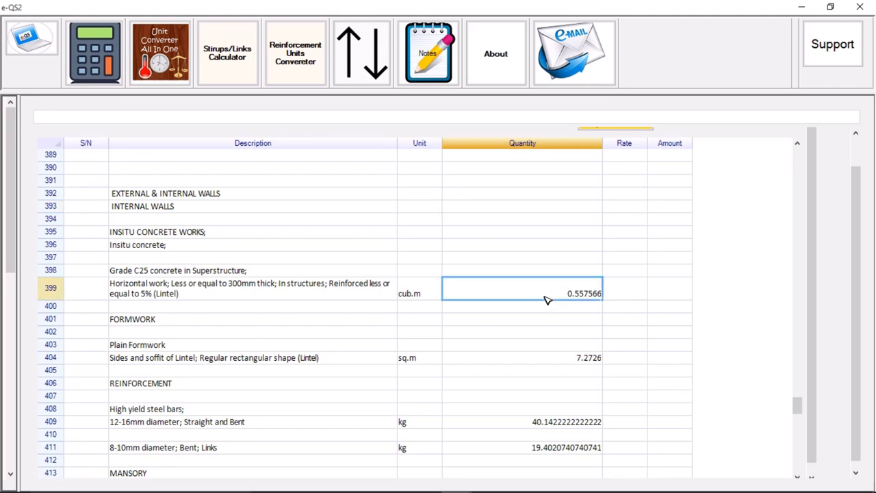
scroll(528, 209, down, 2)
click(528, 272)
scroll(534, 260, down, 5)
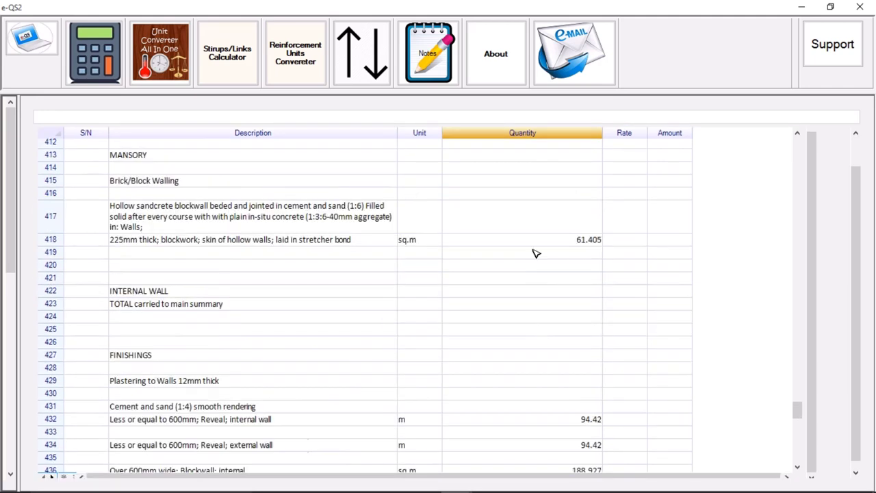
click(517, 243)
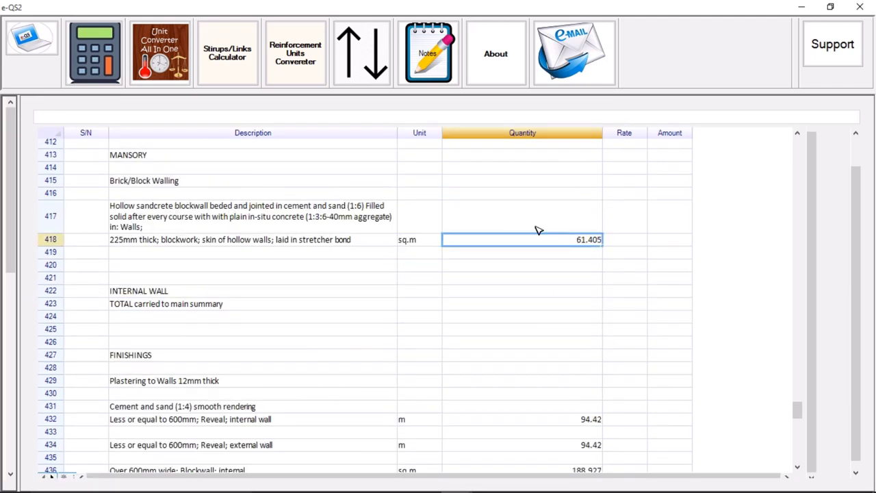
scroll(542, 290, down, 3)
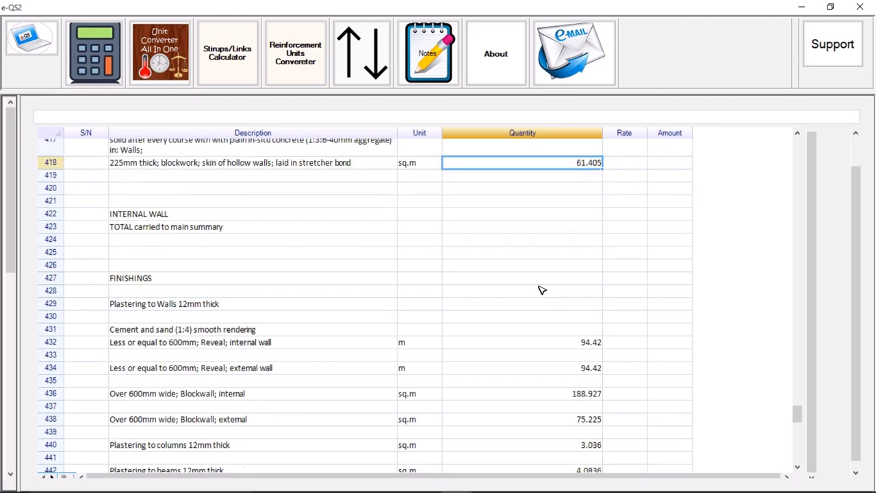
click(545, 250)
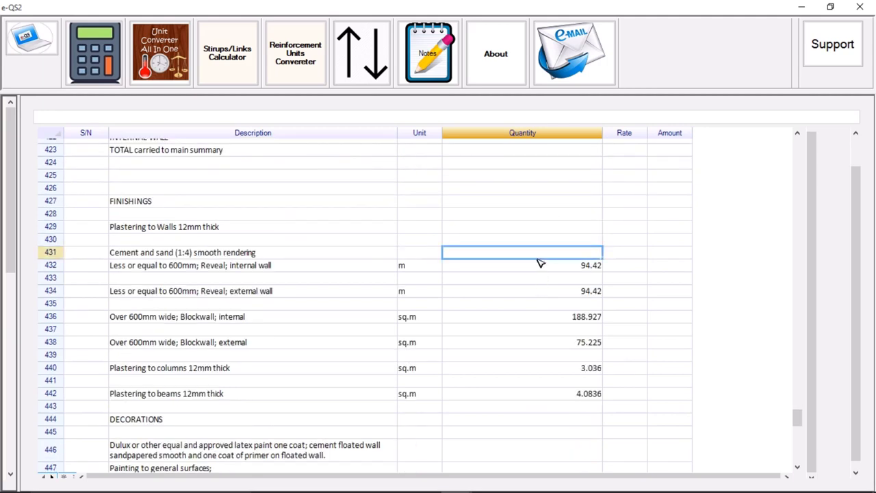
scroll(540, 263, up, 2)
scroll(539, 261, down, 4)
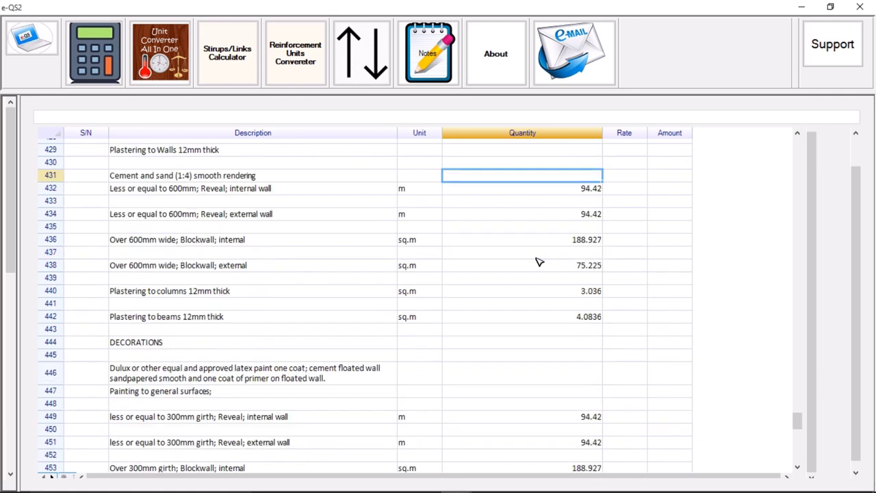
Check the plastering quantities: reveals 94.42, internal blockwall 188.927, columns 3.036, beams 4.0836.
click(551, 188)
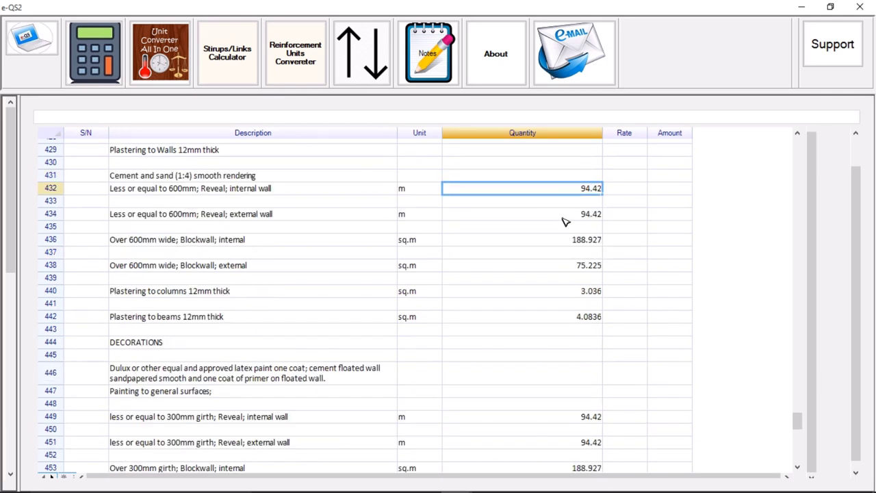
click(562, 216)
click(531, 245)
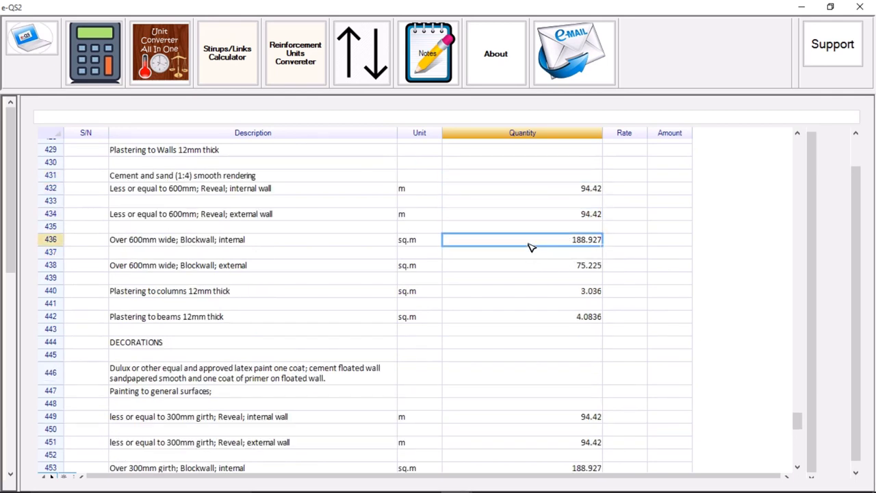
click(149, 240)
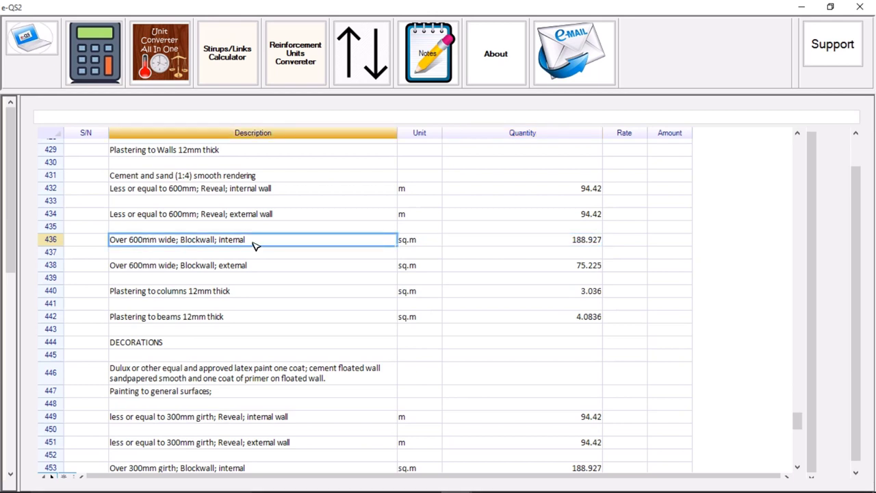
click(518, 245)
click(504, 278)
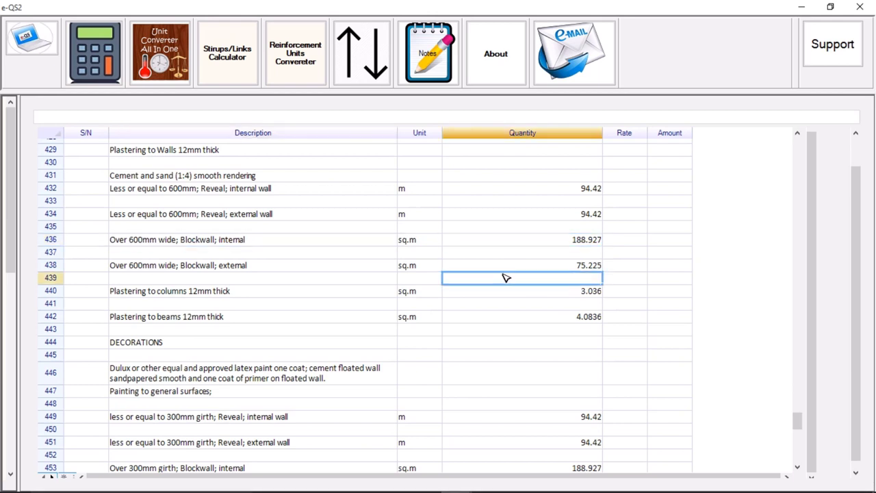
click(194, 265)
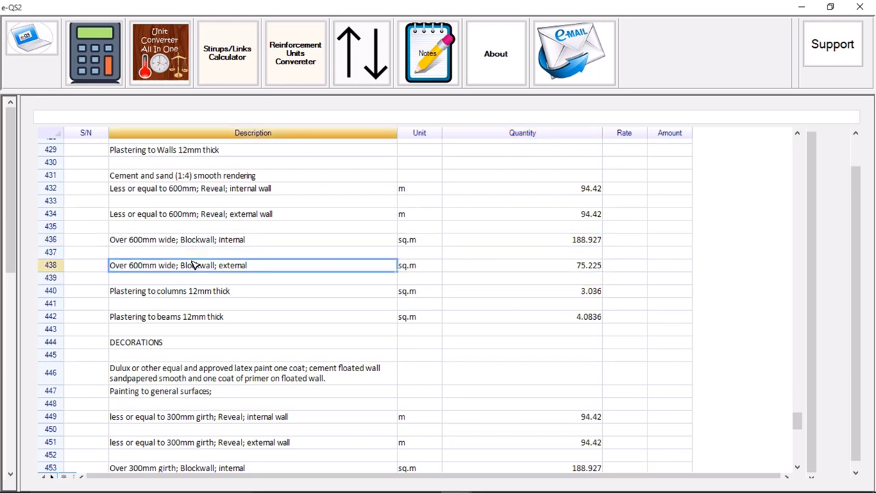
click(572, 295)
click(551, 319)
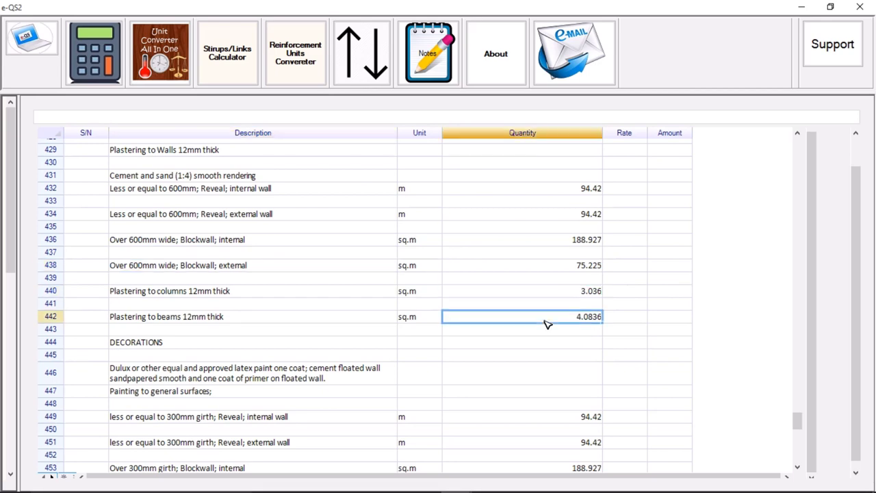
Return to the site clearance item and check its 450 quantity and empty rate.
scroll(548, 328, down, 6)
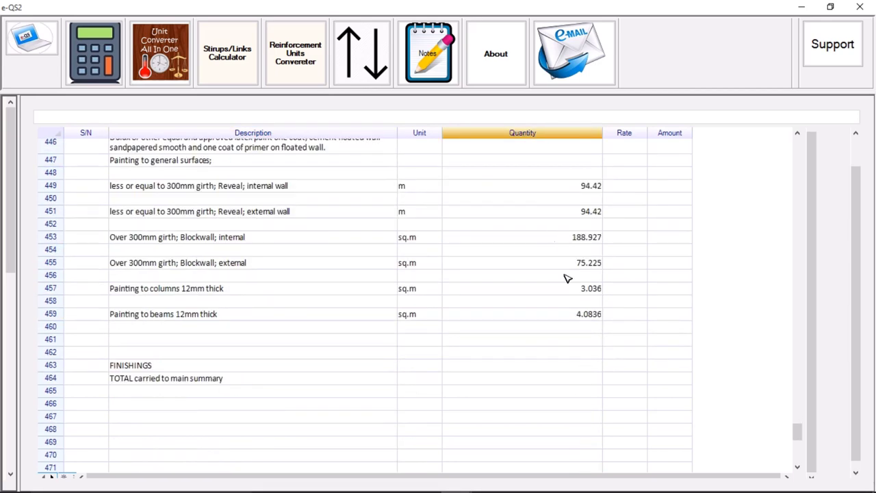
scroll(544, 294, down, 2)
scroll(557, 290, up, 20)
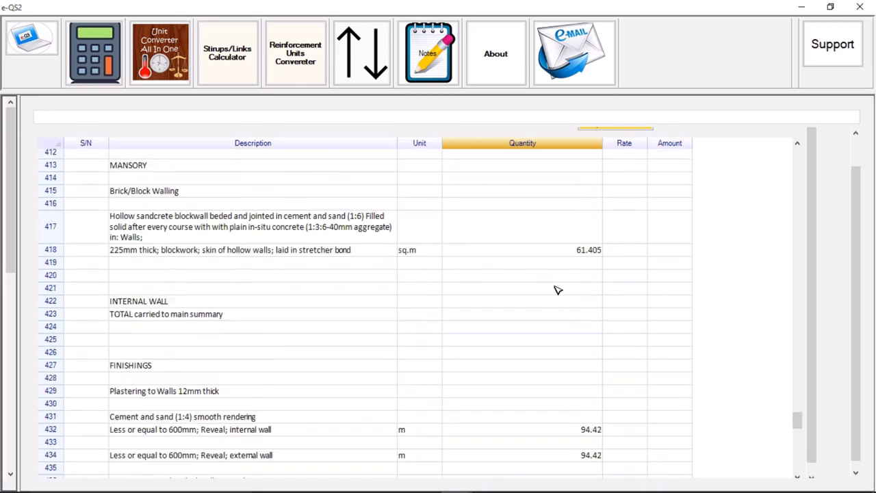
scroll(573, 290, up, 20)
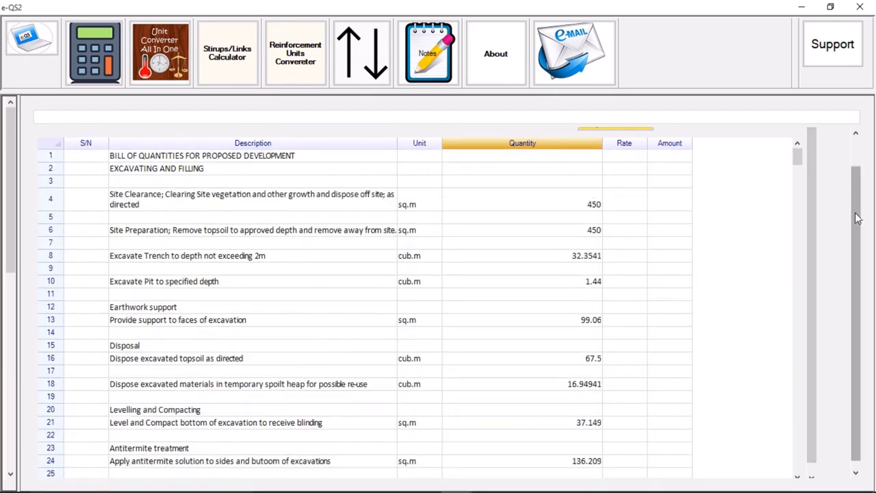
scroll(855, 216, up, 1)
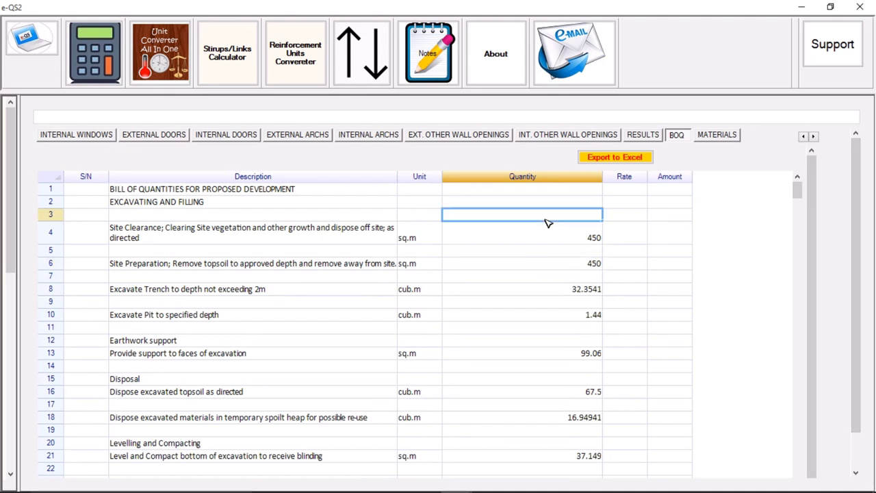
click(554, 243)
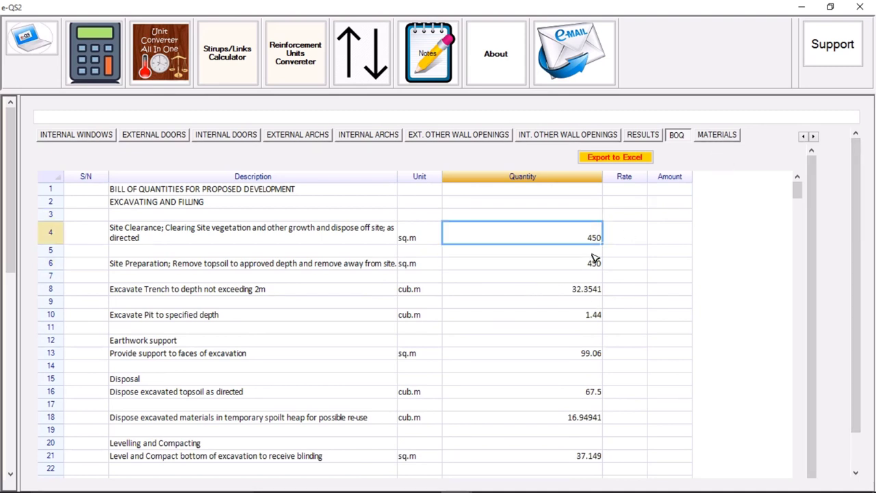
click(635, 227)
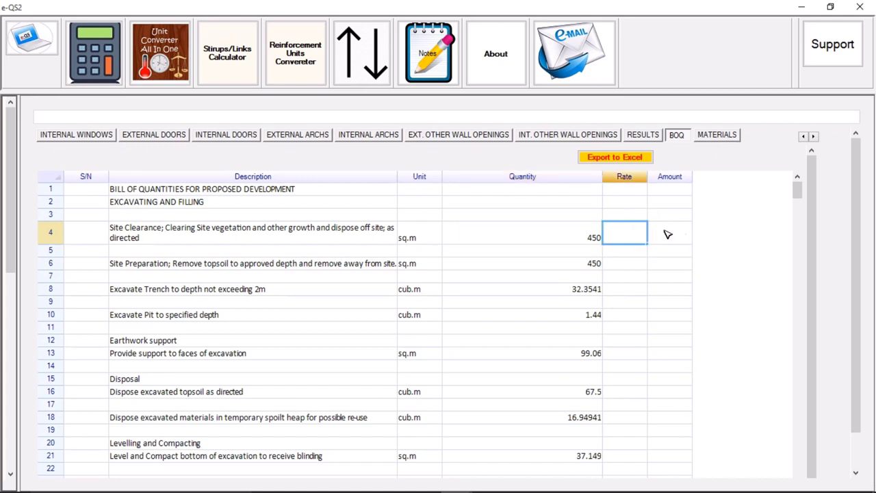
click(550, 236)
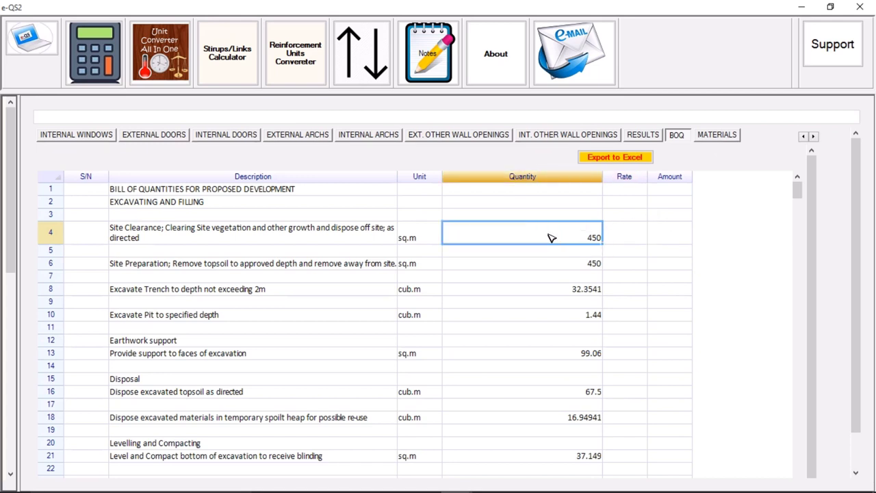
Switch to the MATERIALS sheet and bring the e-QS2 materials window back to the front.
click(716, 136)
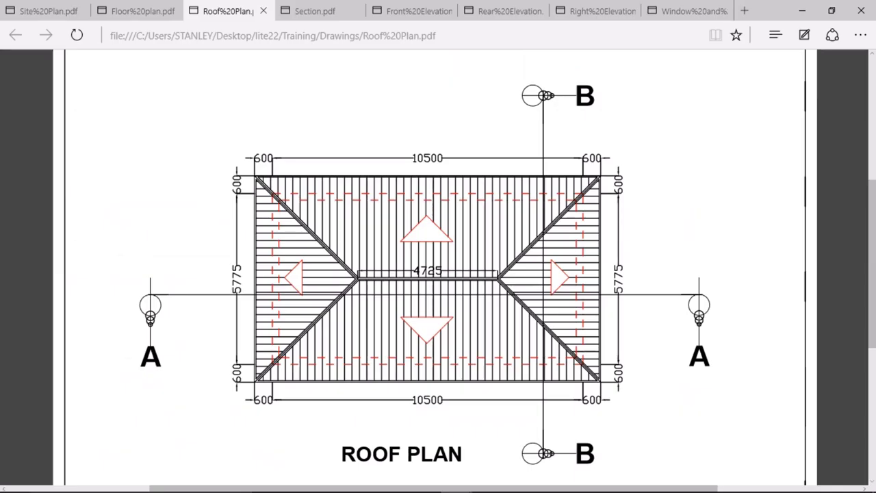
right_click(503, 480)
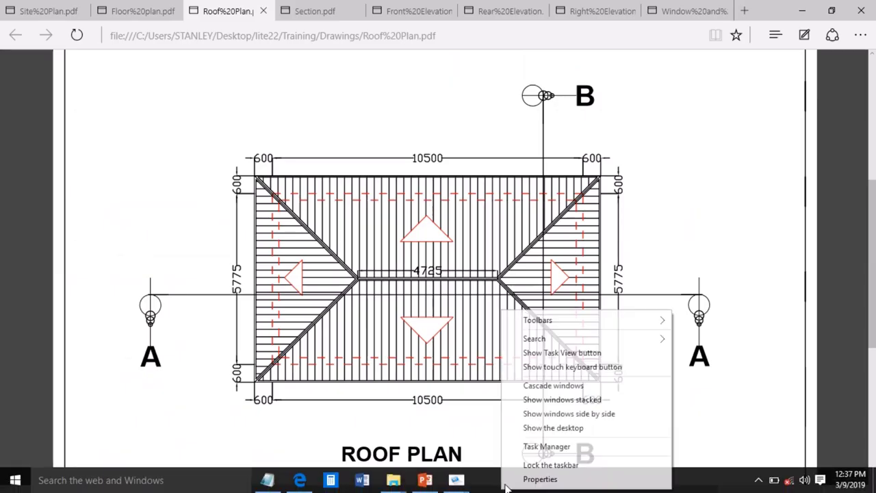
click(289, 131)
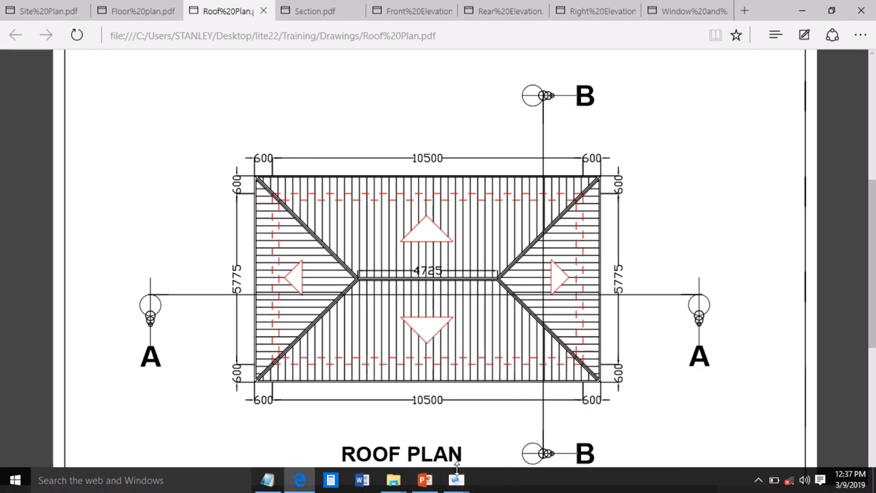
mouse_move(456, 479)
click(328, 432)
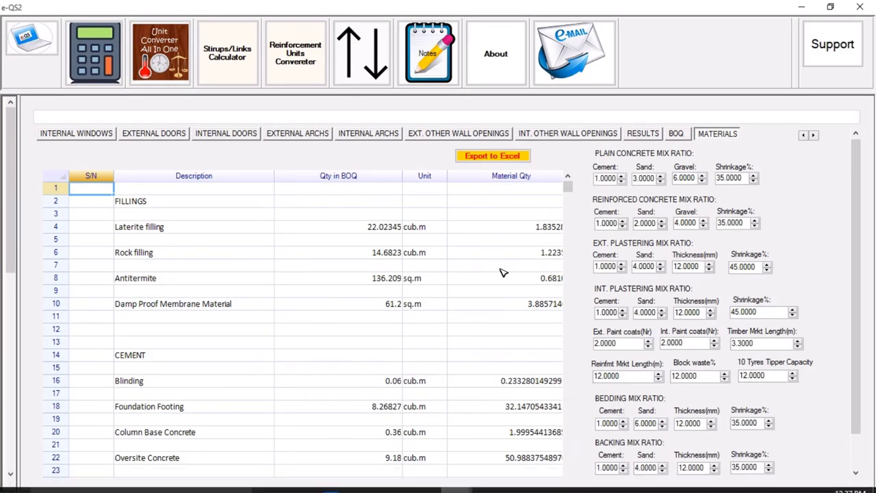
Narrow the S/N, Description and Qty in BOQ columns.
scroll(103, 178, down, 1)
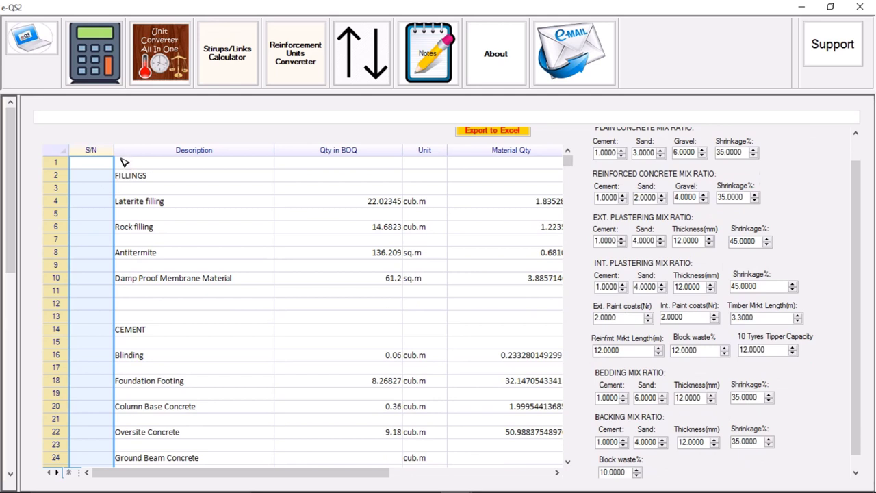
click(115, 150)
drag(114, 150, 92, 150)
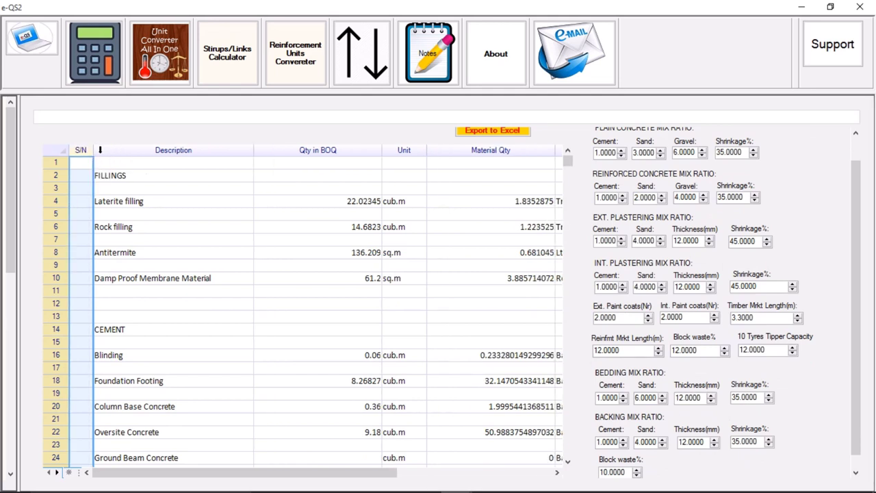
click(229, 149)
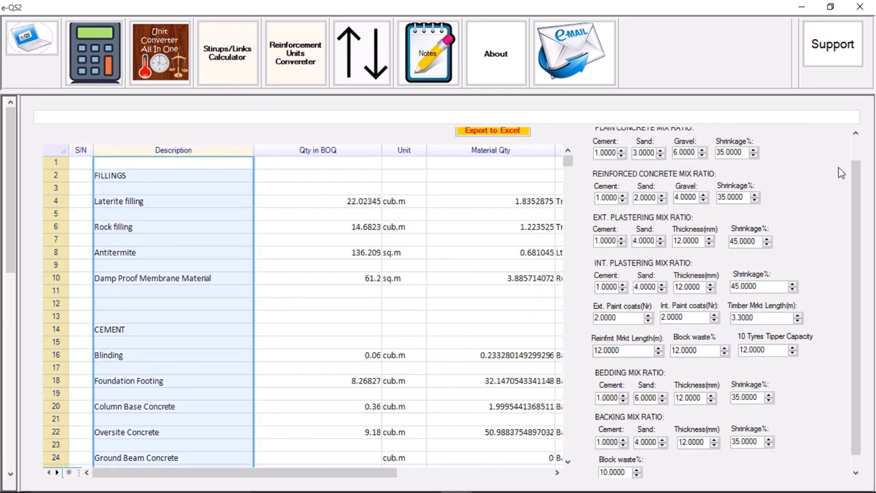
scroll(861, 189, up, 1)
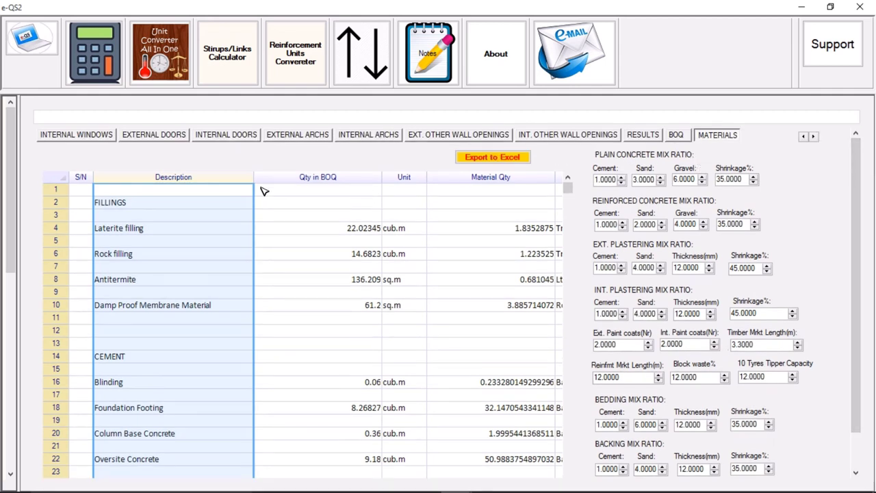
drag(253, 176, 219, 177)
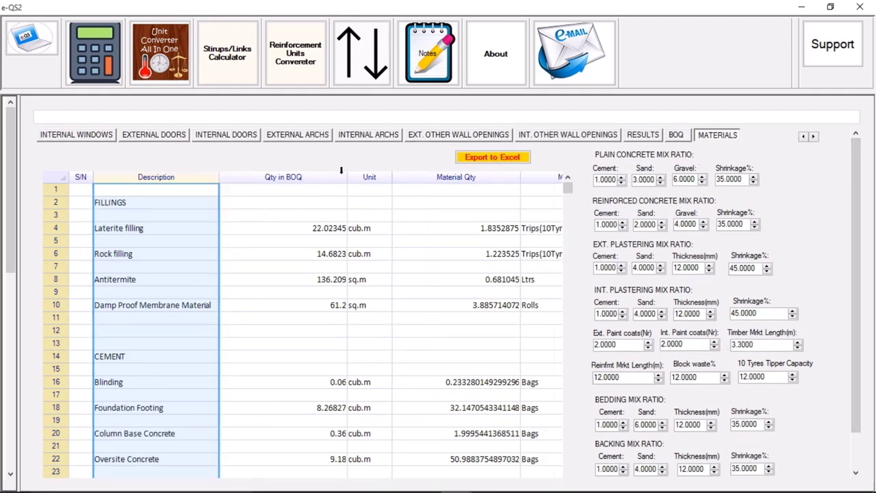
click(339, 170)
drag(346, 172, 313, 172)
Narrow the Material Qty and Unit columns and readjust the Qty in BOQ width.
click(448, 177)
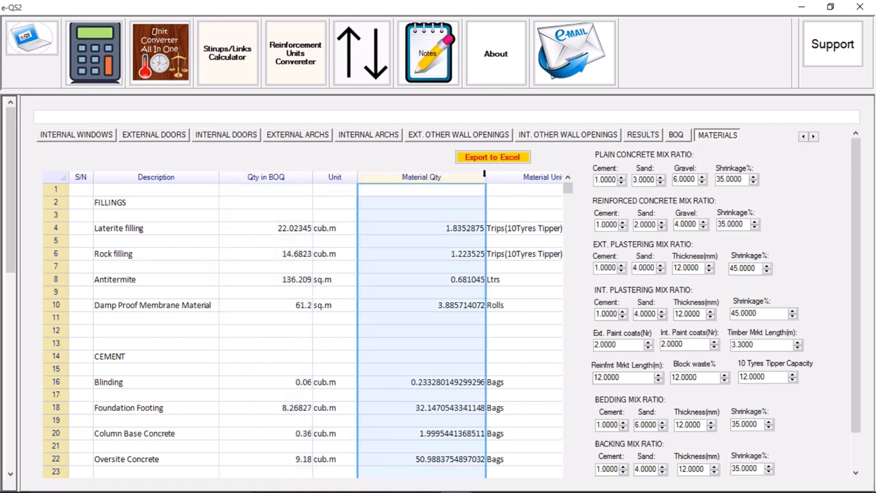
click(485, 177)
drag(482, 175, 462, 176)
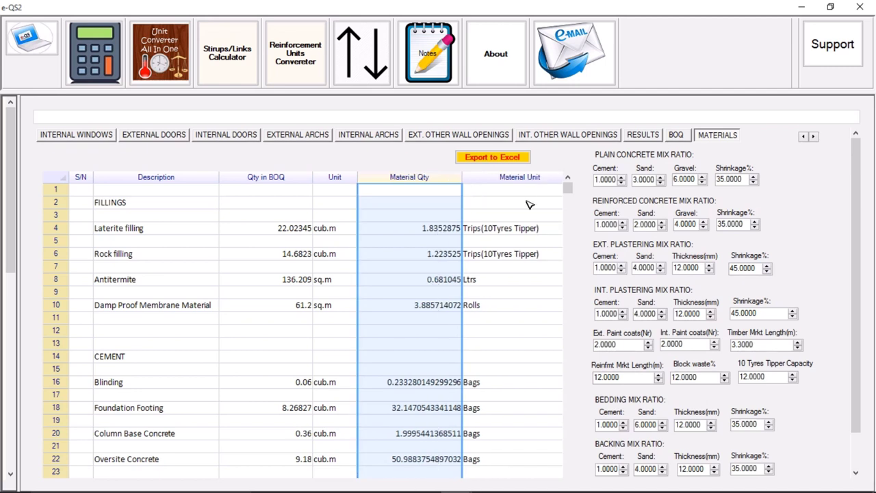
click(247, 176)
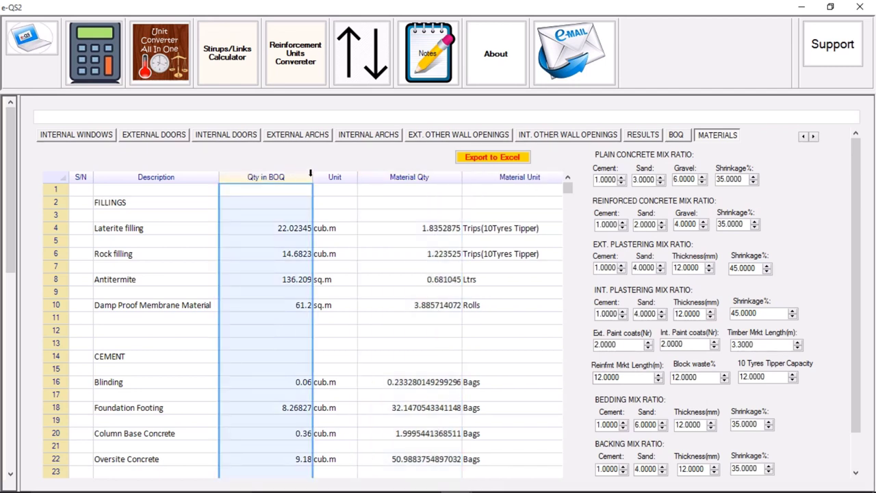
mouse_move(312, 176)
mouse_down()
mouse_move(287, 177)
mouse_move(317, 176)
mouse_up()
click(310, 175)
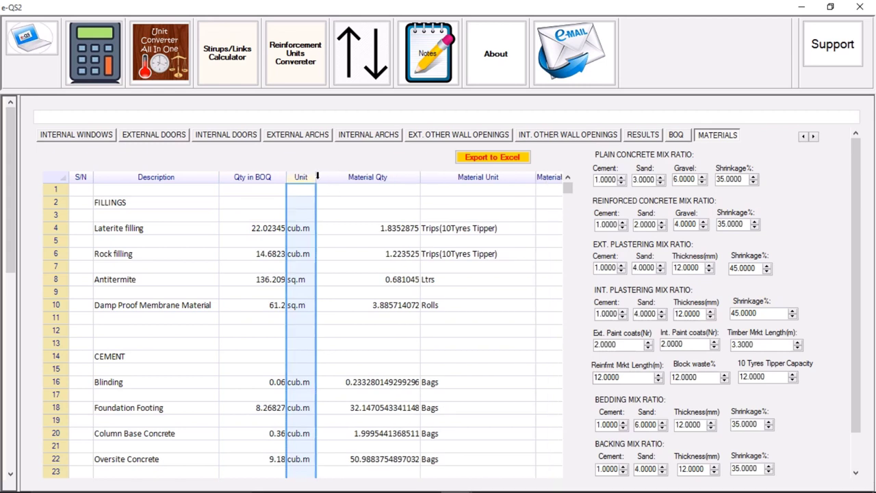
Check material quantities for laterite filling, rock filling, antitermite and damp proof membrane.
click(480, 230)
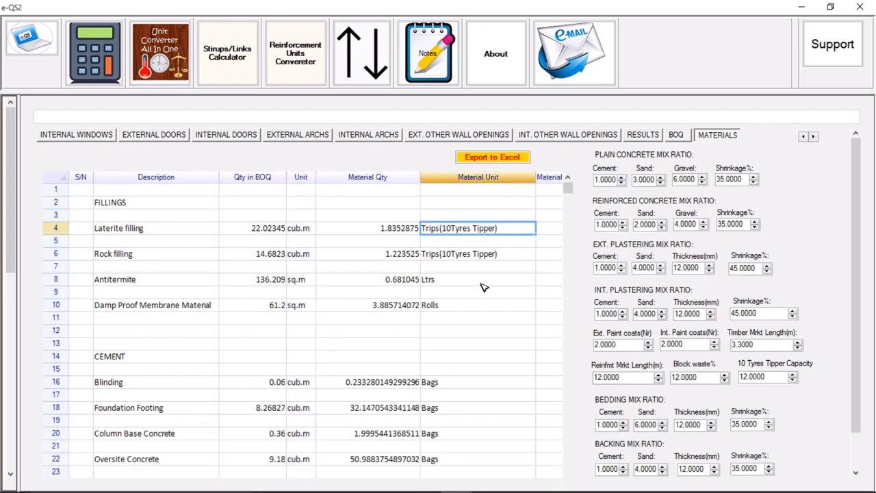
click(353, 228)
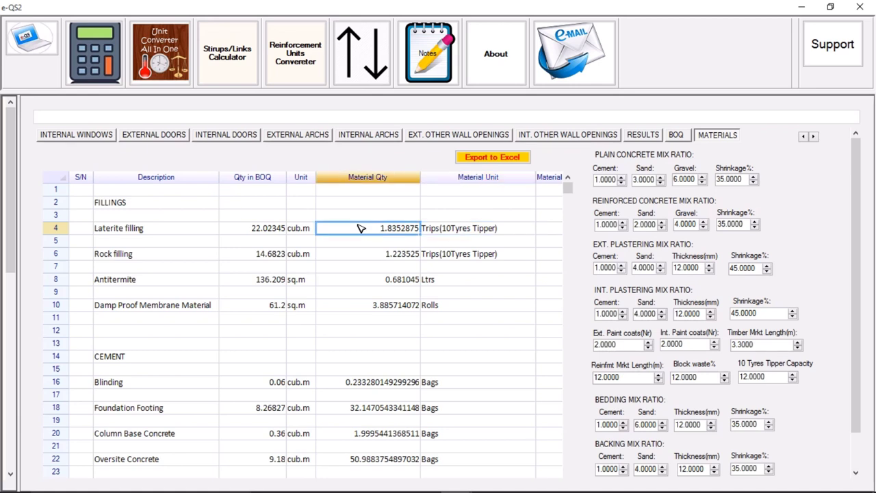
click(390, 258)
click(383, 280)
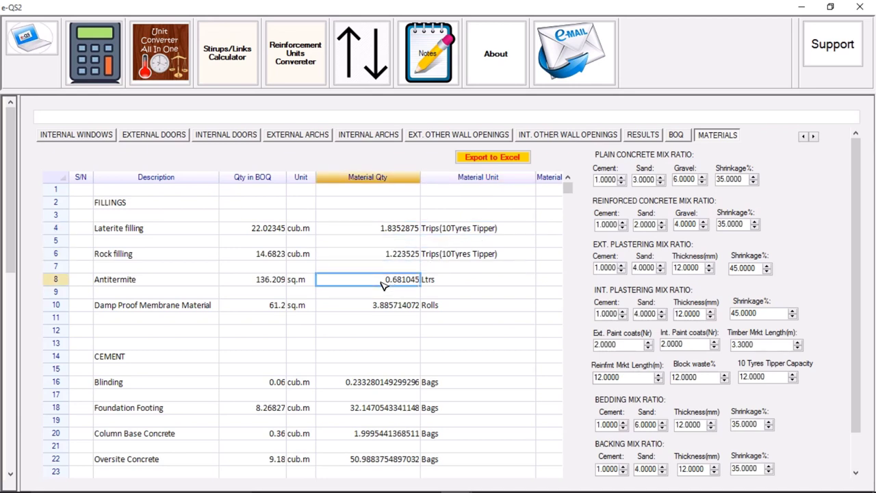
click(380, 312)
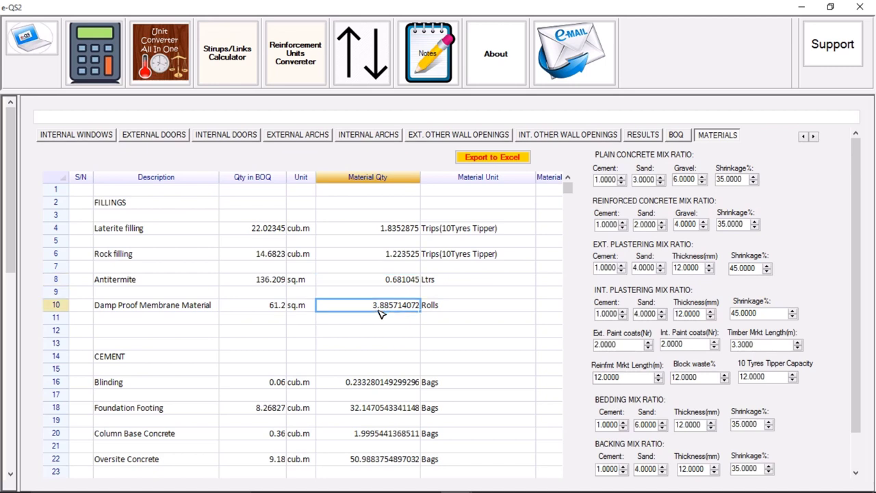
Review CEMENT bags for Blinding and Foundation Footing (32.147 bags), then select Column Base Concrete.
scroll(472, 354, down, 3)
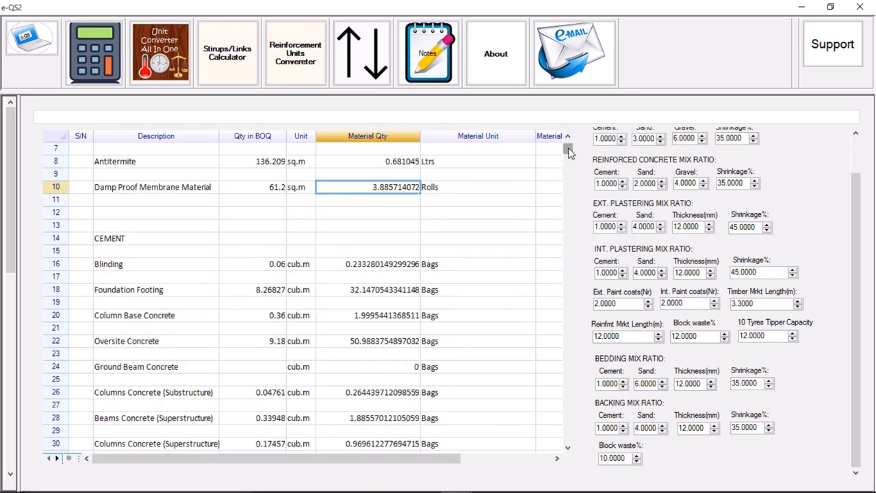
click(141, 253)
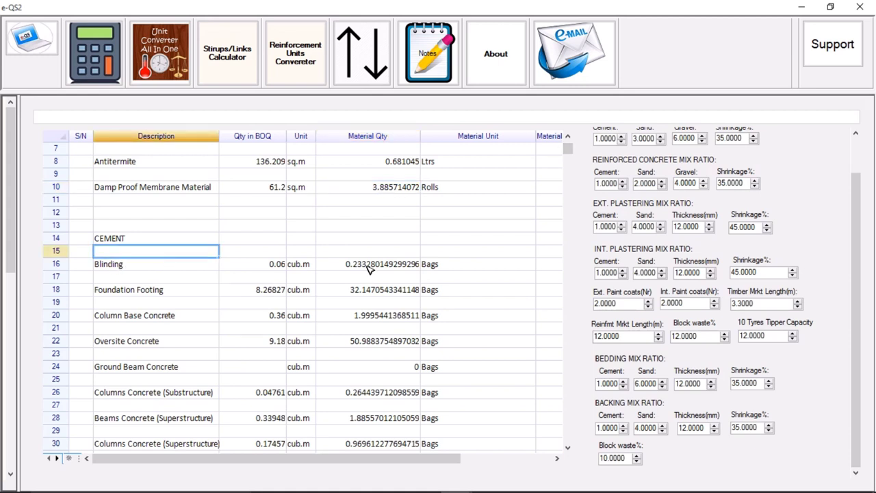
click(337, 265)
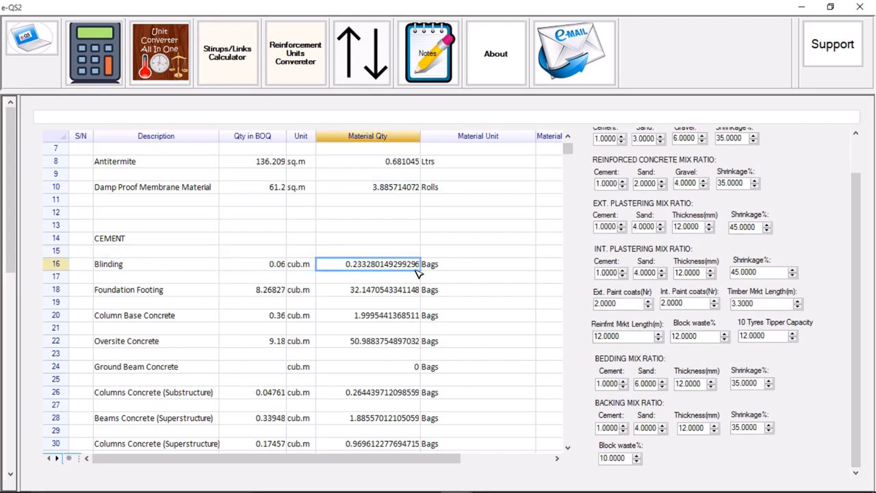
click(361, 290)
drag(136, 264, 171, 293)
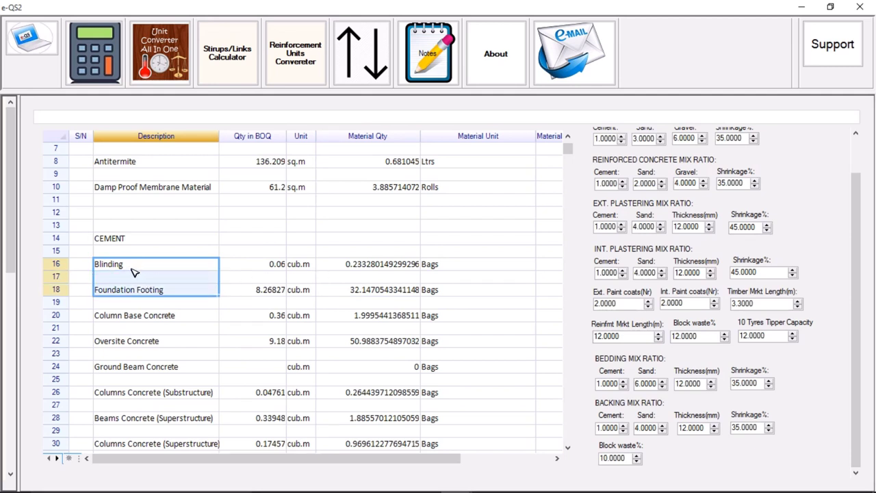
scroll(711, 225, up, 2)
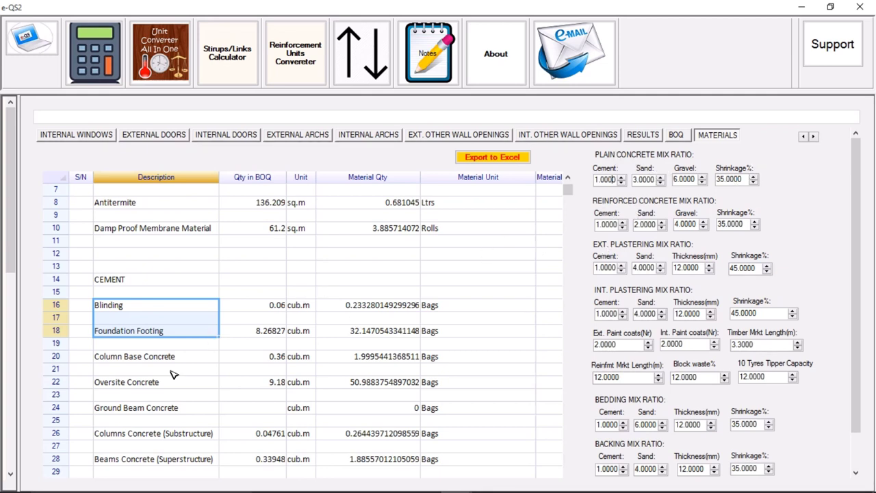
drag(166, 357, 168, 362)
click(170, 336)
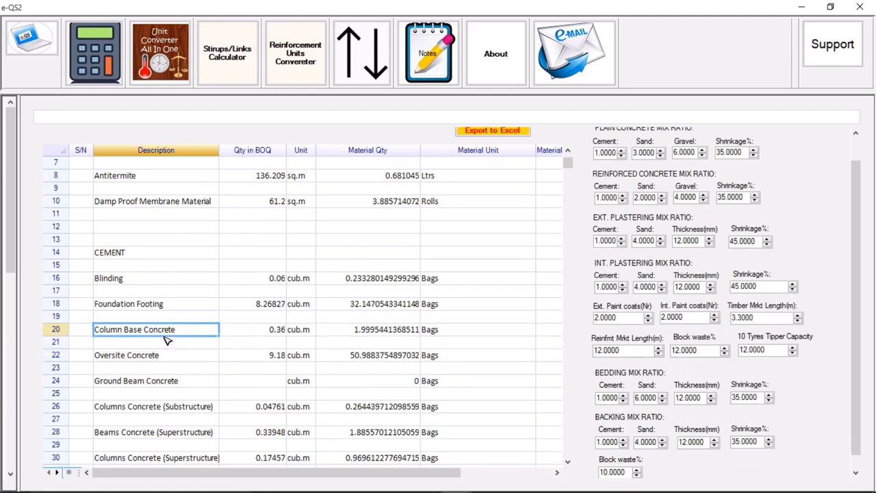
scroll(189, 358, down, 4)
scroll(189, 358, down, 10)
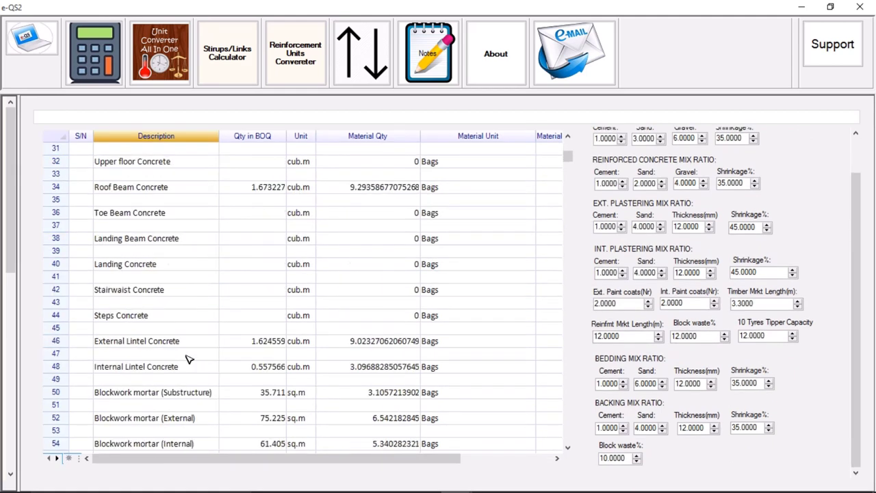
scroll(189, 359, up, 10)
scroll(190, 358, up, 8)
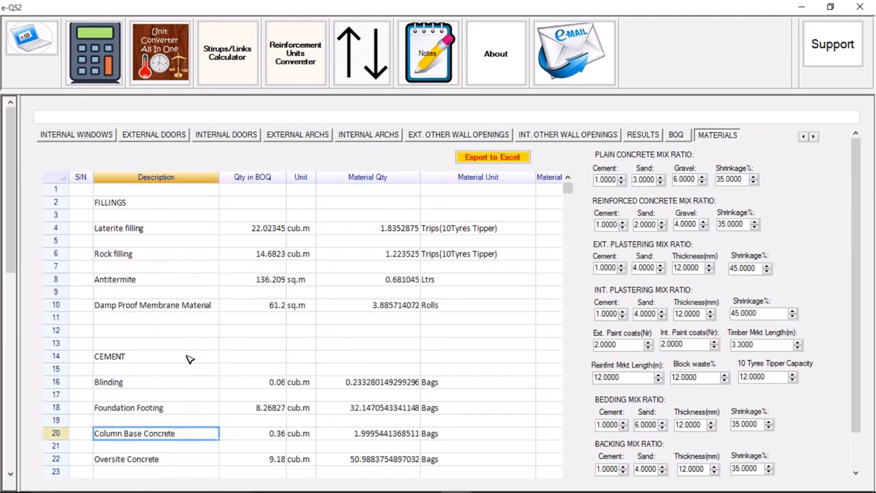
scroll(189, 359, down, 5)
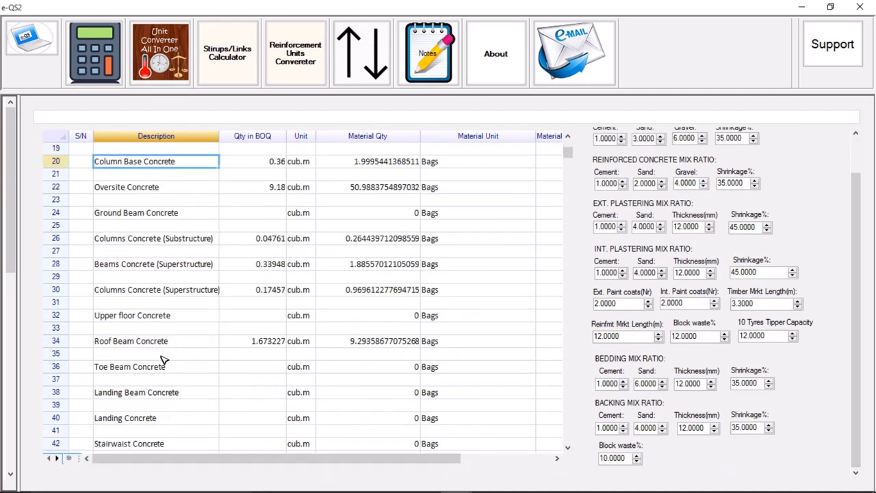
scroll(165, 377, down, 2)
click(145, 397)
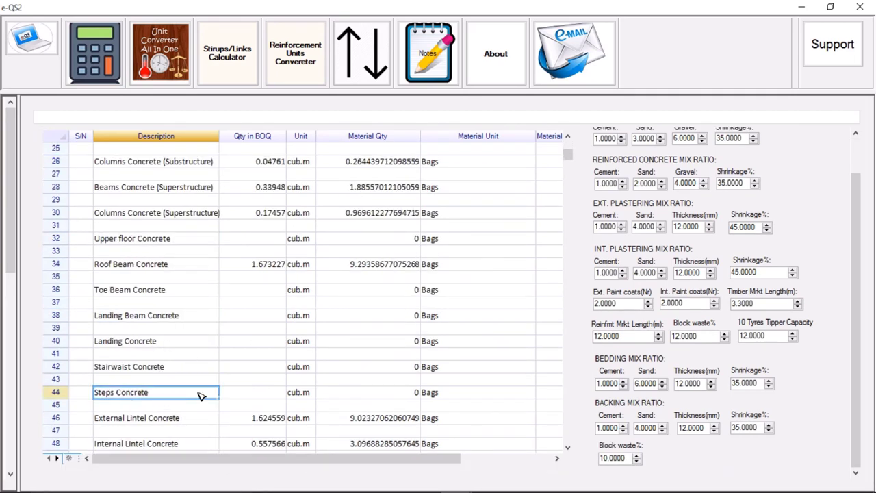
scroll(240, 385, up, 7)
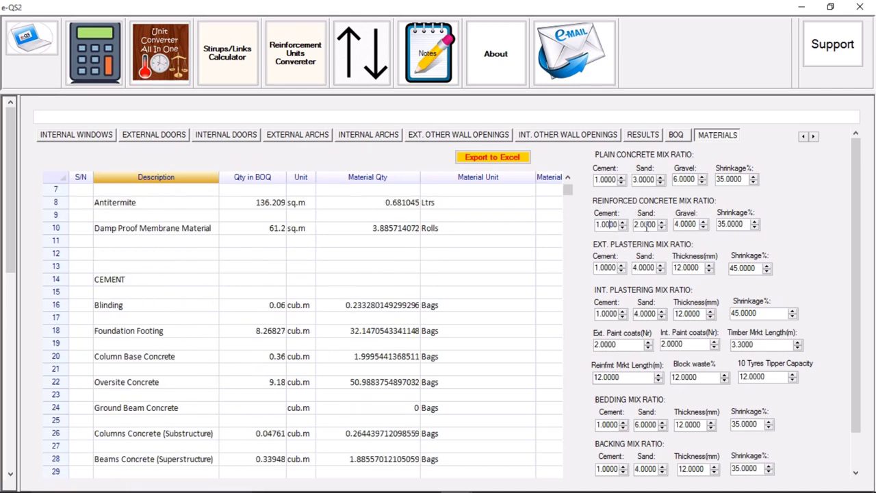
click(346, 319)
scroll(397, 323, down, 12)
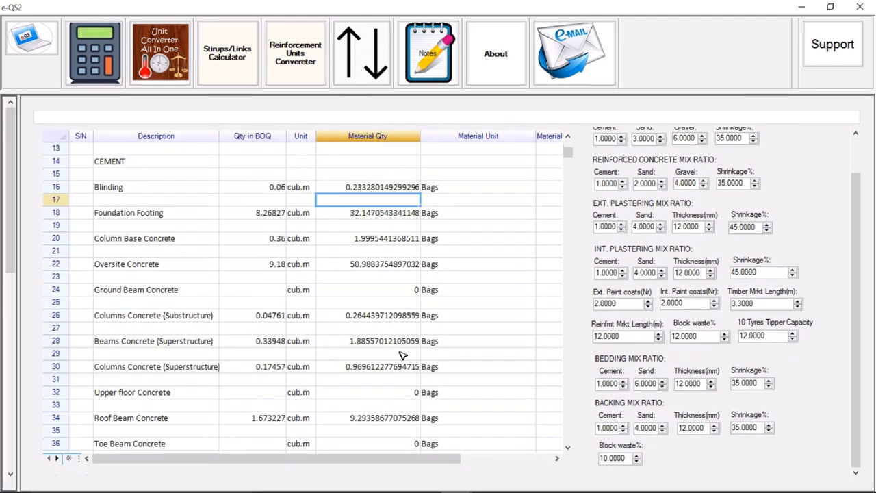
scroll(395, 323, down, 10)
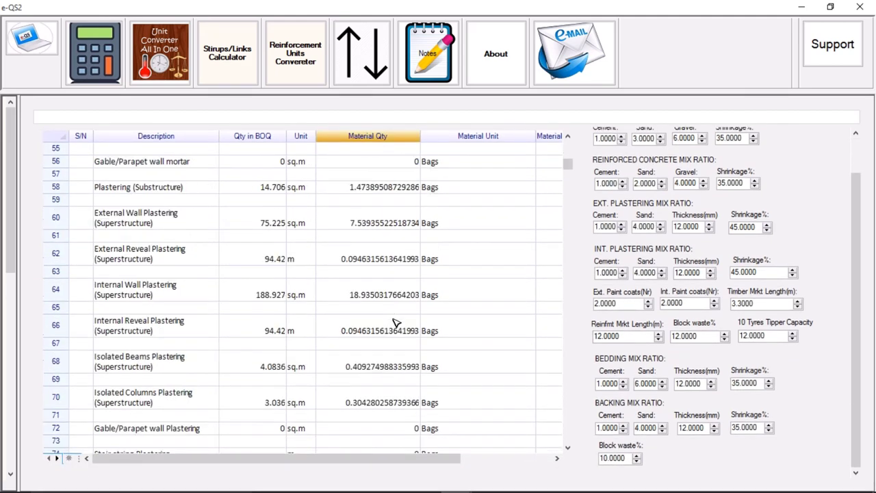
scroll(396, 323, up, 12)
scroll(396, 323, up, 8)
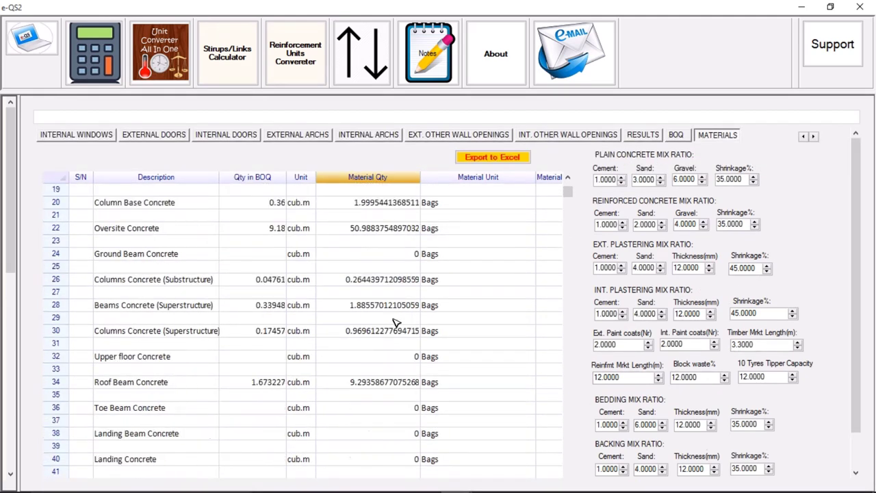
scroll(395, 322, down, 2)
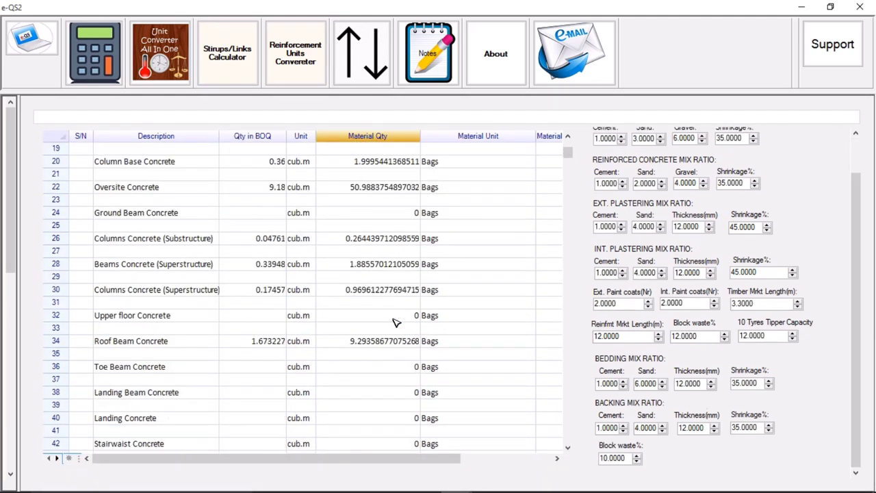
click(362, 191)
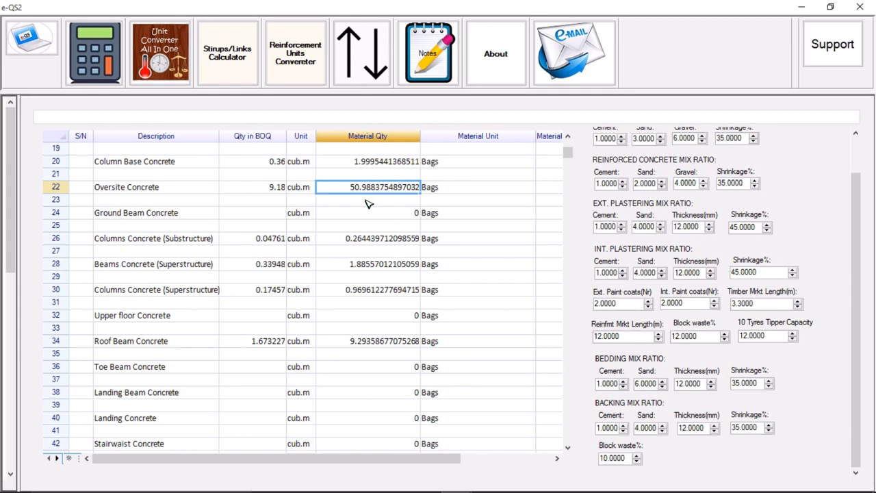
click(370, 265)
scroll(385, 303, down, 2)
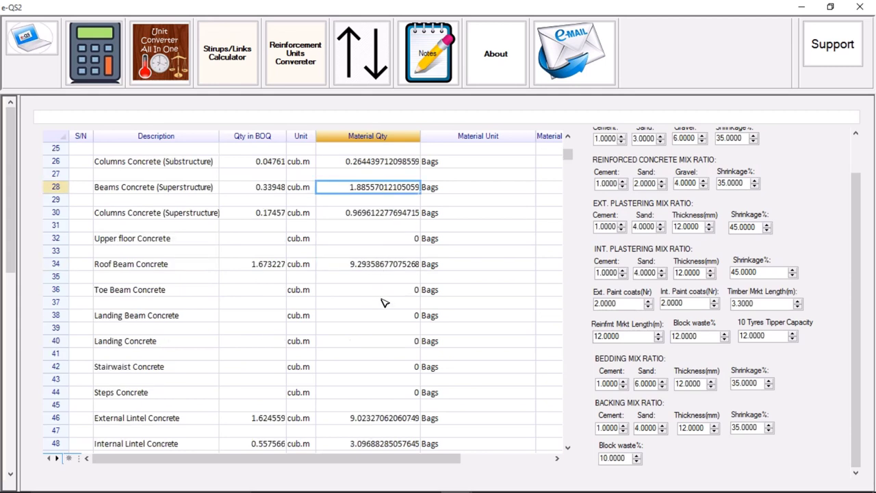
click(348, 218)
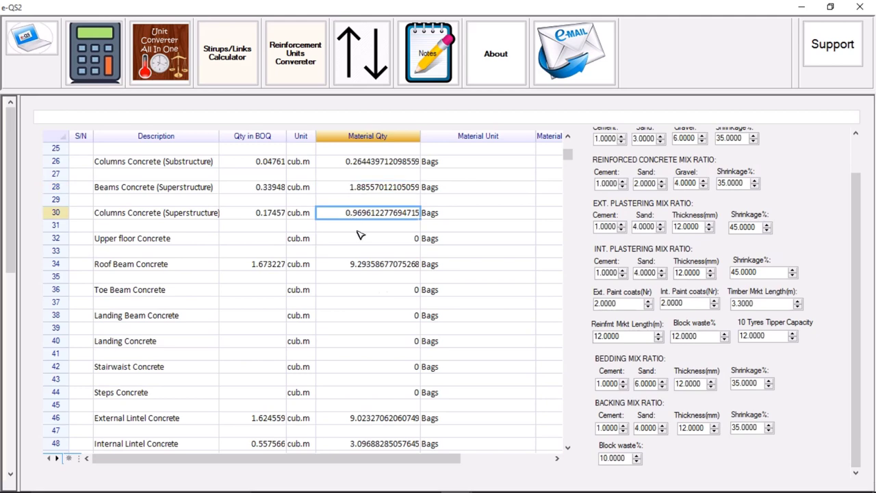
click(372, 266)
scroll(386, 279, down, 4)
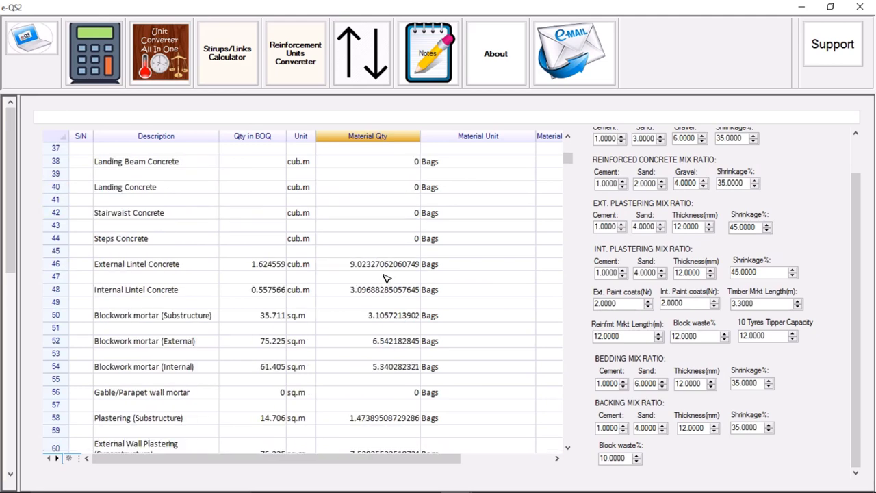
click(378, 268)
scroll(381, 277, down, 9)
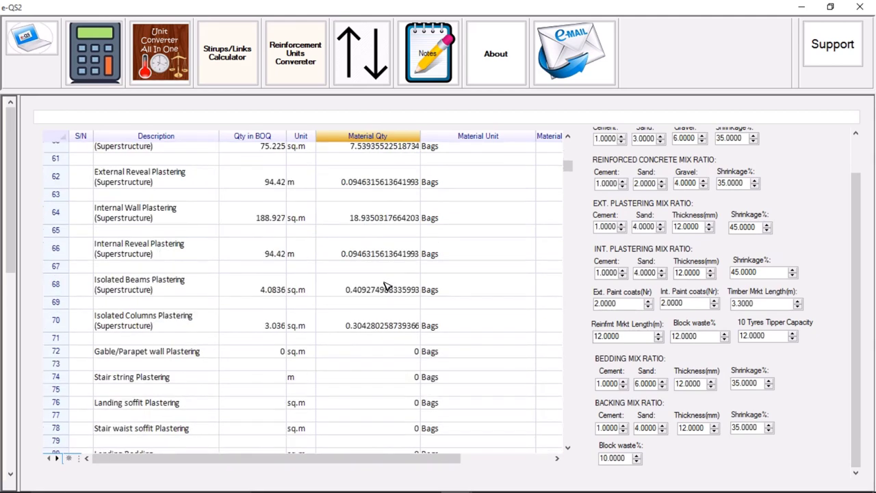
scroll(362, 269, up, 4)
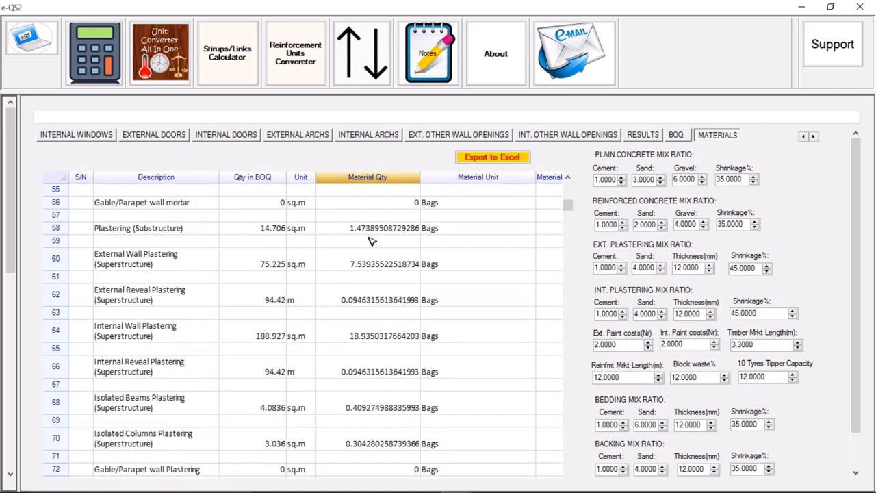
click(370, 241)
click(387, 230)
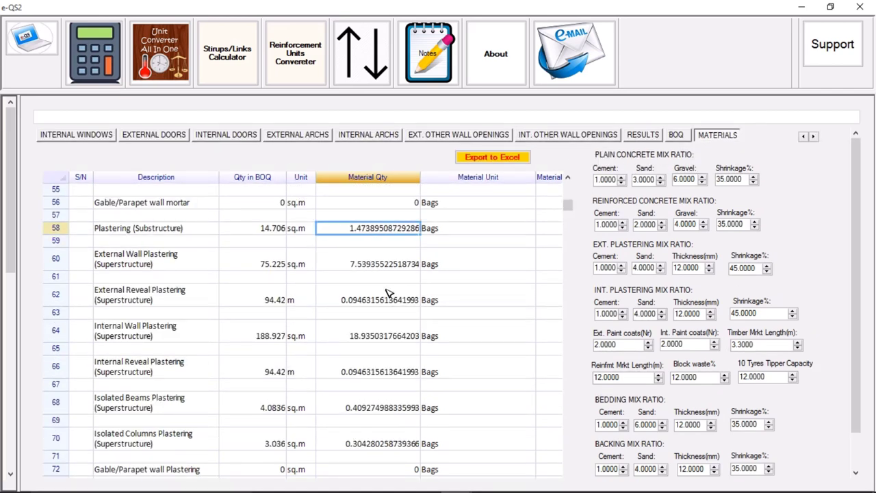
click(377, 267)
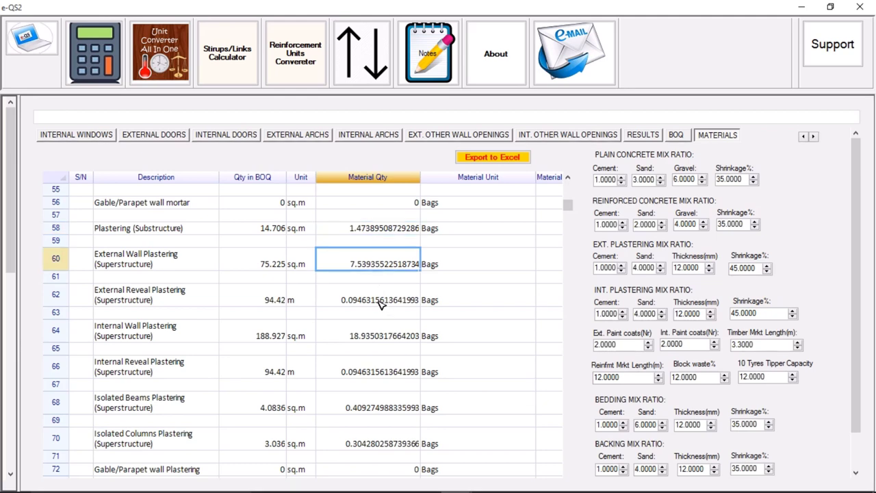
click(380, 302)
click(378, 342)
scroll(379, 343, down, 10)
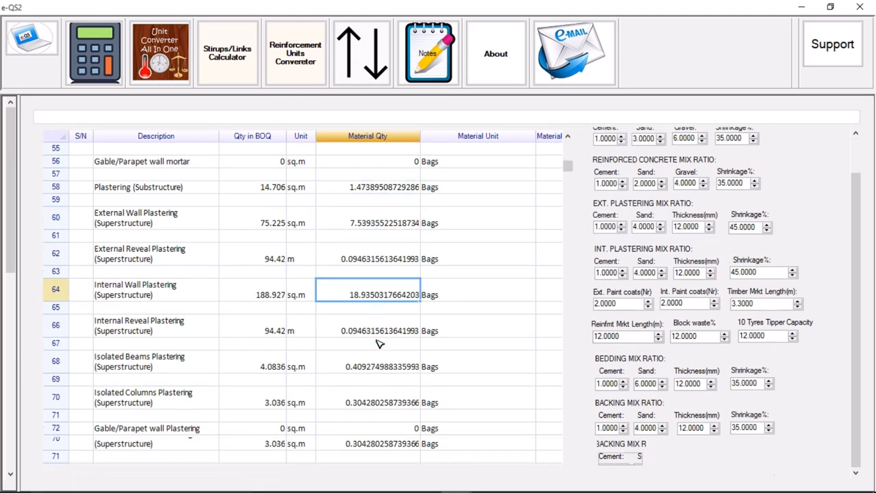
Check the Blinding sand trips and the 12.0000 tipper capacity setting.
click(389, 204)
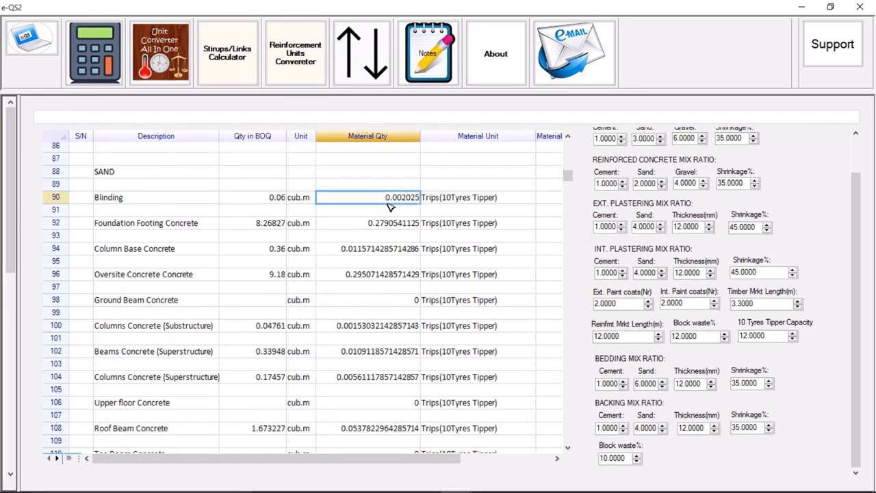
scroll(386, 310, down, 8)
scroll(387, 310, up, 8)
scroll(385, 290, down, 6)
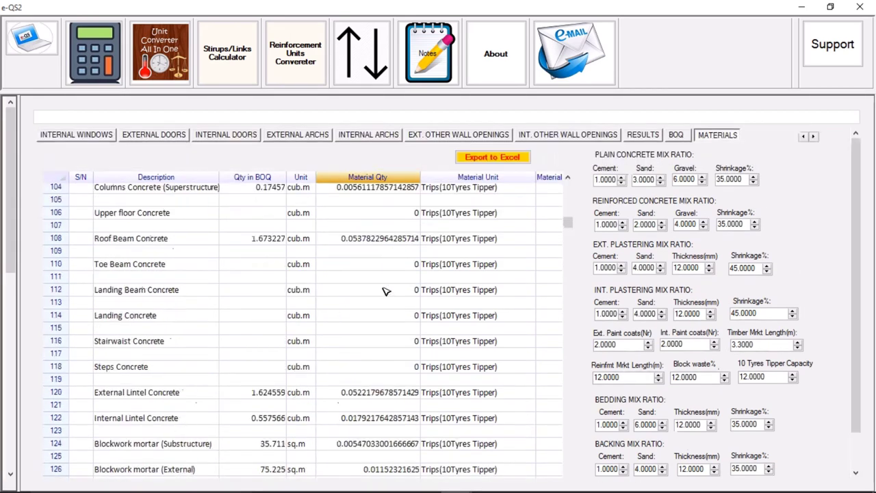
scroll(430, 274, up, 8)
scroll(375, 324, down, 3)
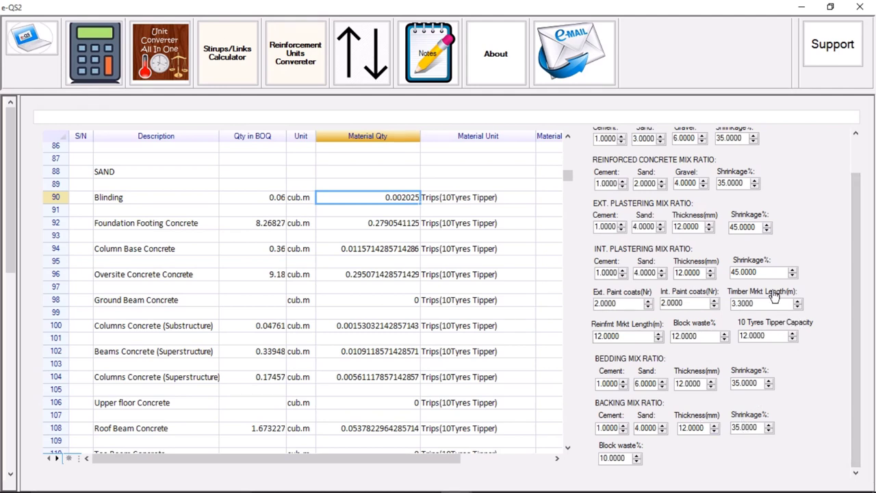
click(773, 335)
Check the Earthwork support plank count and the Roof covering tile panels and Lbs quantities.
scroll(364, 335, down, 6)
scroll(364, 336, down, 20)
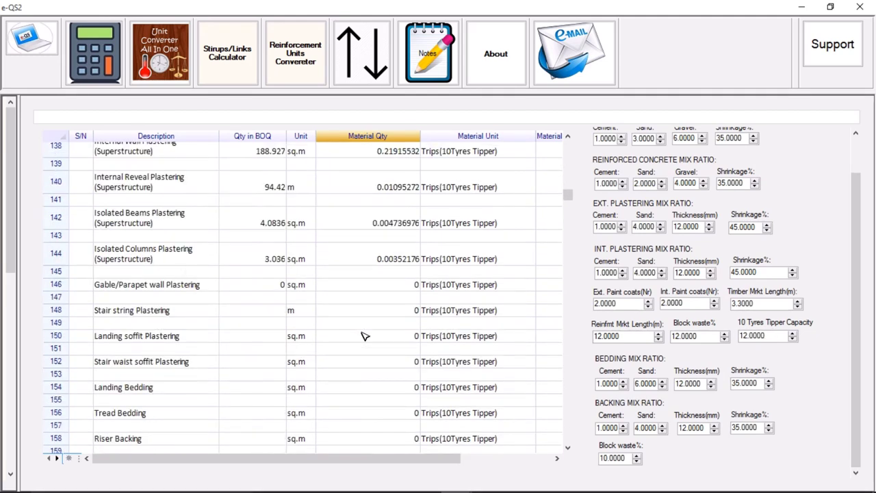
scroll(364, 335, up, 5)
scroll(364, 335, down, 15)
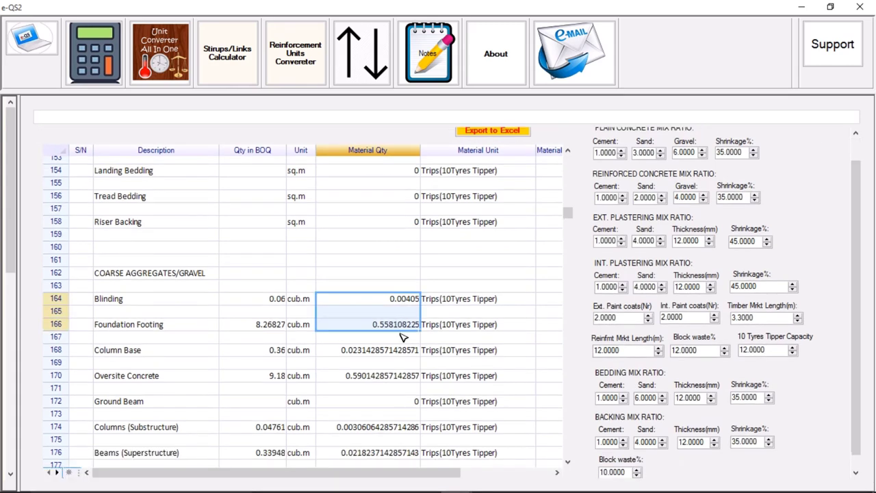
scroll(407, 344, down, 2)
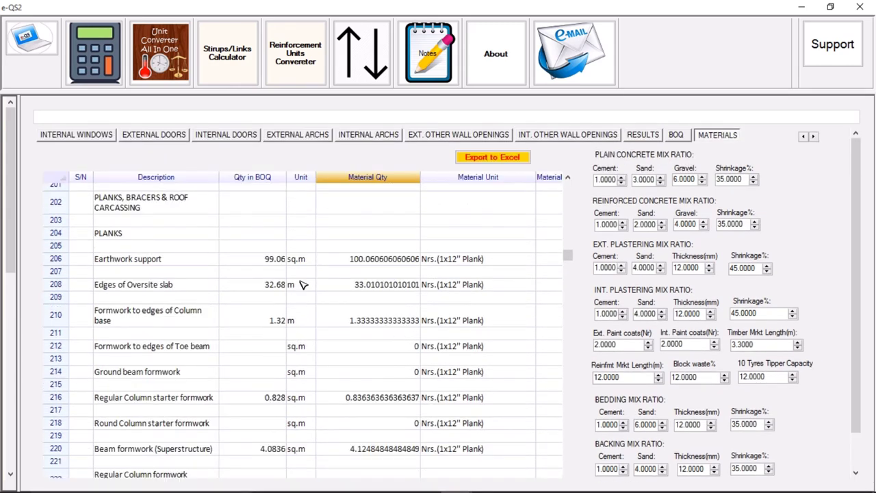
click(367, 259)
scroll(403, 322, down, 18)
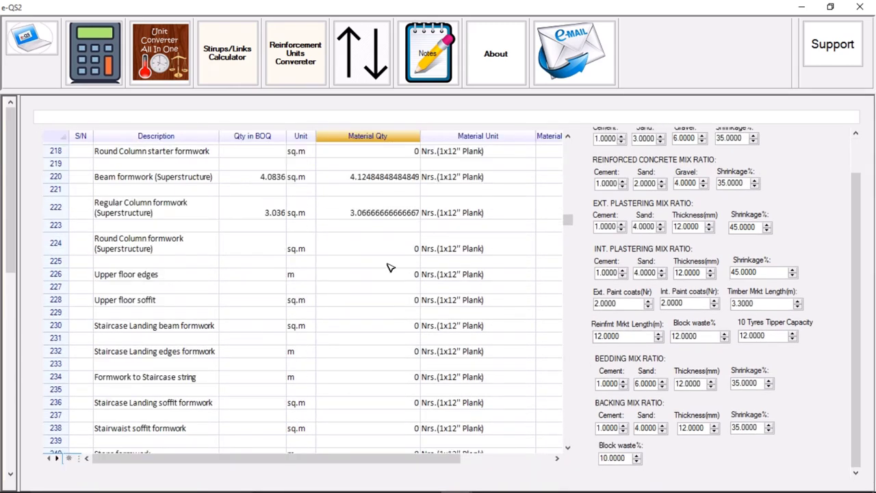
scroll(388, 269, down, 11)
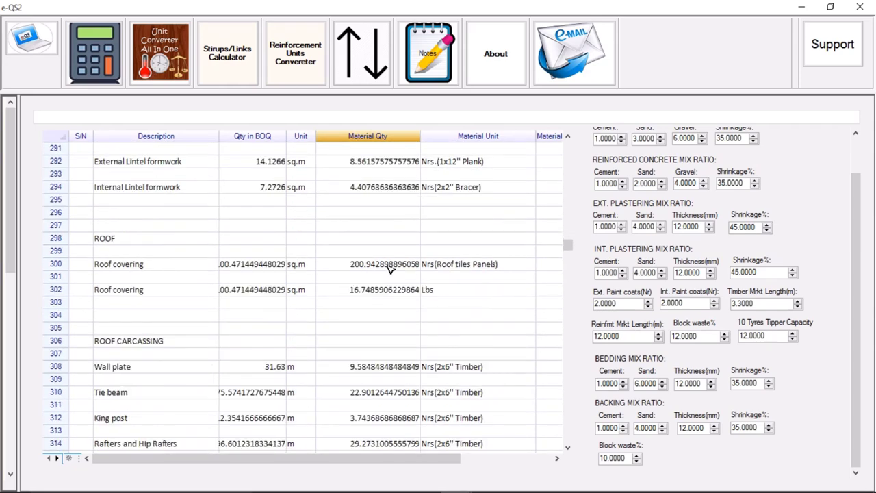
click(392, 265)
click(396, 293)
scroll(403, 281, down, 10)
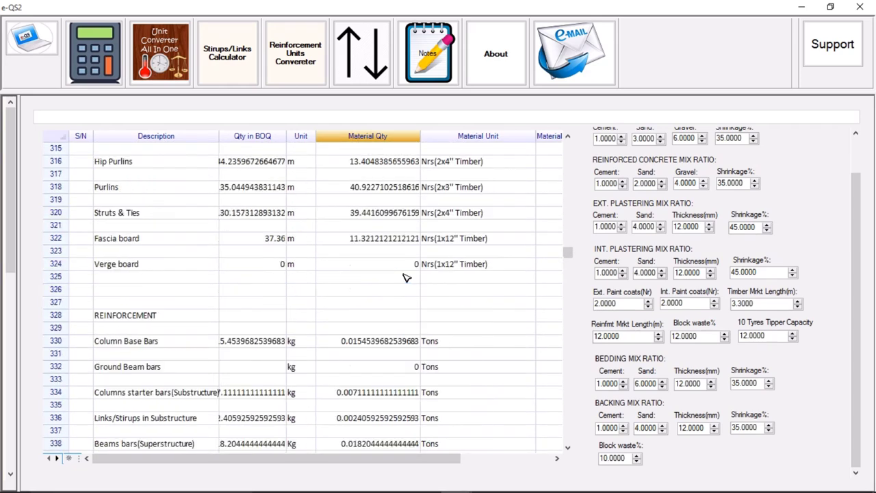
Step through reinforcement rows, blockwork block counts and painting drums down to the summary.
click(381, 250)
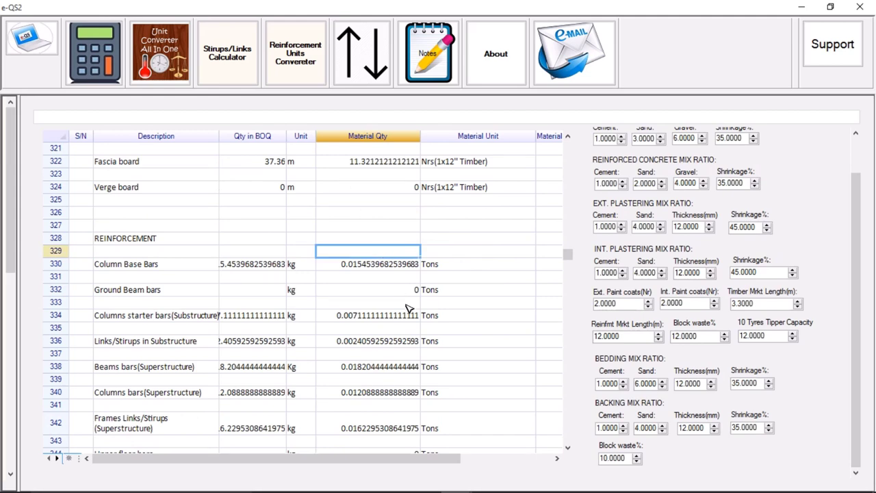
click(409, 307)
scroll(408, 307, down, 12)
scroll(404, 301, down, 4)
click(386, 262)
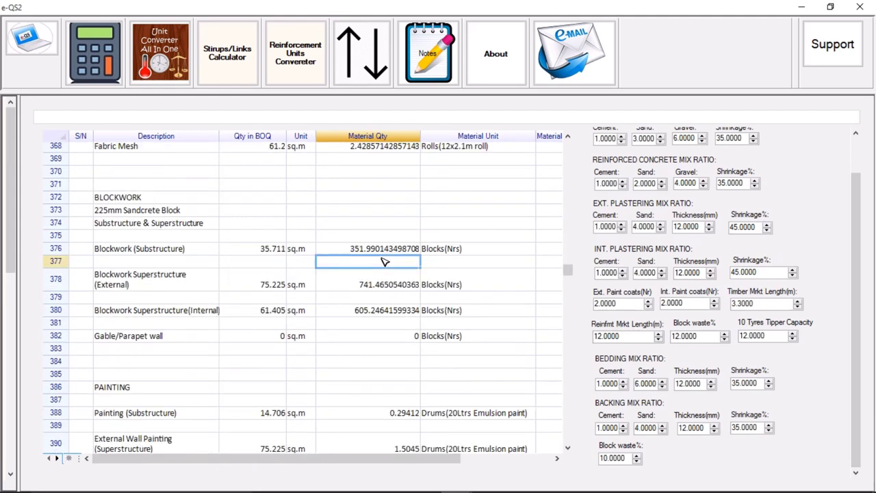
click(392, 253)
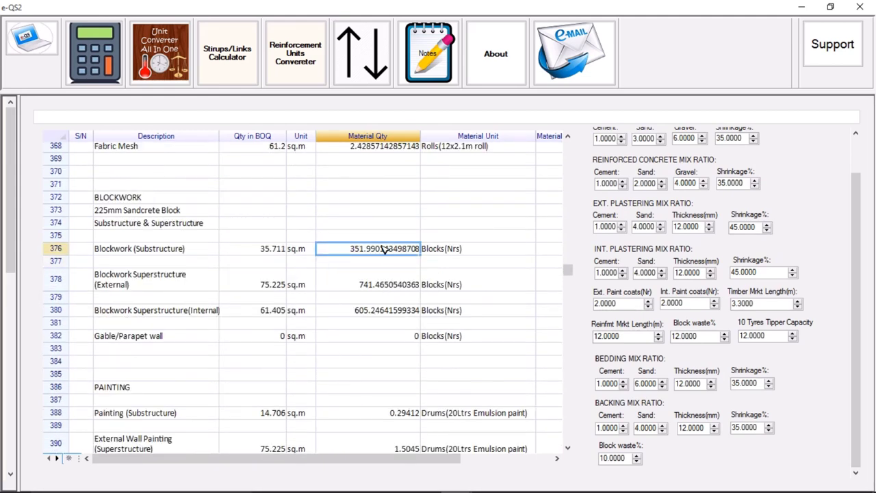
click(391, 292)
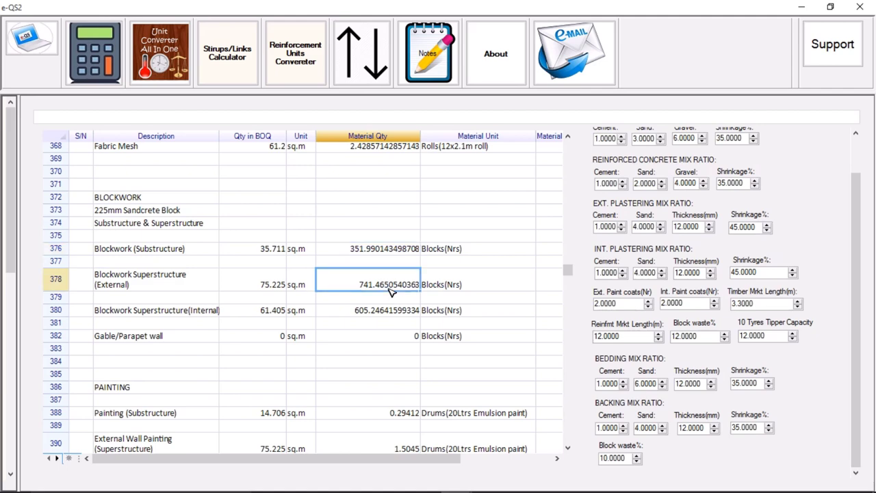
click(386, 316)
scroll(386, 315, down, 4)
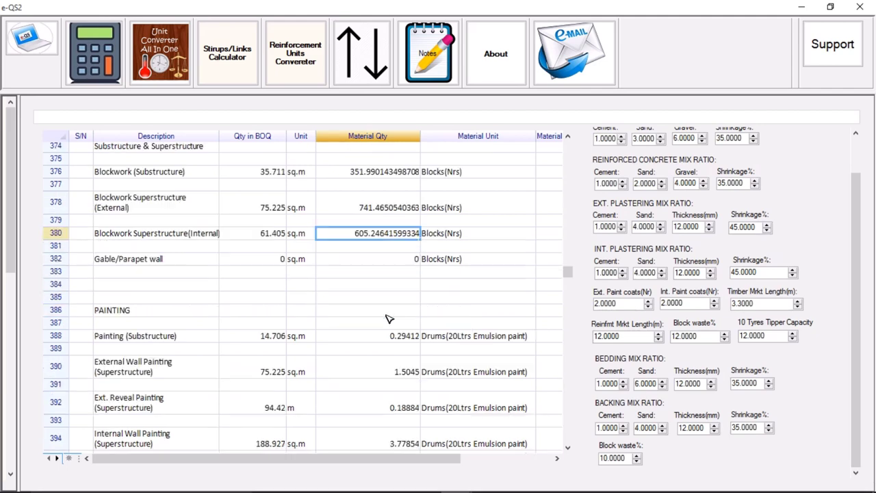
click(389, 260)
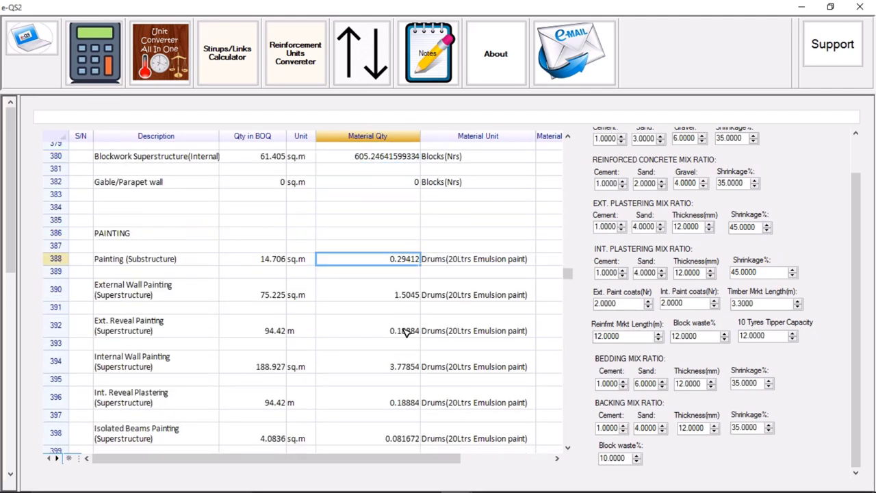
click(366, 301)
scroll(370, 304, down, 8)
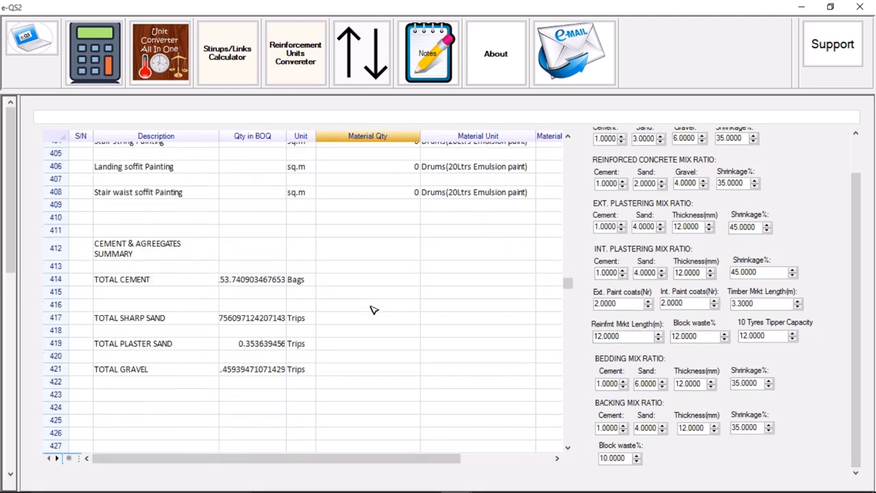
Widen the Qty in BOQ column and check the cement, sharp sand and plaster sand totals.
click(252, 285)
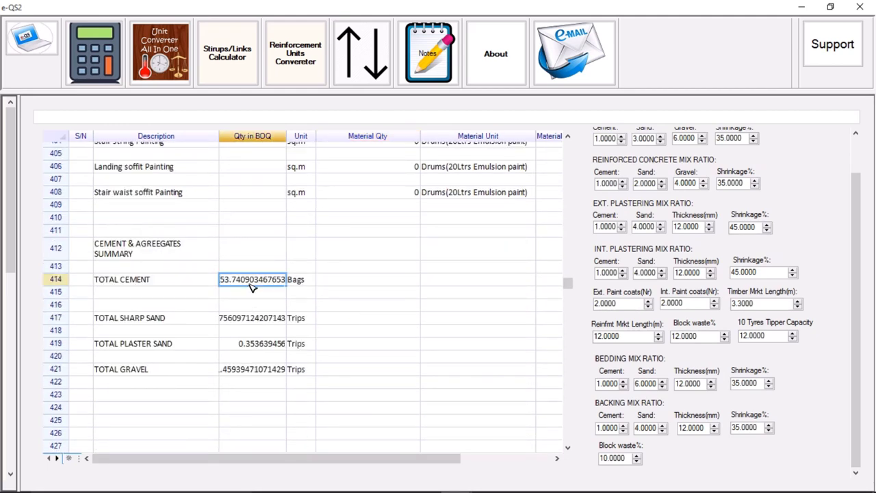
click(256, 135)
drag(290, 134, 312, 135)
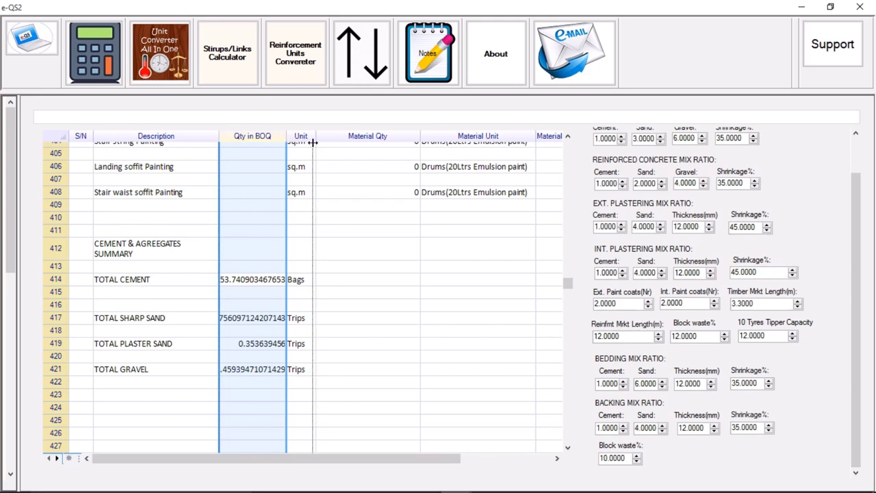
click(257, 284)
click(277, 320)
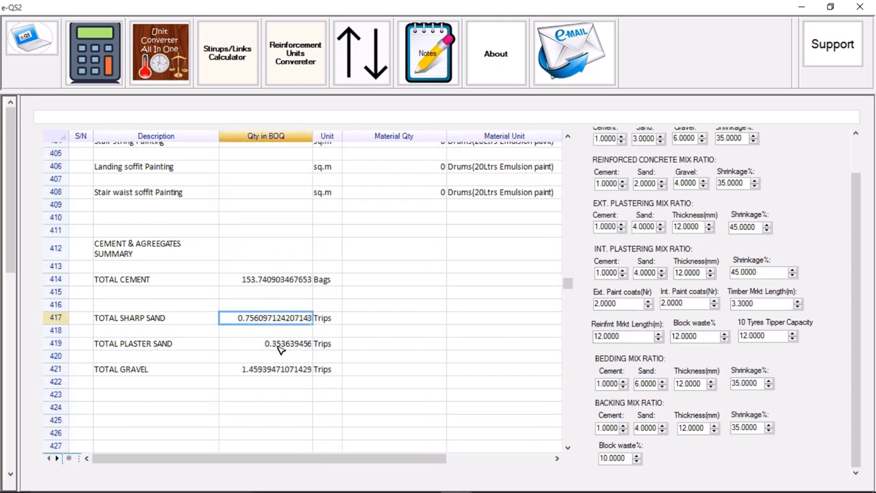
click(281, 344)
click(251, 279)
Review the summary totals: cement 153.740903467653 bags, sharp sand, plaster sand 0.353639456, gravel.
click(177, 232)
click(199, 256)
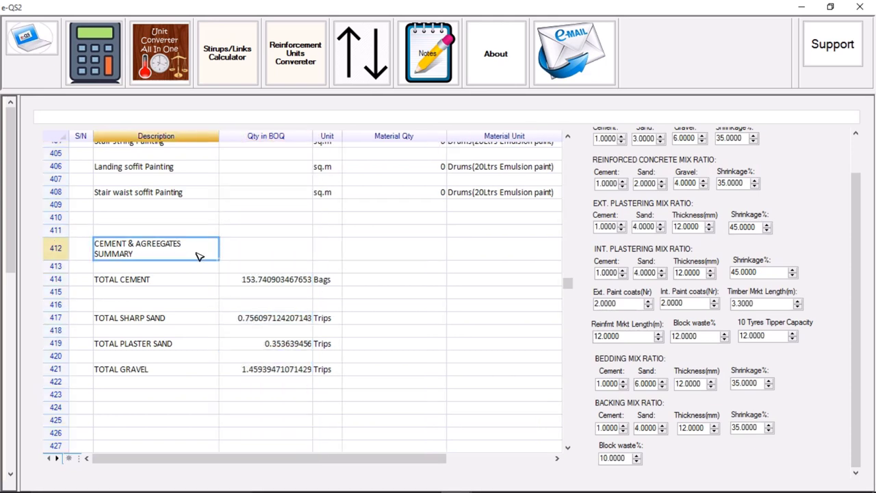
click(156, 280)
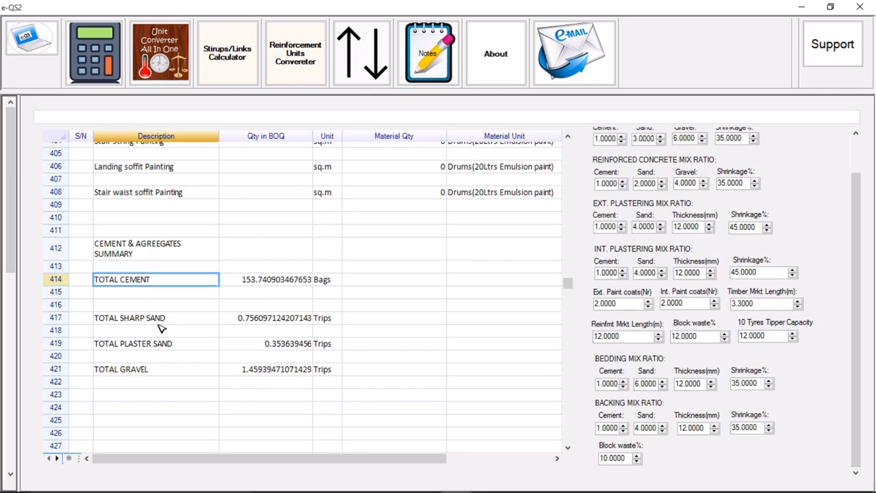
click(166, 319)
click(175, 346)
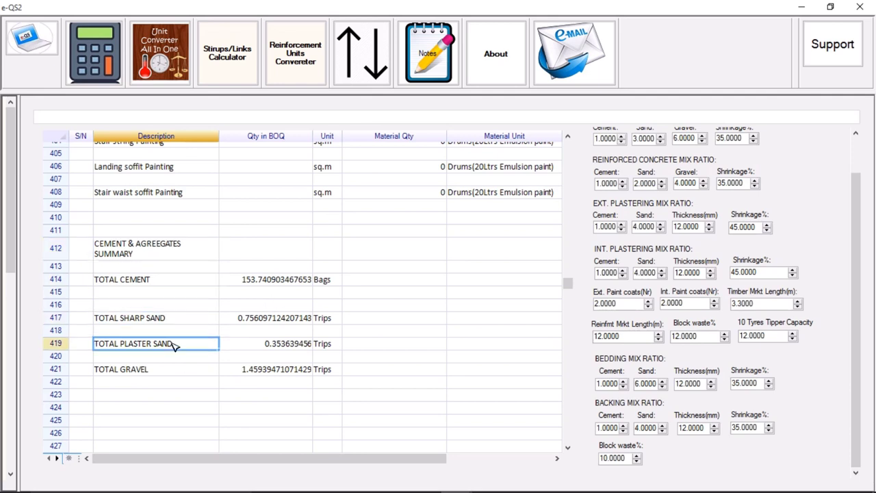
click(281, 373)
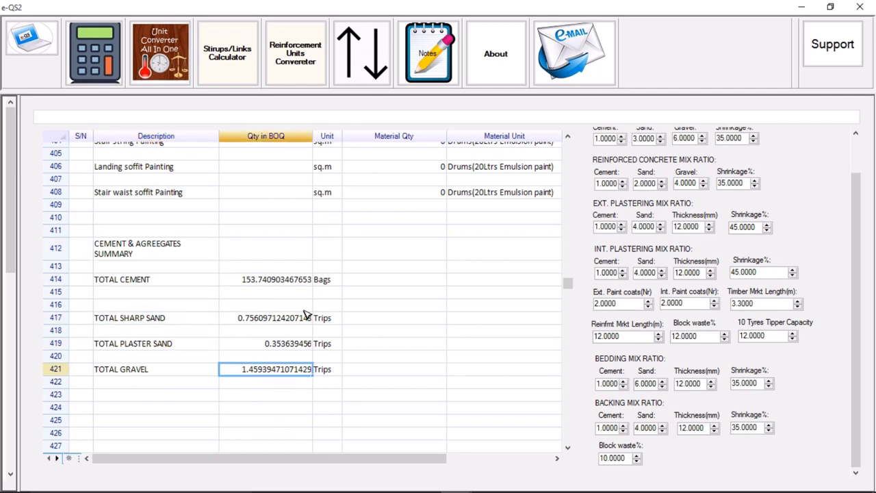
click(253, 283)
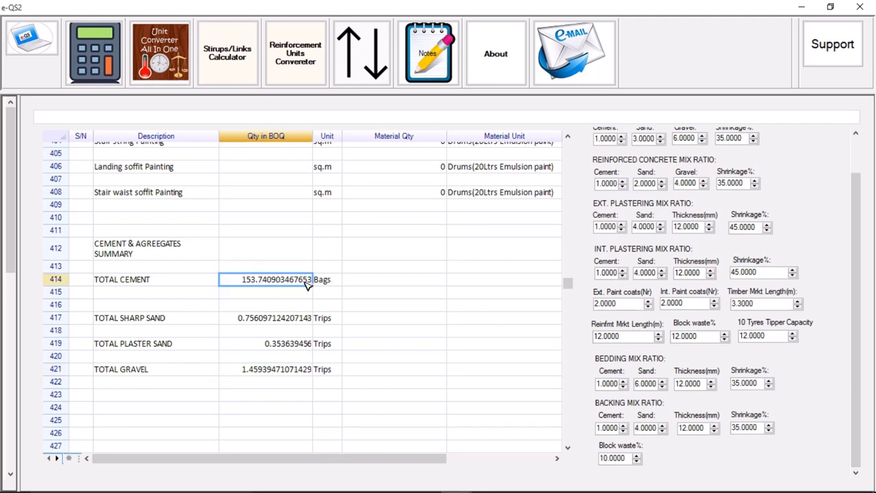
click(262, 320)
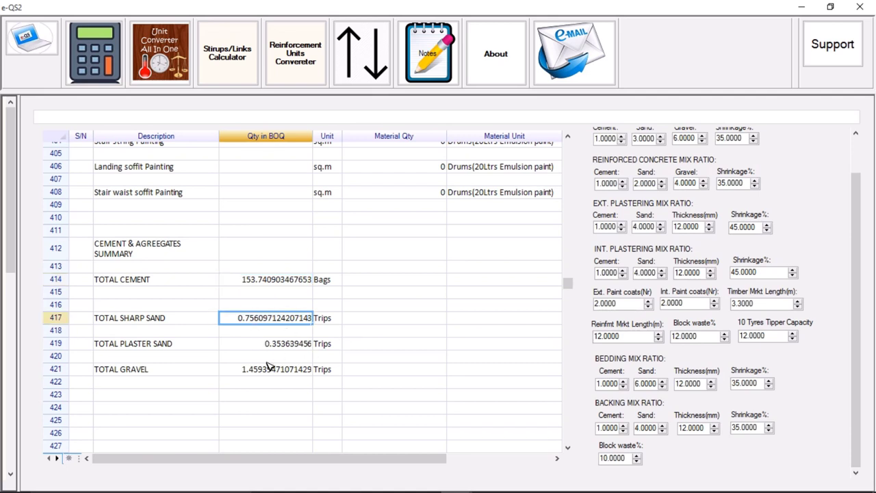
click(273, 348)
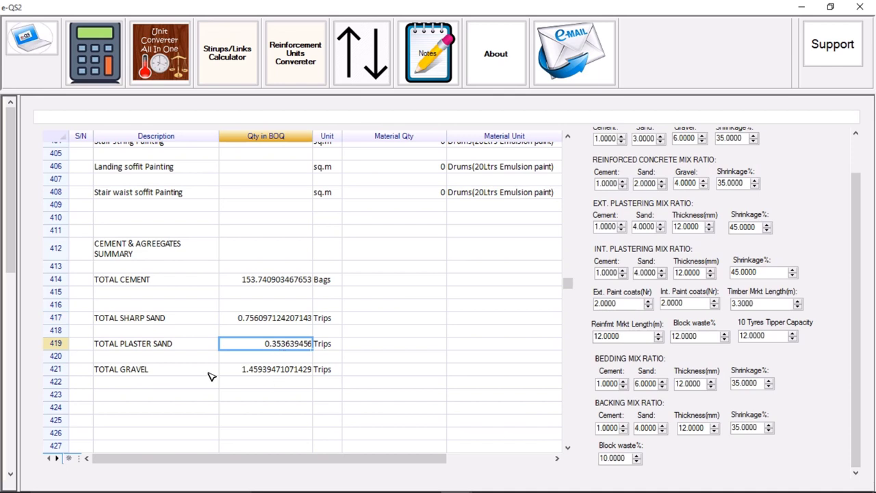
click(268, 368)
Scroll back to the top, selecting the 22.02345 cub.m Laterite filling quantity.
scroll(376, 299, up, 3)
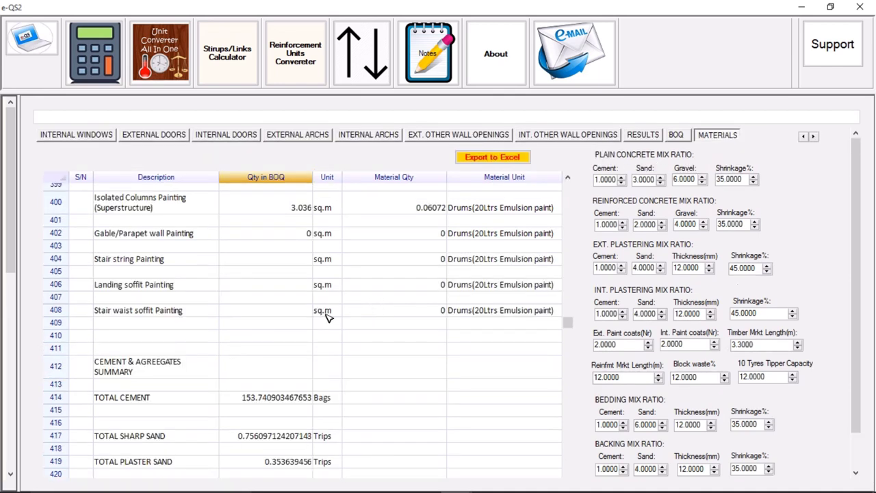
scroll(308, 312, up, 10)
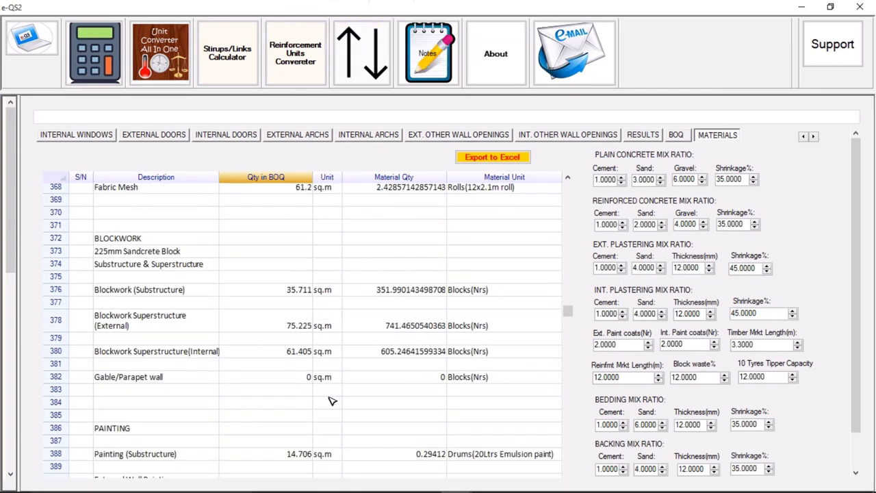
click(274, 352)
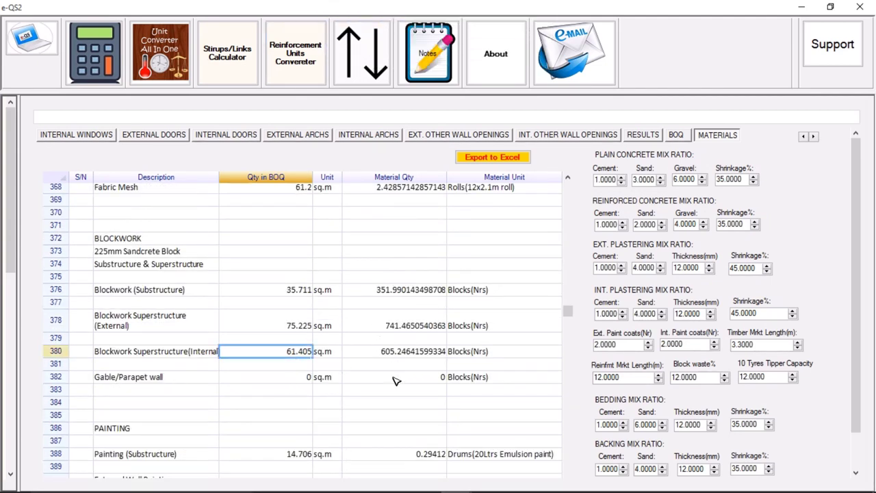
click(270, 289)
scroll(514, 299, up, 20)
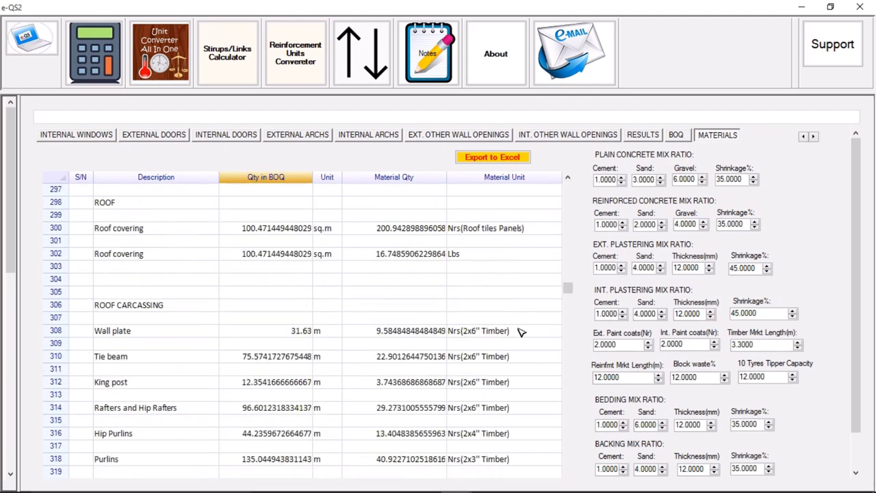
scroll(520, 329, up, 20)
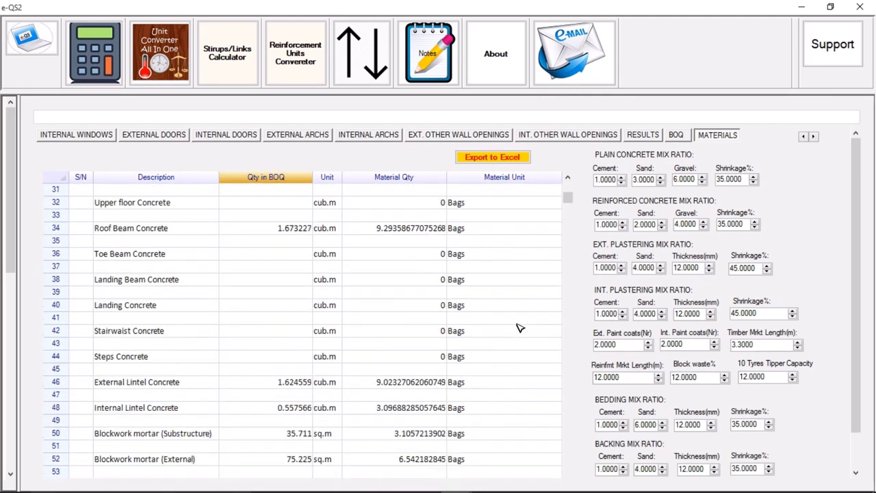
scroll(518, 327, up, 10)
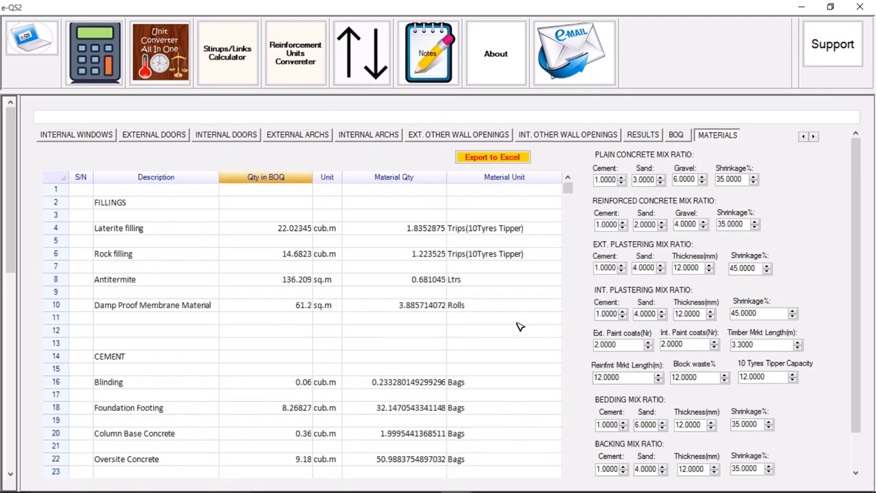
click(299, 229)
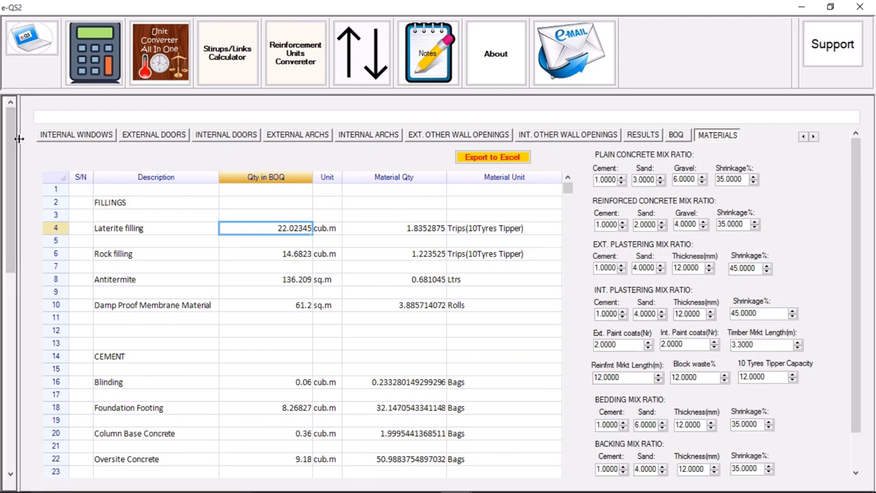
drag(21, 145, 130, 170)
click(11, 116)
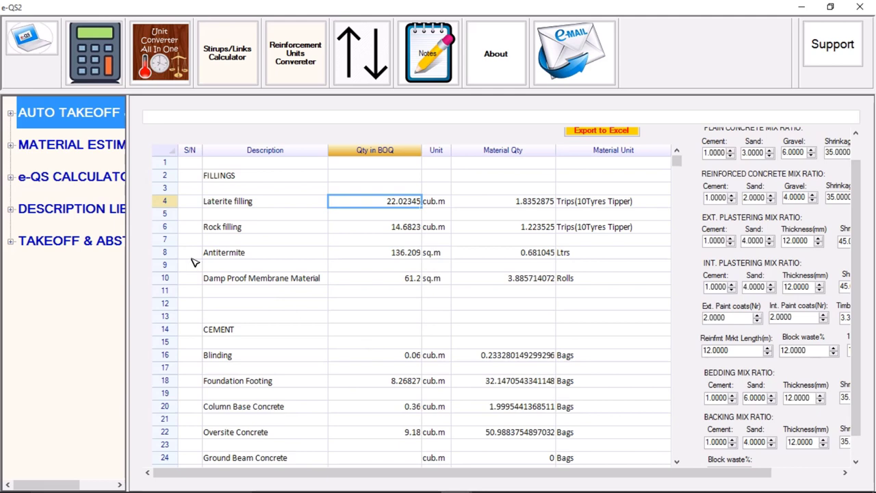
drag(127, 165, 21, 169)
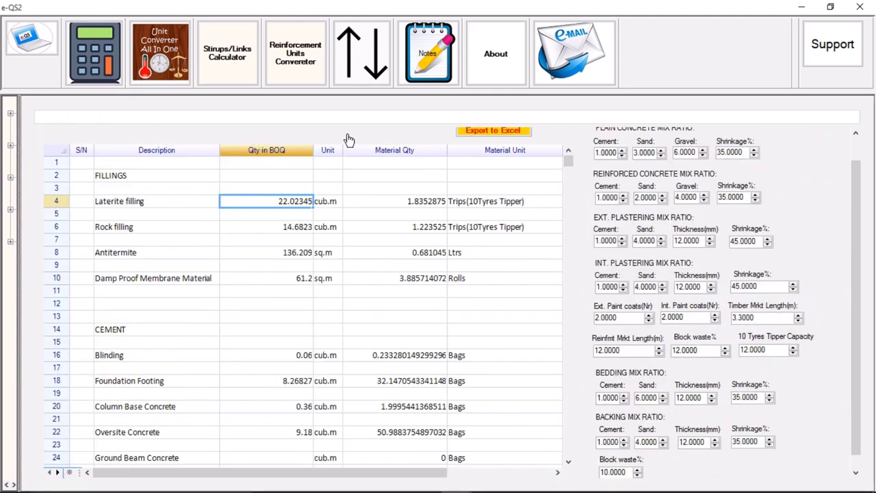
click(388, 199)
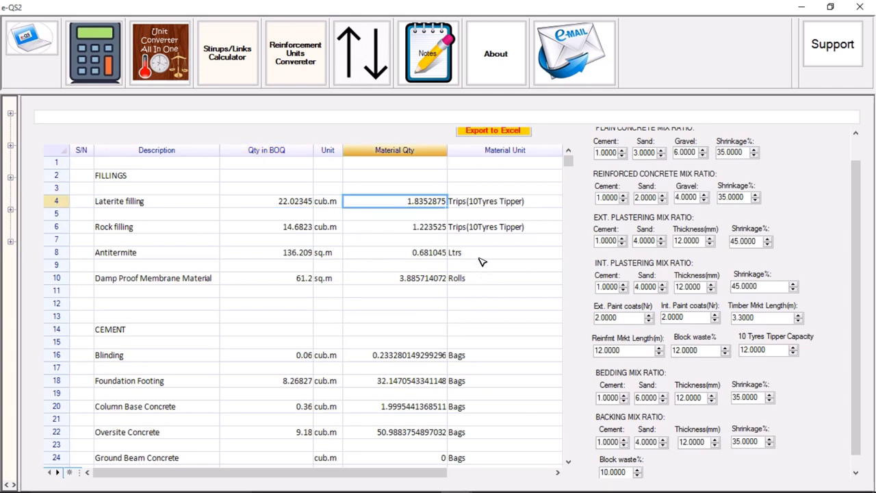
mouse_move(408, 6)
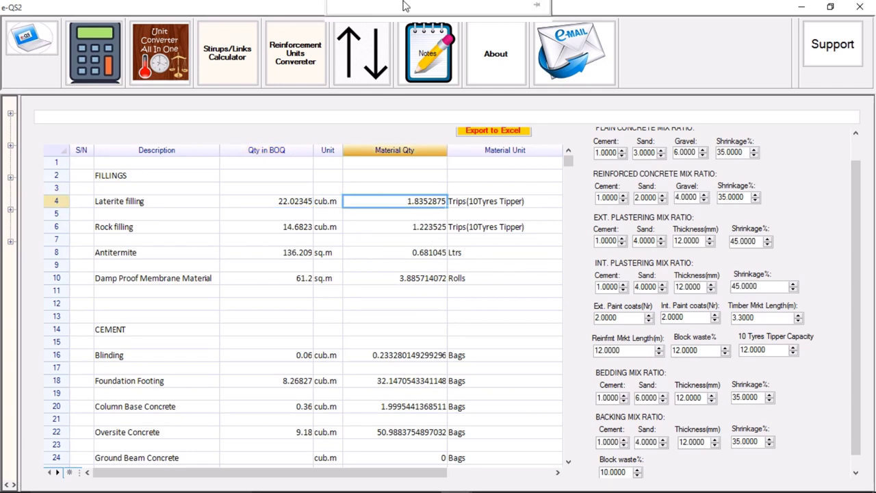